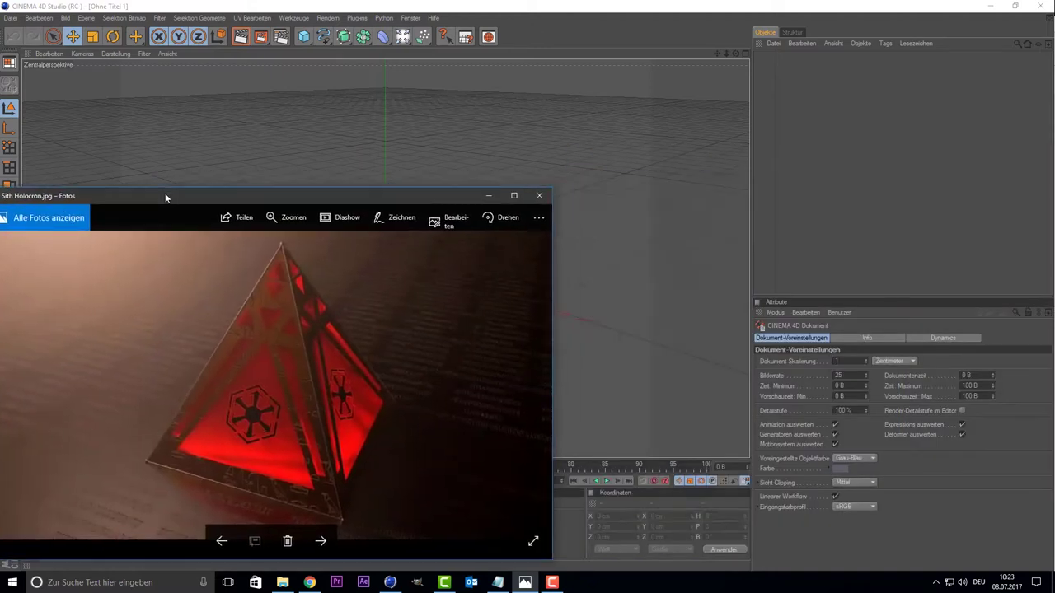
Step: View the Sith Holocron reference photo full screen, then move its window to the lower right
left_click_drag(165, 193, 360, 109)
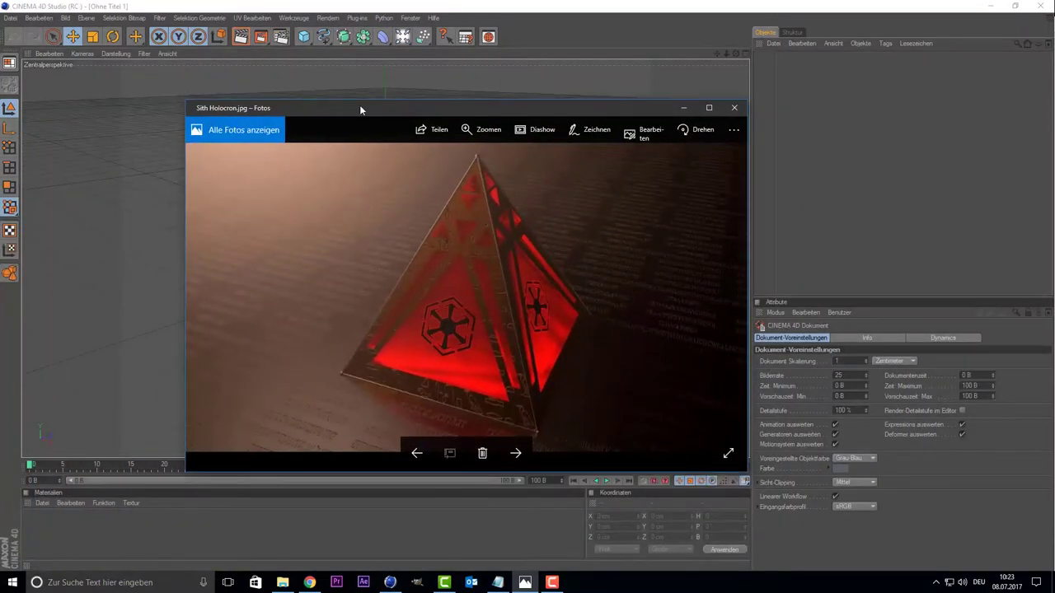
double_click(359, 104)
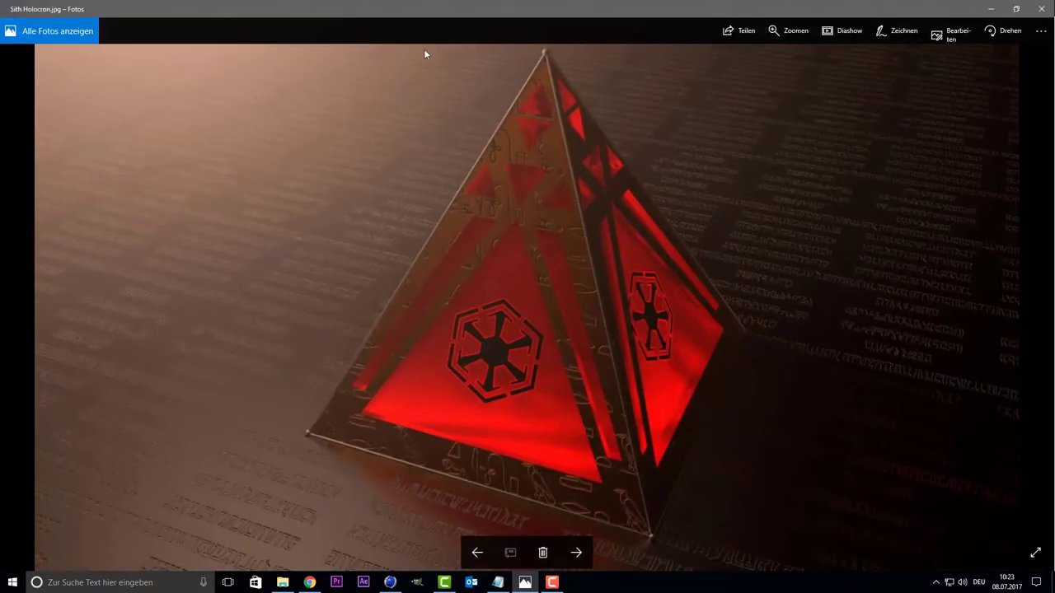
double_click(520, 12)
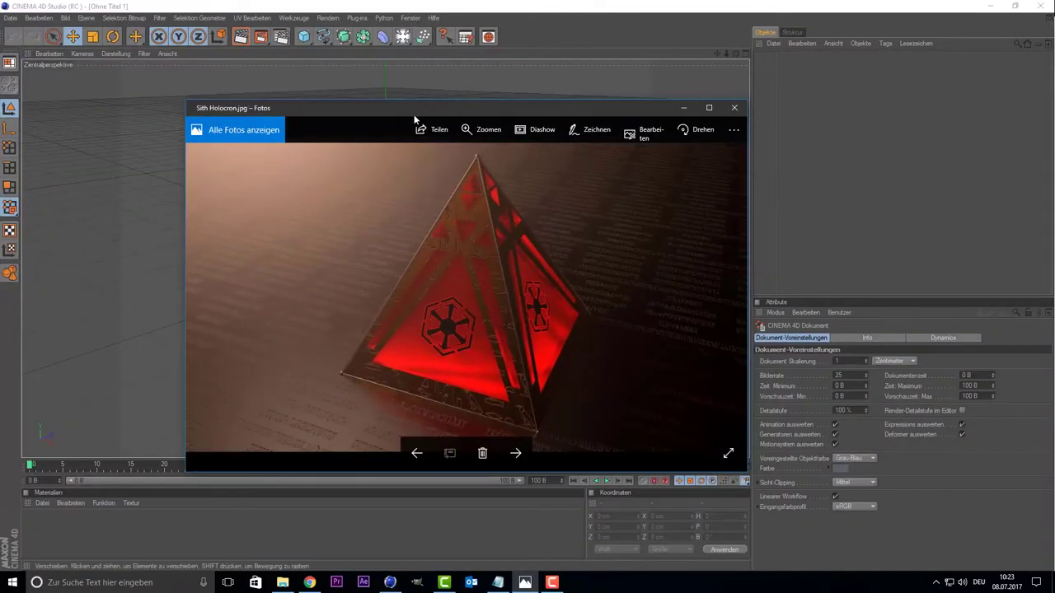
left_click_drag(414, 120, 495, 103)
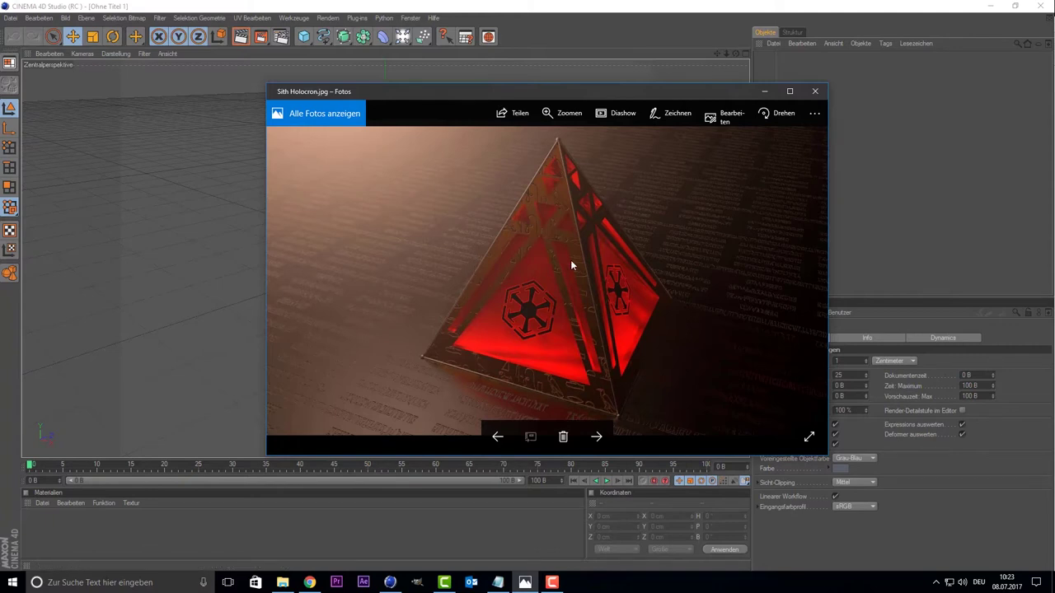
left_click_drag(558, 97, 886, 339)
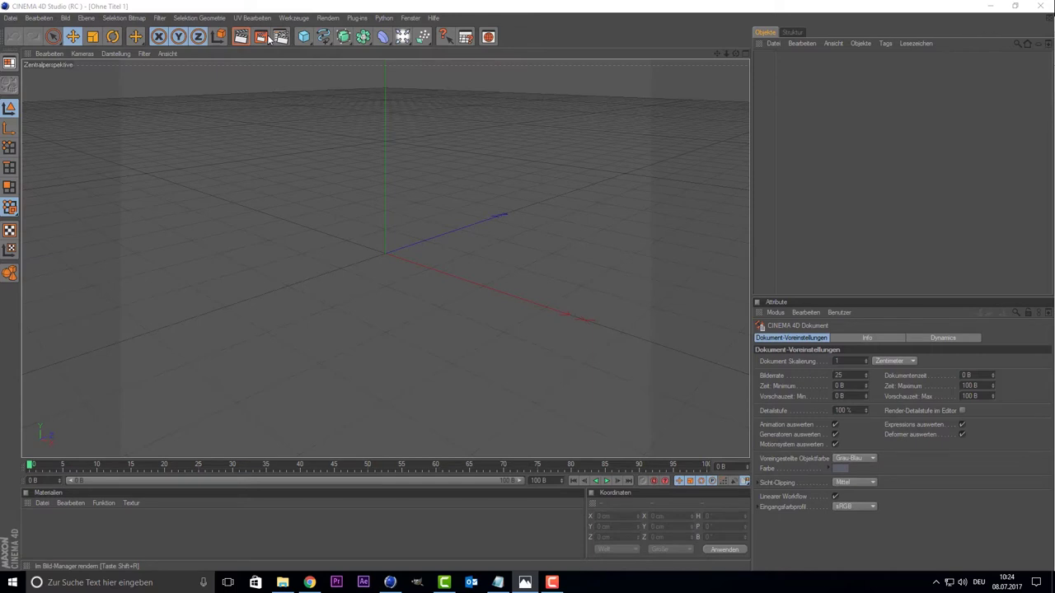
Step: Add a Pyramide primitive and scale it up to 431.8 cm
left_click(311, 38)
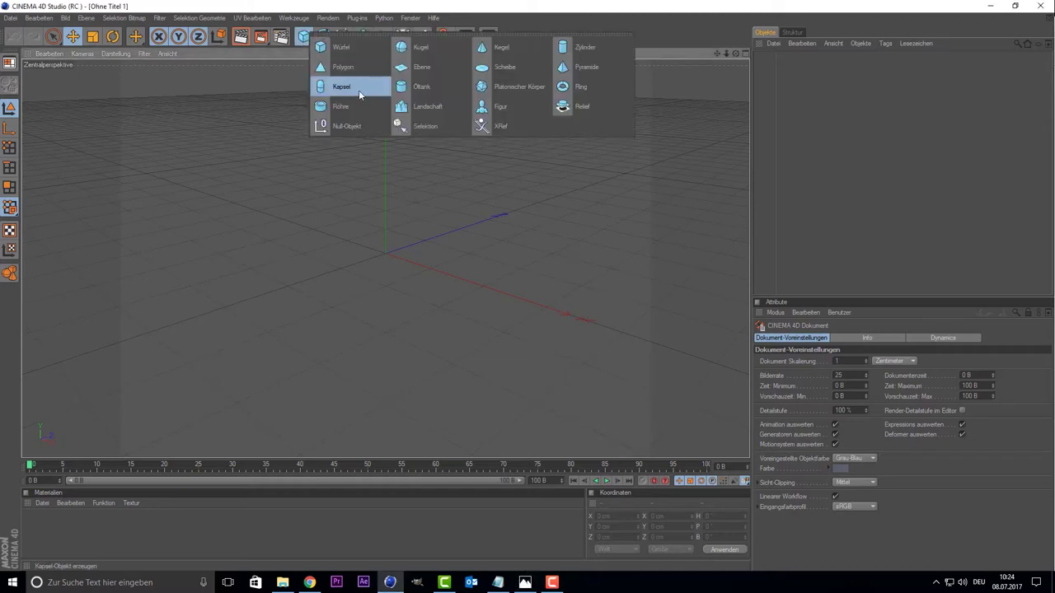
left_click(588, 69)
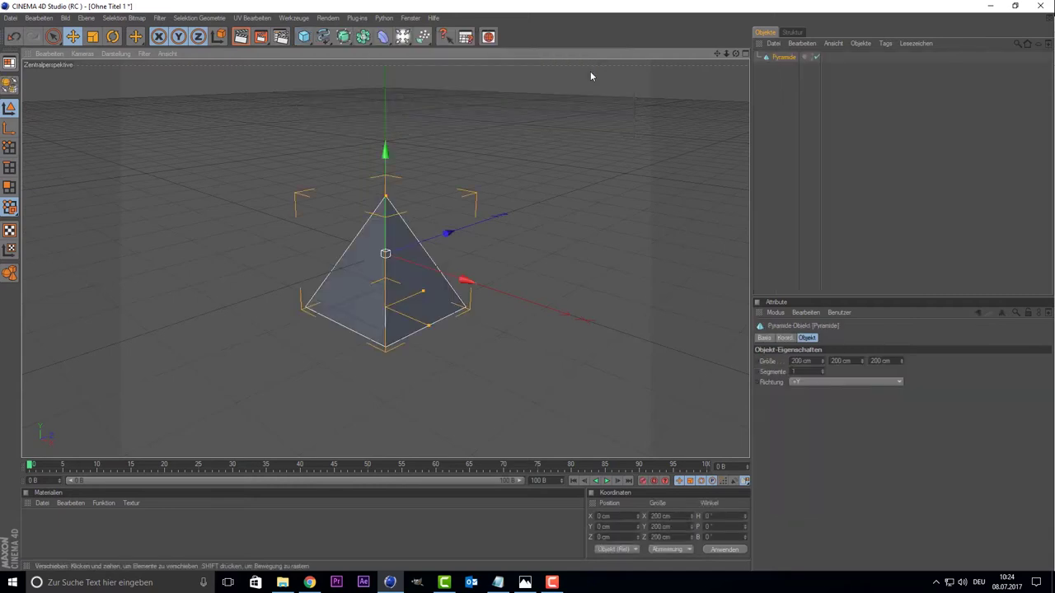
left_click(93, 37)
left_click_drag(495, 247, 577, 248)
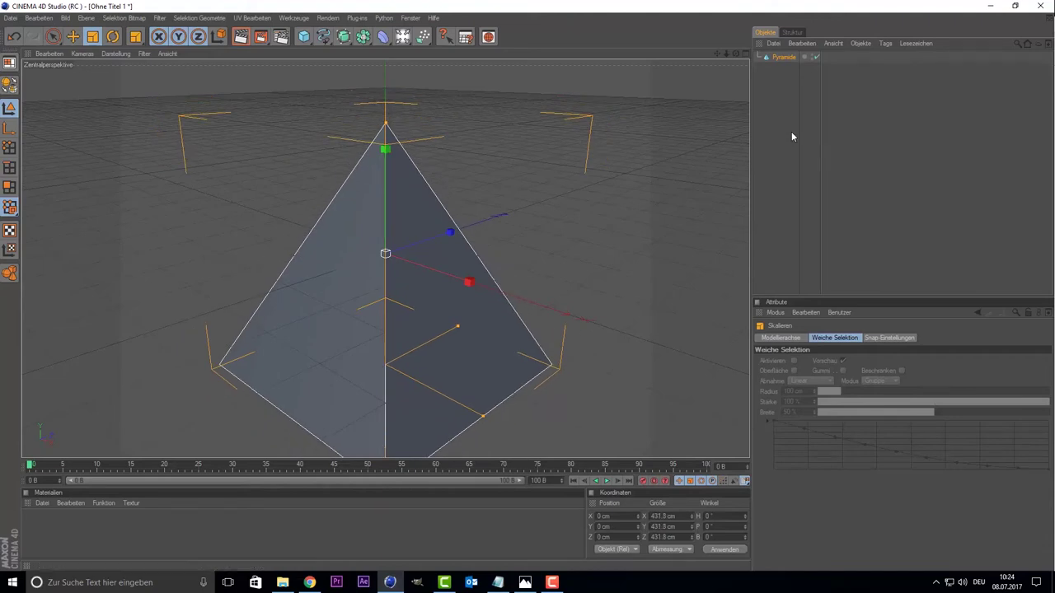
left_click_drag(715, 53, 749, 16)
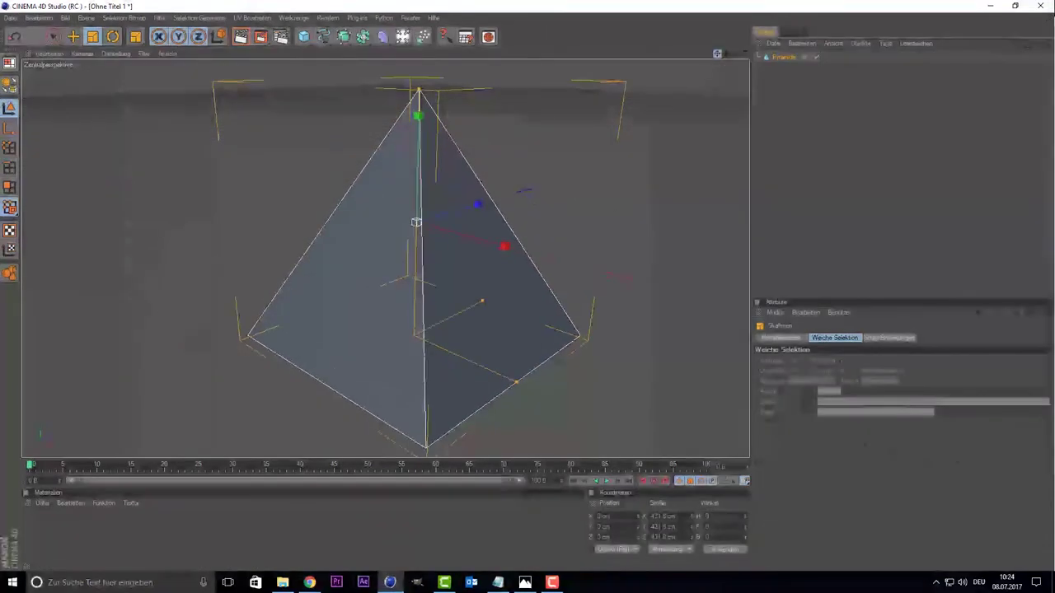
Step: Duplicate the pyramid and rename the copy 'Gitter'
left_click(777, 59)
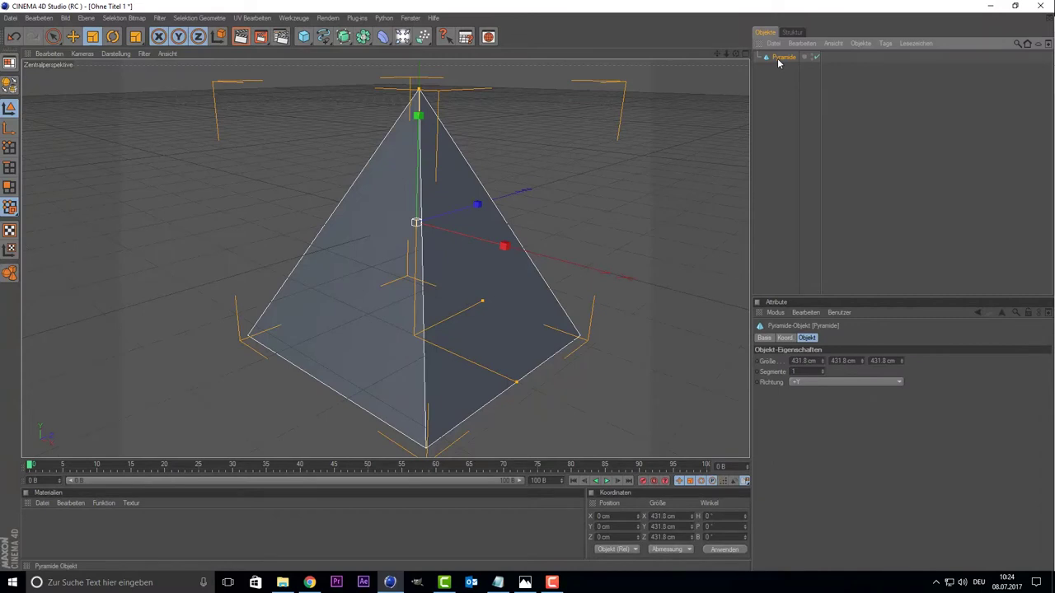
key("ctrl+c")
key("ctrl+v")
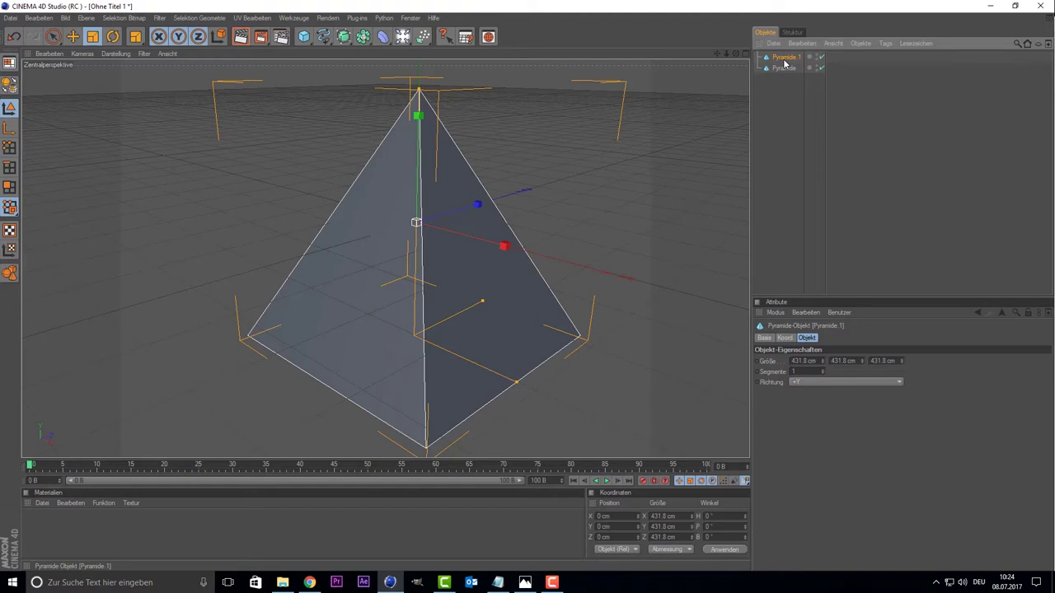
double_click(784, 59)
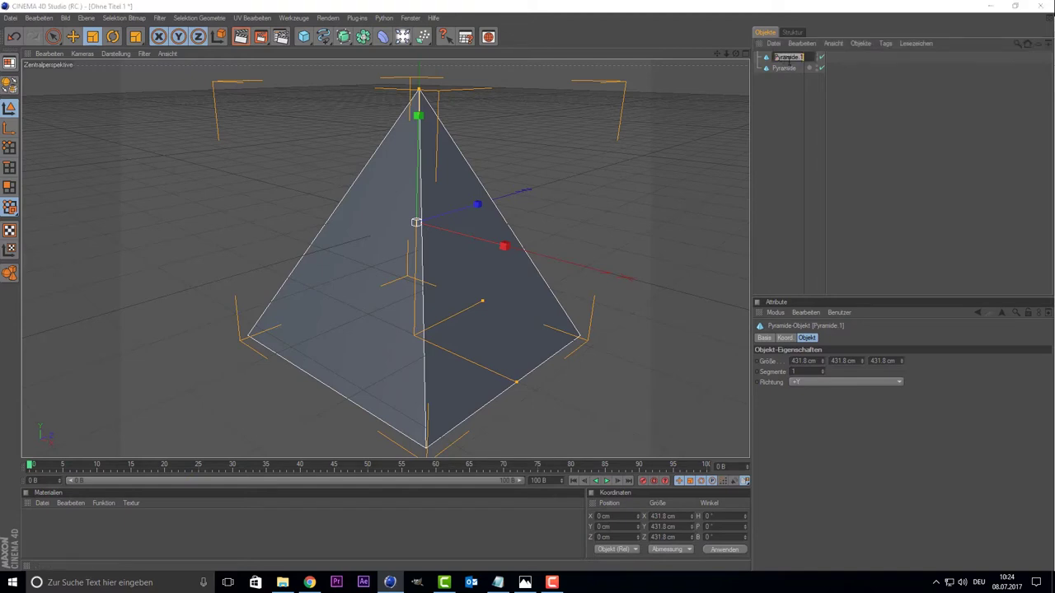
type("Gitter")
key("Return")
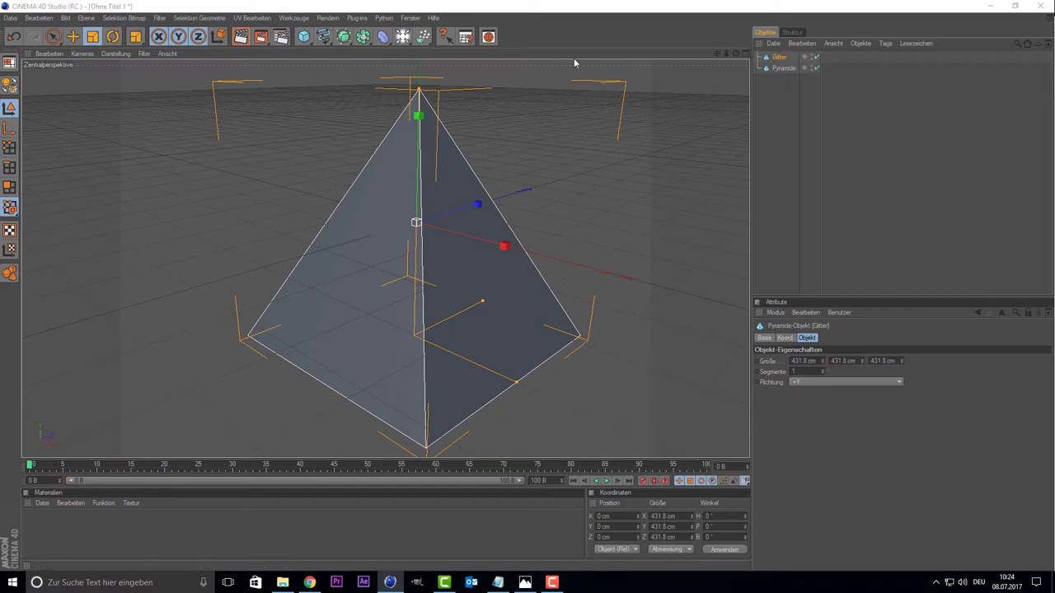
Step: Create an Atom Array, make Gitter its child, and recall the holocron reference photo
left_click(362, 38)
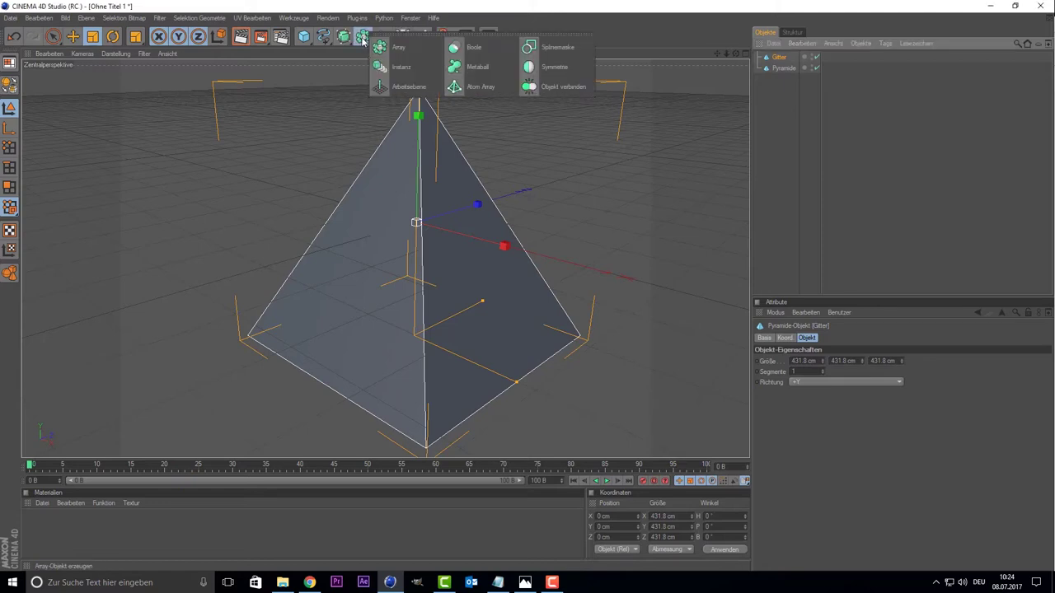
left_click(465, 87)
left_click_drag(779, 69, 790, 63)
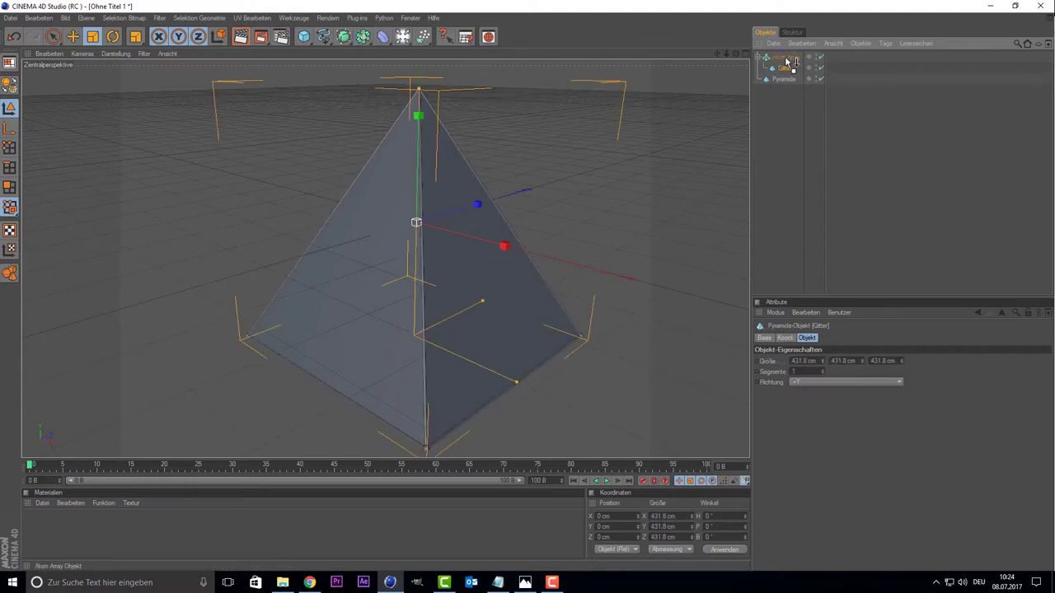
left_click(788, 178)
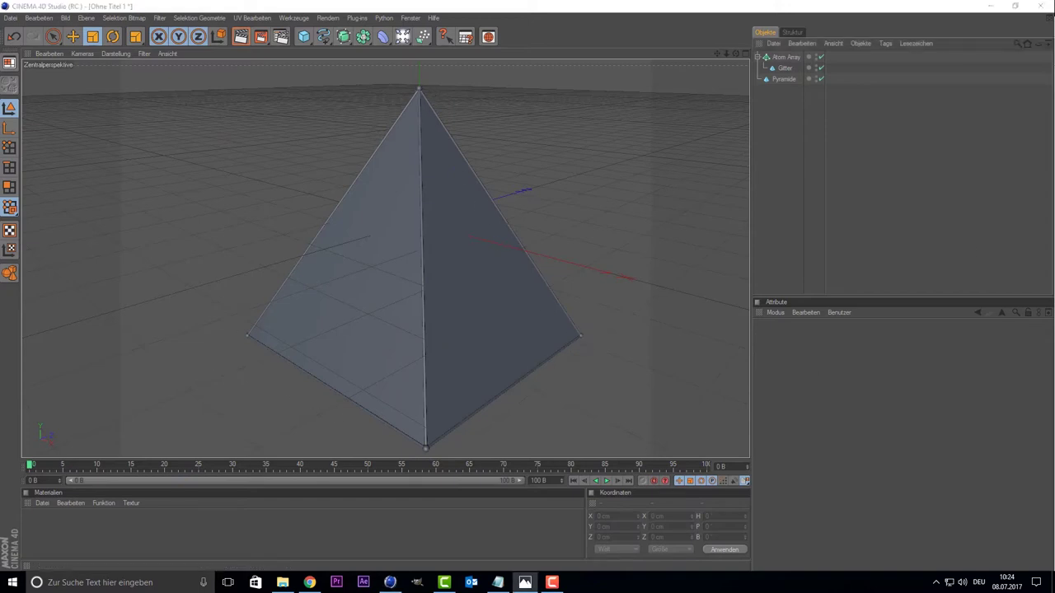
left_click(525, 582)
Step: Create a three-sided n-Eck spline and move it to Z −202.355 cm
left_click(329, 37)
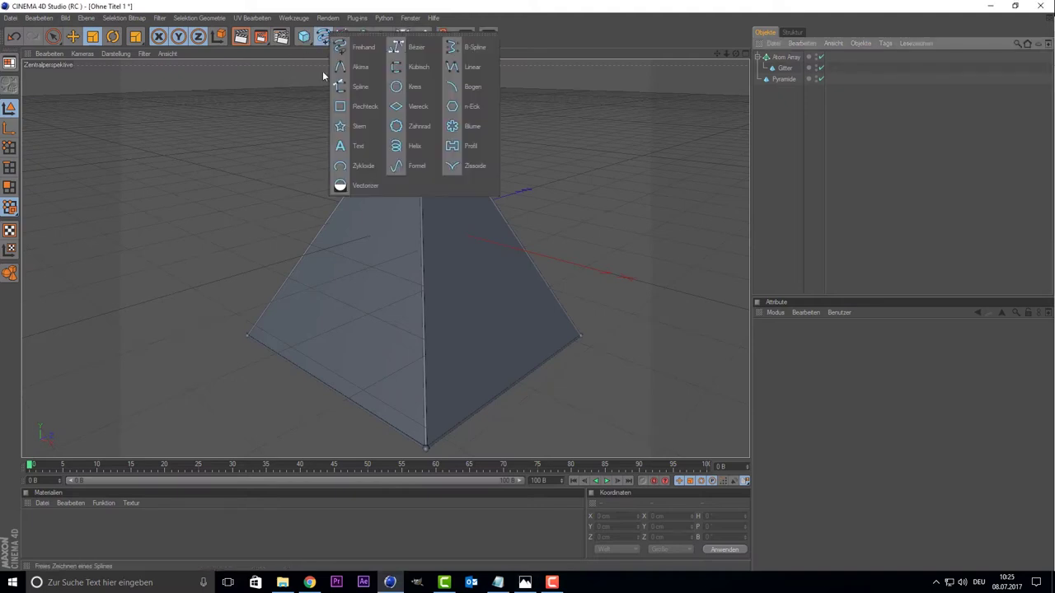
left_click(464, 107)
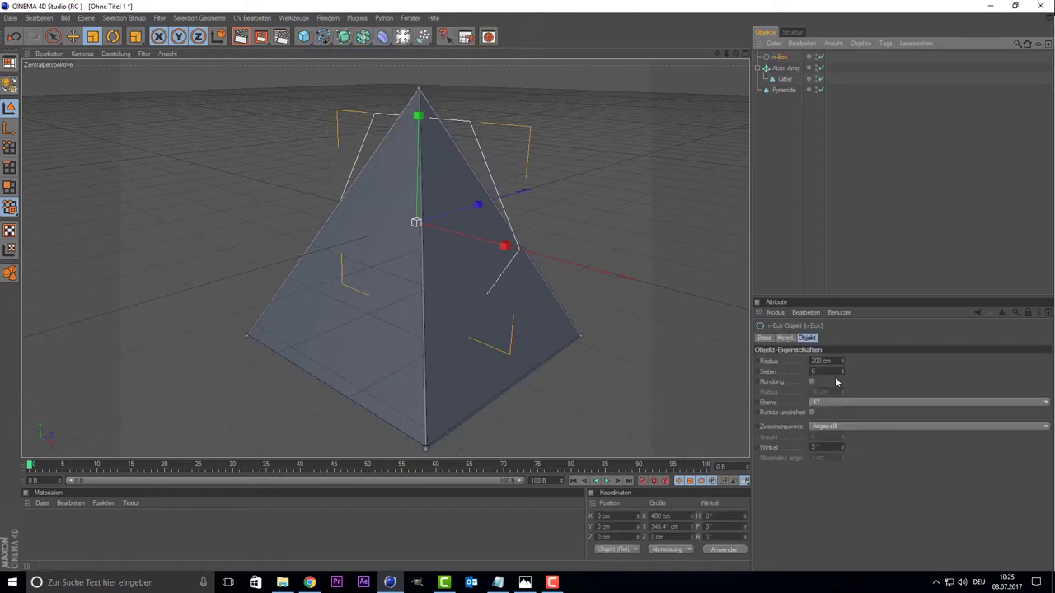
double_click(826, 372)
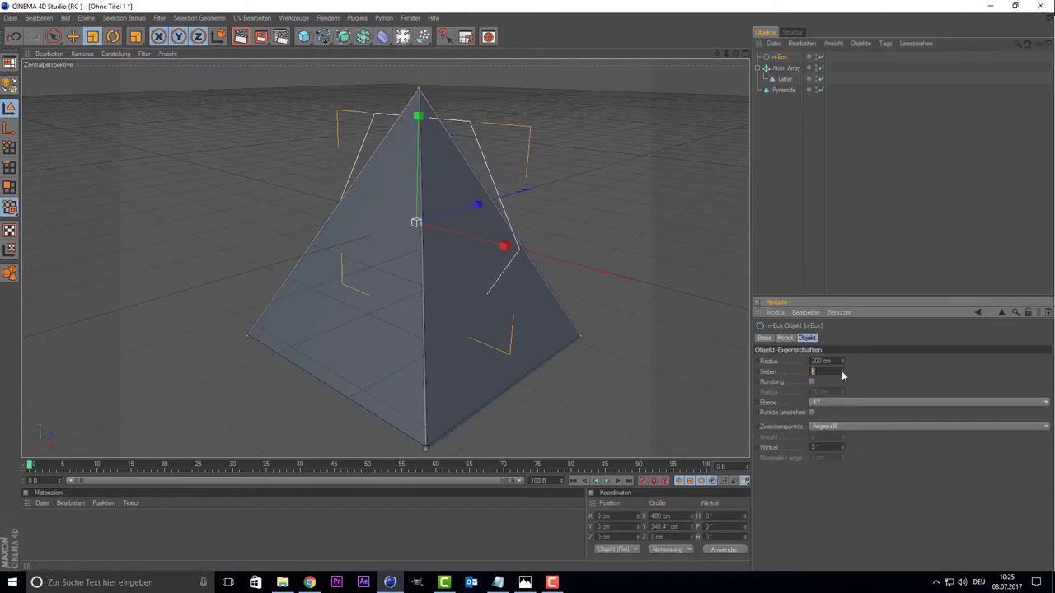
type("74")
key("Return")
left_click(841, 375)
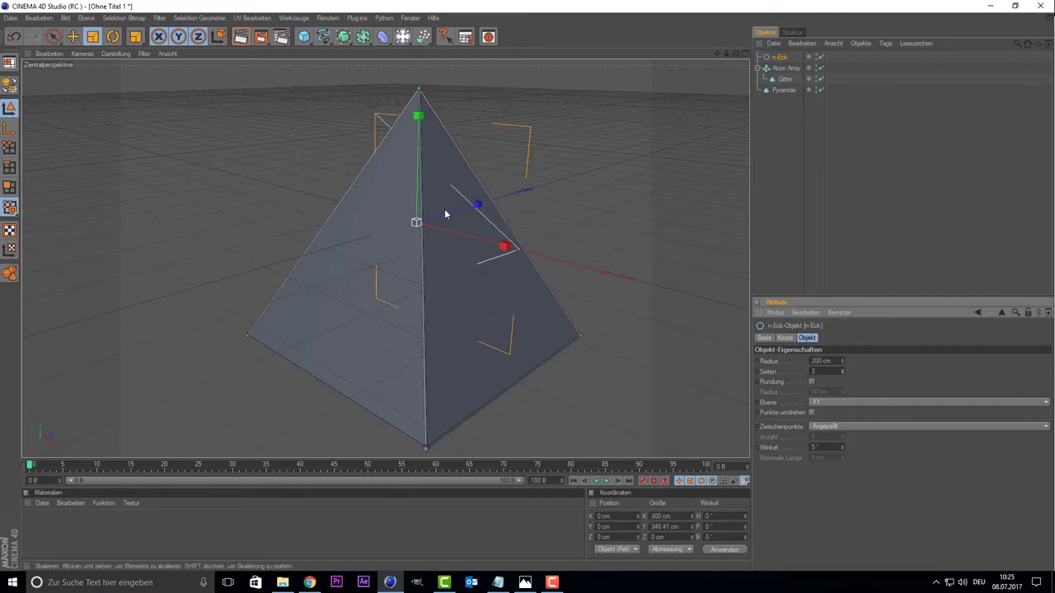
left_click(54, 37)
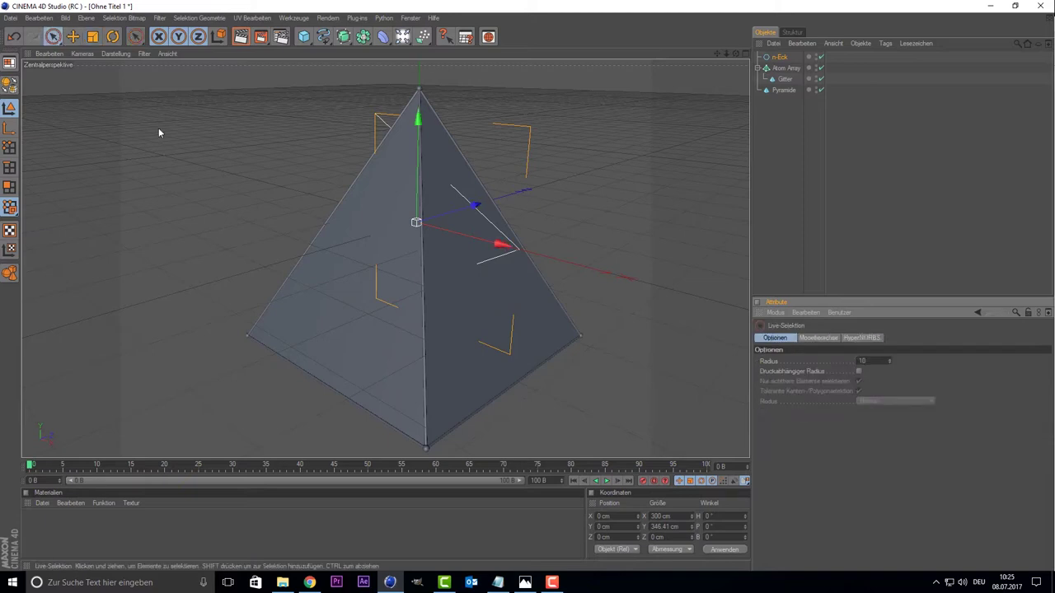
left_click_drag(451, 219, 391, 231)
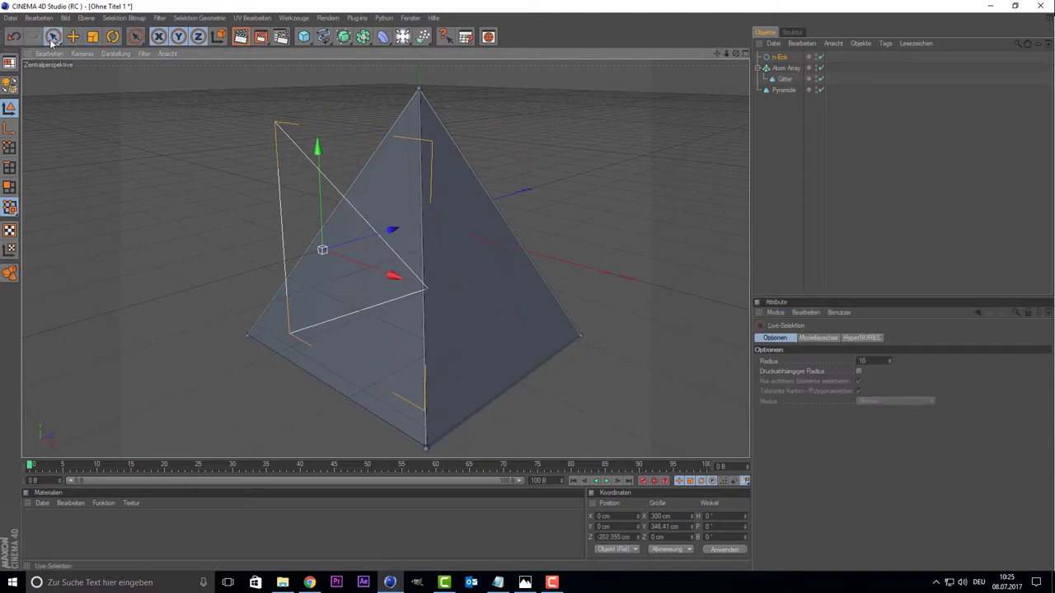
Step: Bank the triangle to −90° via the B rotation field
left_click(92, 37)
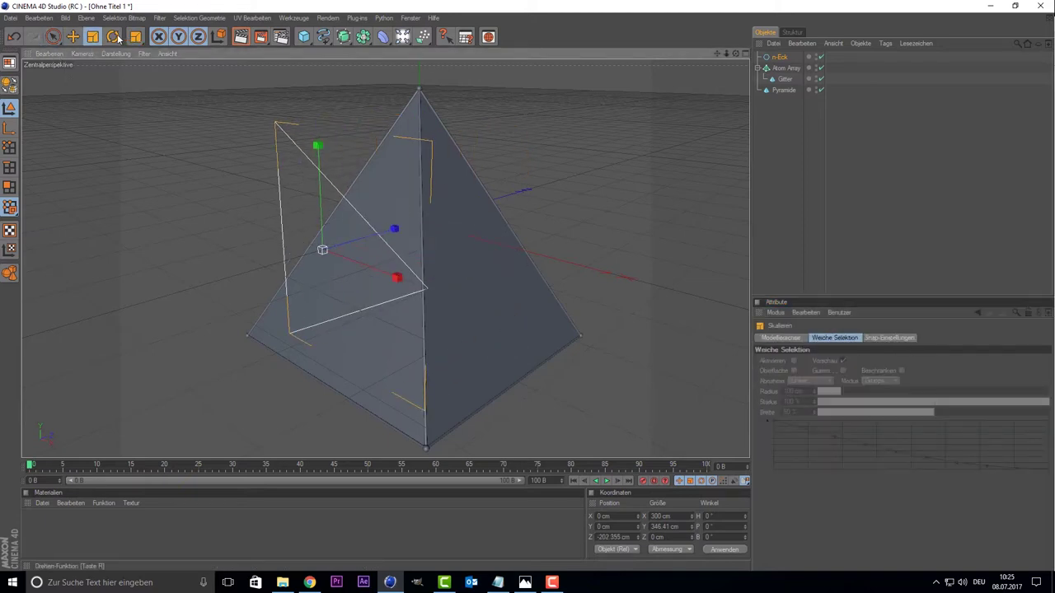
left_click(115, 37)
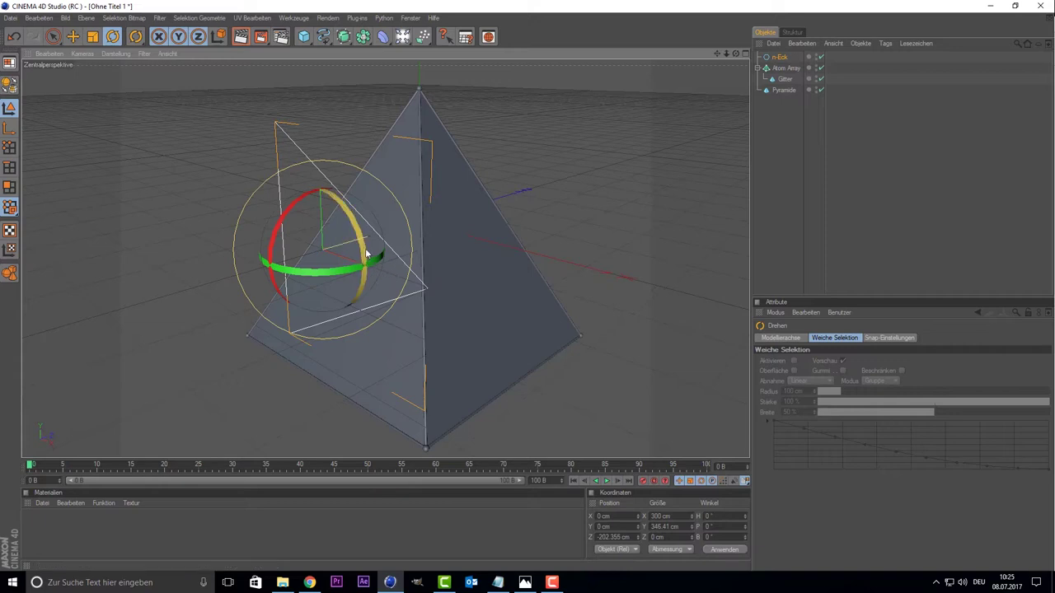
left_click_drag(366, 247, 365, 249)
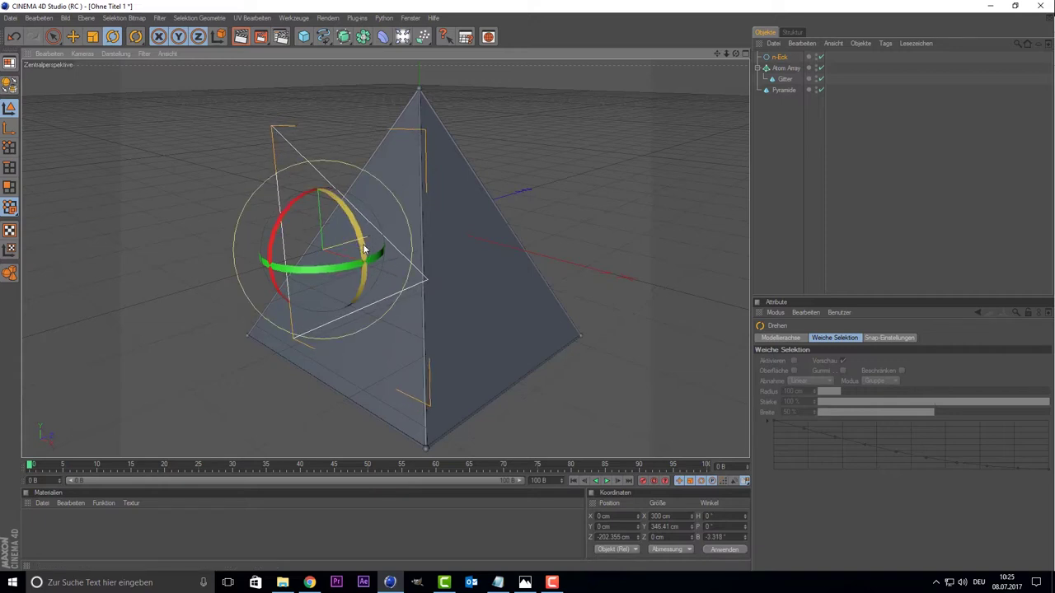
key("ctrl+z")
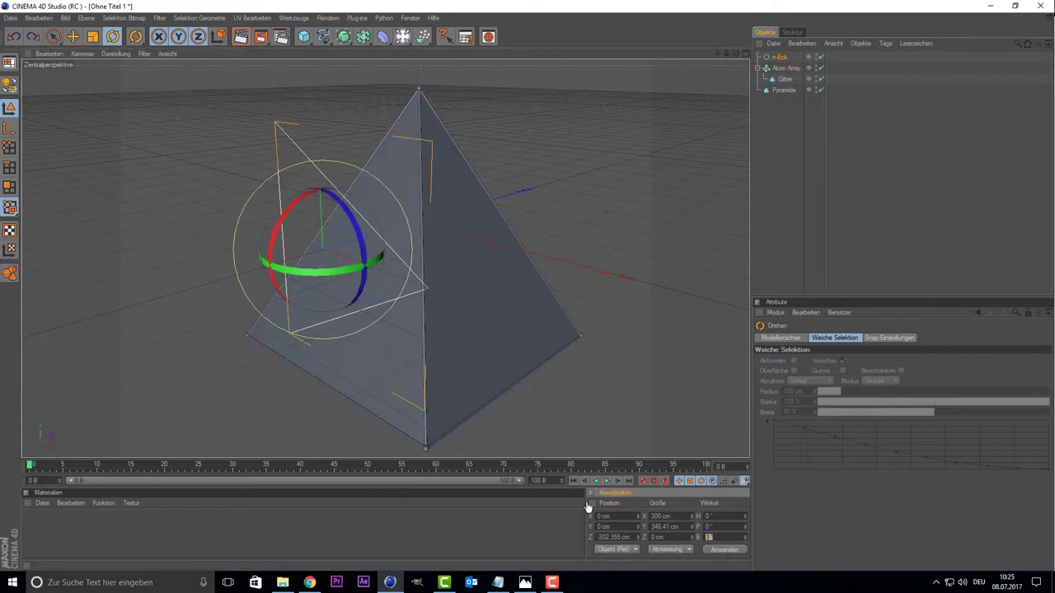
type("90")
key("Return")
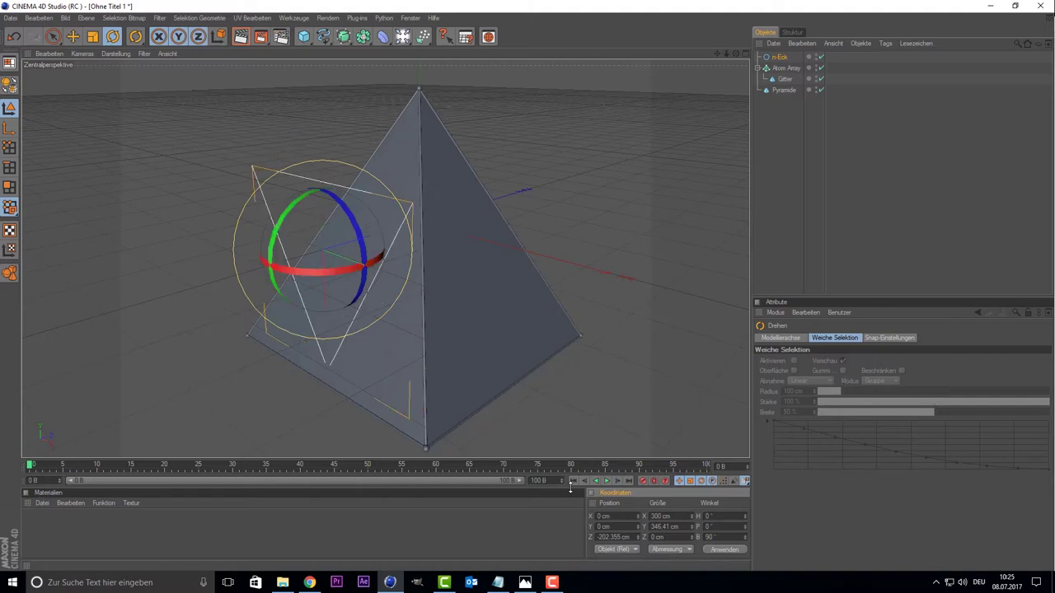
key("Return")
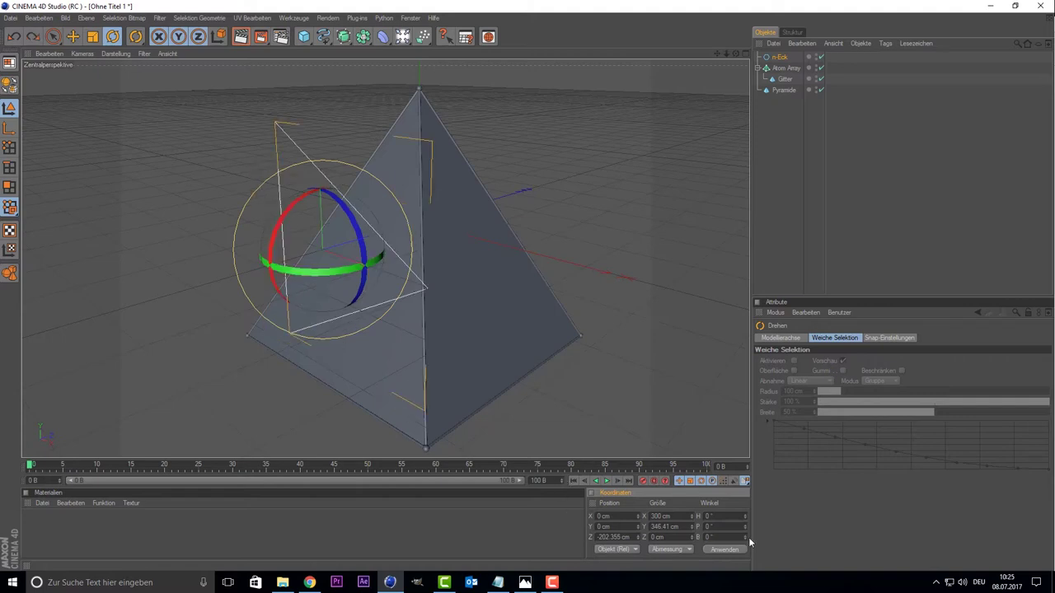
type("-90")
key("BackSpace")
key("BackSpace")
key("BackSpace")
type("-90")
key("Return")
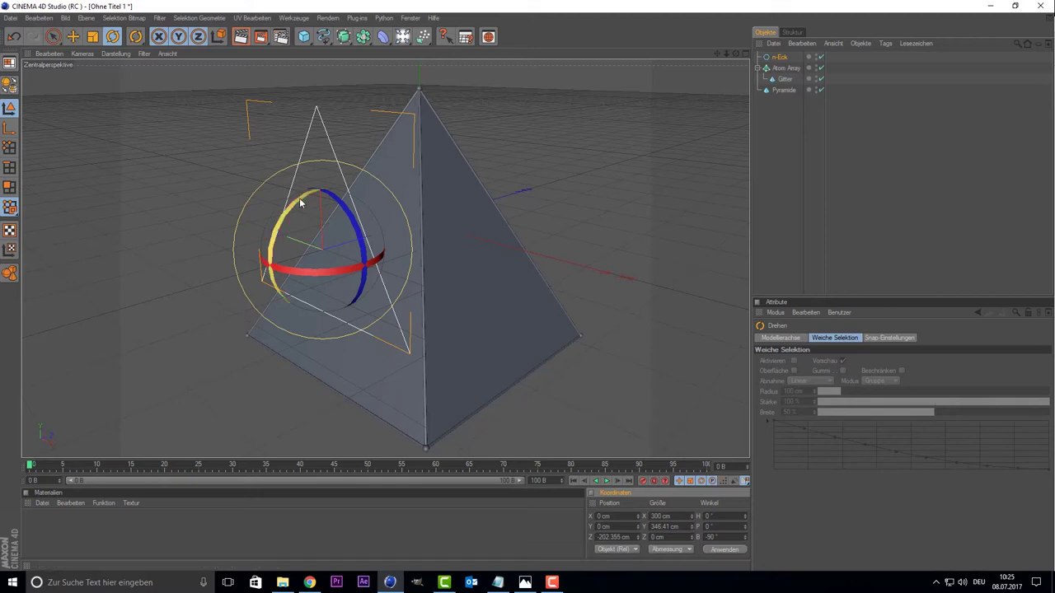
Step: Turn the triangle and slide it onto the pyramid's front face
left_click_drag(286, 219, 346, 198)
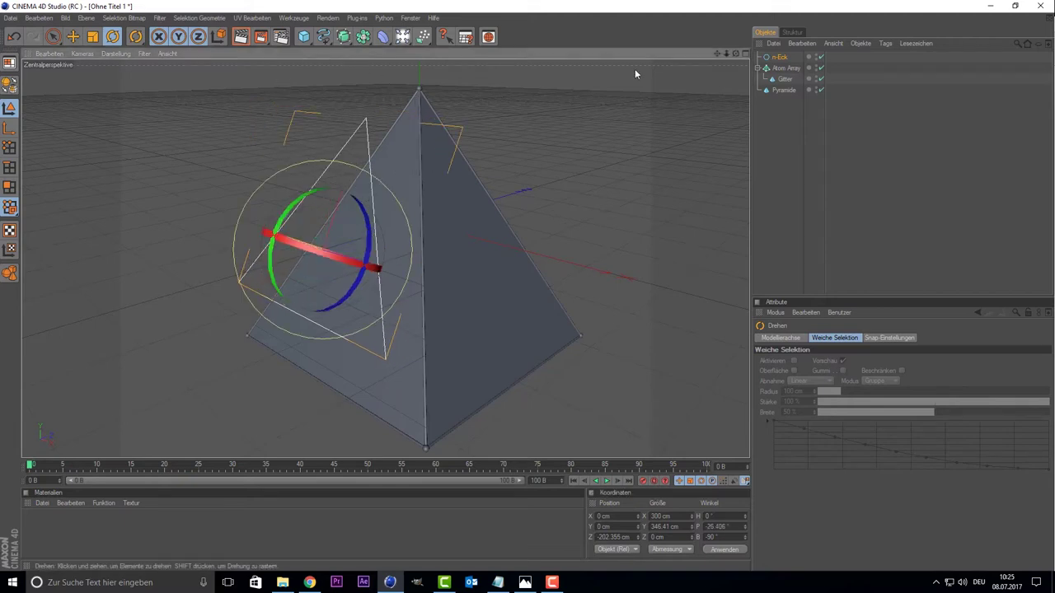
left_click_drag(736, 53, 709, 58)
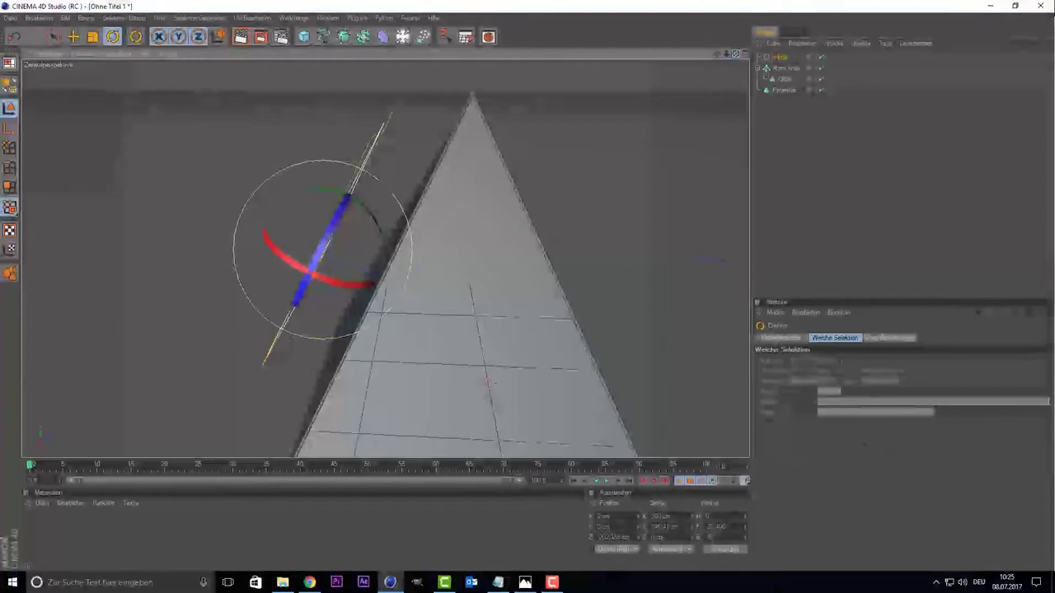
left_click(53, 36)
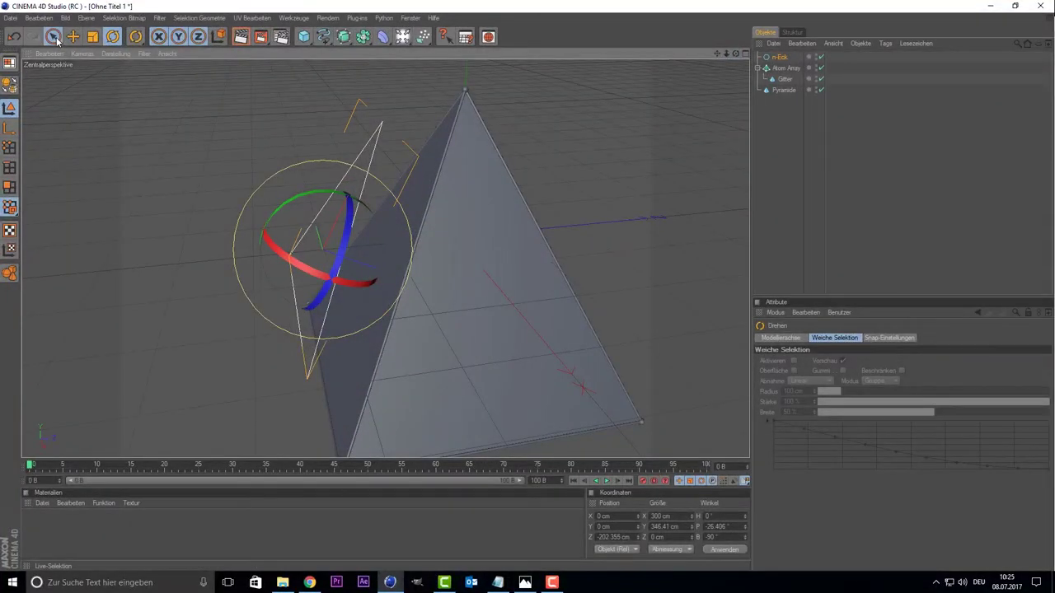
mouse_move(391, 280)
left_mouse_down()
mouse_move(457, 296)
mouse_move(447, 291)
left_mouse_up()
Step: Tilt the triangle to −26.39° pitch and settle it at Y −32.594, Z −136.72 cm
left_click(97, 38)
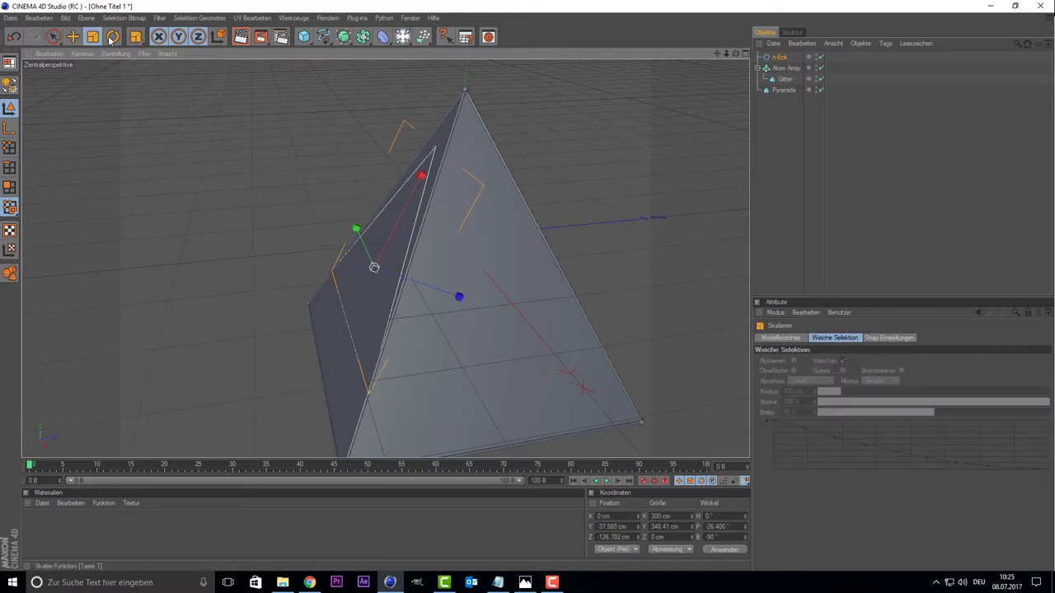
left_click(112, 37)
left_click_drag(374, 217, 372, 212)
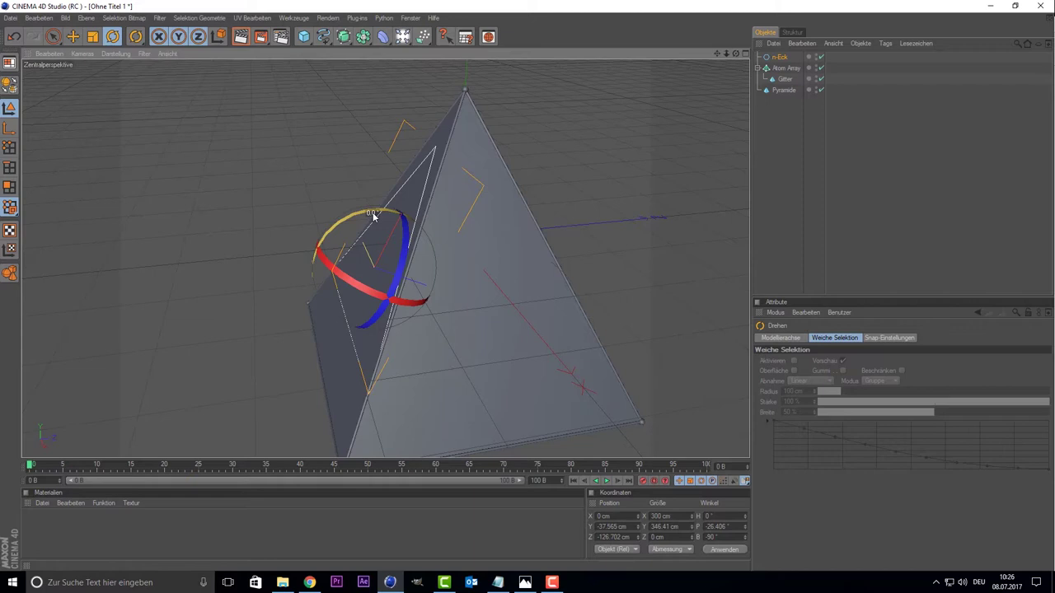
left_click_drag(373, 215, 372, 212)
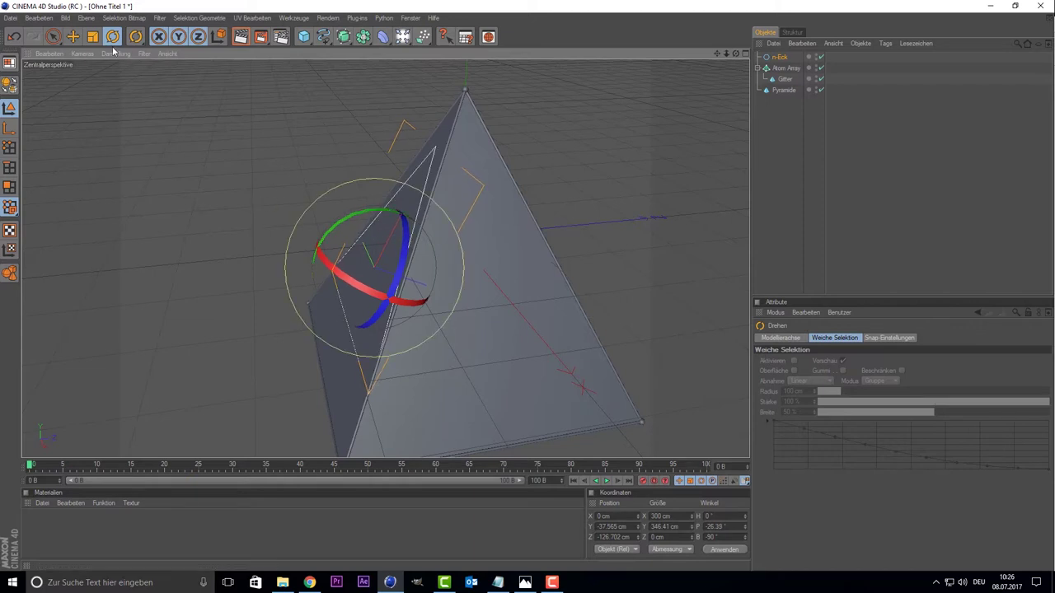
key("9")
mouse_move(440, 286)
left_mouse_down()
mouse_move(448, 291)
mouse_move(429, 285)
mouse_move(437, 289)
left_mouse_up()
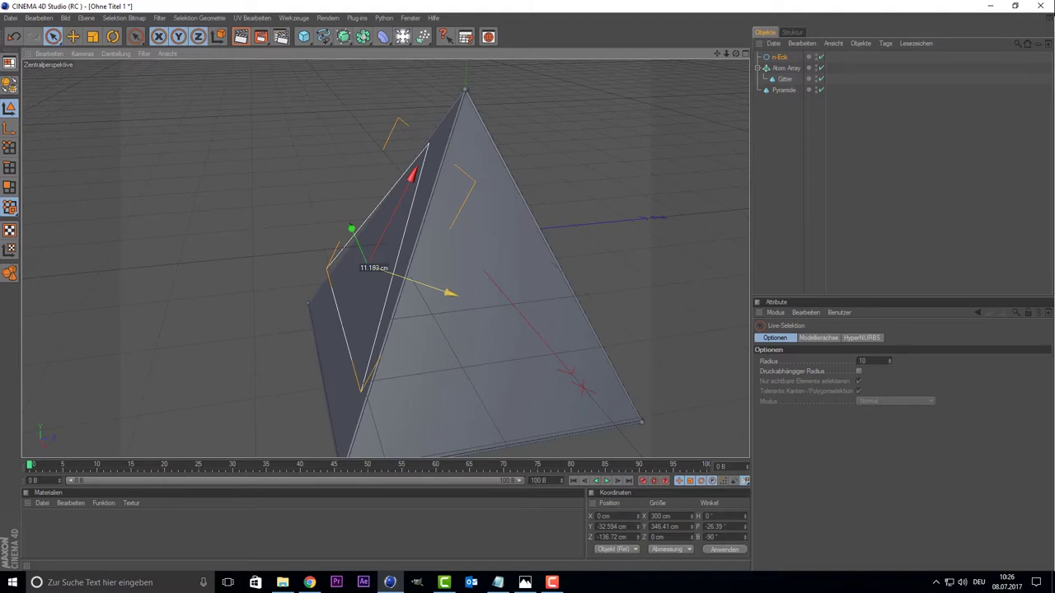
Step: Lower the triangle inside the pyramid outline in the Front view, comparing with the reference photo
middle_click(298, 239)
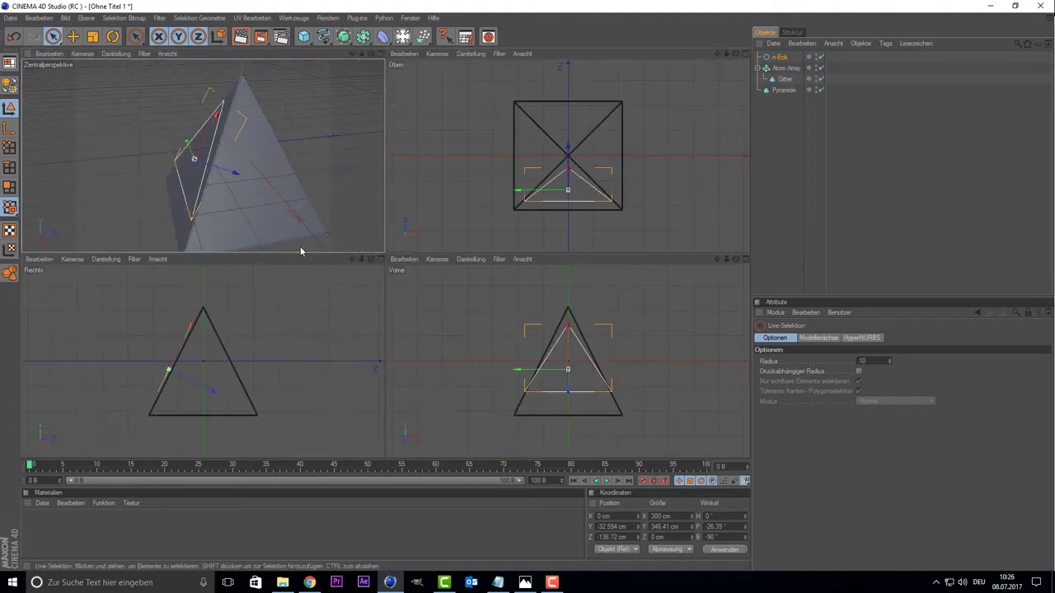
middle_click(581, 366)
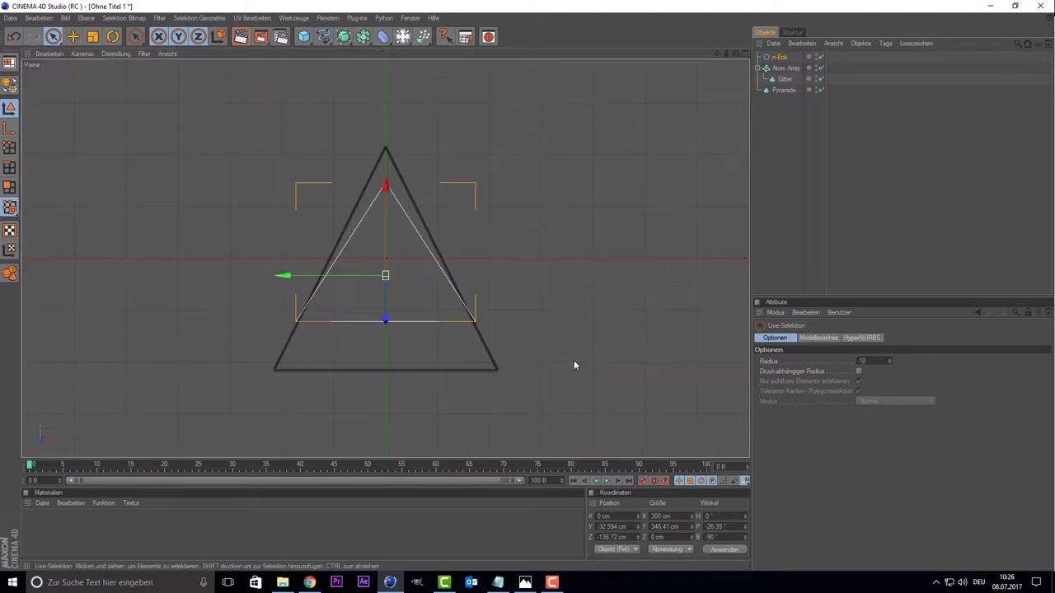
scroll(368, 253, "up", 1)
left_click_drag(390, 217, 391, 261)
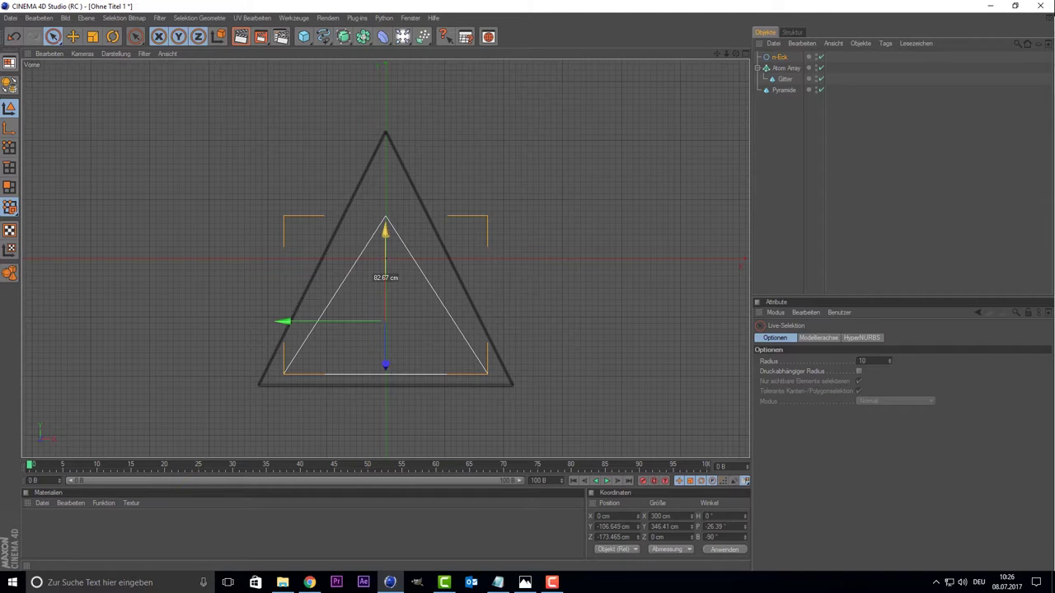
middle_click(211, 216)
middle_click(216, 229)
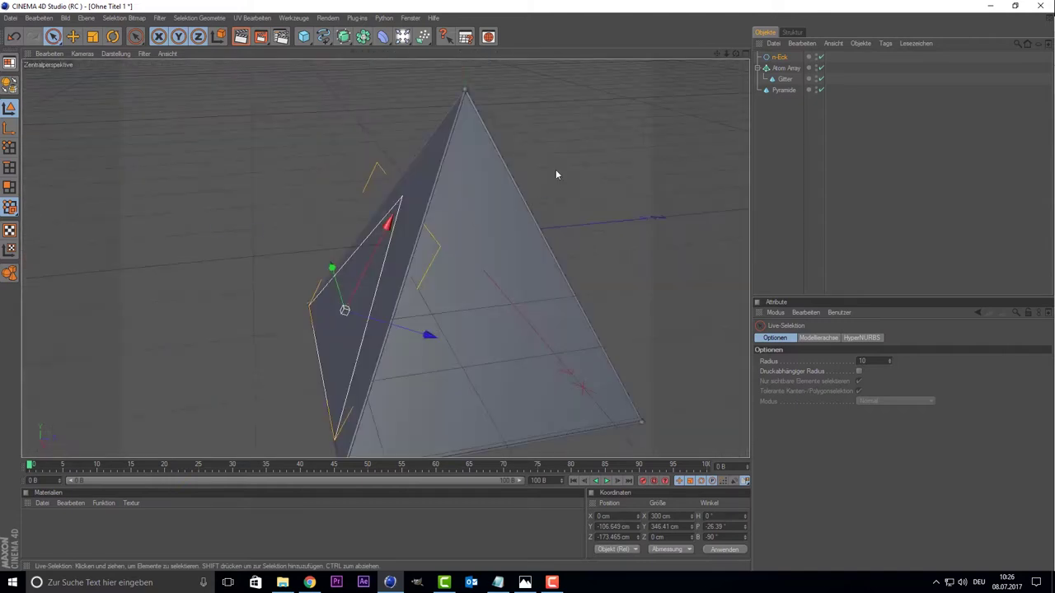
mouse_move(735, 52)
left_mouse_down()
mouse_move(717, 74)
mouse_move(709, 58)
left_mouse_up()
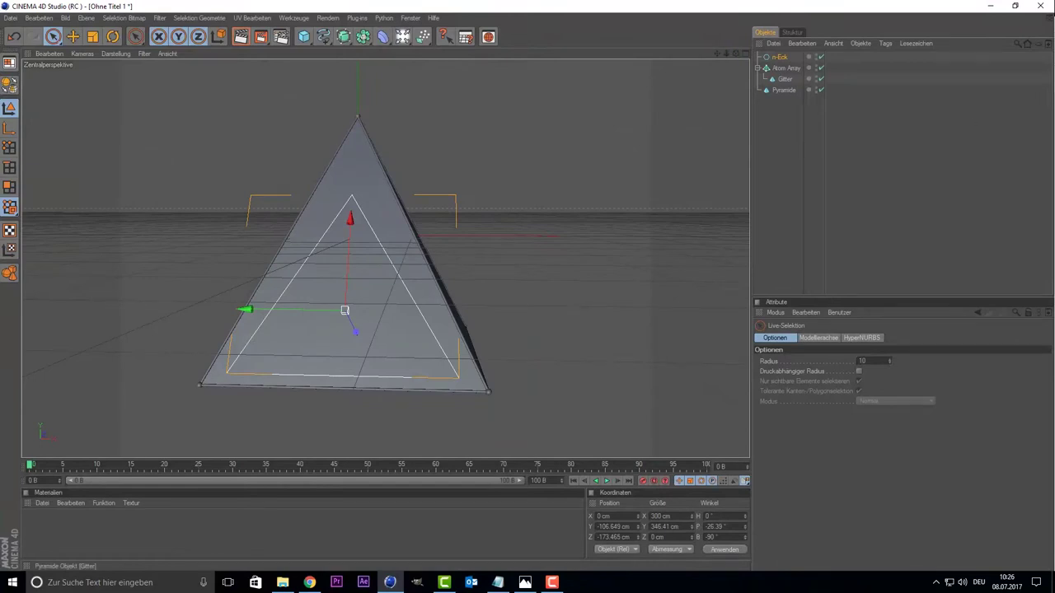
key("alt+Tab")
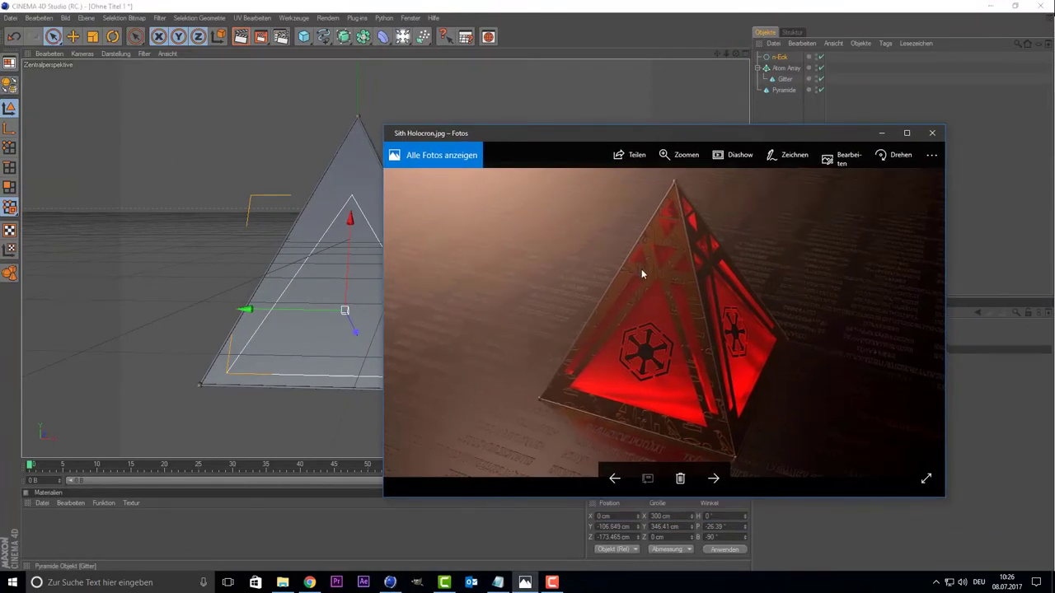
left_click_drag(619, 137, 1054, 181)
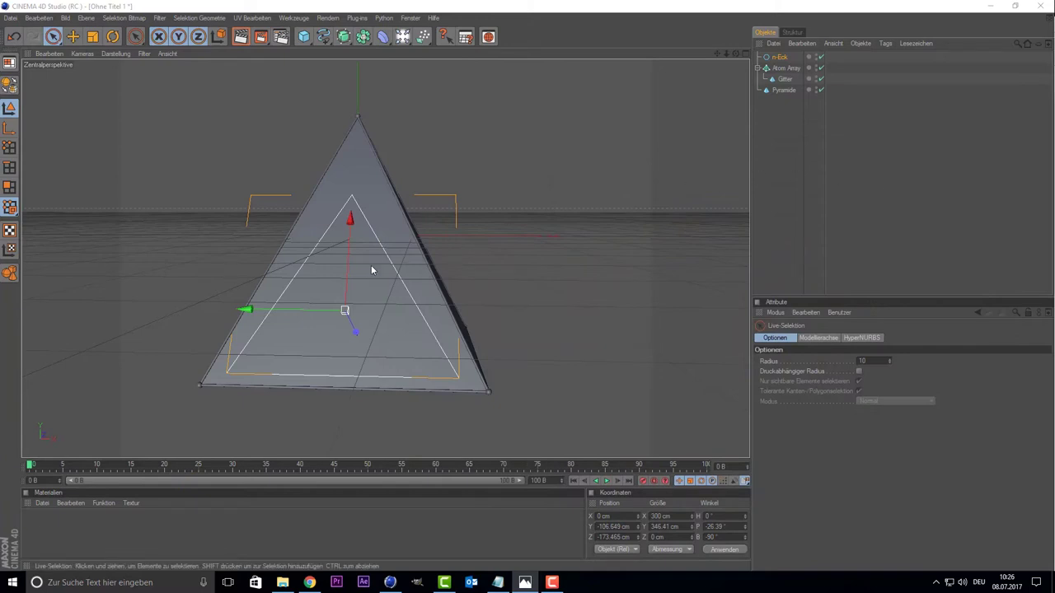
left_click_drag(346, 303, 345, 298)
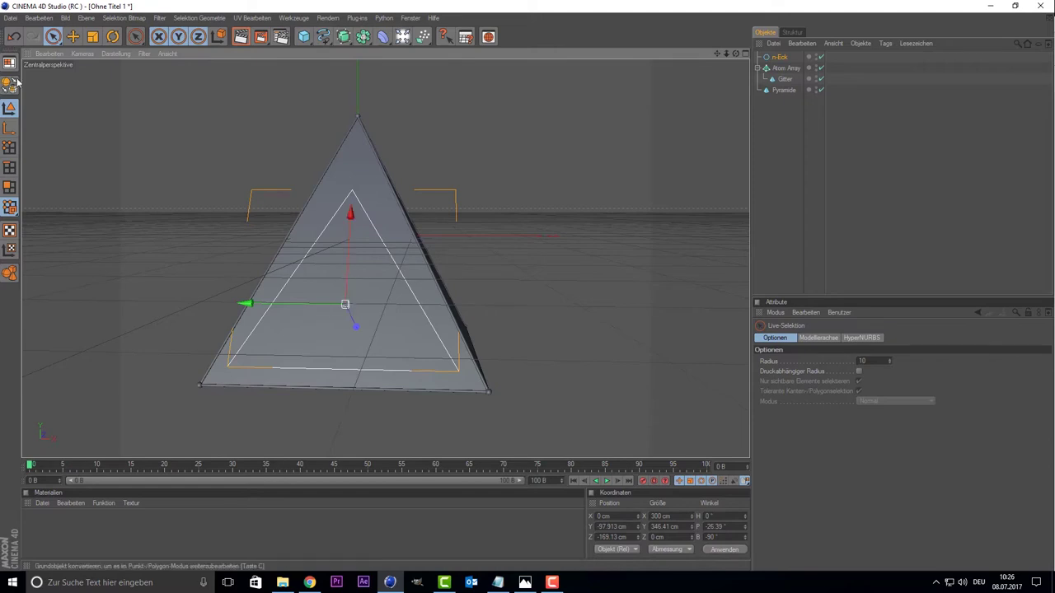
Step: Scale the triangle from 300 to 227 cm wide and lower it to Y −116.123 cm
key("t")
left_click_drag(108, 193, 386, 263)
key("space")
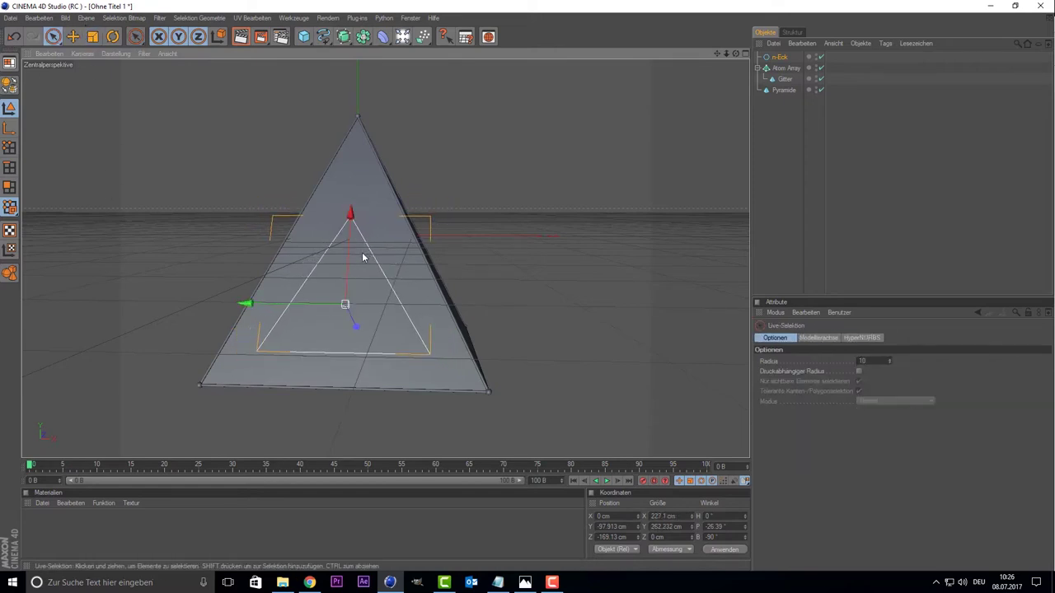
left_click_drag(350, 215, 350, 227)
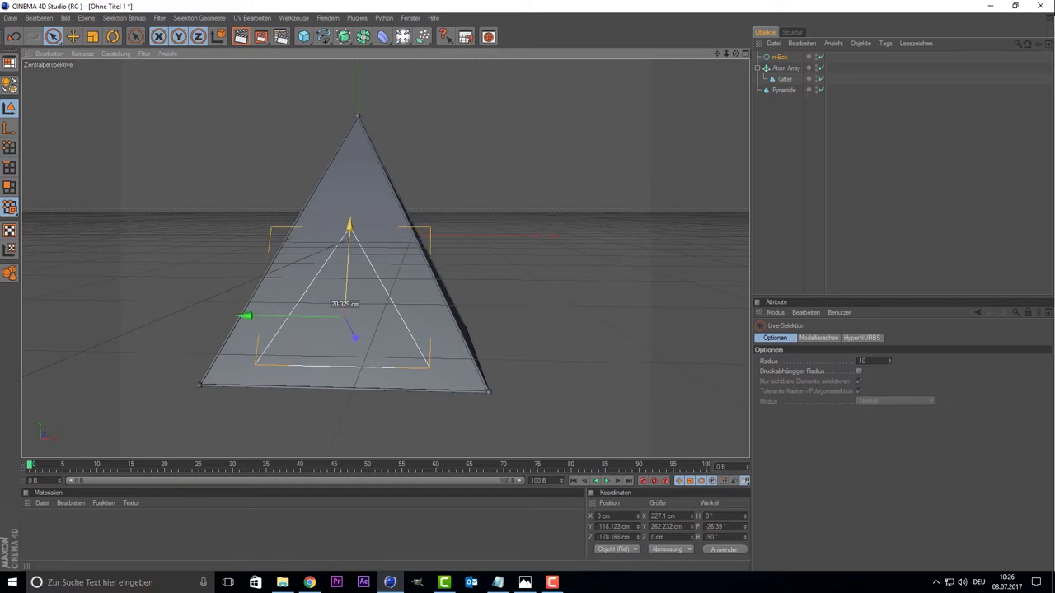
middle_click(243, 230)
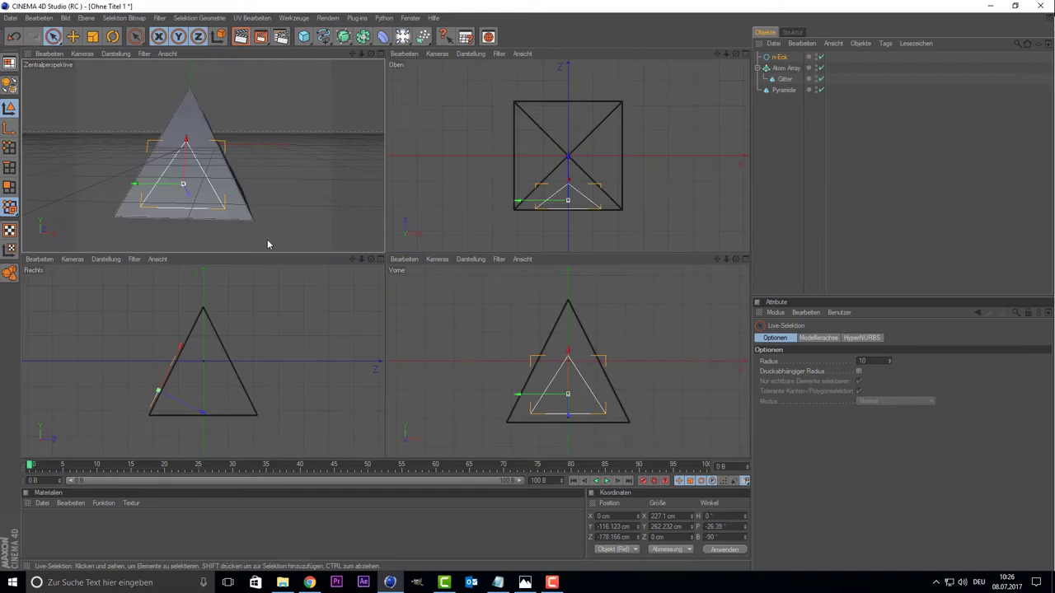
middle_click(520, 338)
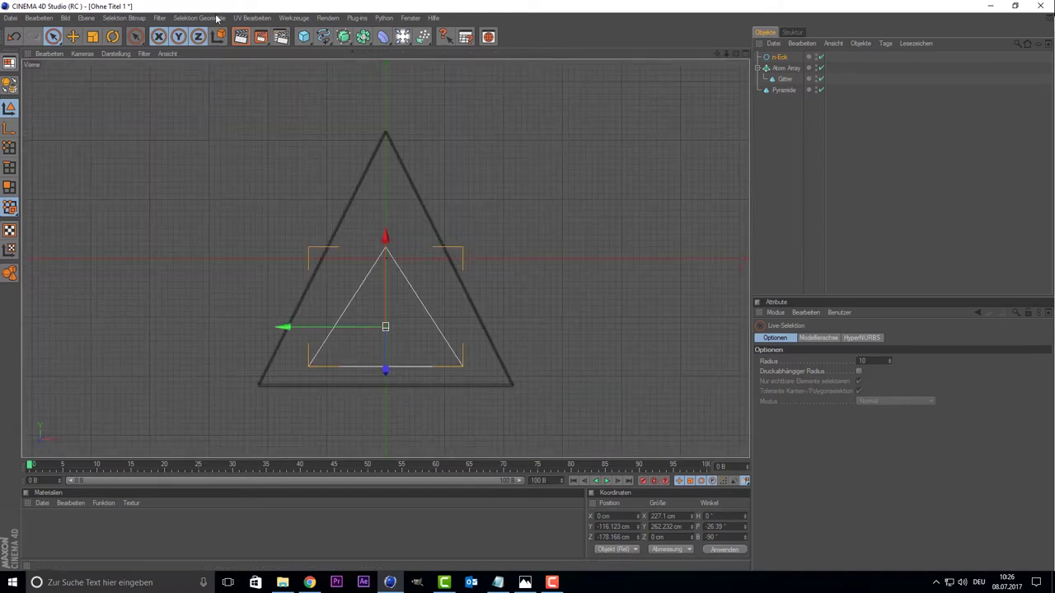
key("alt+Tab")
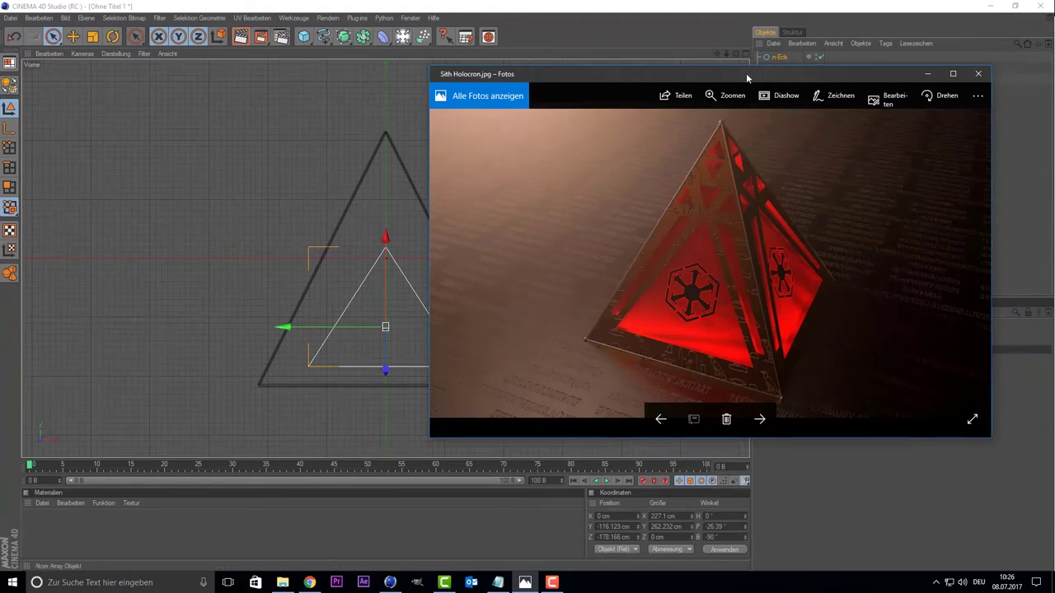
key("alt+Tab")
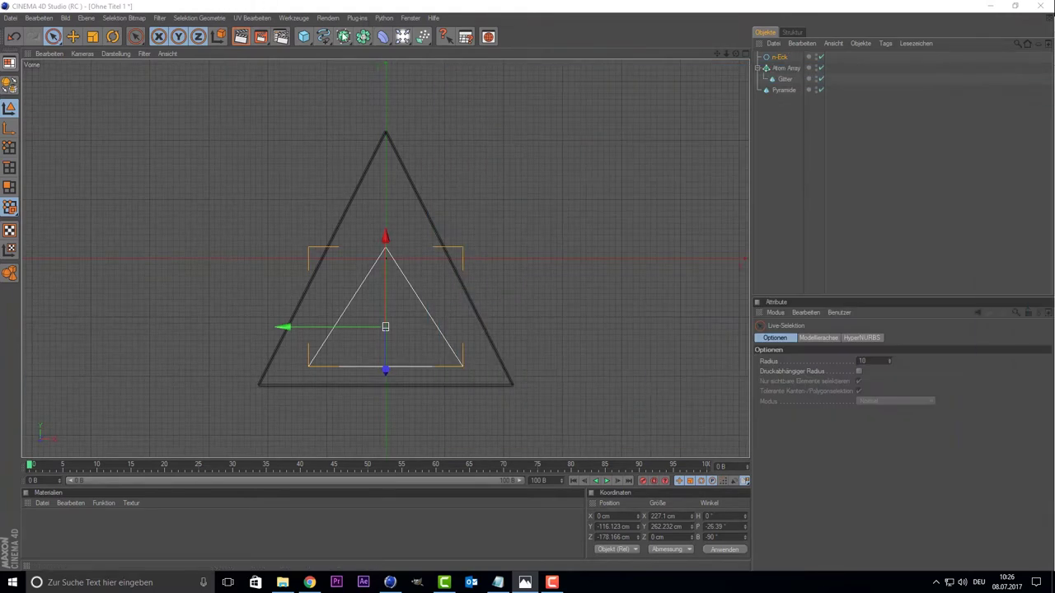
Step: Draw a closed four-point linear spline strip along the pyramid's inner left edge
mouse_move(323, 36)
left_mouse_down()
mouse_move(492, 47)
mouse_move(472, 67)
left_mouse_up()
scroll(310, 268, "up", 3)
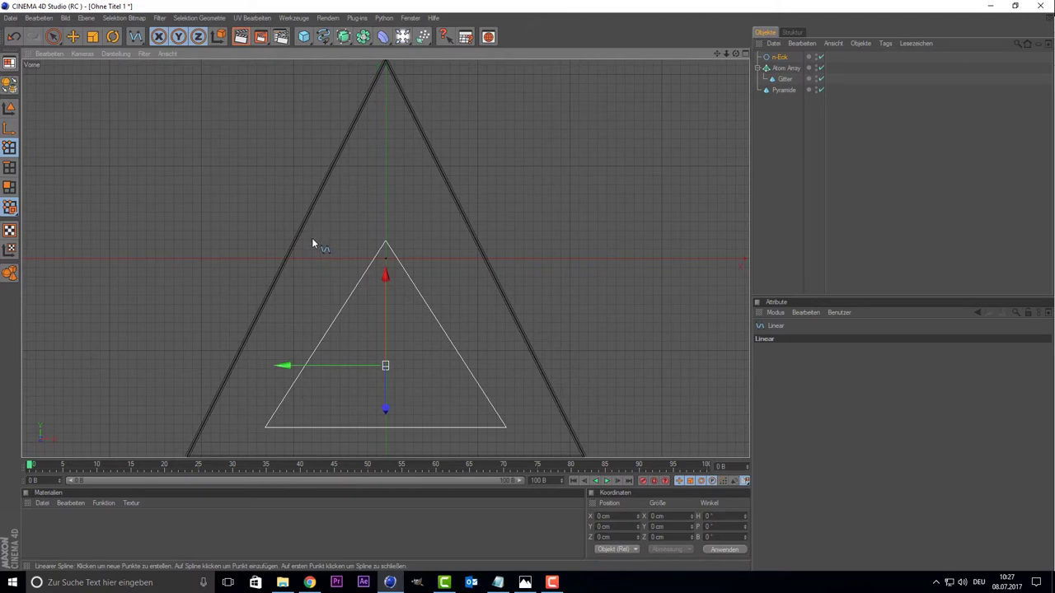
left_click(311, 237)
scroll(249, 399, "down", 2)
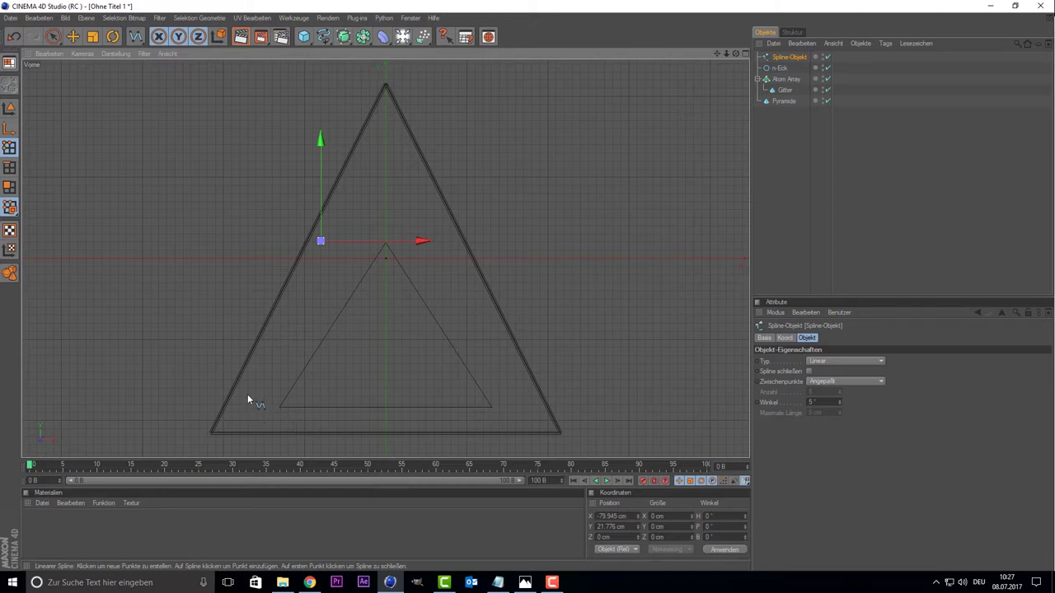
left_click(248, 395)
left_click(288, 409)
left_click_drag(288, 409, 266, 393)
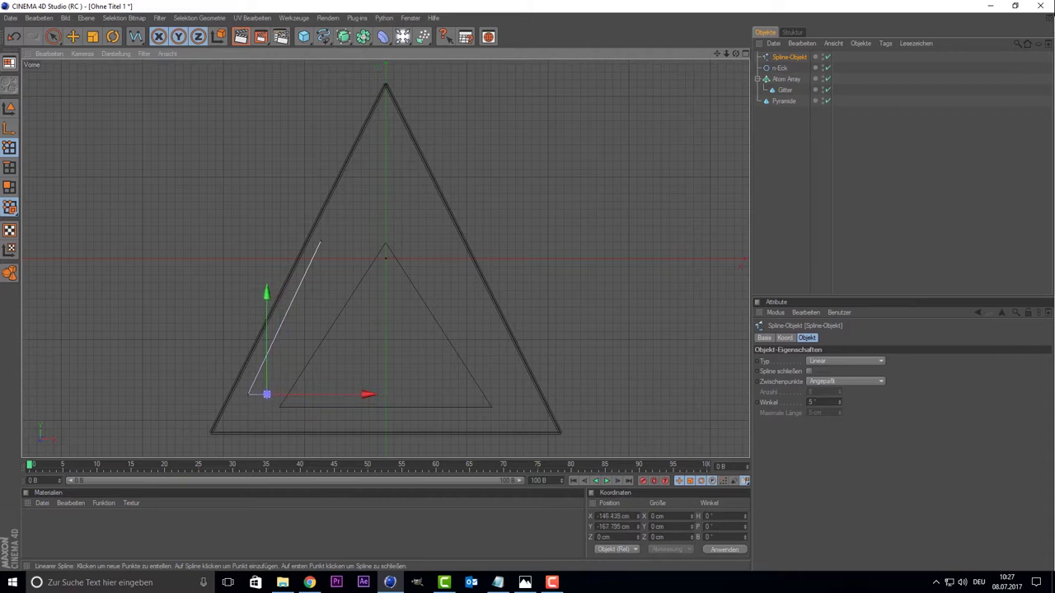
left_click(352, 253)
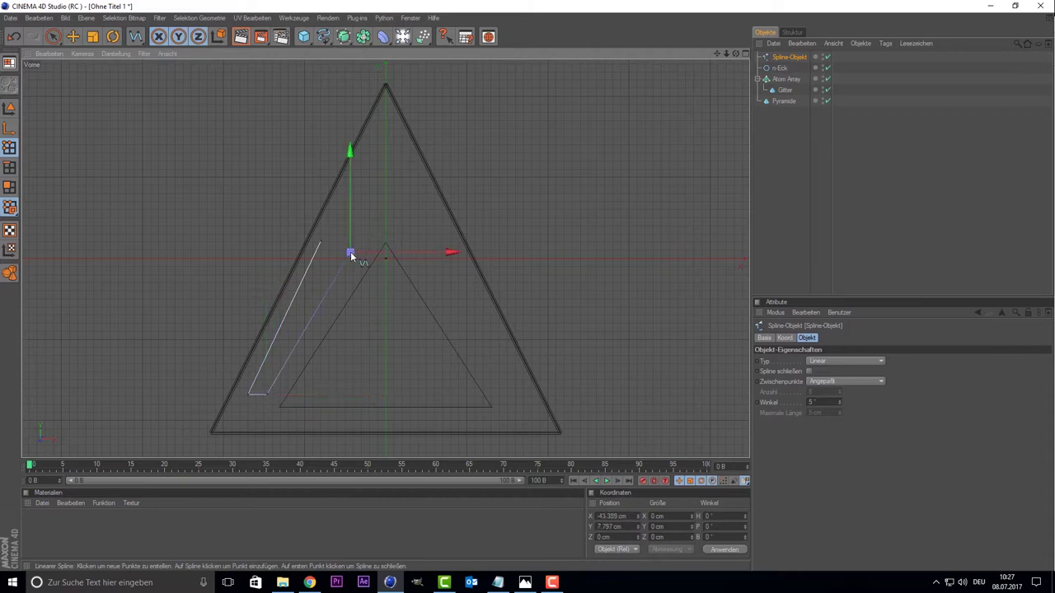
left_click_drag(351, 252, 356, 242)
left_click(320, 243)
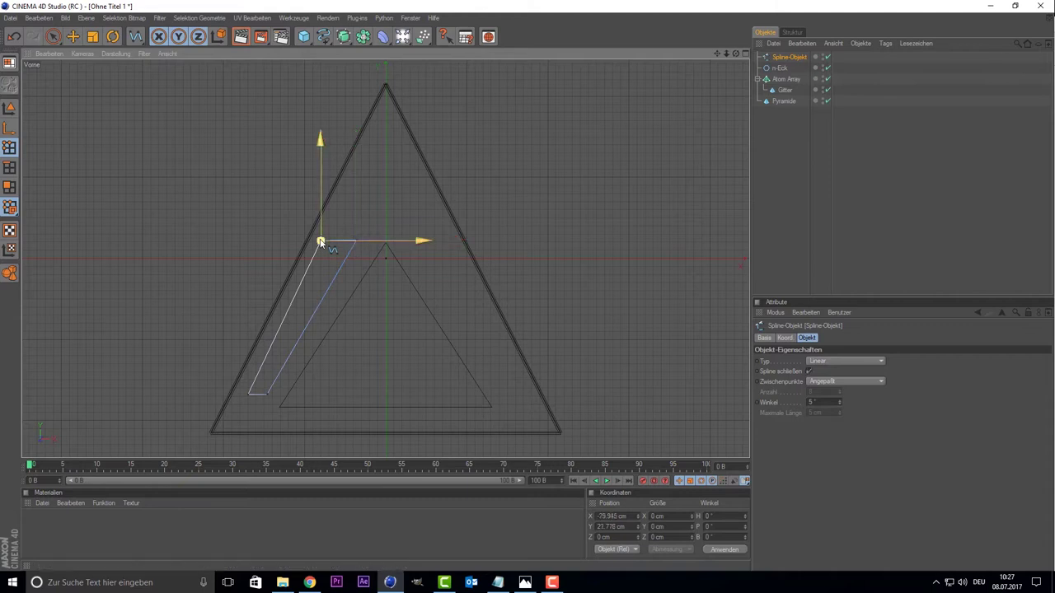
Step: Nudge the strip's upper corner 6.78 cm to the right
left_click(796, 219)
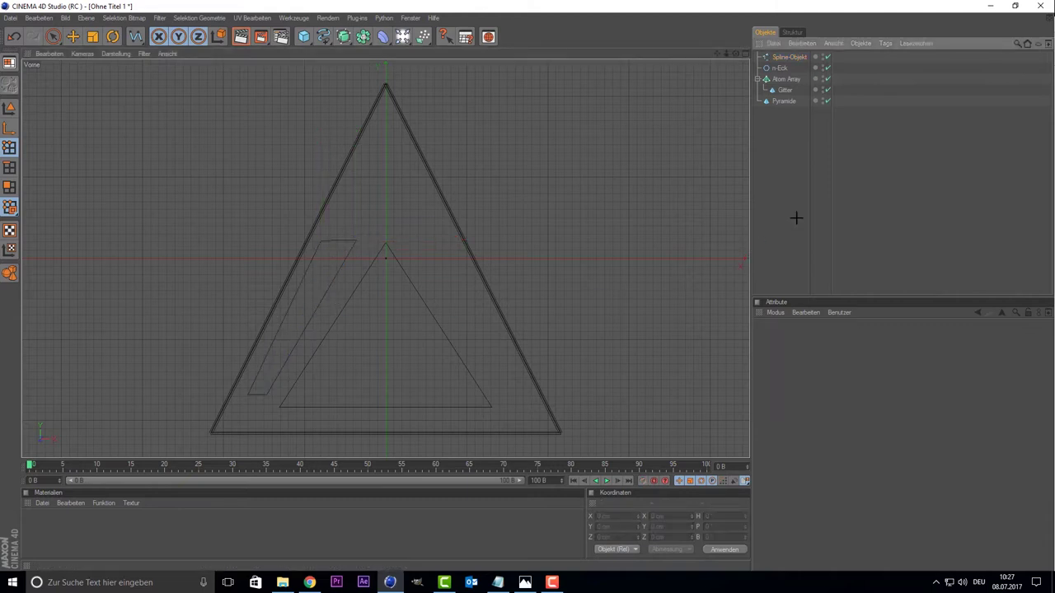
left_click(777, 56)
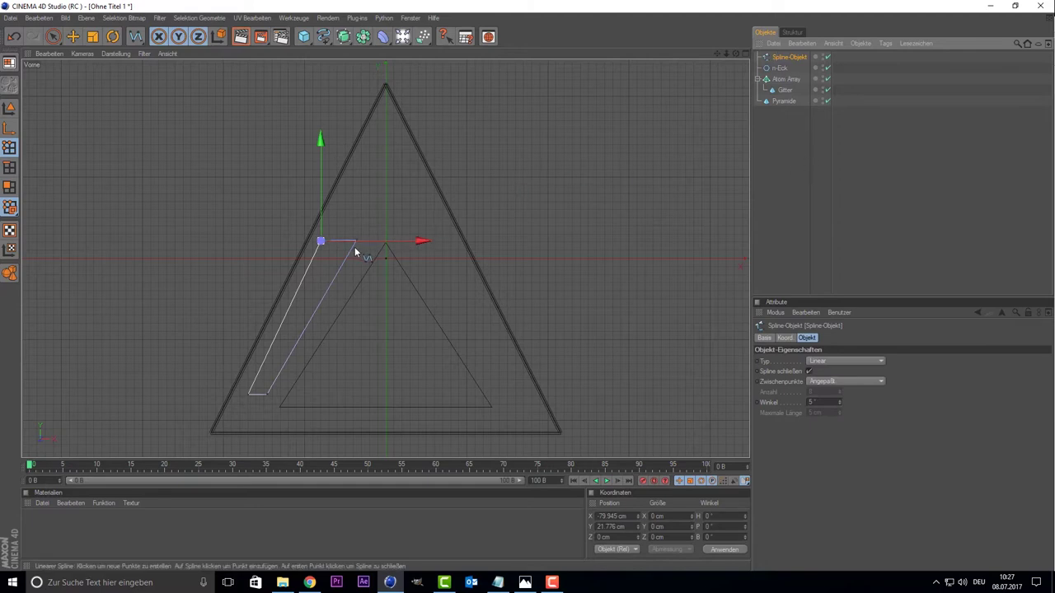
left_click_drag(360, 243, 366, 242)
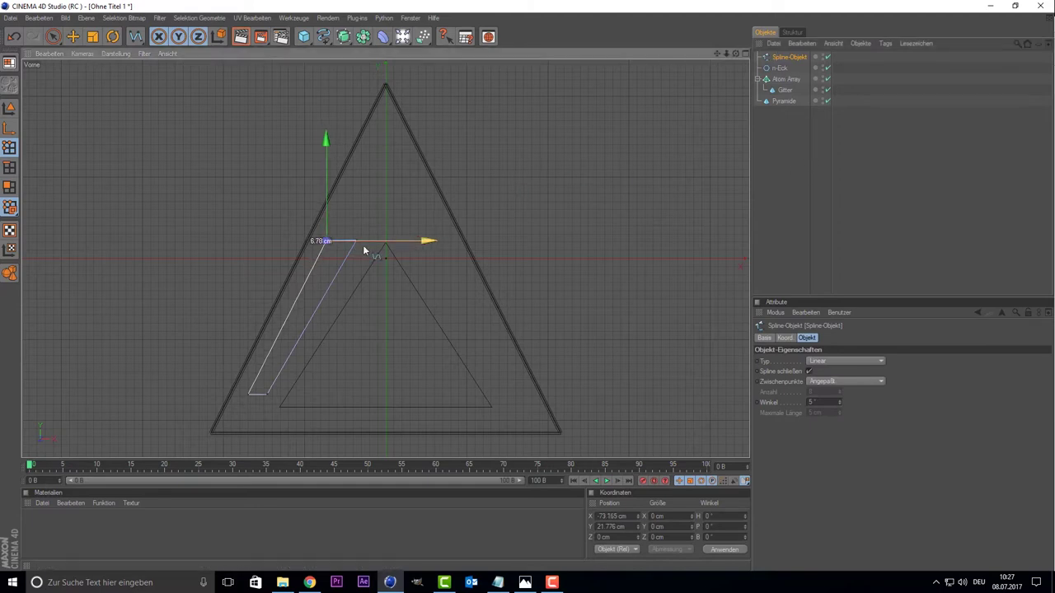
left_click(839, 209)
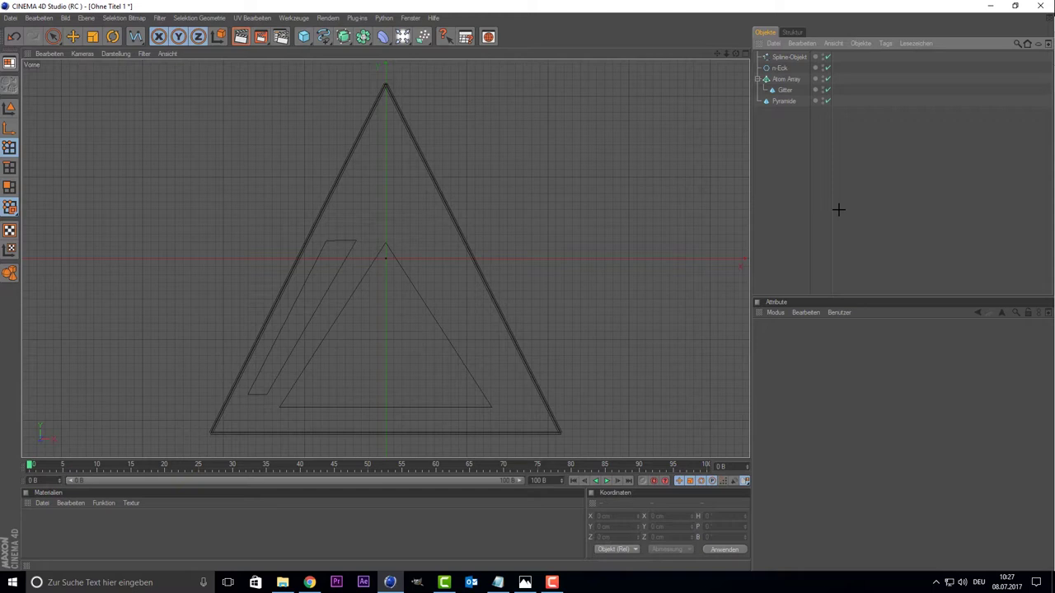
left_click(789, 57)
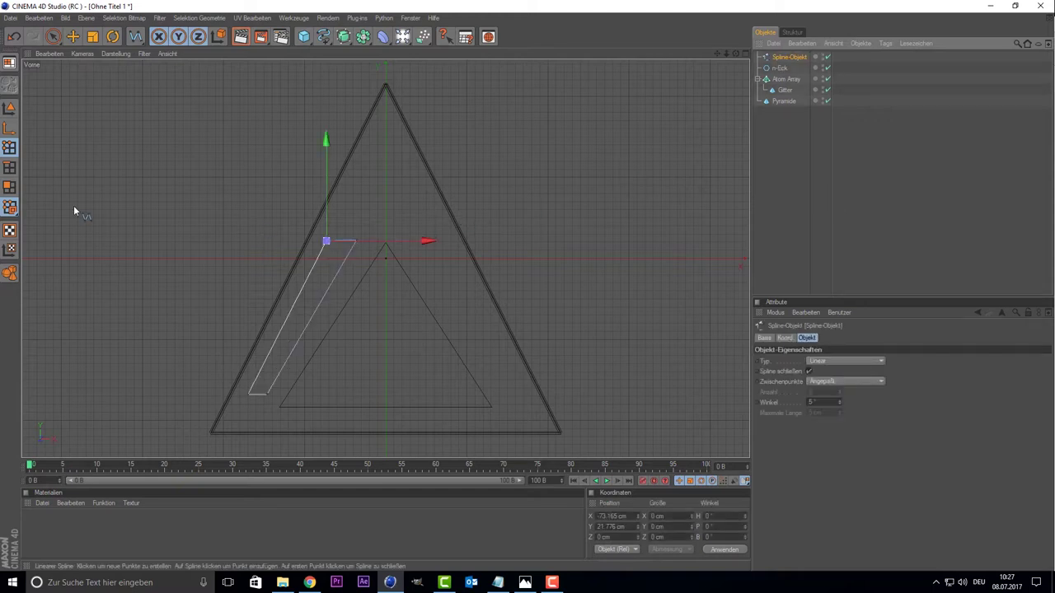
Step: Add a Symmetrie object and nest the Spline-Objekt inside it to mirror the strip
left_click(348, 43)
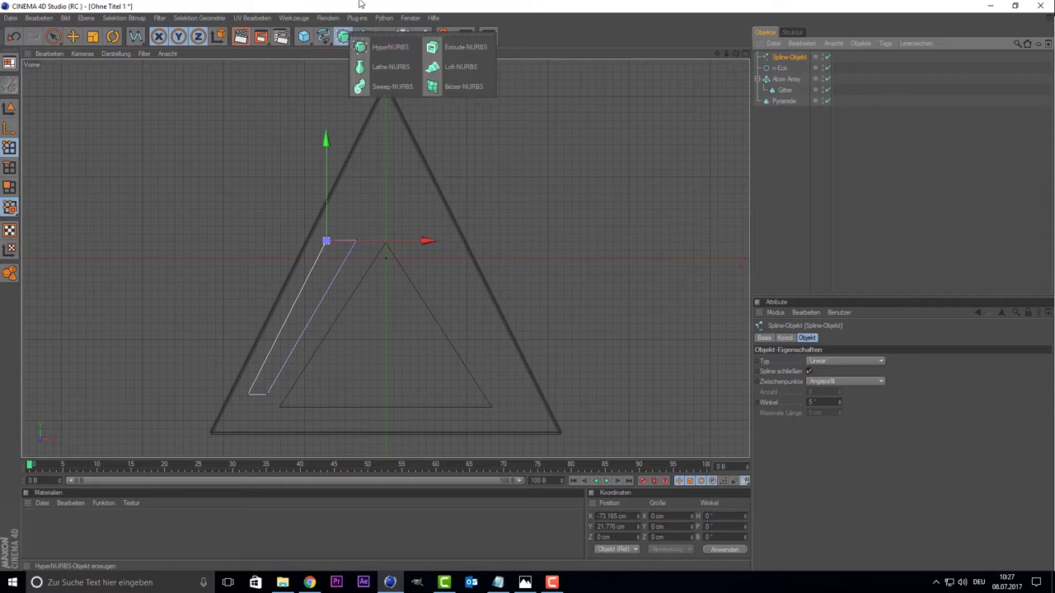
left_click(363, 37)
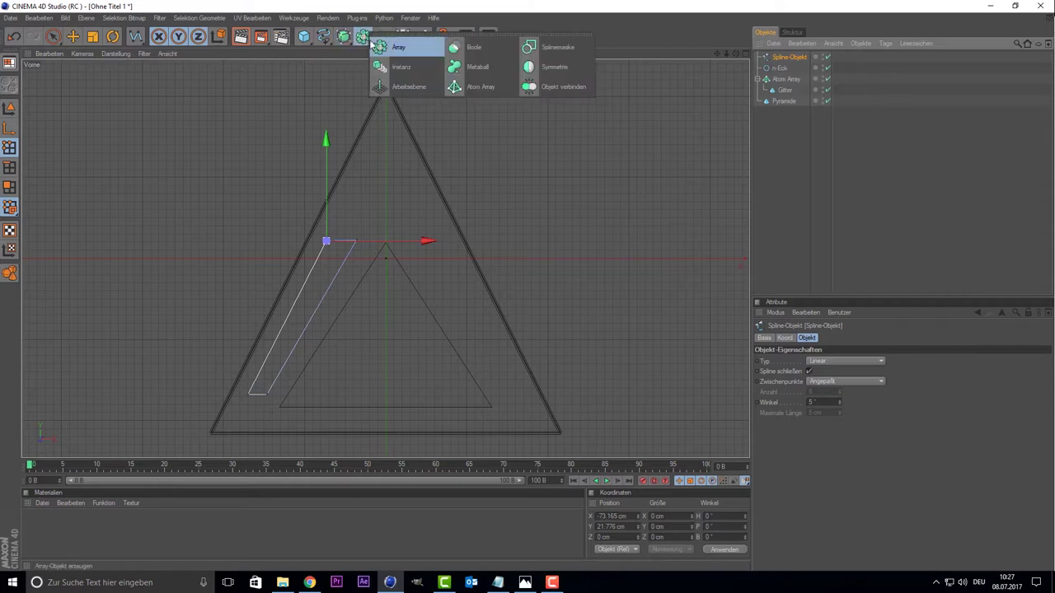
left_click(545, 67)
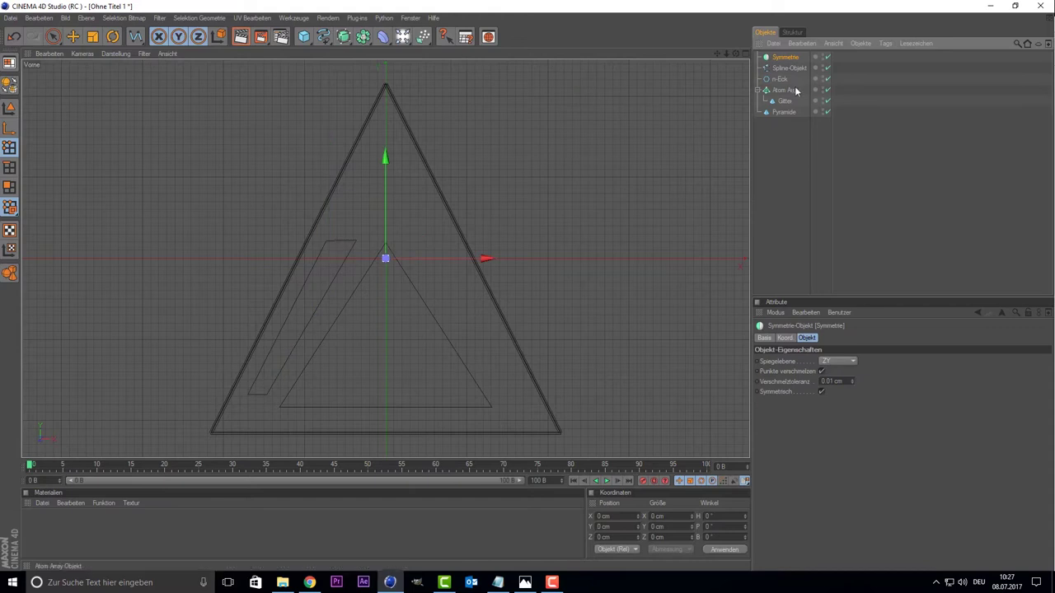
left_click_drag(780, 71, 784, 62)
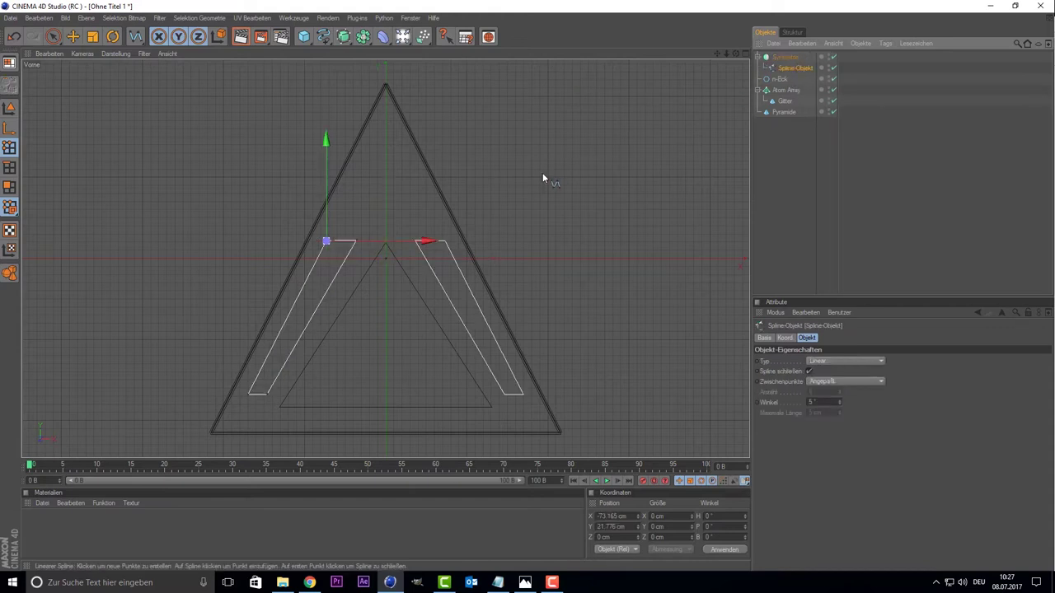
middle_click(321, 228)
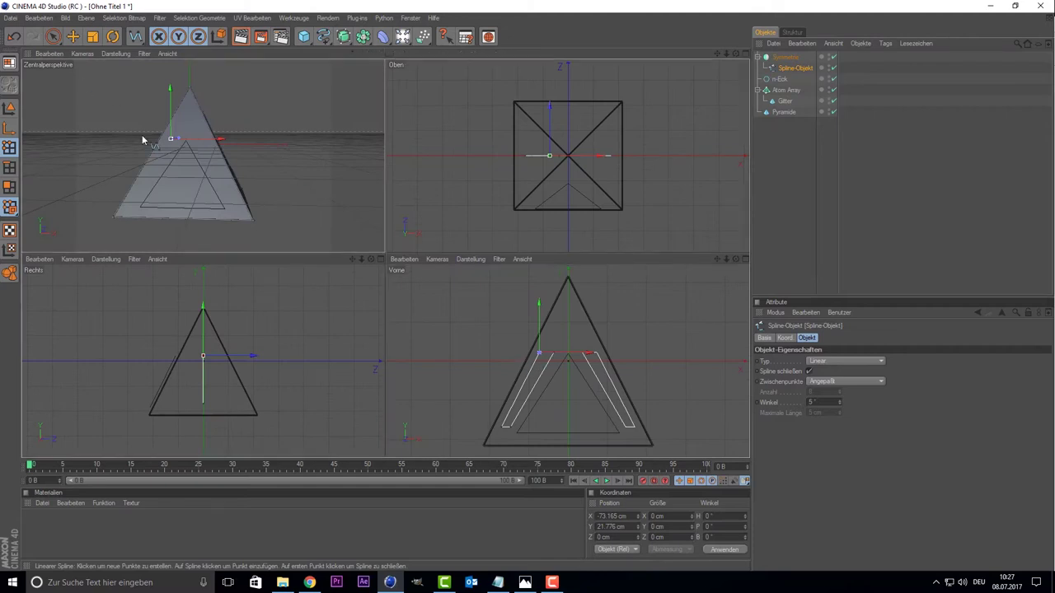
middle_click(142, 135)
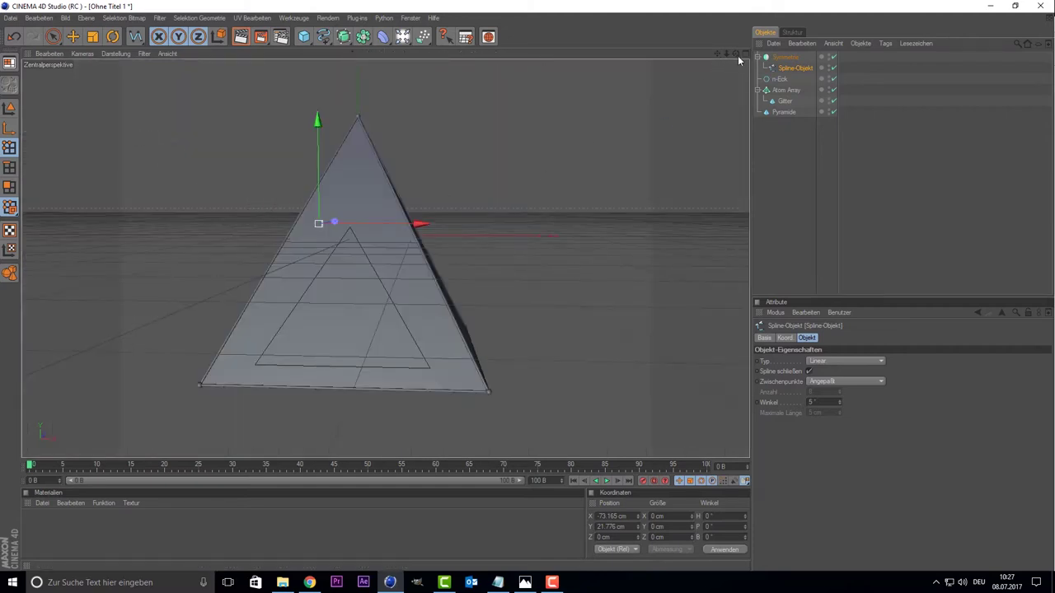
Step: Move the mirrored strips forward onto the pyramid's front face
left_click_drag(737, 55, 513, 124)
left_click_drag(319, 223, 236, 242)
key("ctrl+z")
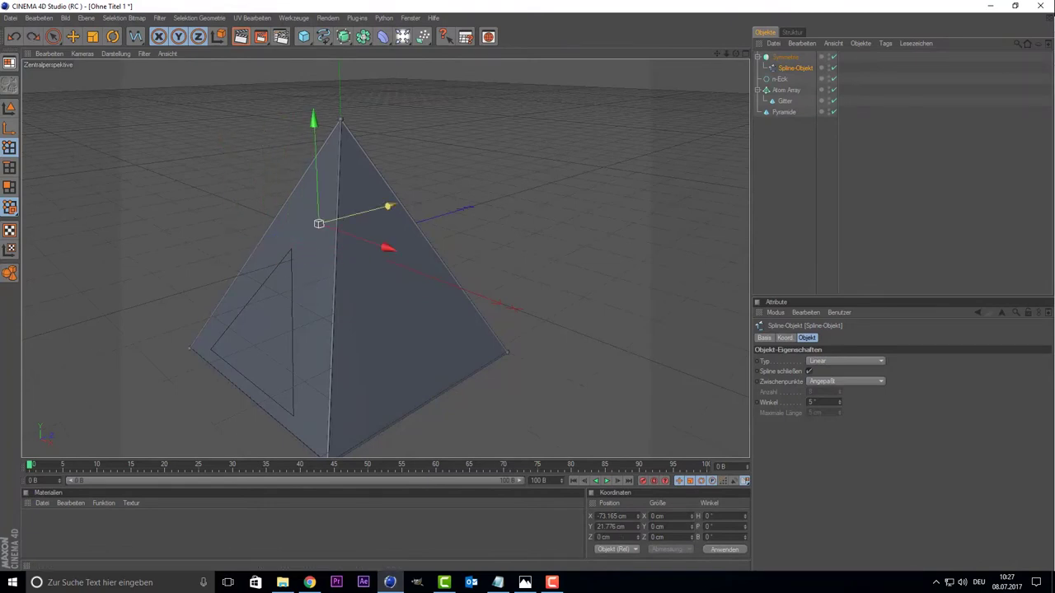
left_click(9, 108)
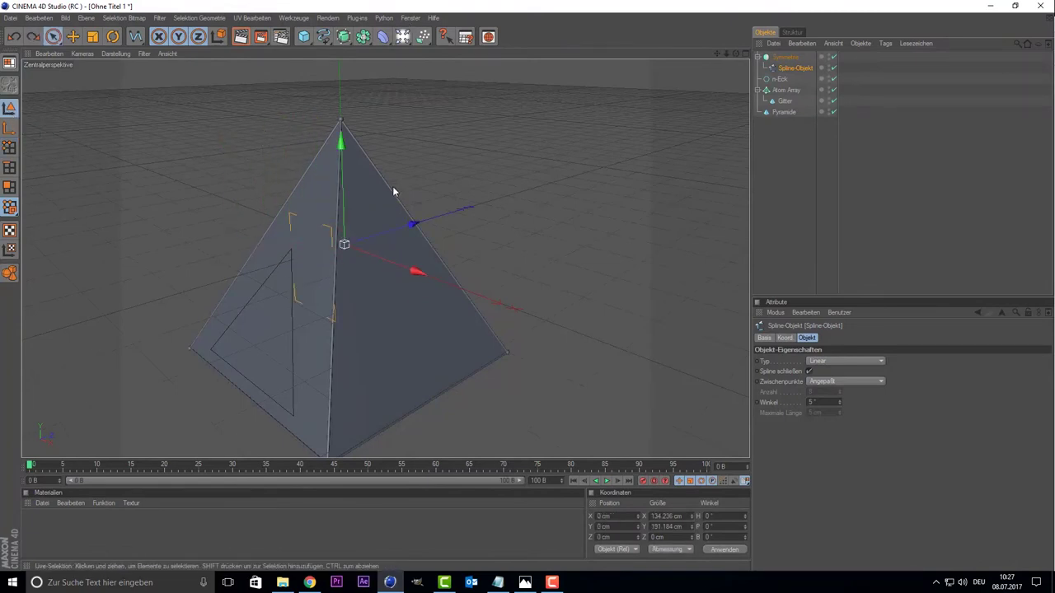
left_click_drag(395, 232, 327, 247)
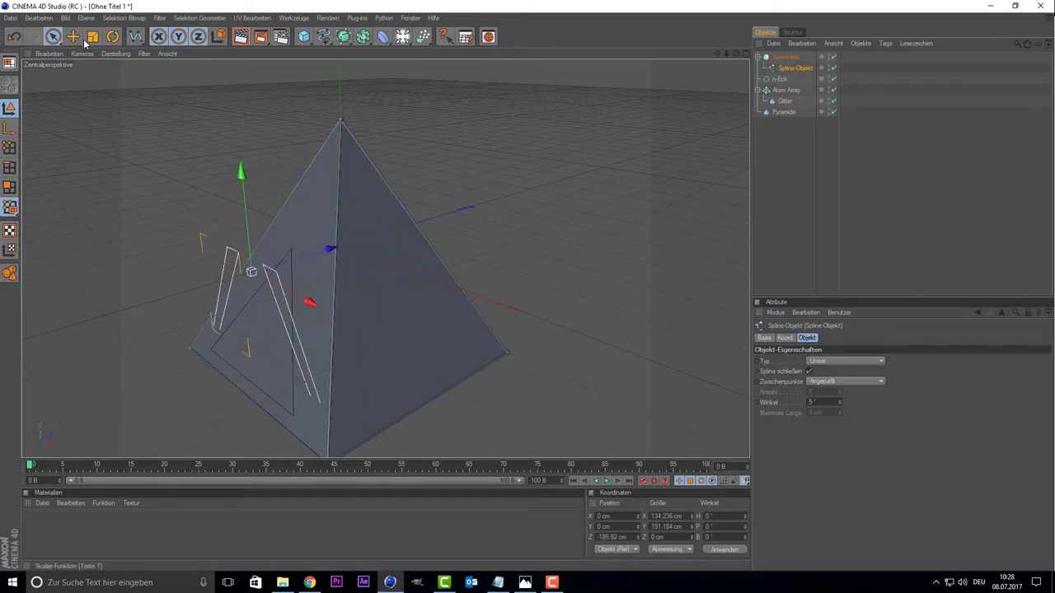
left_click(113, 36)
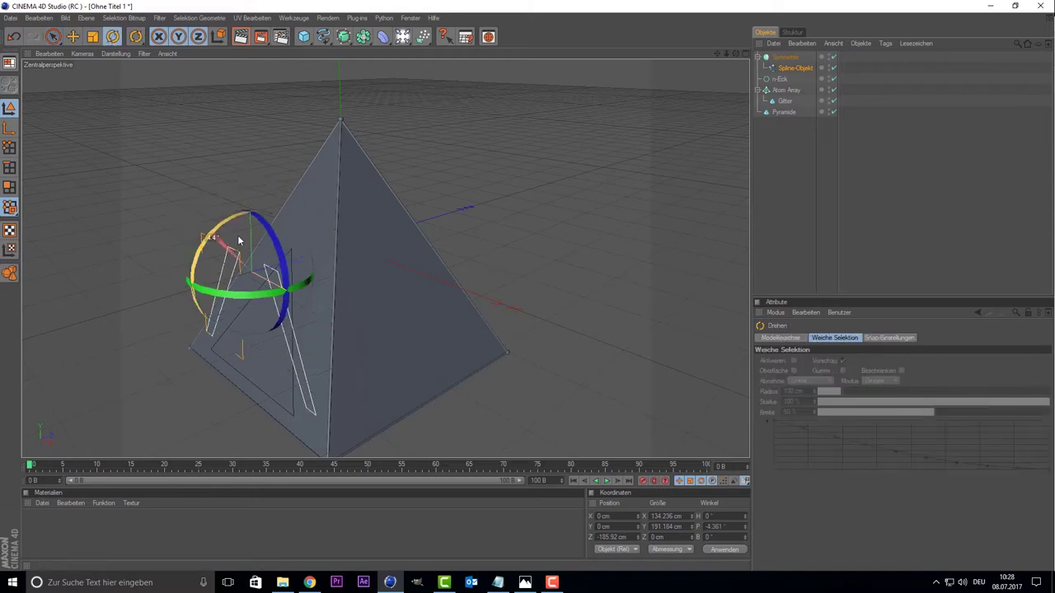
left_click_drag(213, 240, 239, 241)
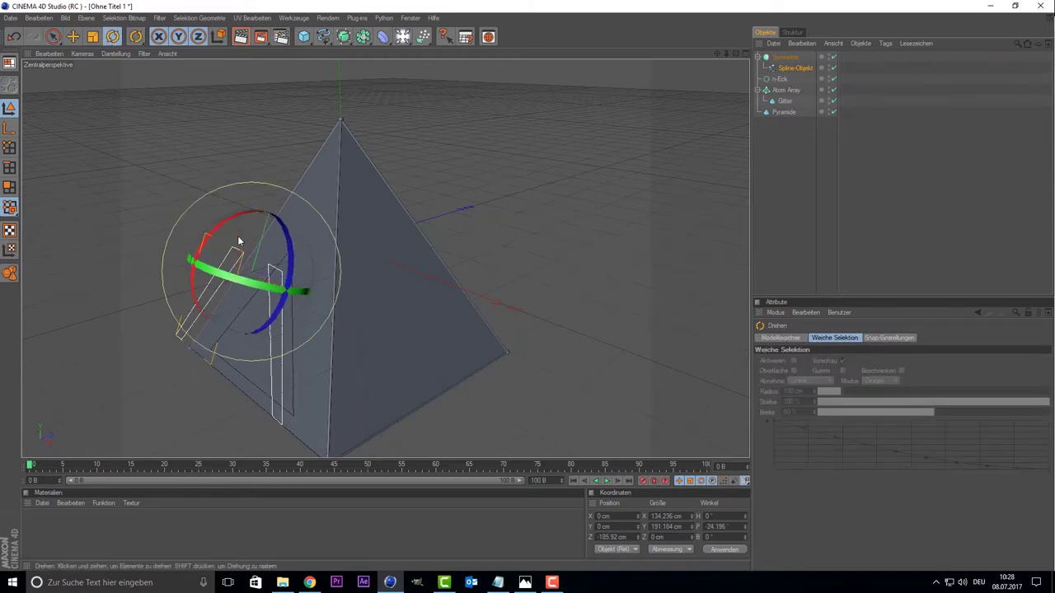
key("ctrl+z")
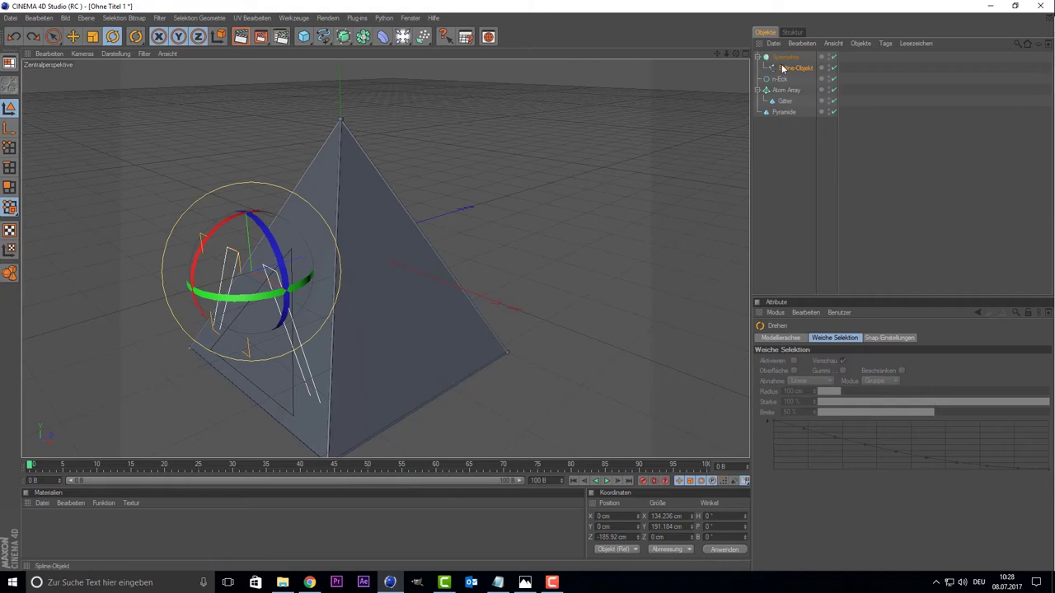
Step: Give the Symmetrie object the triangle's −26.39° pitch and apply it
left_click(781, 80)
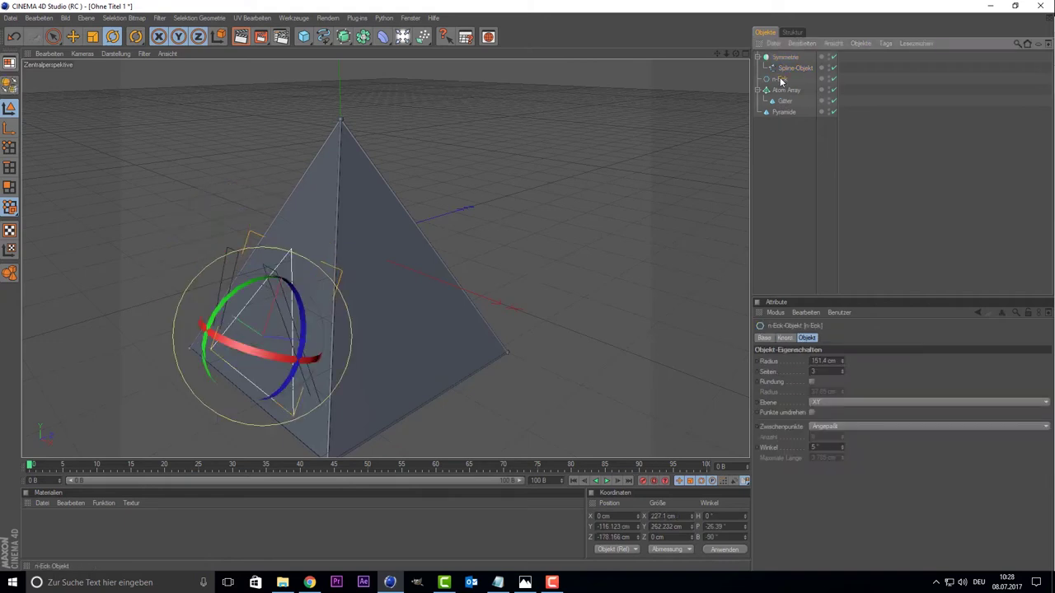
left_click_drag(238, 286, 239, 297)
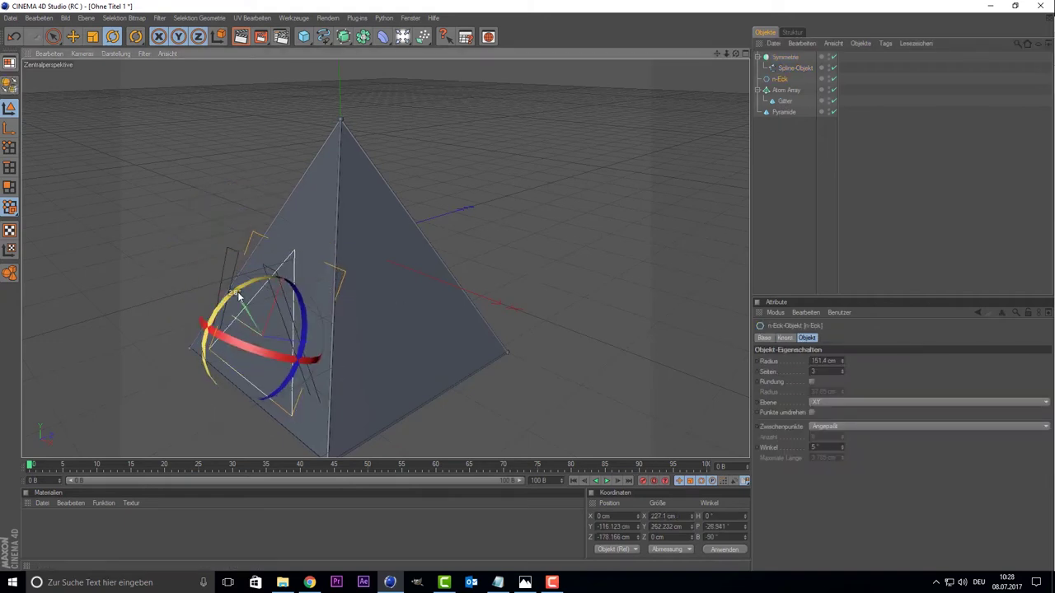
key("ctrl+z")
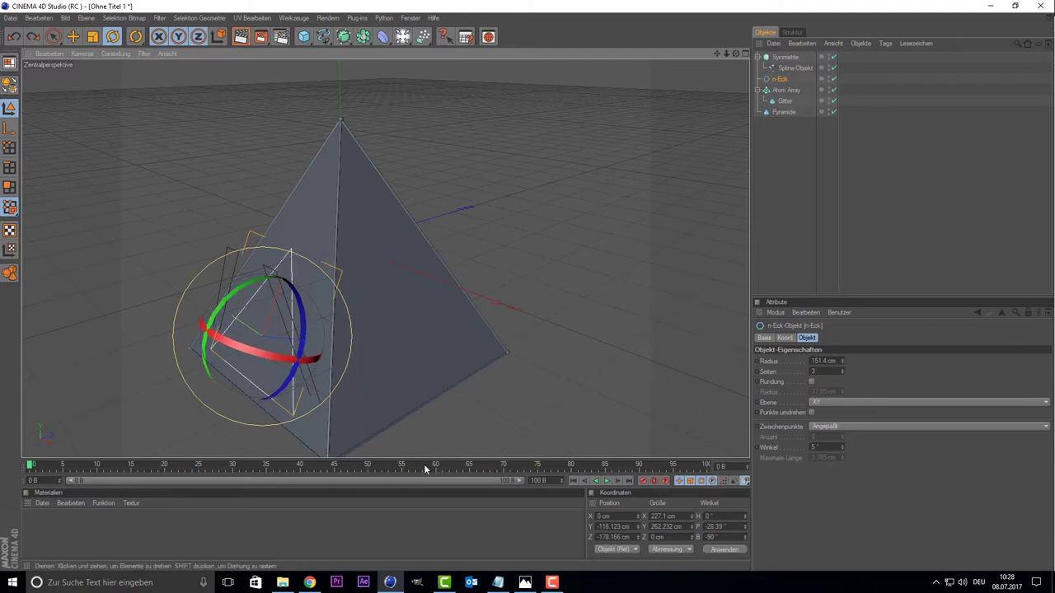
left_click(714, 526)
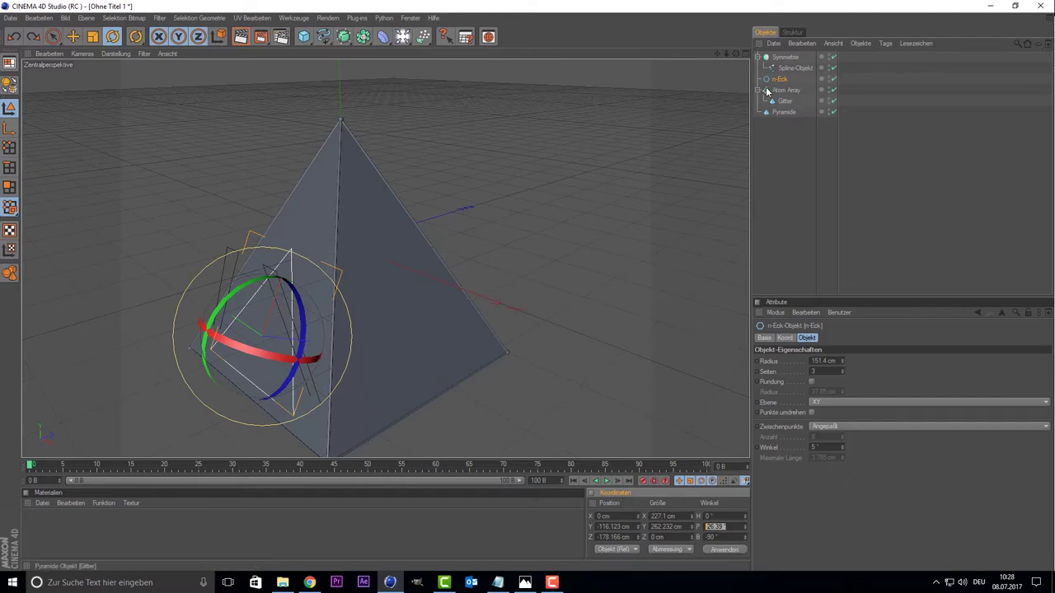
left_click(779, 58)
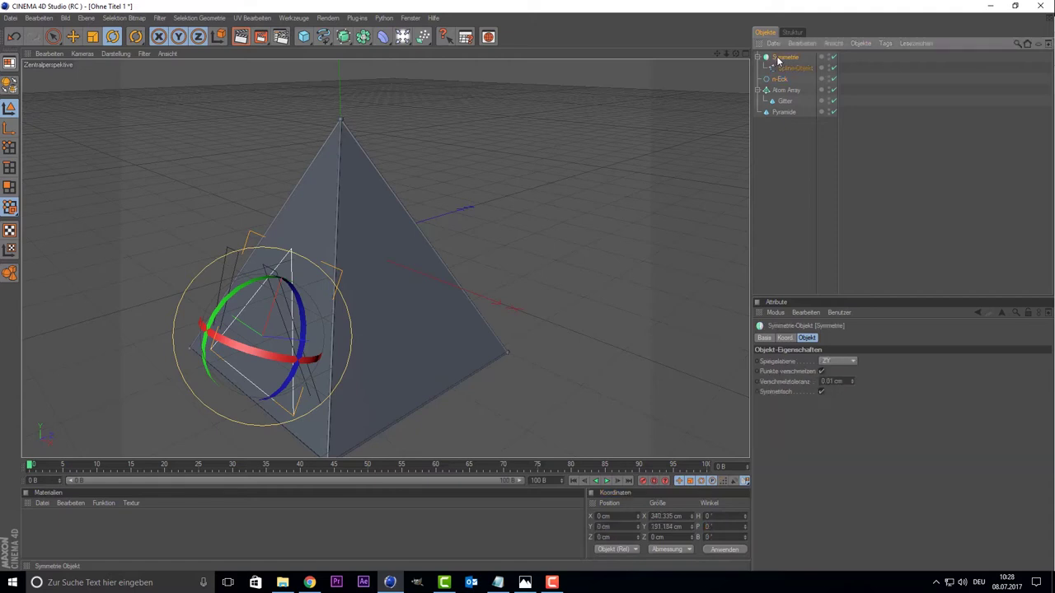
left_click(709, 527)
type("-26.39")
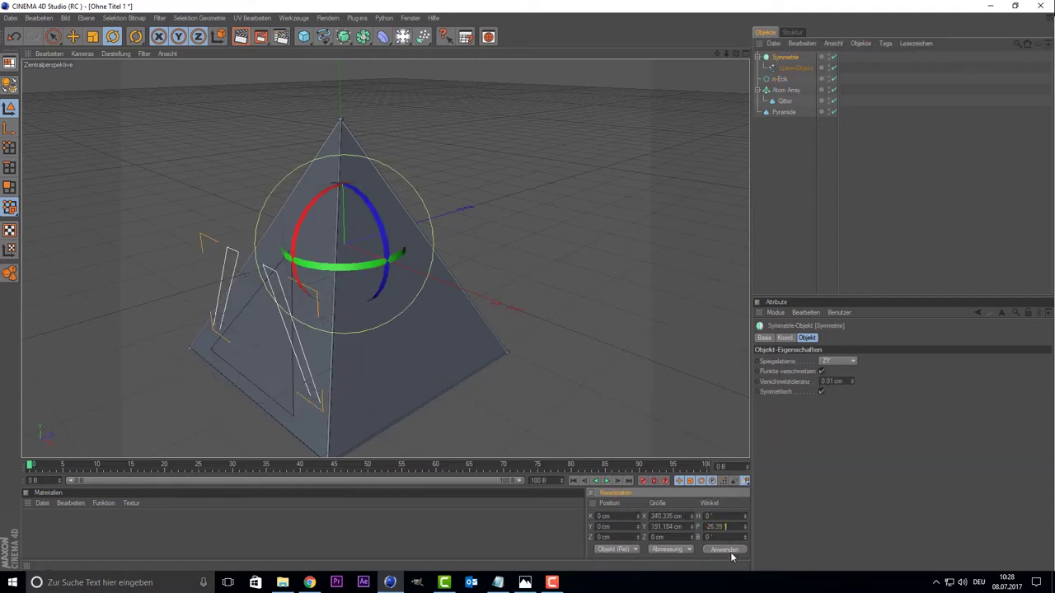
left_click(729, 552)
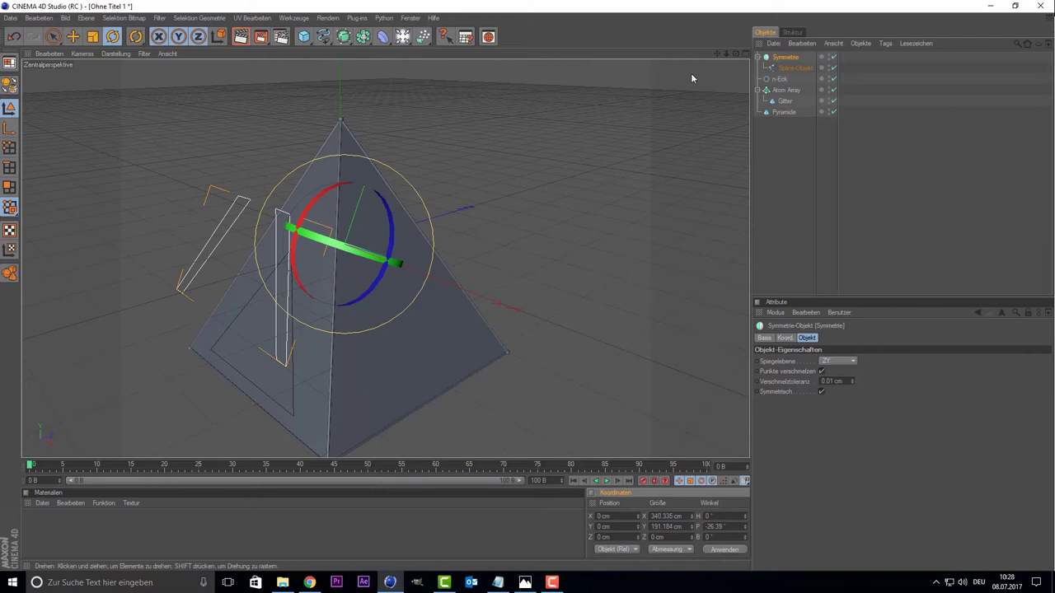
left_click_drag(736, 53, 709, 74)
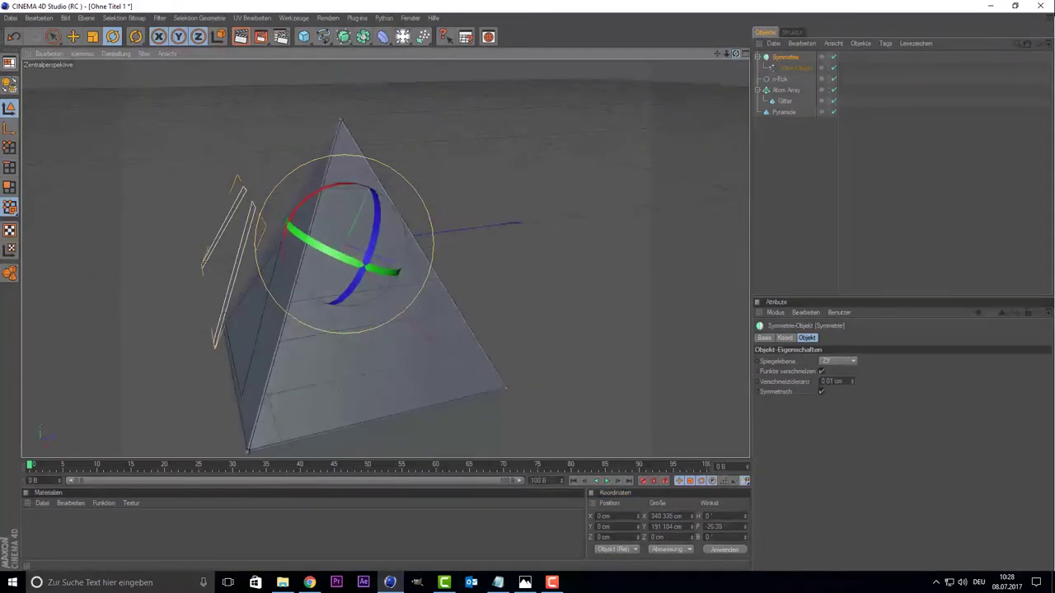
left_click(53, 36)
Step: Slide the mirrored strips along the face and shift them slightly right in the Front view
mouse_move(373, 260)
left_mouse_down()
mouse_move(416, 275)
mouse_move(365, 255)
left_mouse_up()
middle_click(382, 296)
middle_click(541, 371)
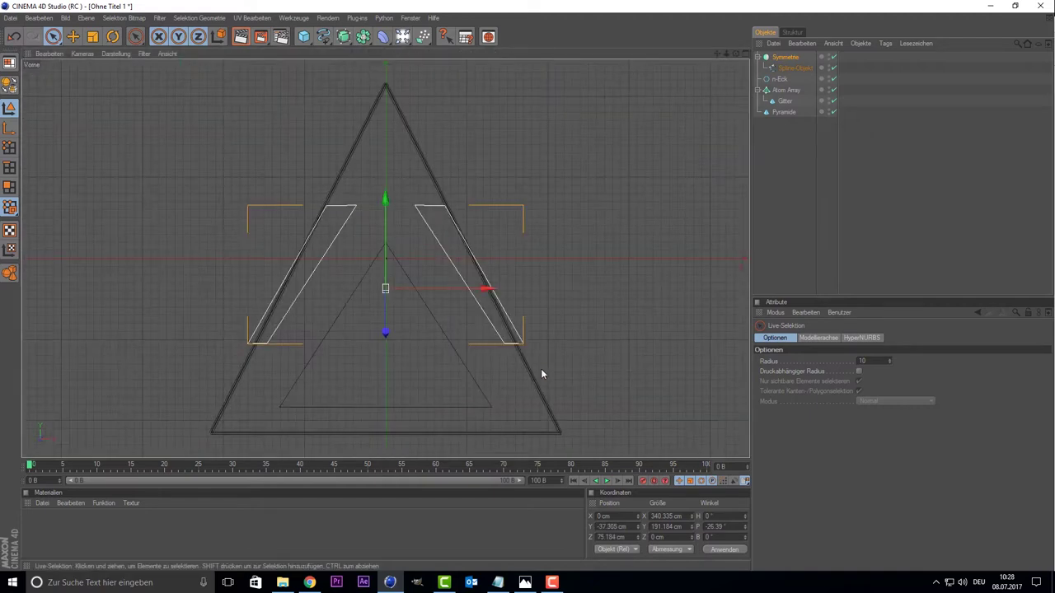
left_click(796, 68)
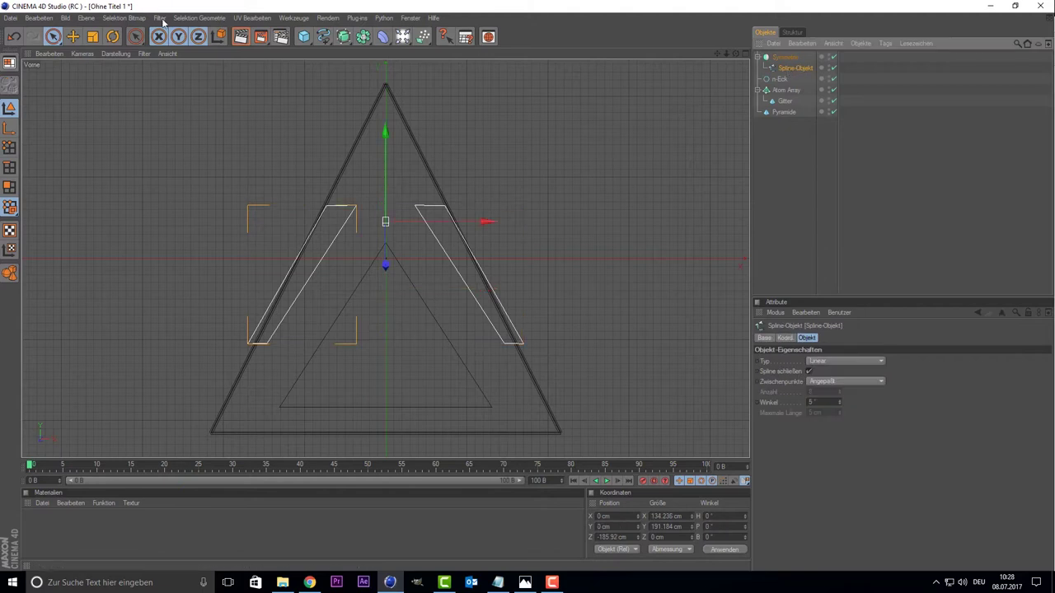
left_click(92, 36)
left_click_drag(107, 157, 79, 158)
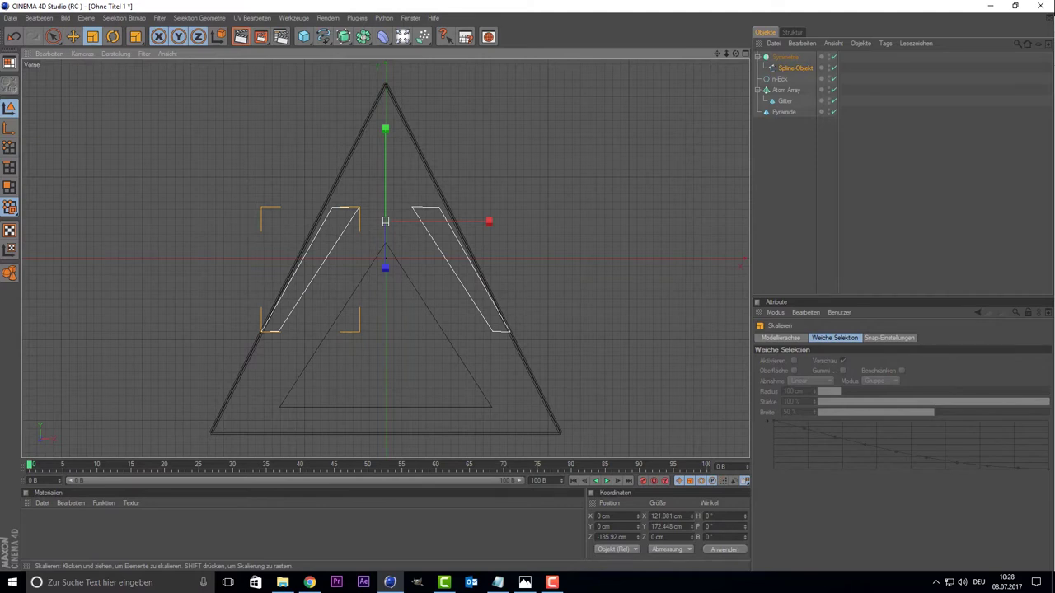
key("ctrl+z")
left_click(53, 36)
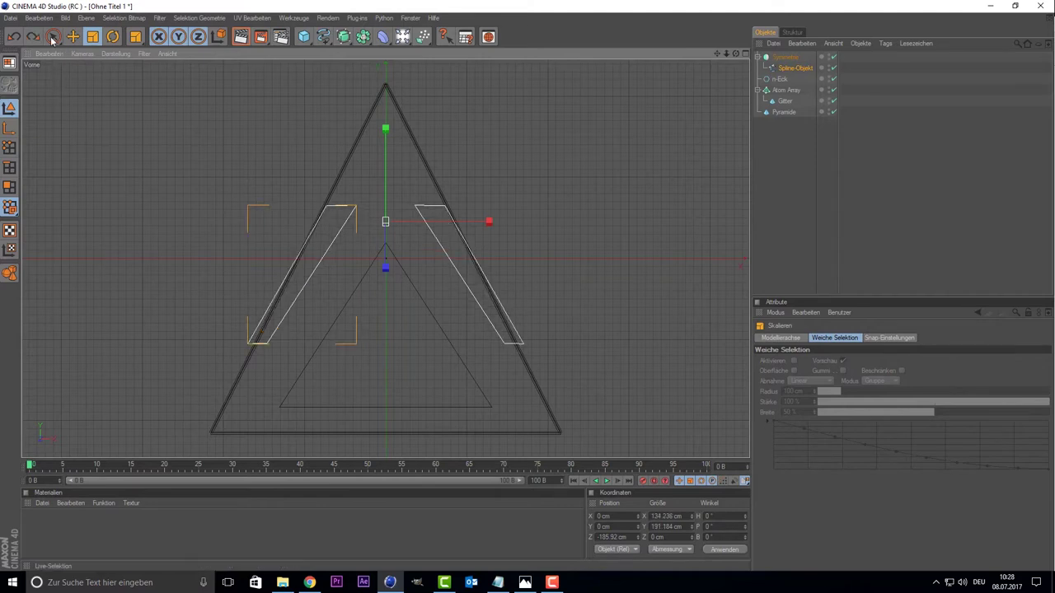
left_click_drag(423, 221, 431, 221)
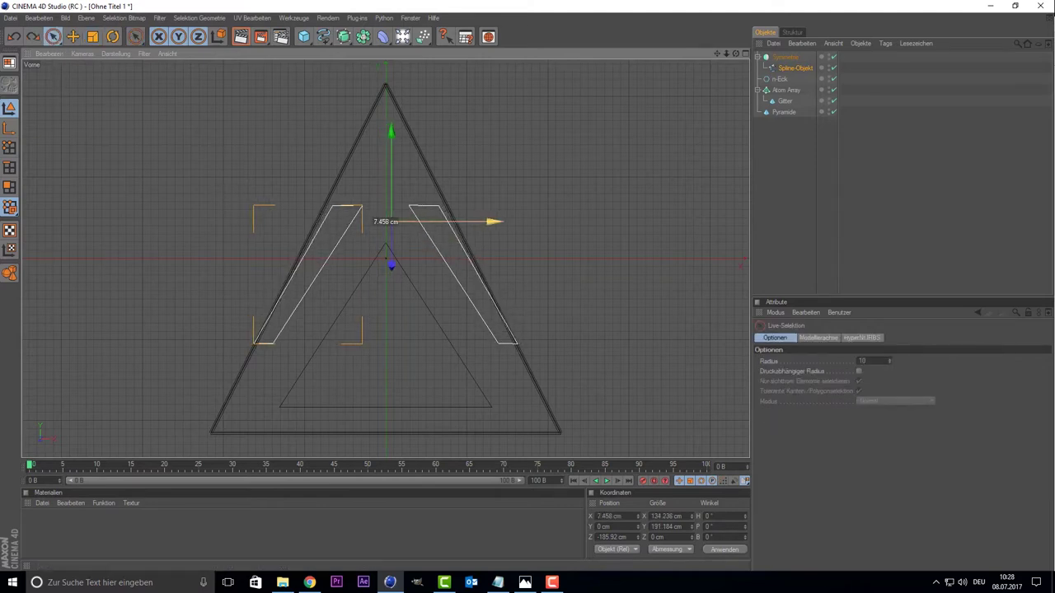
Step: Pull the strips inward and lower them to X 9.491, Y −51.621 cm, checking the reference photo
left_click(793, 70)
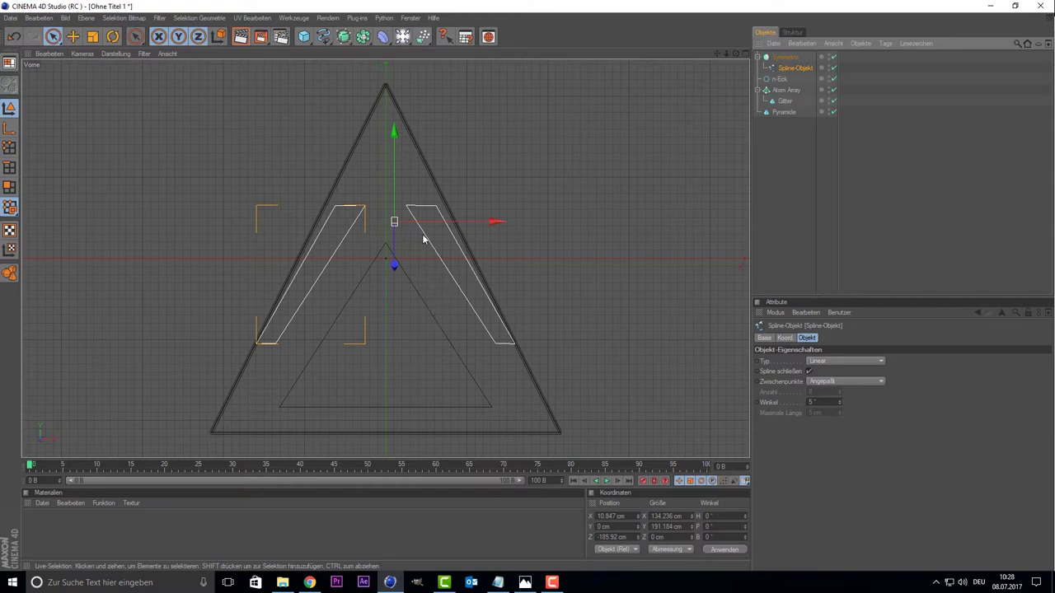
mouse_move(430, 222)
left_mouse_down()
mouse_move(443, 222)
mouse_move(405, 231)
mouse_move(435, 252)
left_mouse_up()
left_click(380, 221)
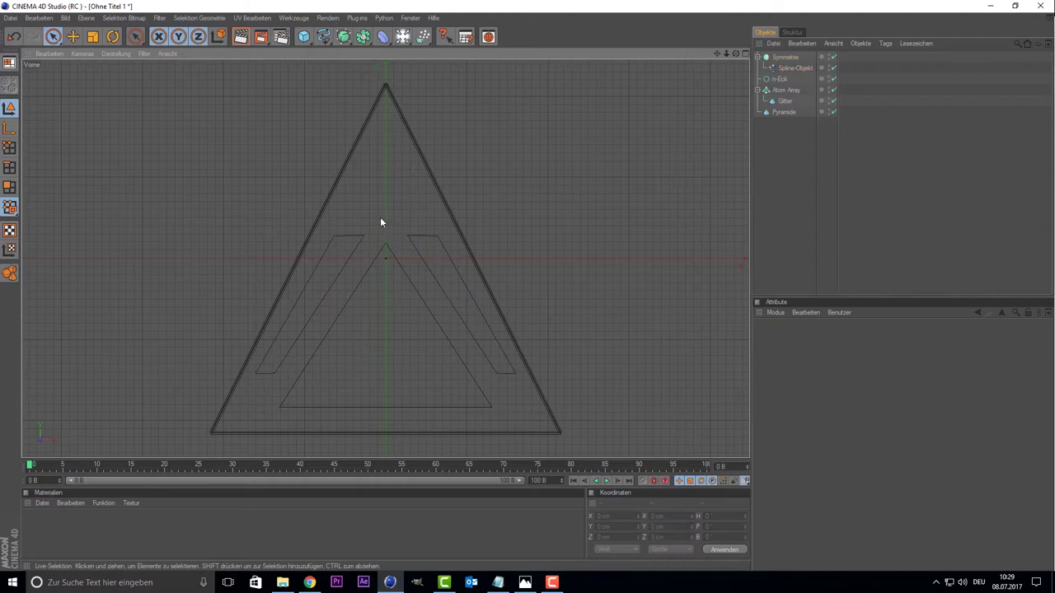
left_click(795, 68)
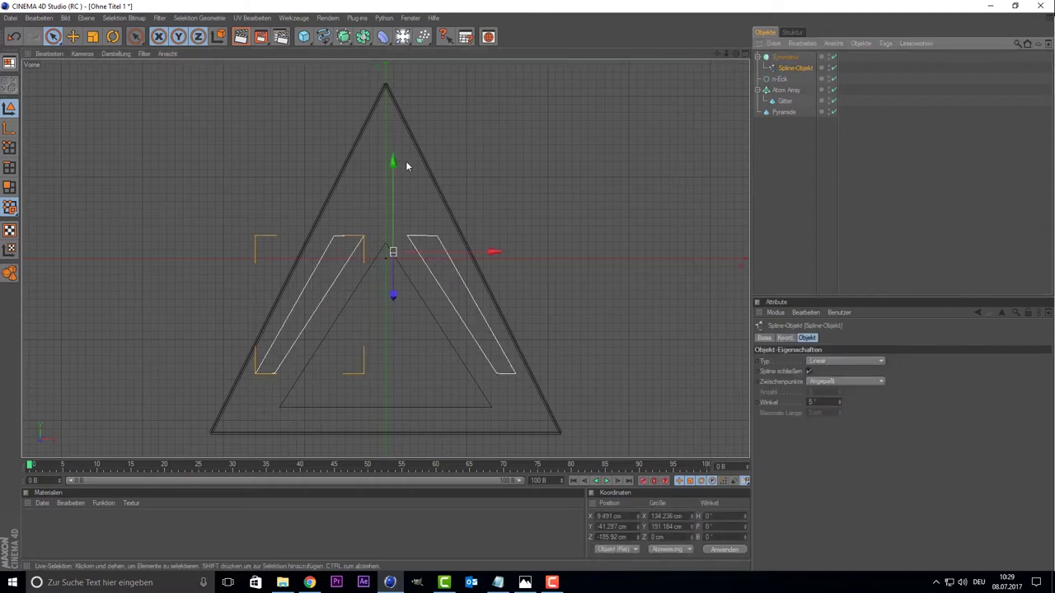
left_click_drag(397, 178, 396, 186)
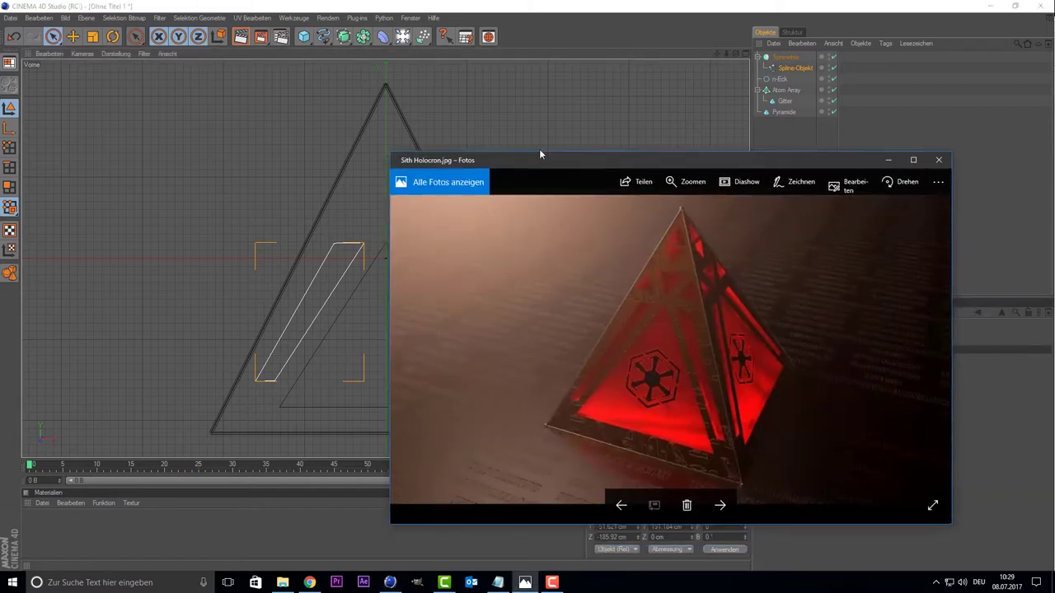
left_click_drag(539, 149, 553, 74)
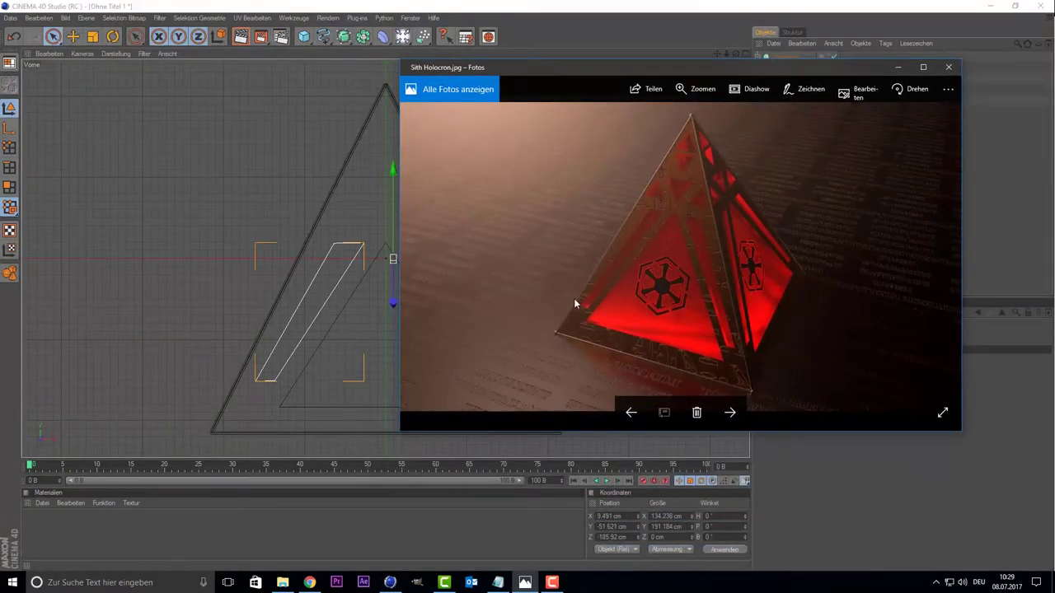
left_click(949, 67)
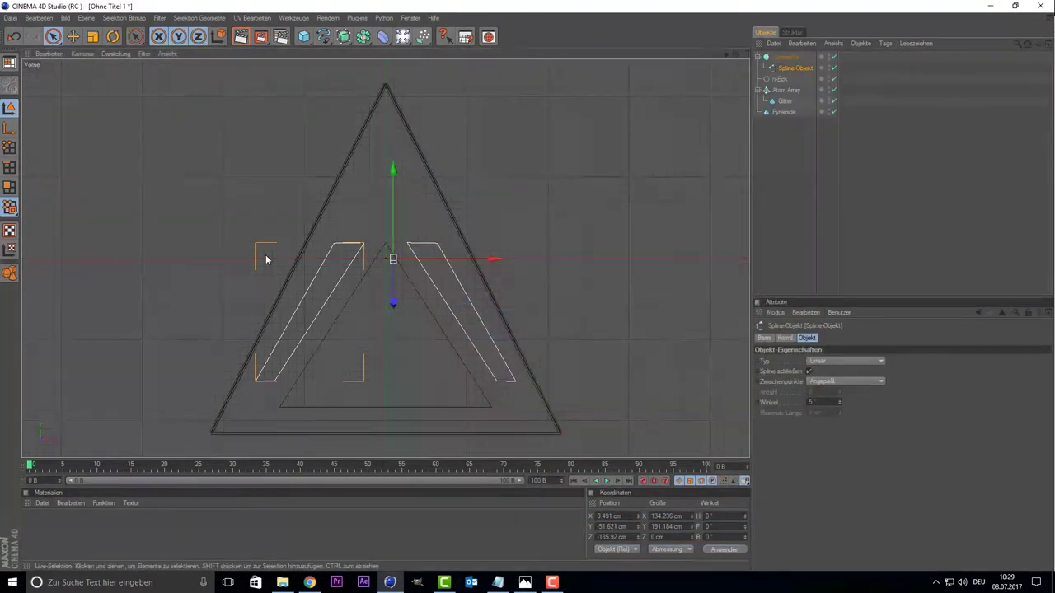
middle_click(265, 259)
middle_click(263, 171)
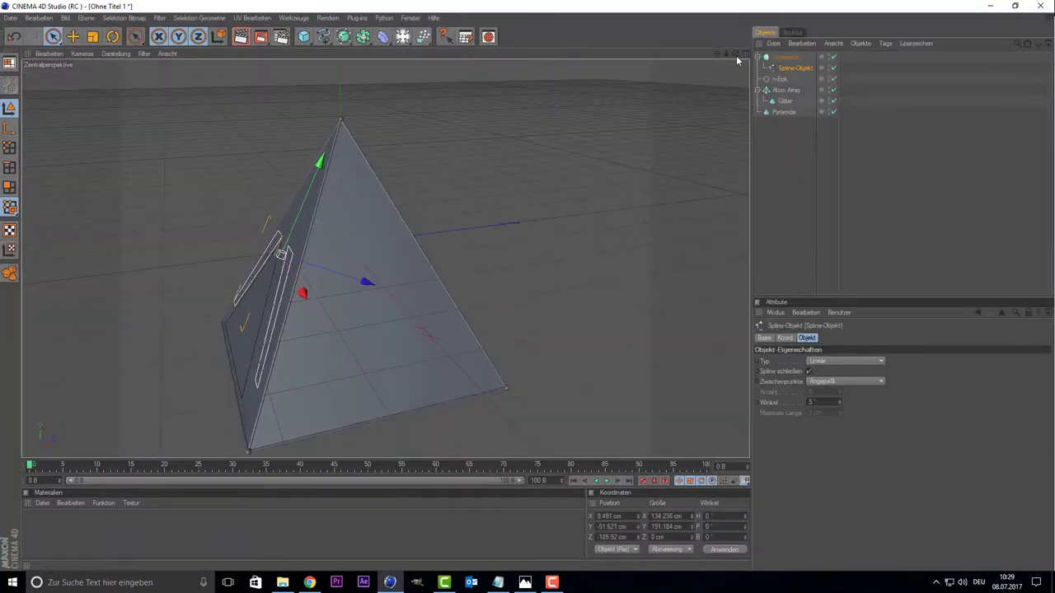
Step: Orbit to a frontal view and select the triangular n-Eck outline under Pyramide
left_click_drag(736, 55, 604, 83)
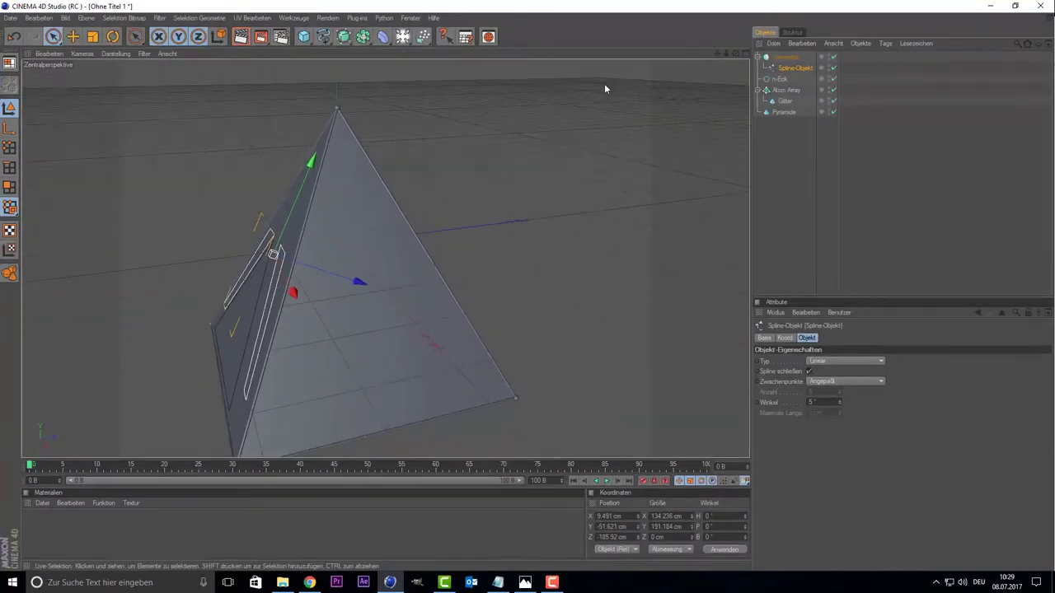
left_click_drag(735, 52, 659, 58)
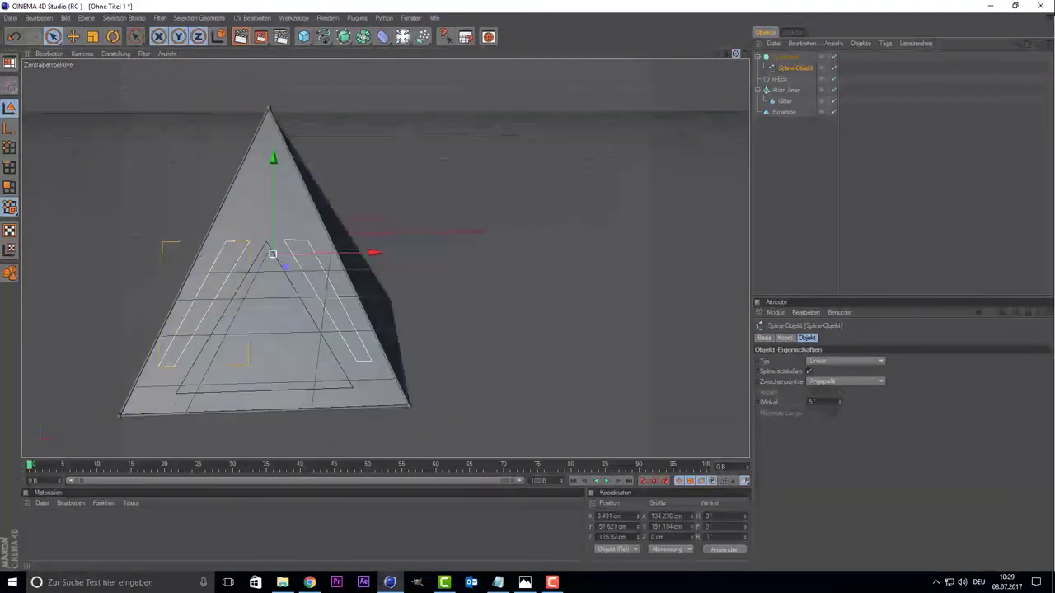
mouse_move(736, 54)
left_mouse_down()
mouse_move(715, 53)
mouse_move(676, 97)
left_mouse_up()
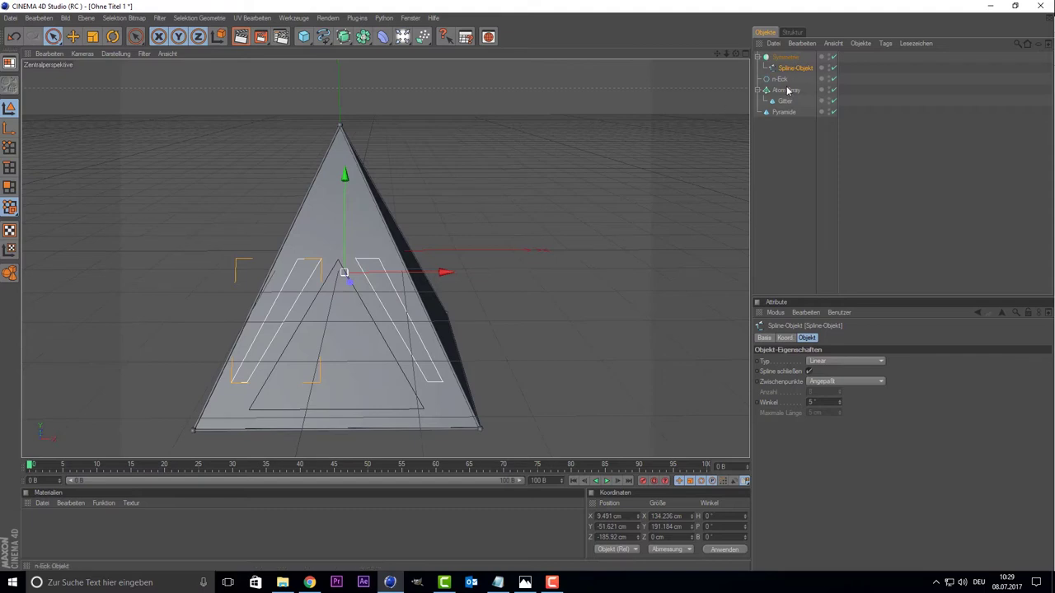
left_click(783, 113)
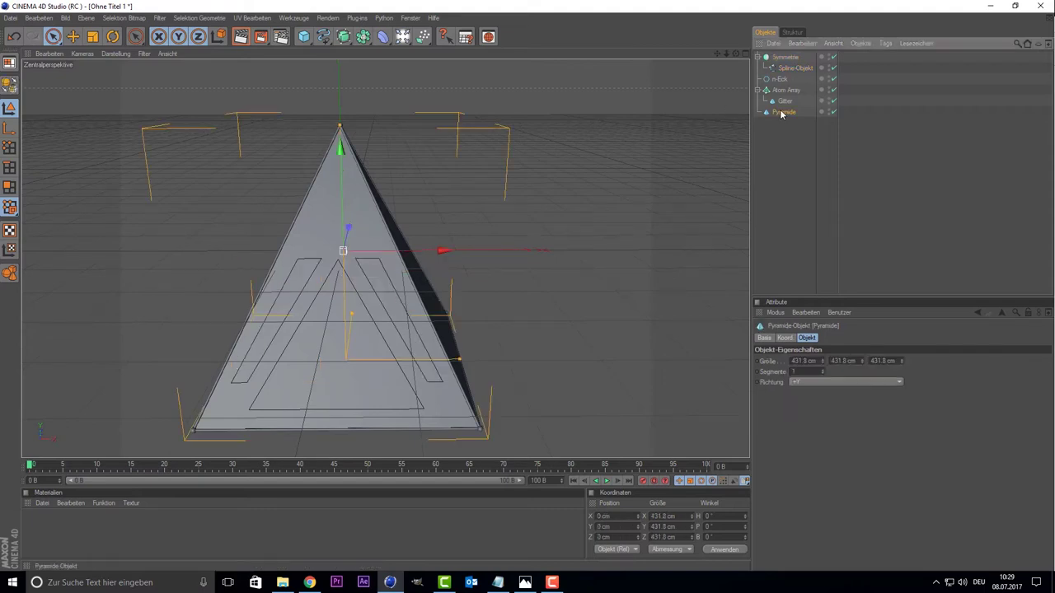
left_click(786, 80)
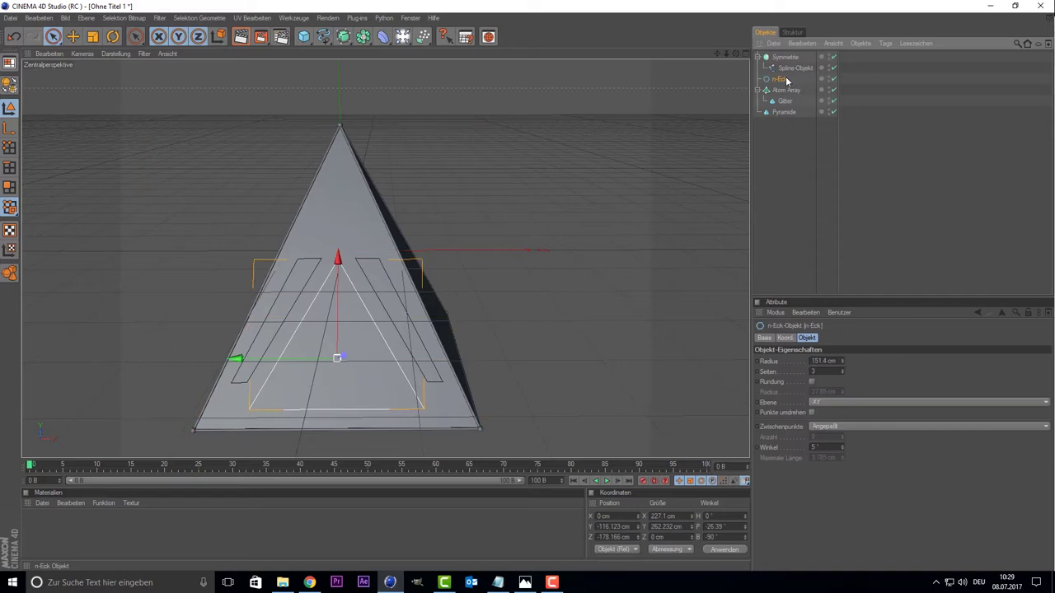
Step: Duplicate the n-Eck triangle and shrink the copy to about 27.7 cm radius near the apex
key("ctrl+c")
key("ctrl+v")
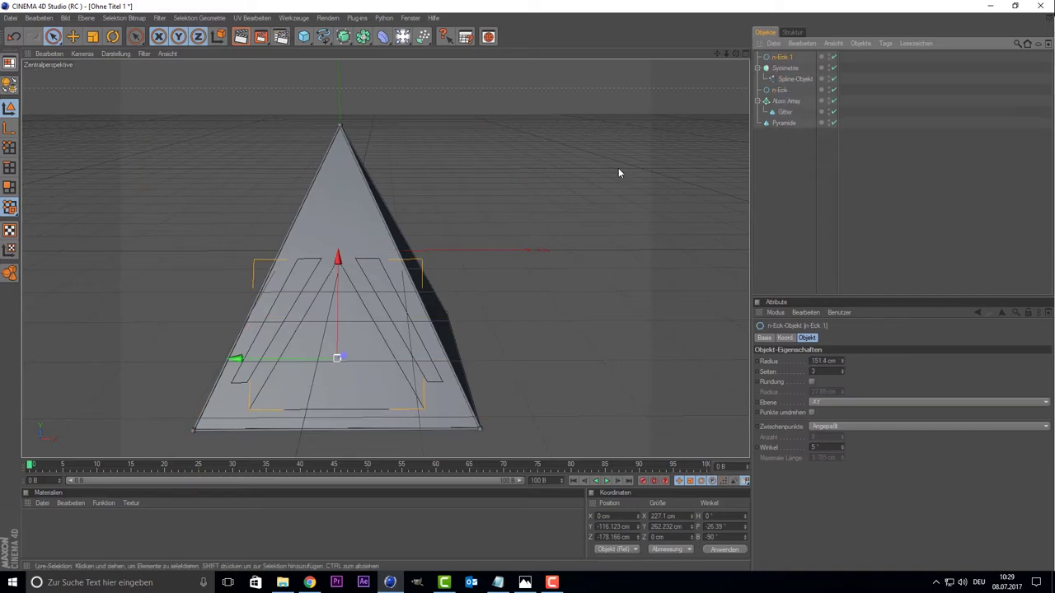
left_click_drag(338, 262, 338, 103)
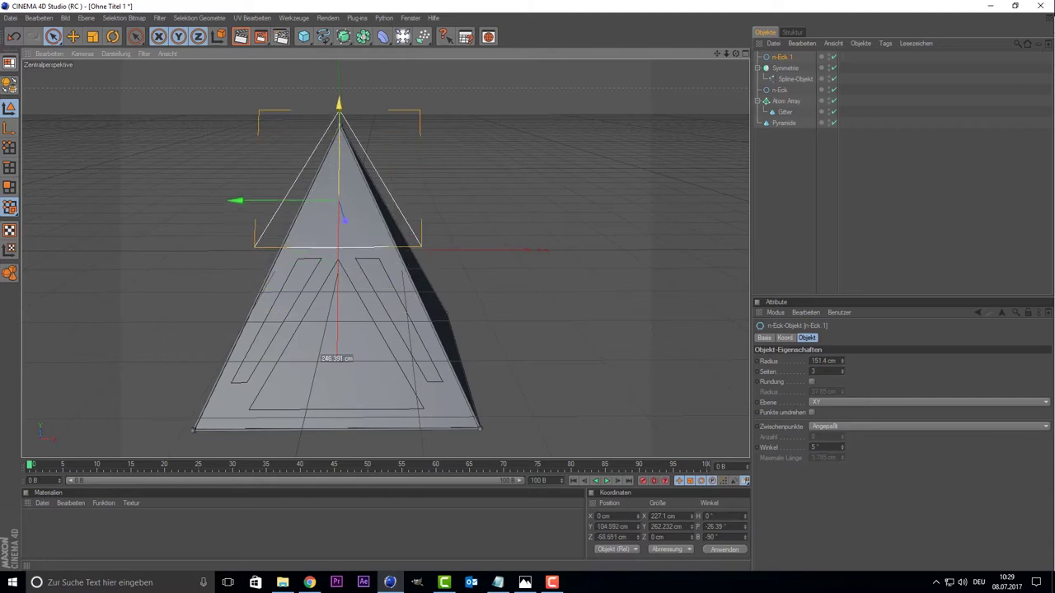
left_click(92, 36)
mouse_move(379, 198)
left_mouse_down()
mouse_move(338, 198)
mouse_move(266, 94)
left_mouse_up()
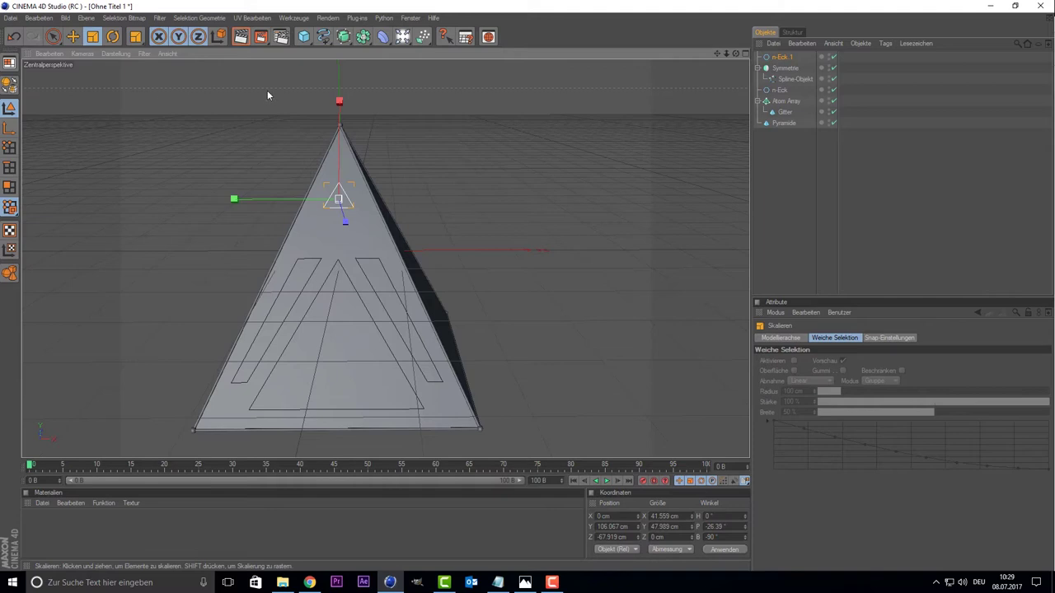
key("space")
left_click_drag(342, 164, 341, 129)
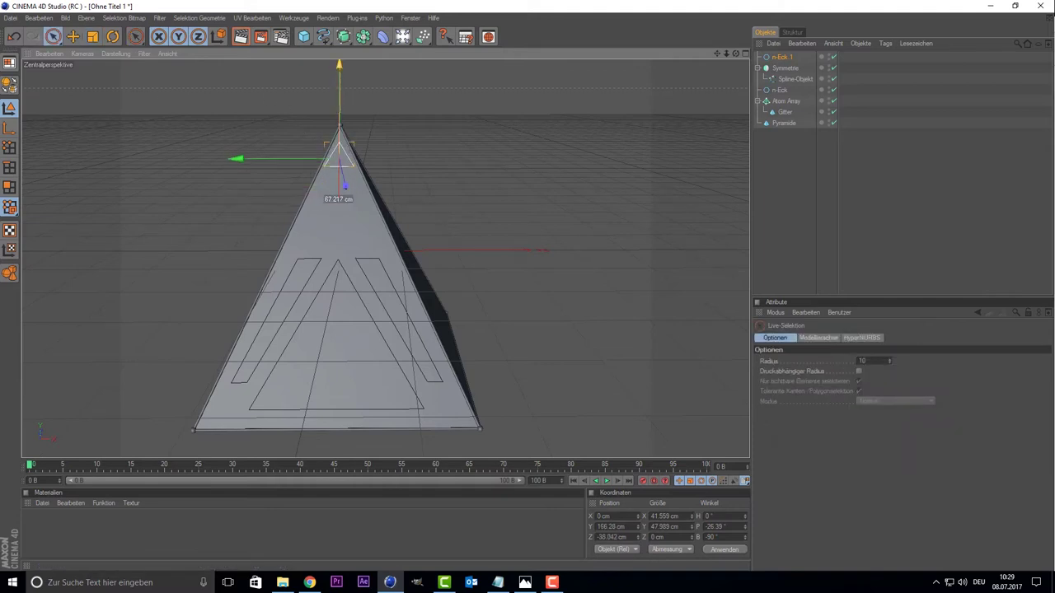
left_click_drag(341, 192, 338, 167)
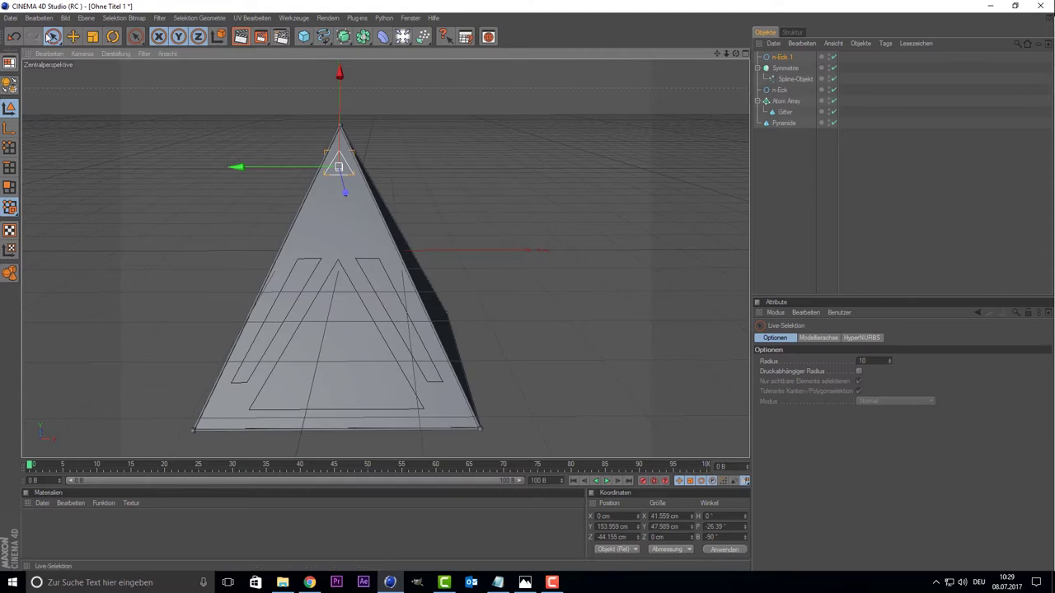
Step: Set the small triangle flush on the slanted face and duplicate it as n-Eck 2
key("t")
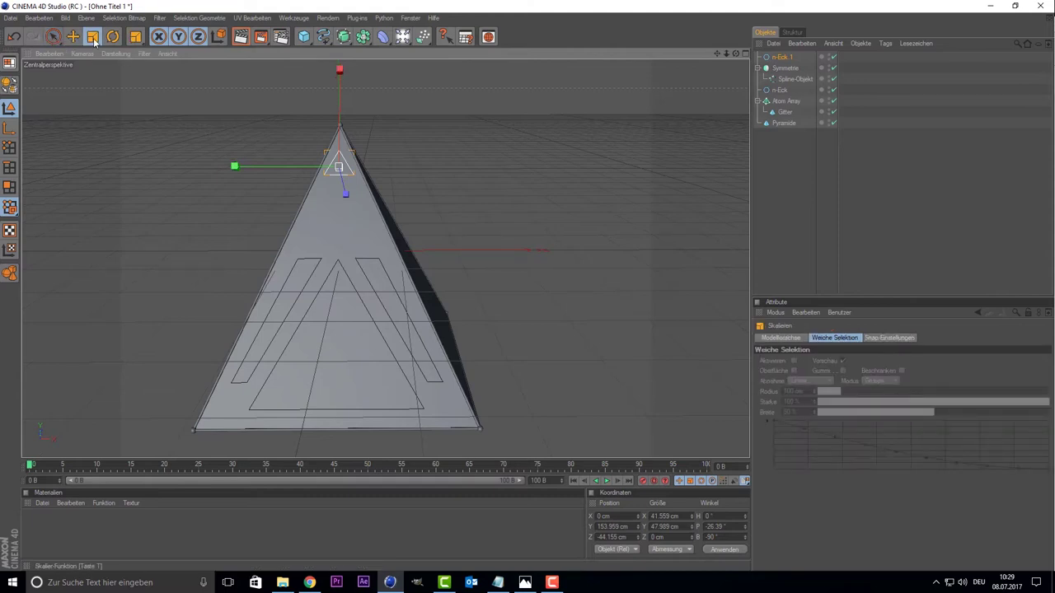
key("space")
scroll(271, 82, "up", 3)
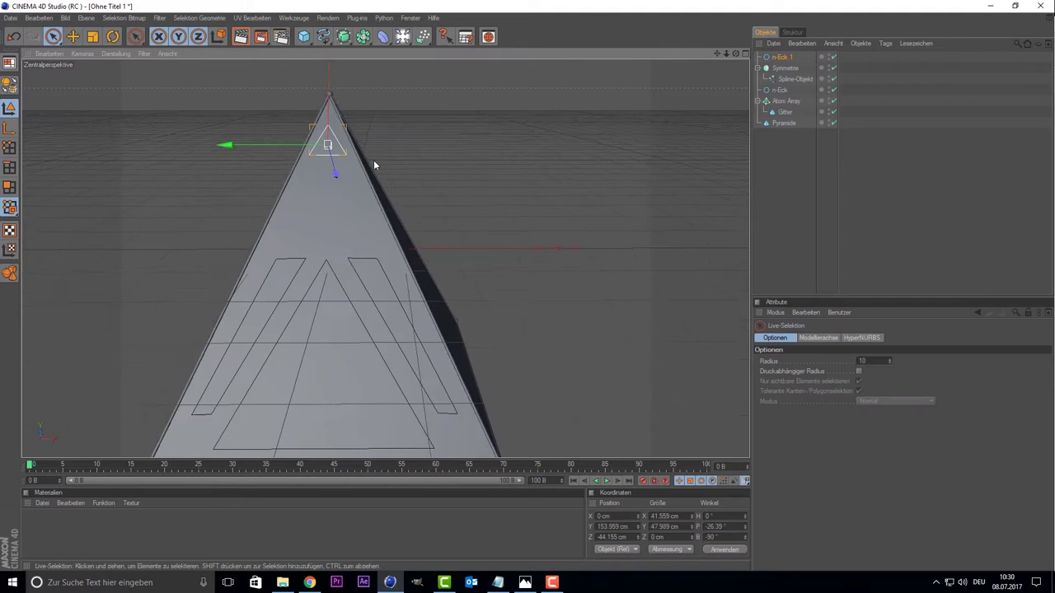
left_click_drag(717, 53, 746, 95)
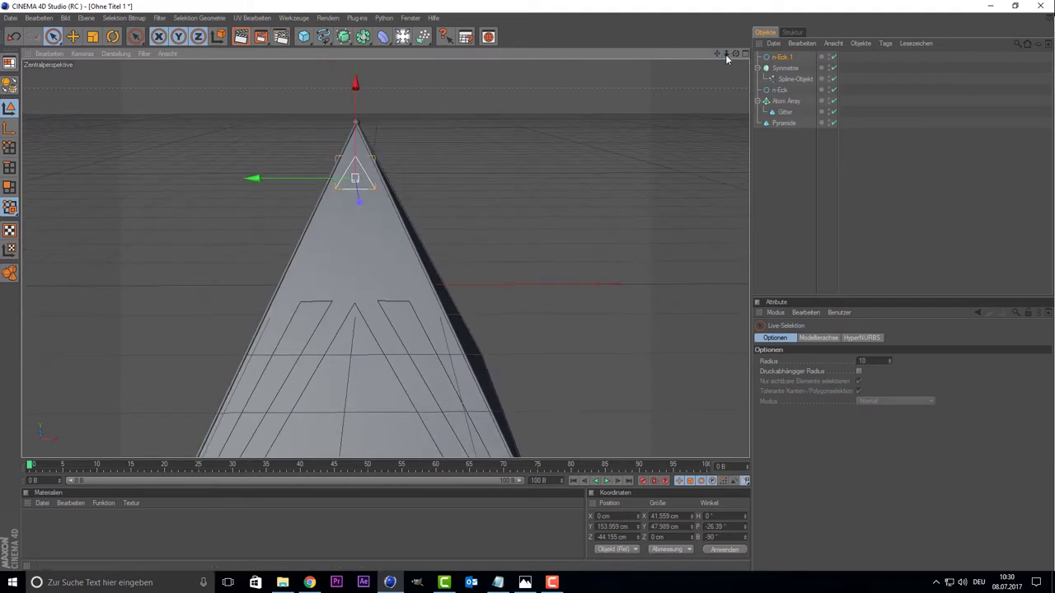
left_click_drag(355, 178, 474, 82, "alt")
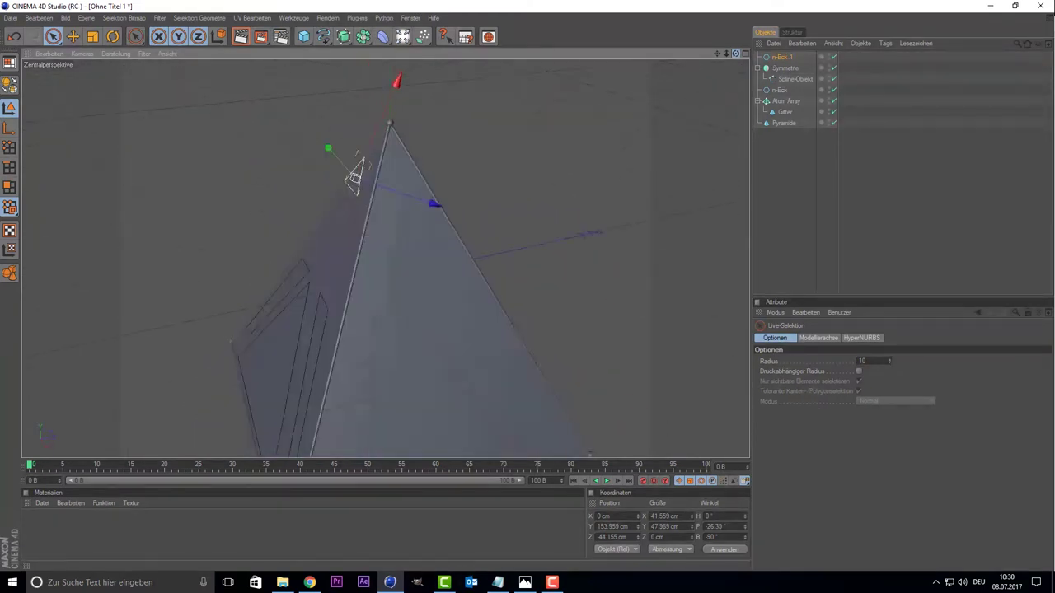
mouse_move(424, 205)
left_mouse_down()
mouse_move(438, 211)
mouse_move(426, 204)
left_mouse_up()
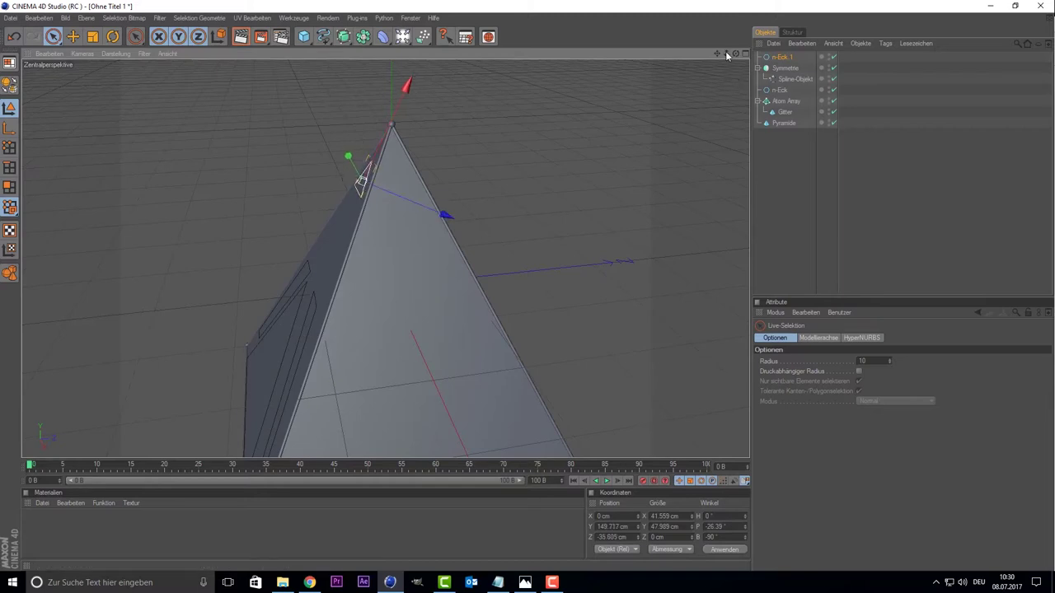
left_click_drag(736, 53, 700, 56)
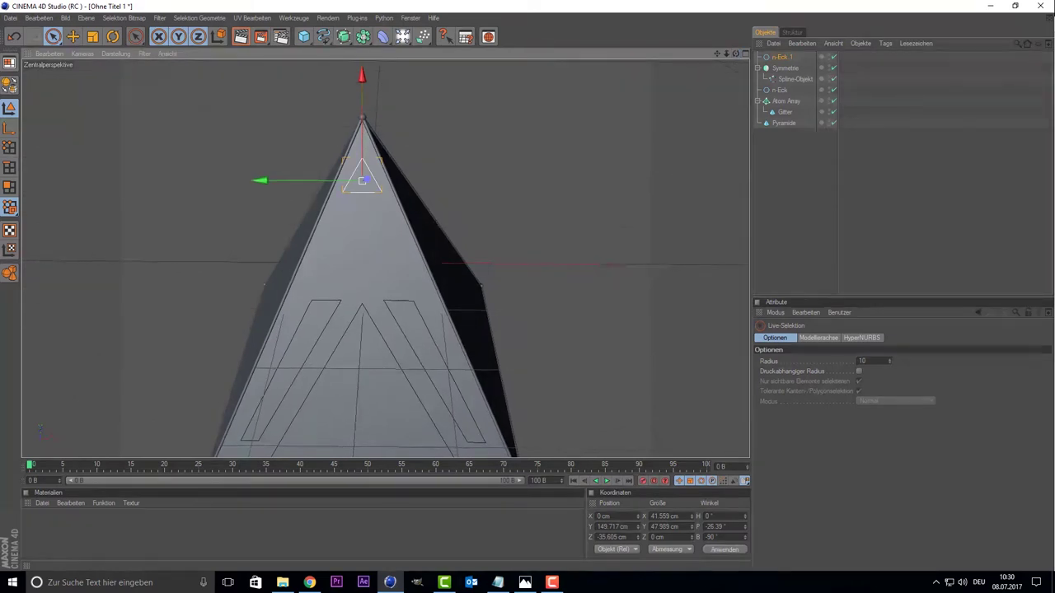
key("ctrl+c")
key("ctrl+v")
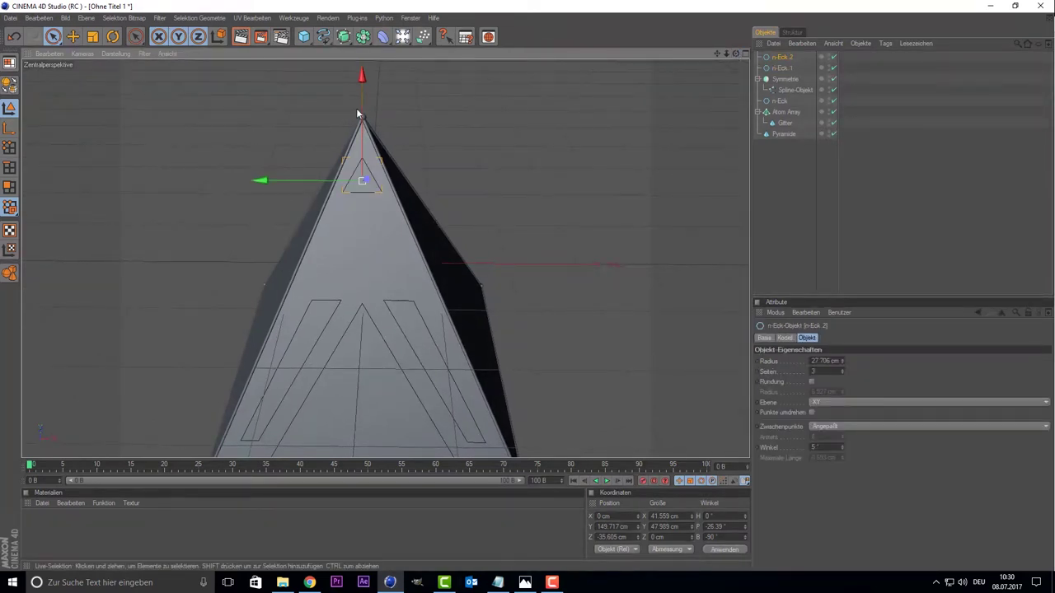
Step: Move n-Eck 2 down the pyramid face below the apex triangle
left_click_drag(361, 79, 361, 128)
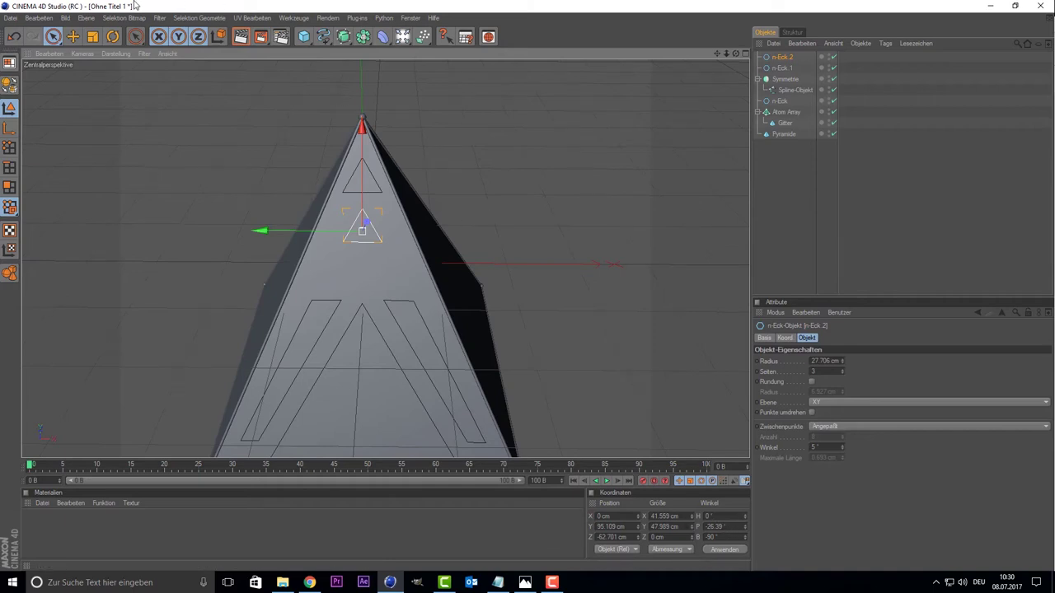
left_click(114, 36)
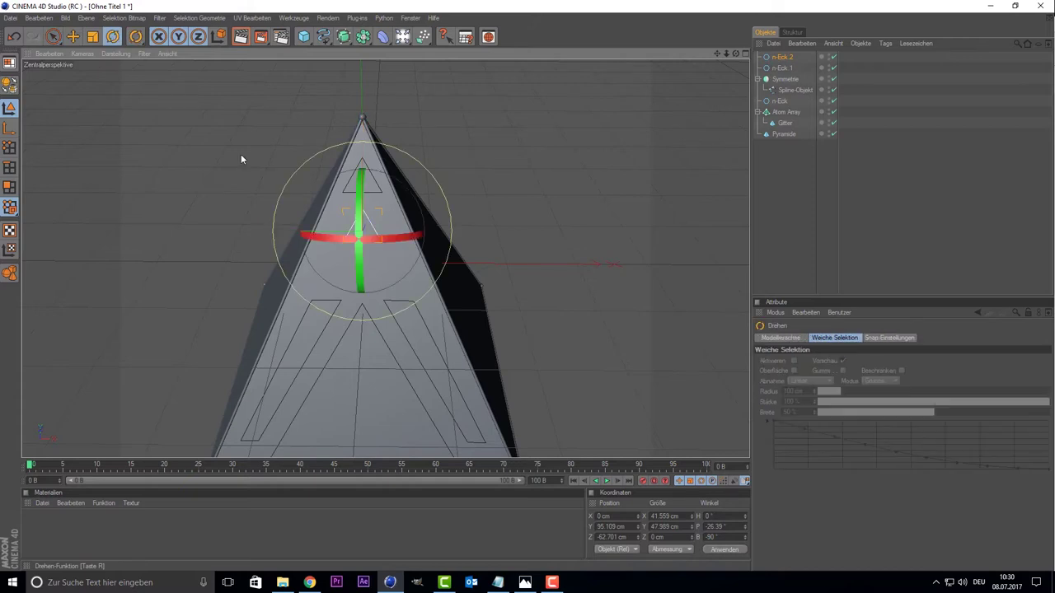
left_click_drag(357, 220, 356, 229)
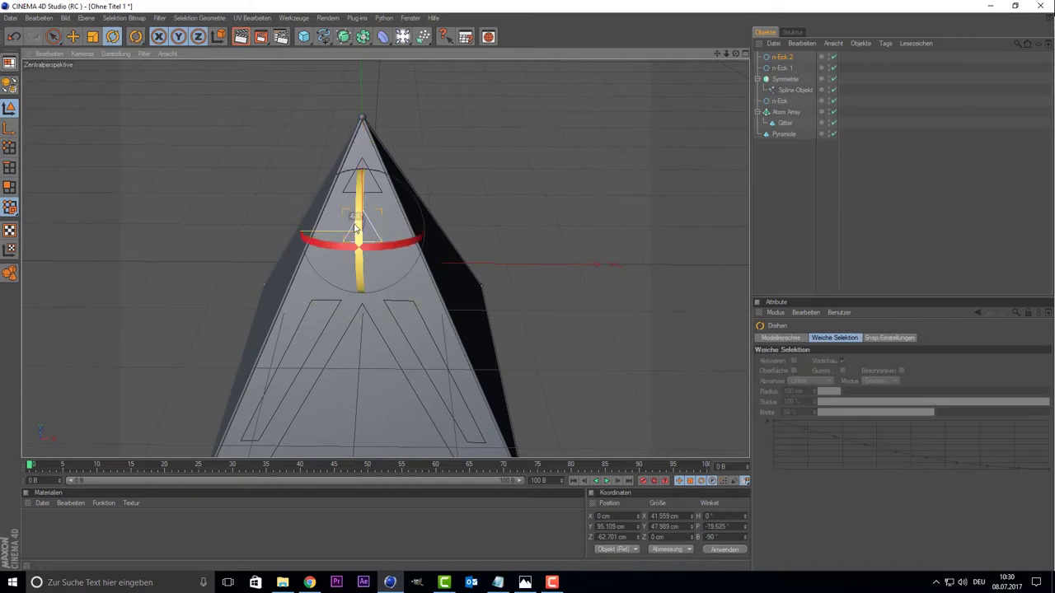
key("ctrl+z")
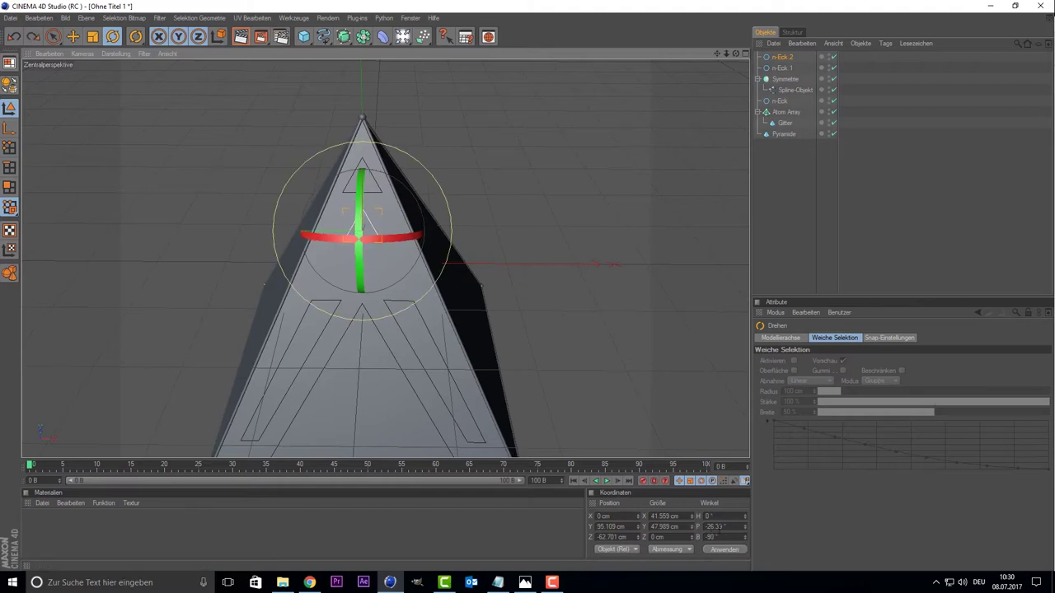
left_click(714, 536)
type("180")
key("Return")
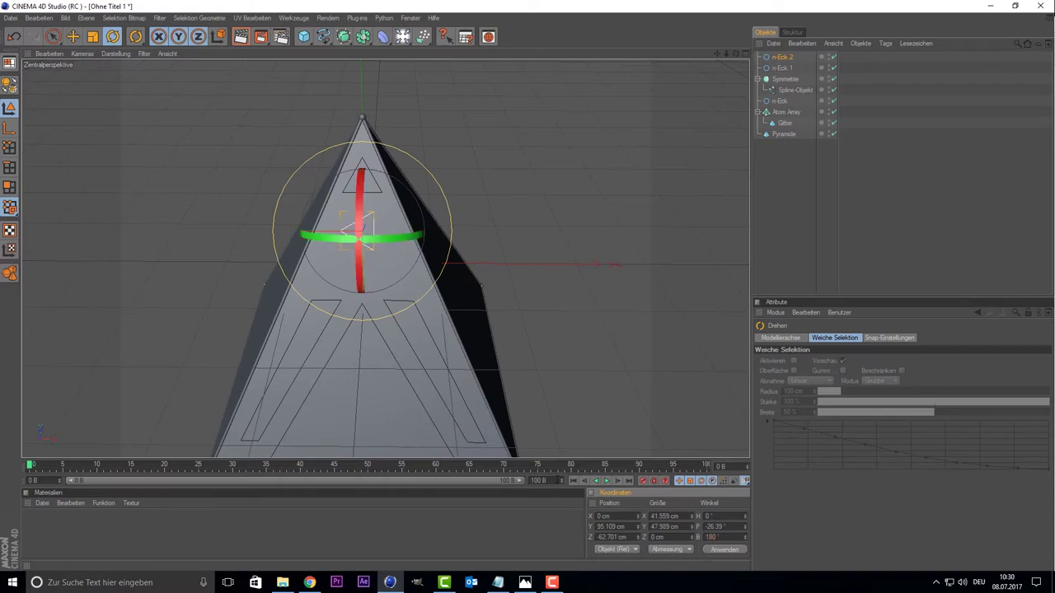
left_click(726, 547)
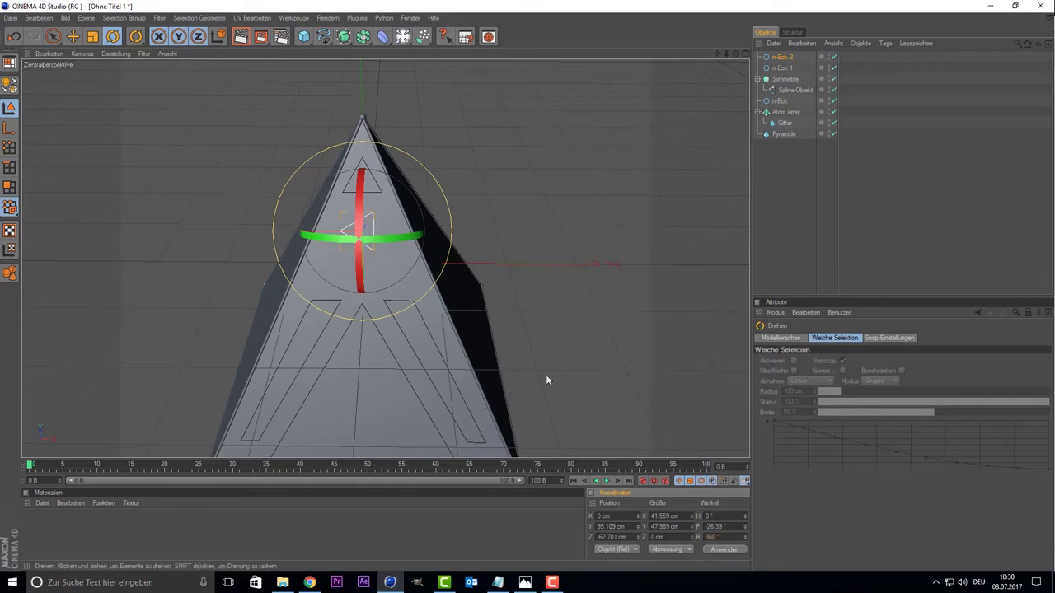
key("ctrl+z")
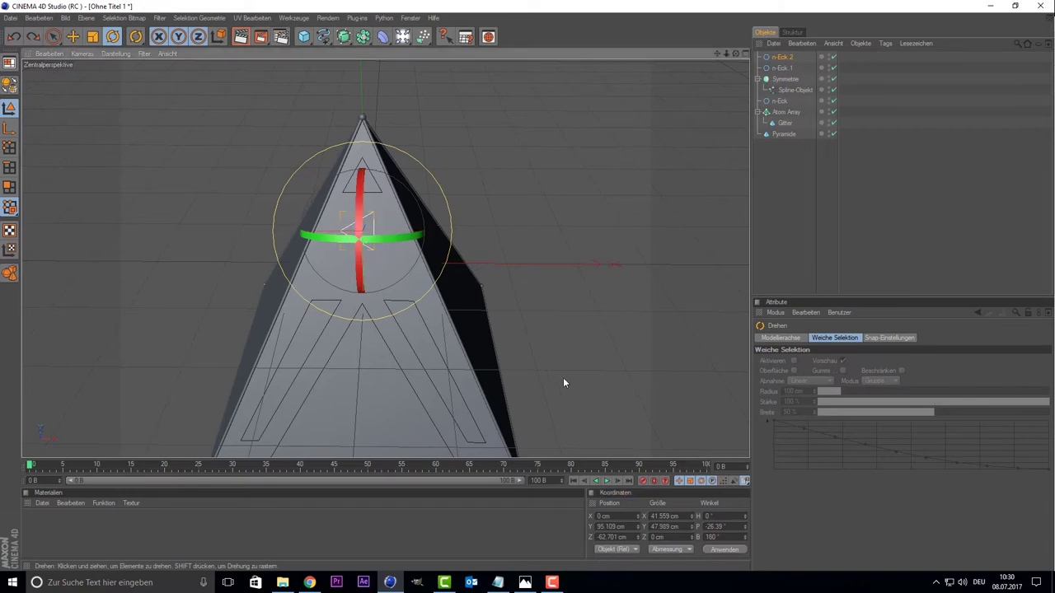
Step: Set n-Eck 2's B angle to 90° so it becomes an inverted triangle
scroll(423, 241, "up", 2)
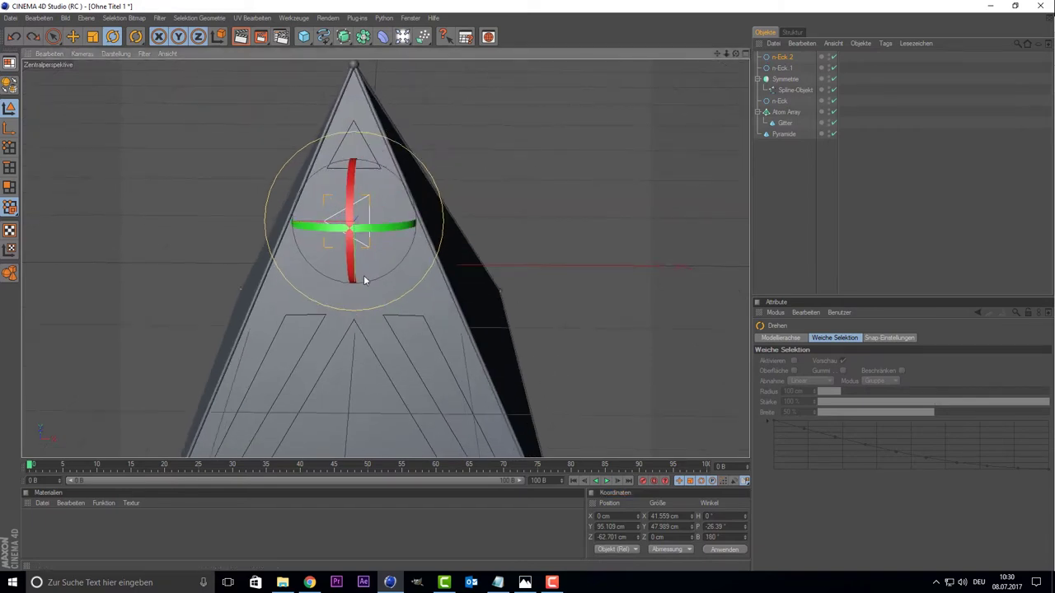
left_click_drag(382, 285, 419, 199)
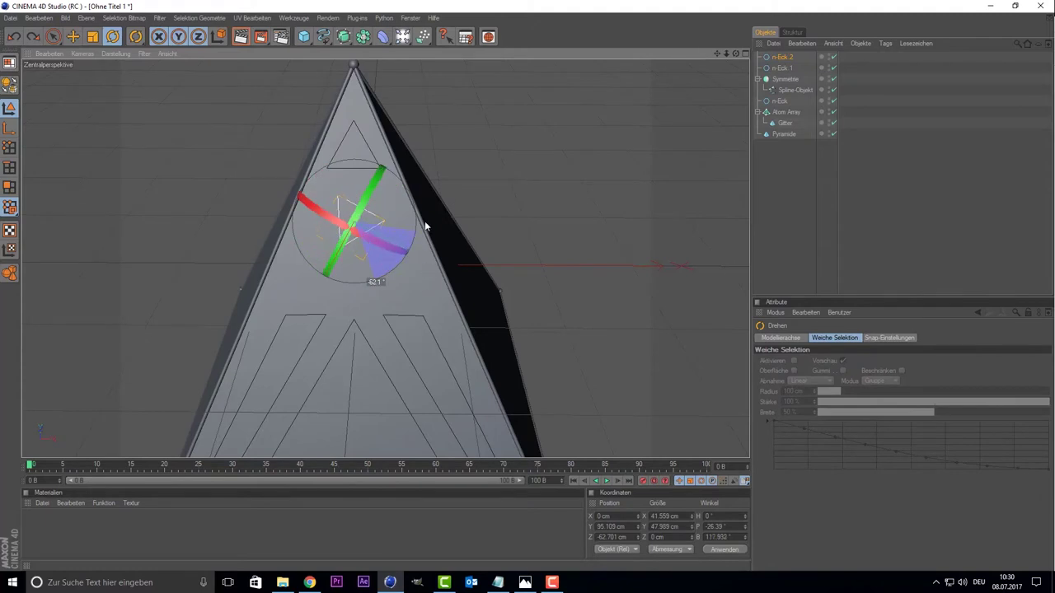
left_click_drag(419, 201, 413, 209)
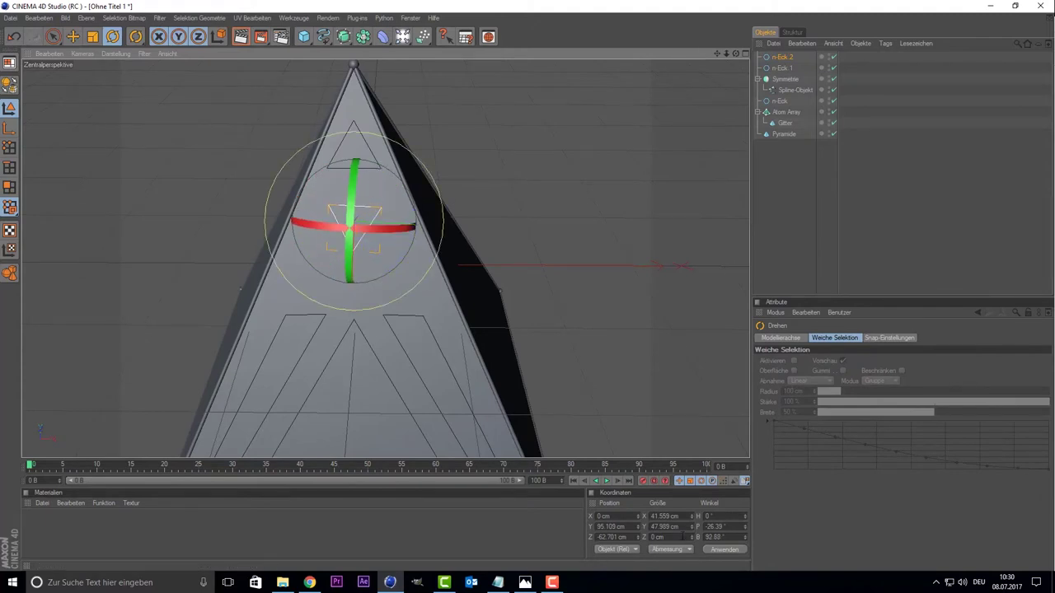
type("180")
key("Return")
double_click(712, 537)
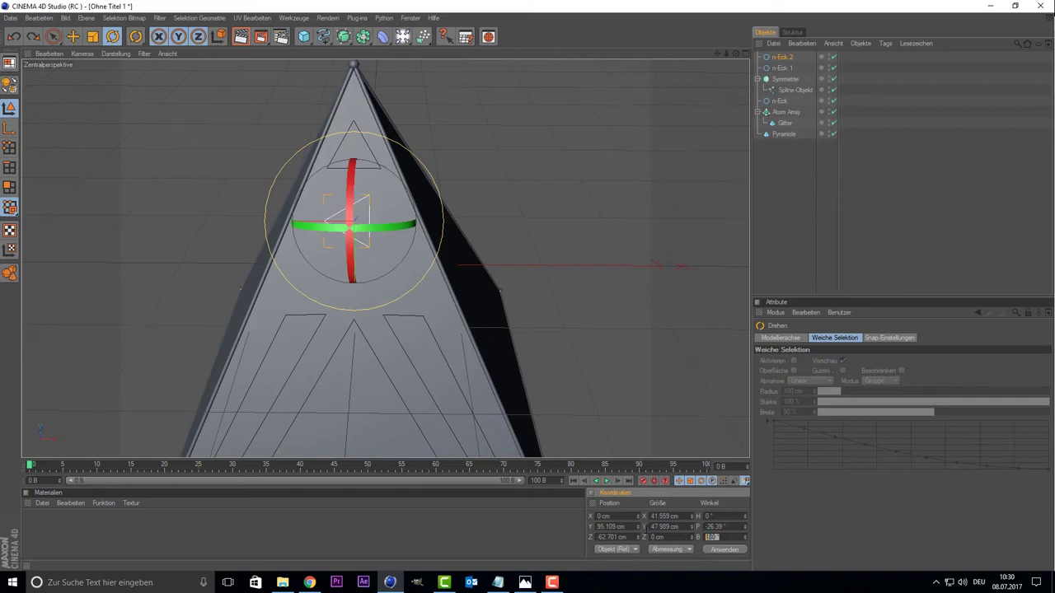
type("90")
key("Return")
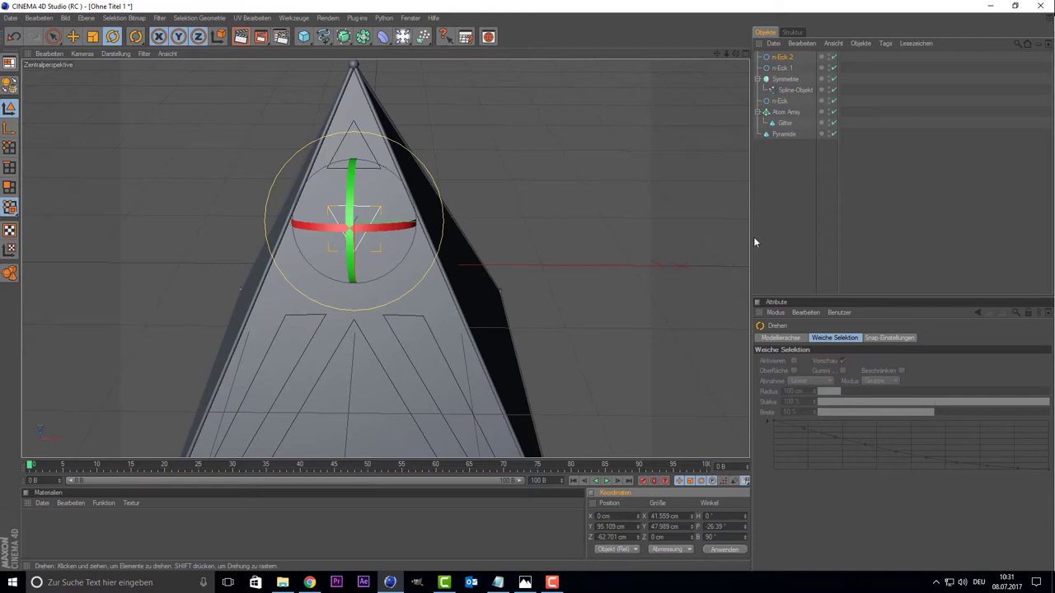
mouse_move(736, 53)
left_mouse_down()
mouse_move(709, 62)
mouse_move(634, 50)
left_mouse_up()
Step: Check the Sith Holocron reference photo, then copy the triangle lower on the face as n-Eck 3
key("space")
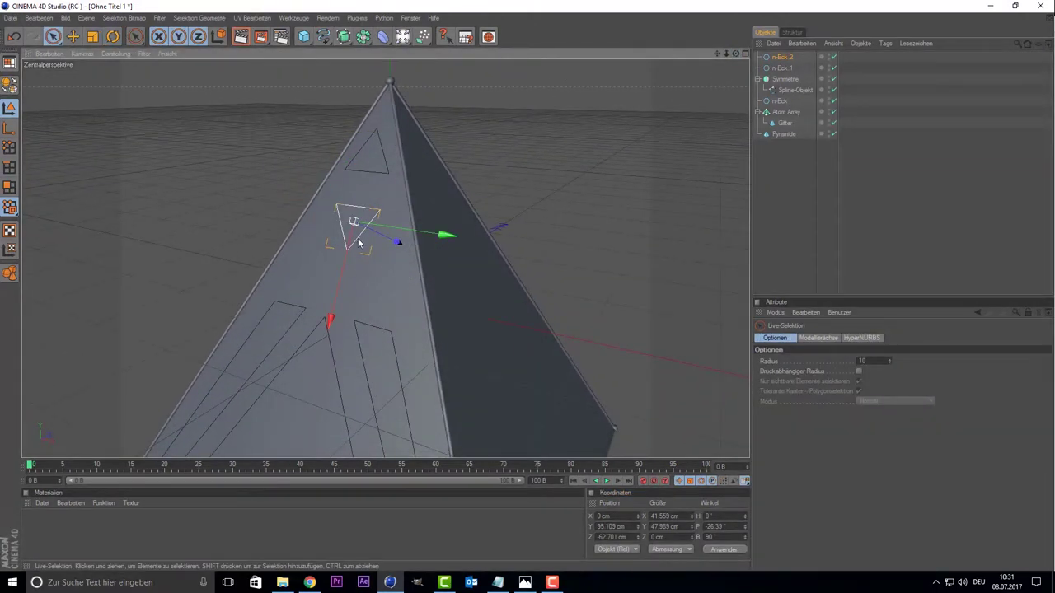
left_click_drag(329, 315, 335, 298)
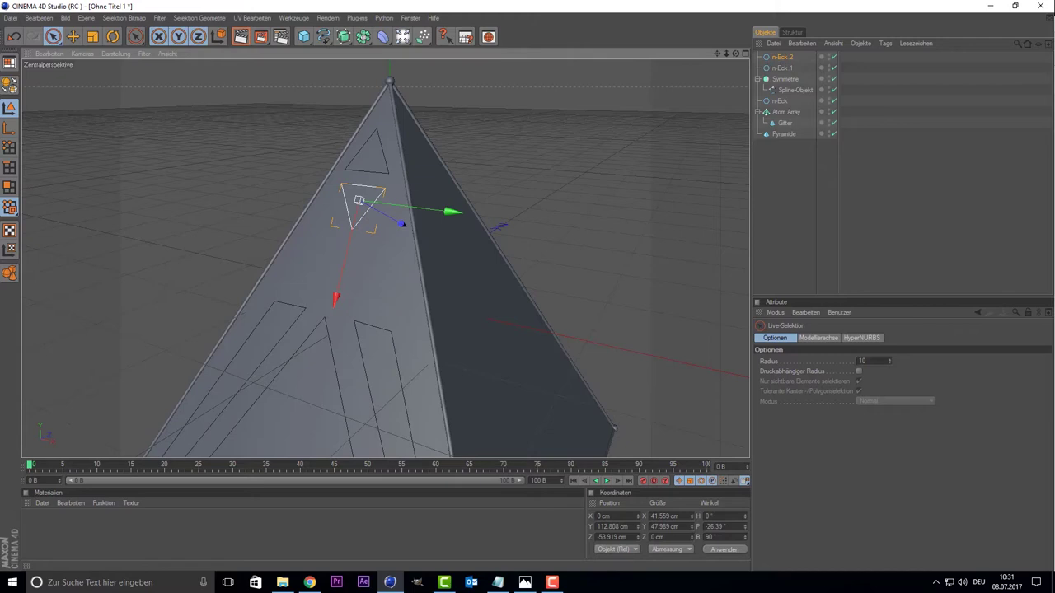
left_click(525, 583)
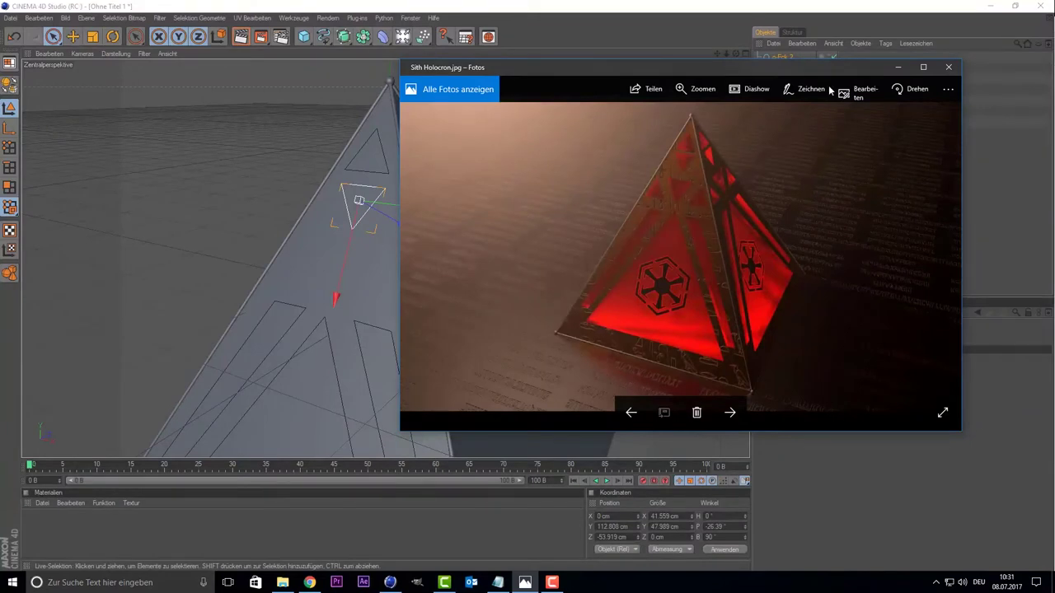
left_click(898, 66)
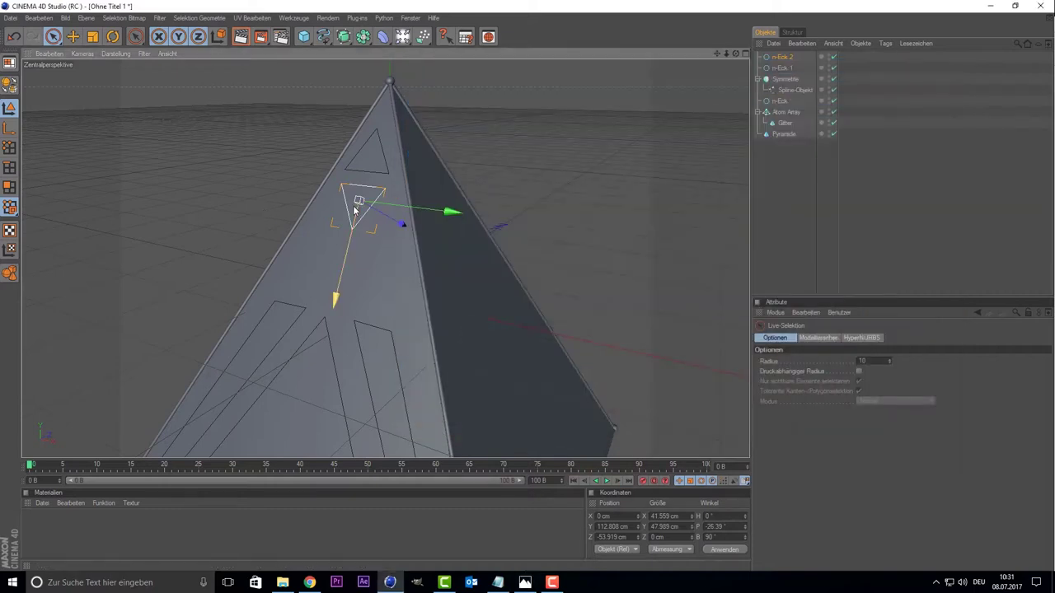
left_click_drag(356, 212, 344, 274, "ctrl")
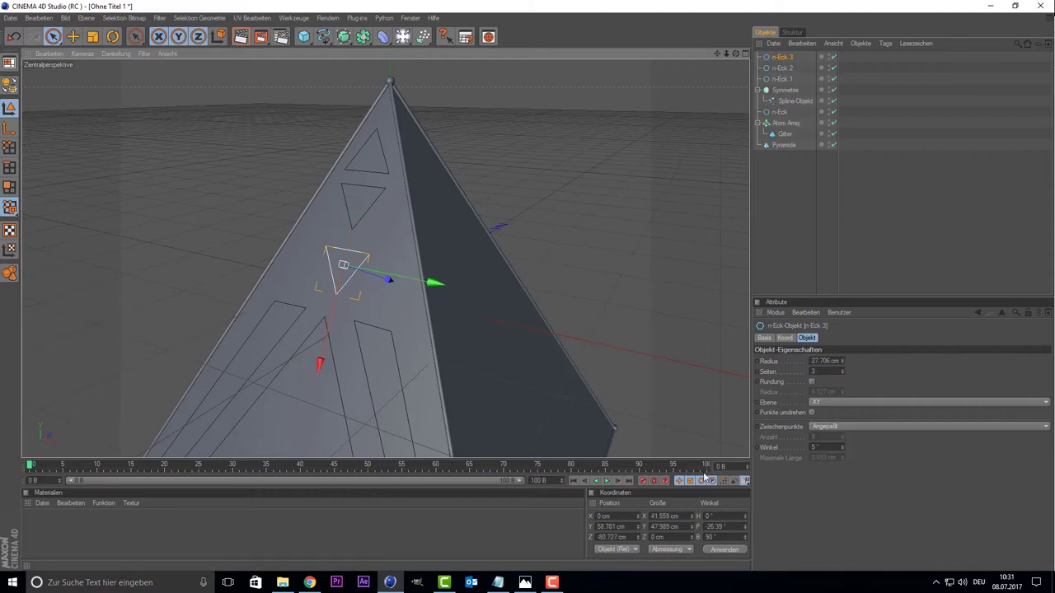
Step: Try several B rotations on the lower triangle copy, then delete it
left_click(711, 538)
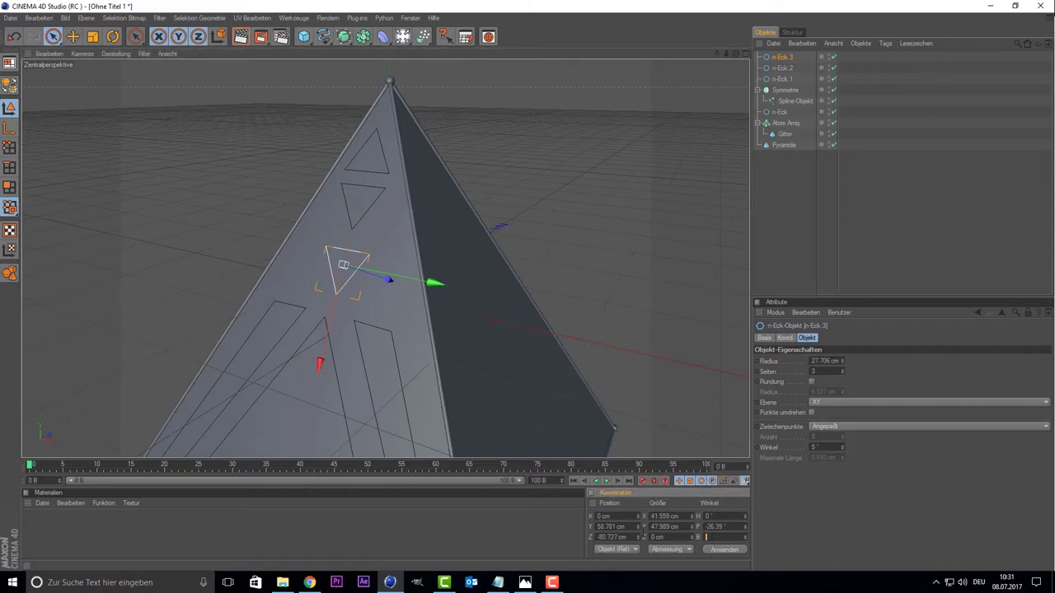
type("0")
left_click(724, 550)
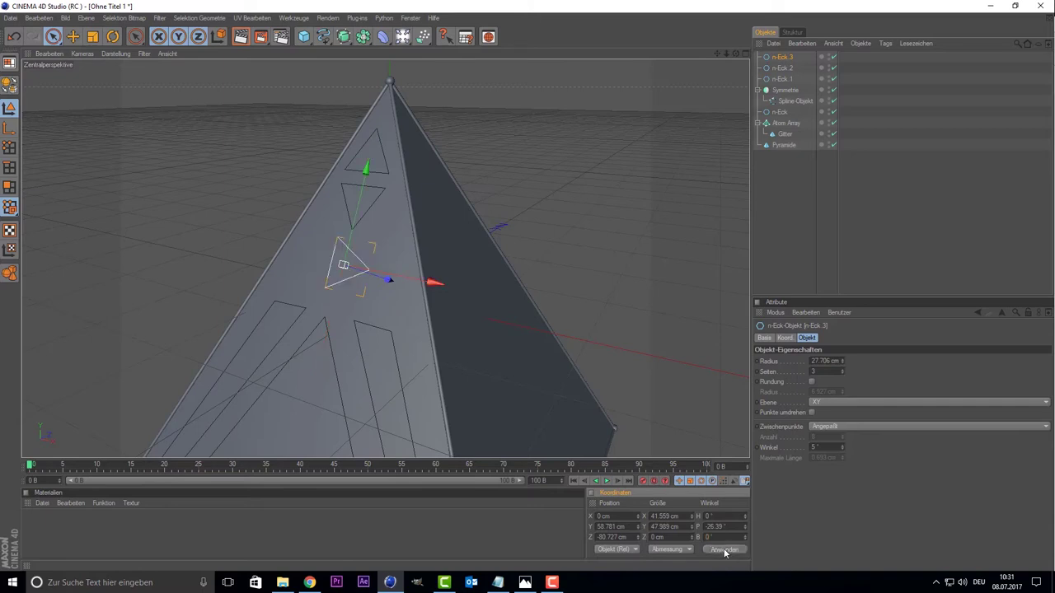
key("ctrl+z")
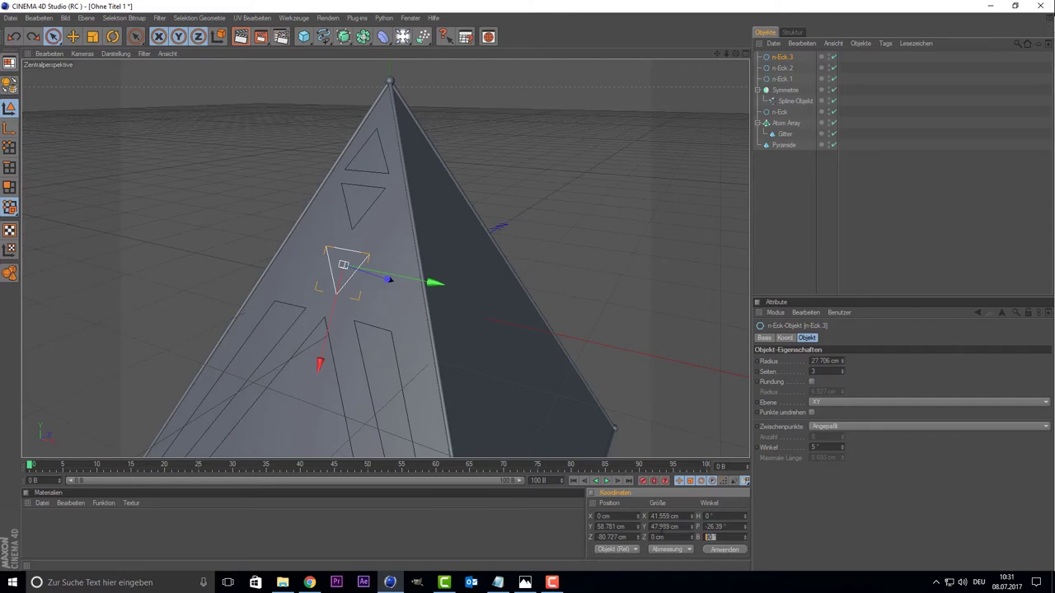
key("Return")
key("ctrl+z")
left_click(113, 37)
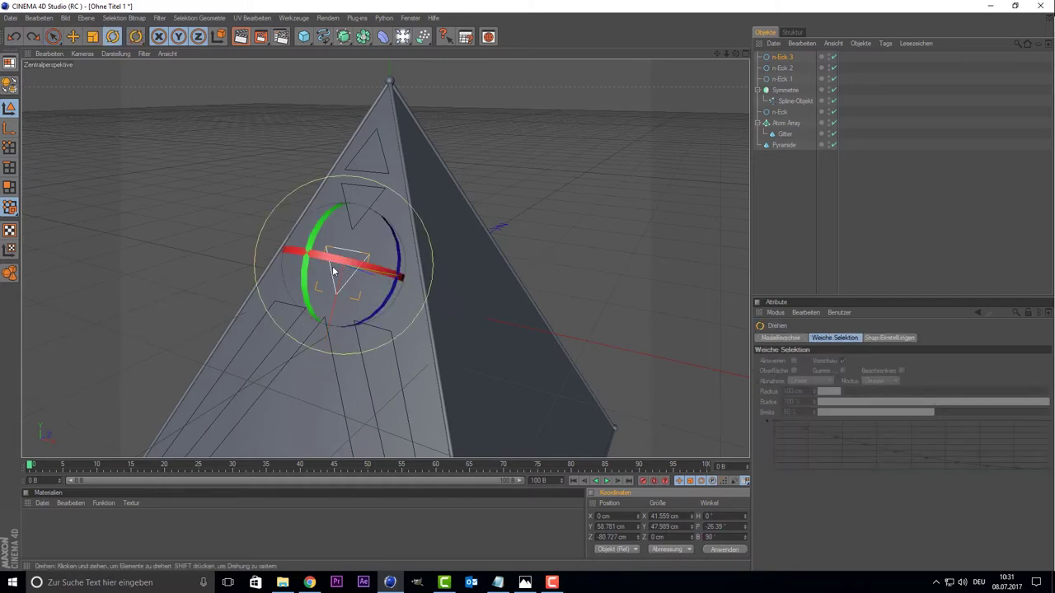
mouse_move(395, 295)
left_mouse_down()
mouse_move(307, 348)
mouse_move(227, 334)
mouse_move(70, 192)
mouse_move(64, 219)
left_mouse_up()
left_click_drag(398, 235, 396, 247)
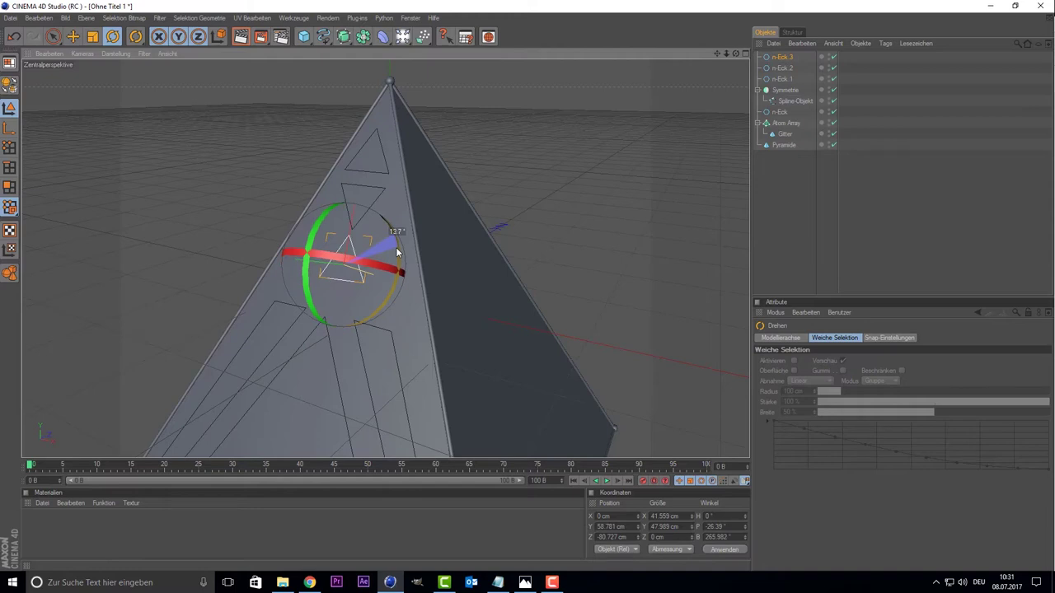
left_click_drag(395, 247, 396, 247)
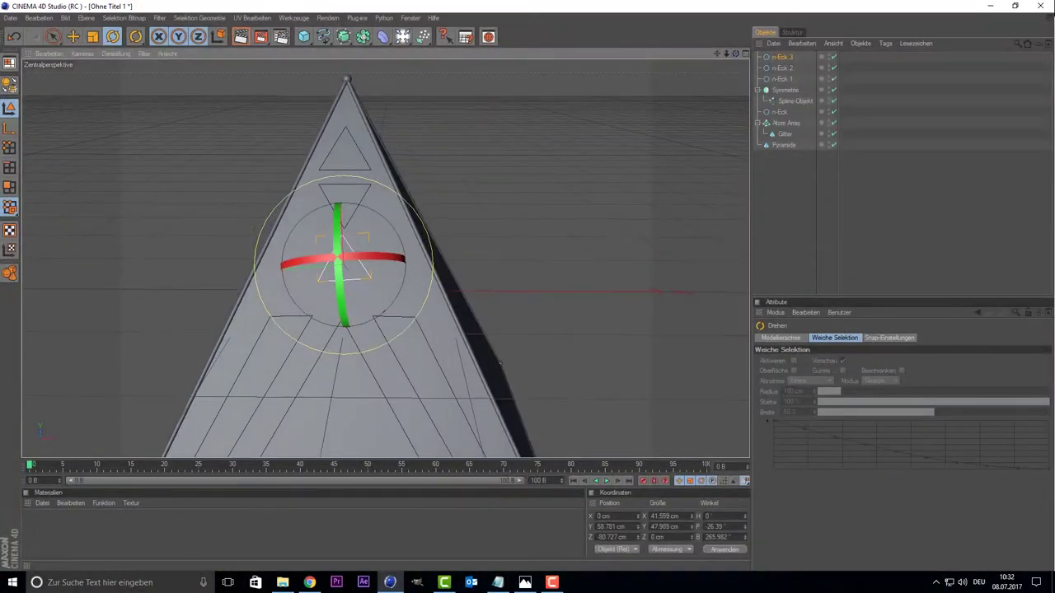
key("Delete")
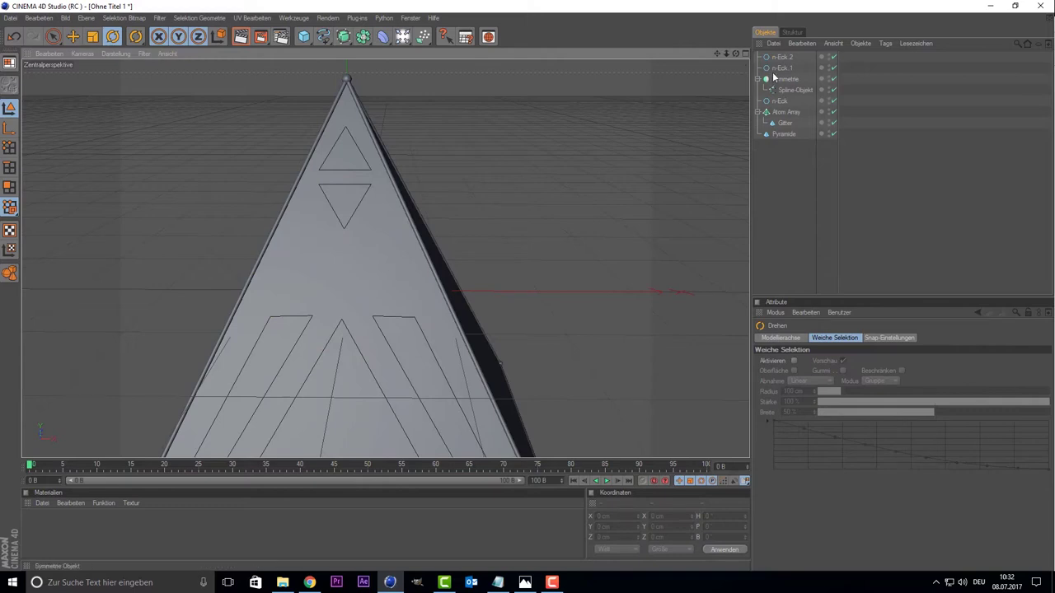
Step: Duplicate top triangle n-Eck 1 and move the copy below the inverted triangle
left_click(776, 68)
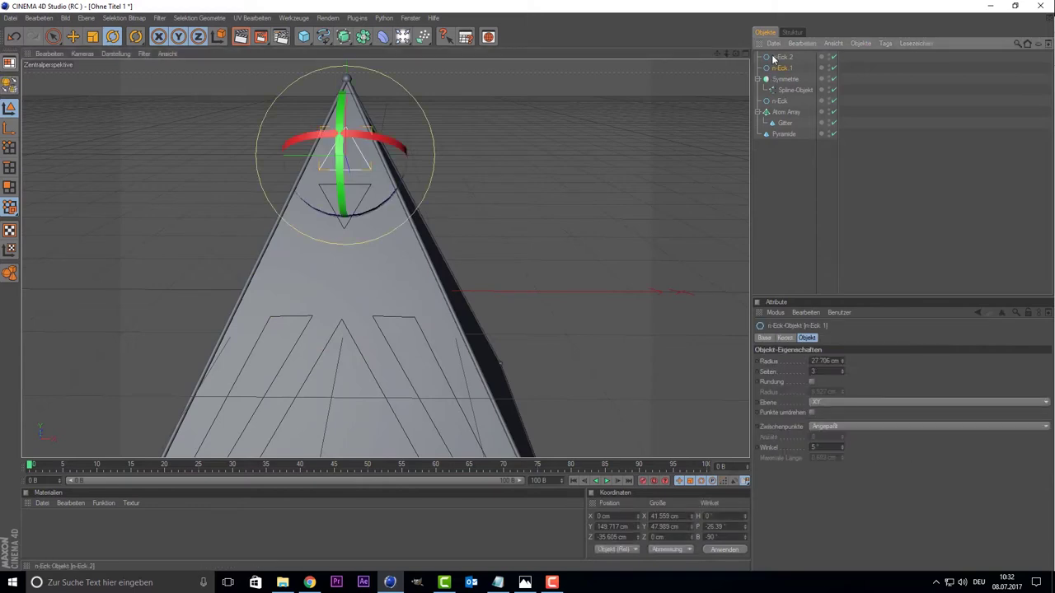
key("ctrl+c")
key("ctrl+v")
left_click(53, 36)
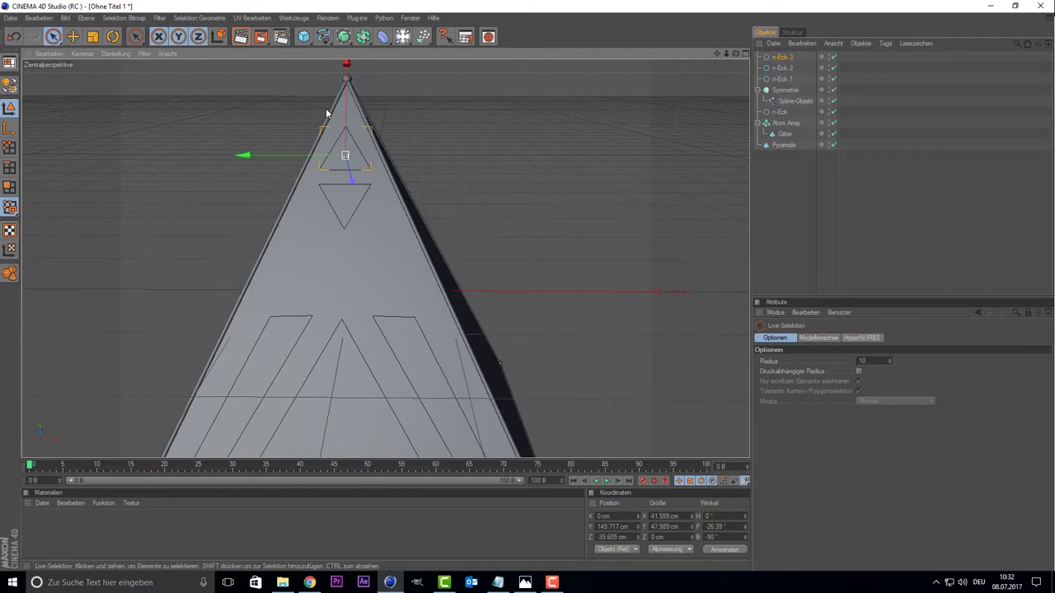
left_click(348, 103)
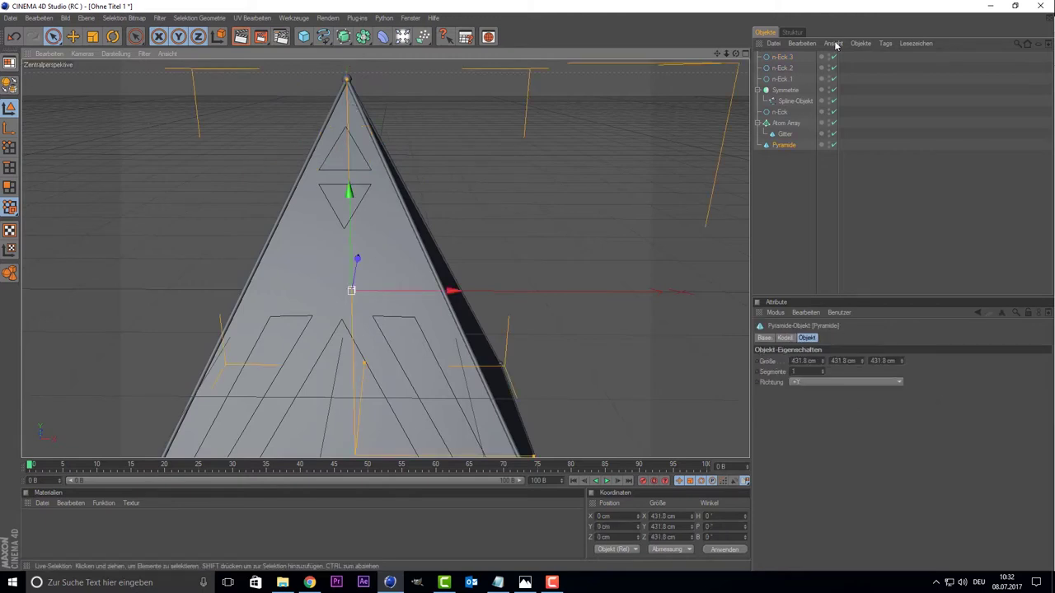
left_click(781, 57)
left_click_drag(344, 107, 344, 173)
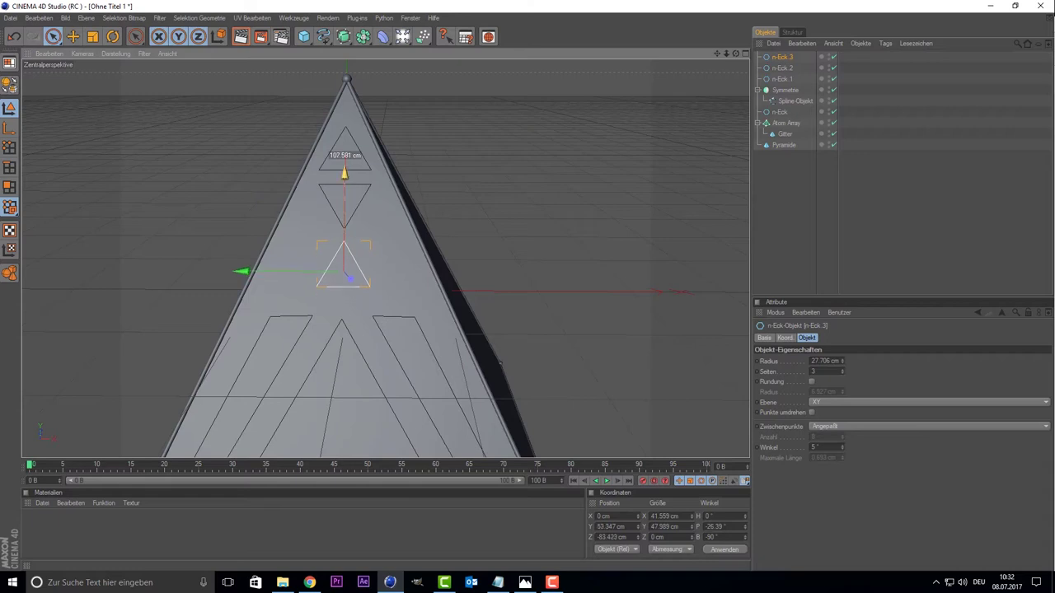
Step: Enlarge the new triangle to about 63 × 72.8 cm and centre it on the face
key("t")
left_click_drag(144, 250, 291, 224)
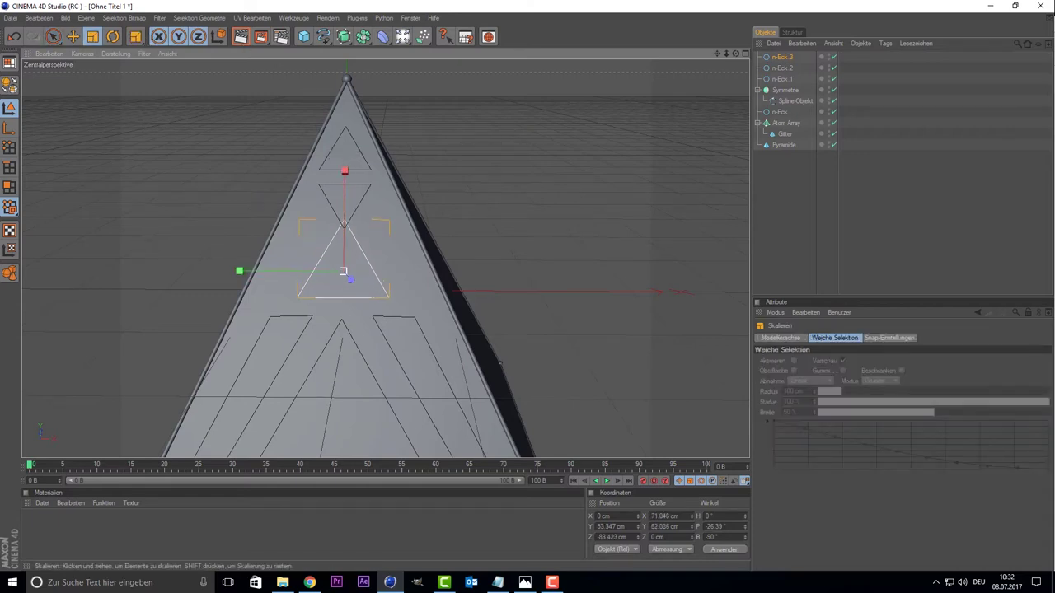
key("9")
left_click_drag(344, 224, 344, 234)
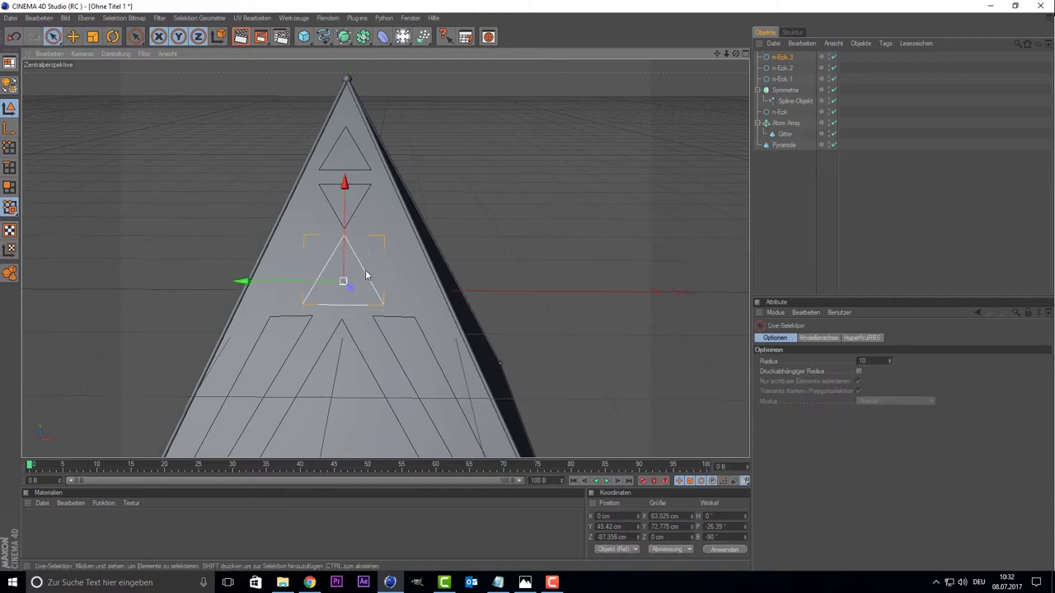
left_click_drag(313, 286, 315, 286)
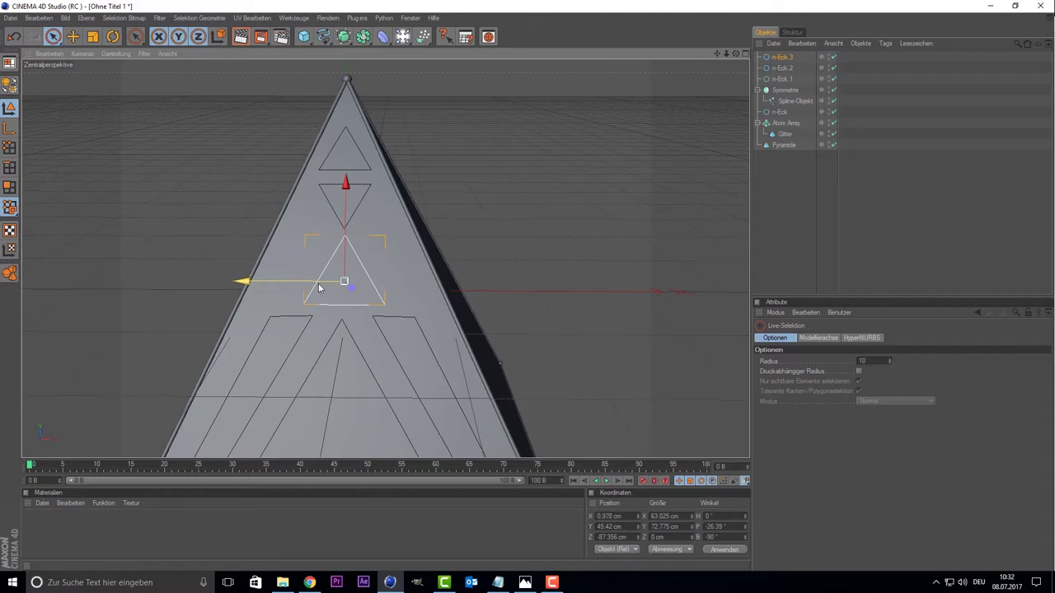
left_click(334, 211)
left_click(773, 71)
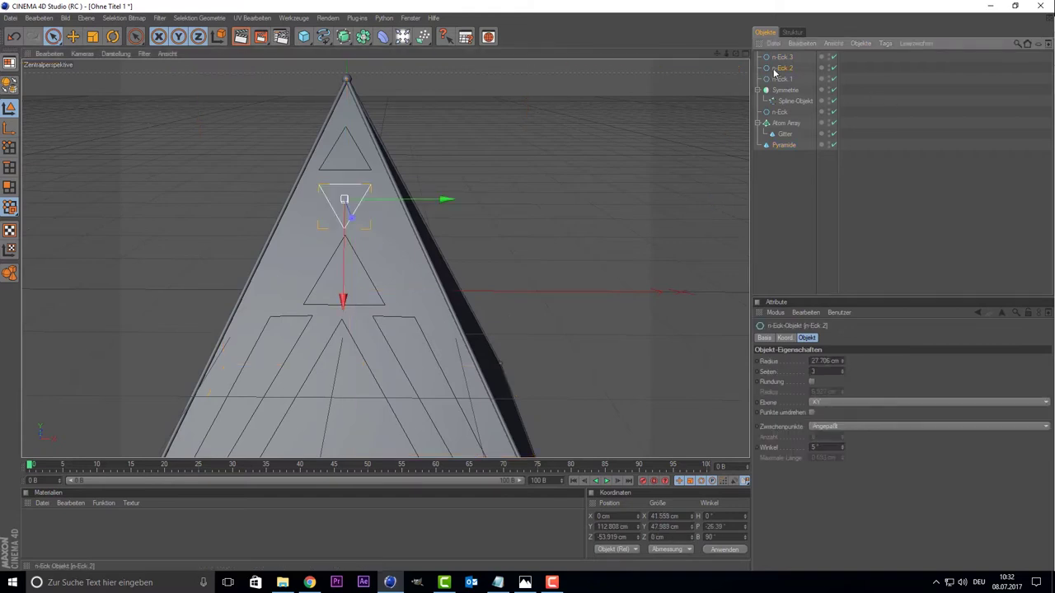
Step: Copy the inverted triangle, move it left of the central triangle and shrink it
key("ctrl+c")
key("ctrl+v")
mouse_move(344, 298)
left_mouse_down()
mouse_move(341, 446)
mouse_move(341, 362)
left_mouse_up()
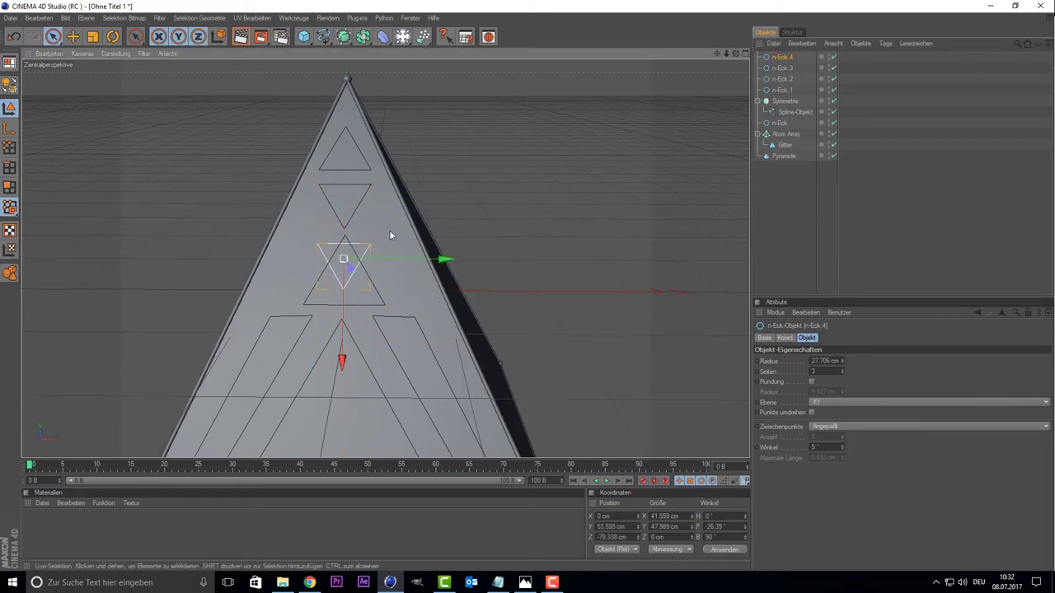
left_click_drag(404, 263, 357, 263)
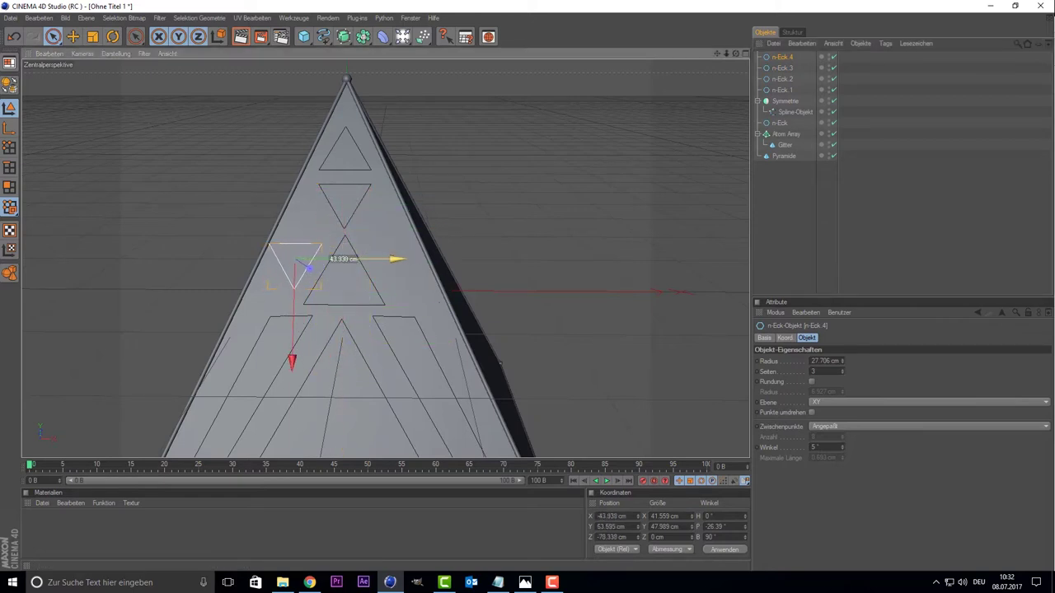
left_click(92, 36)
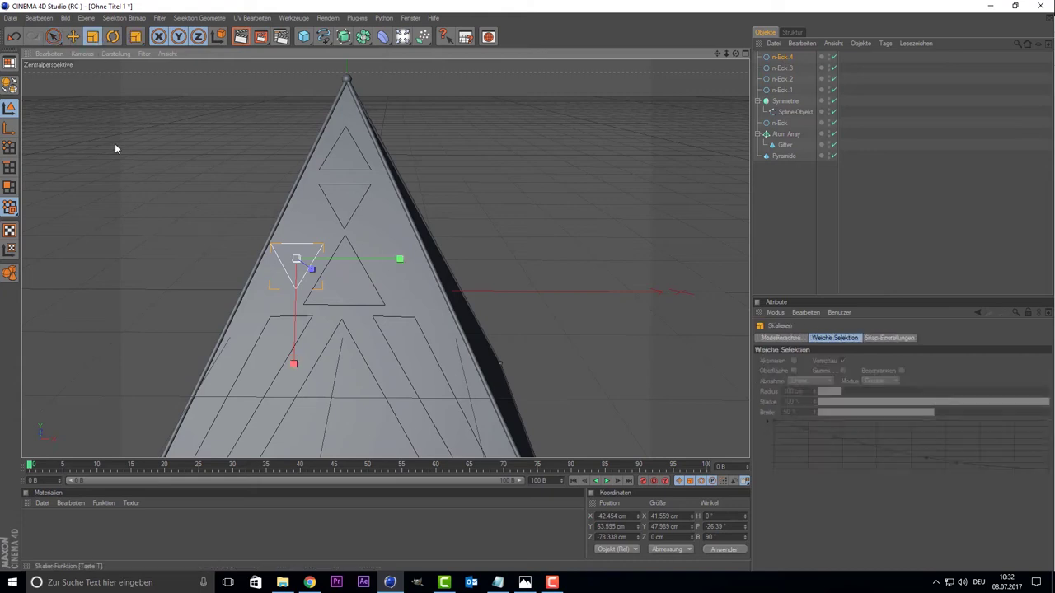
left_click_drag(346, 264, 313, 264)
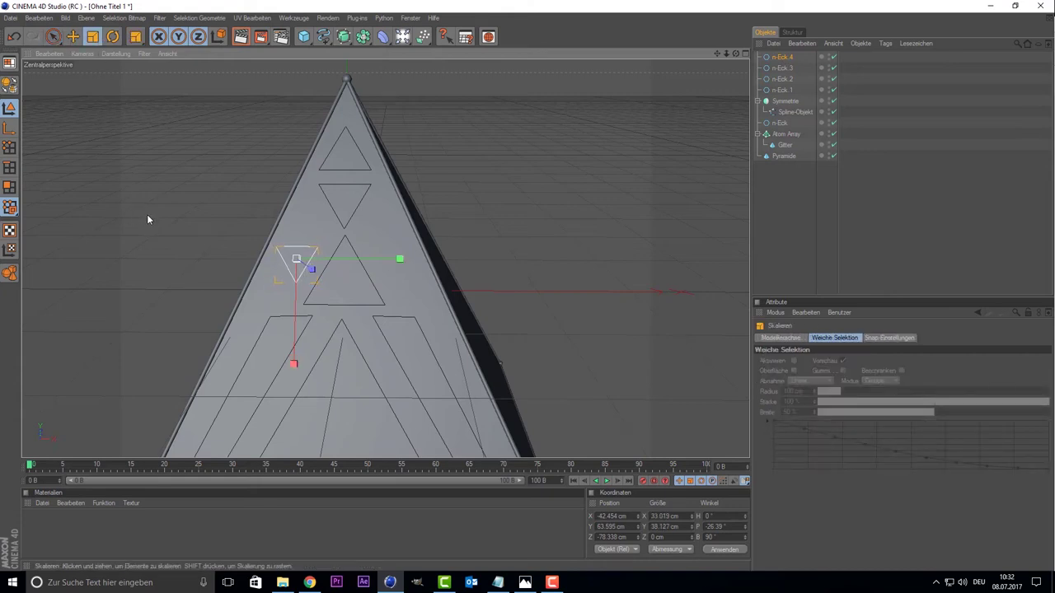
Step: Duplicate the small inverted triangle onto the right side of the central triangle
key("ctrl+c")
key("ctrl+v")
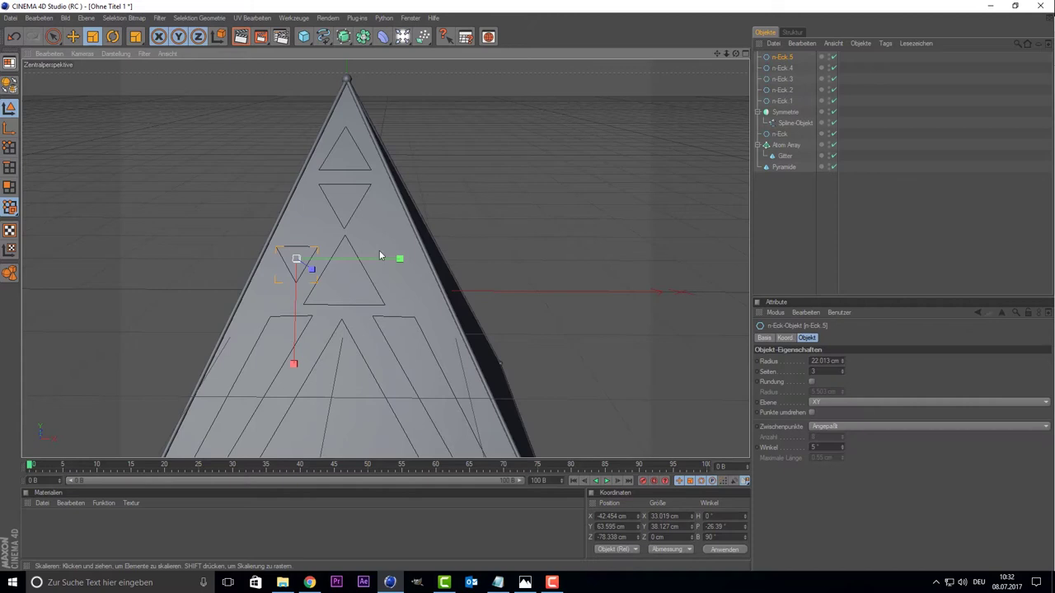
key("space")
left_click_drag(343, 263, 441, 262)
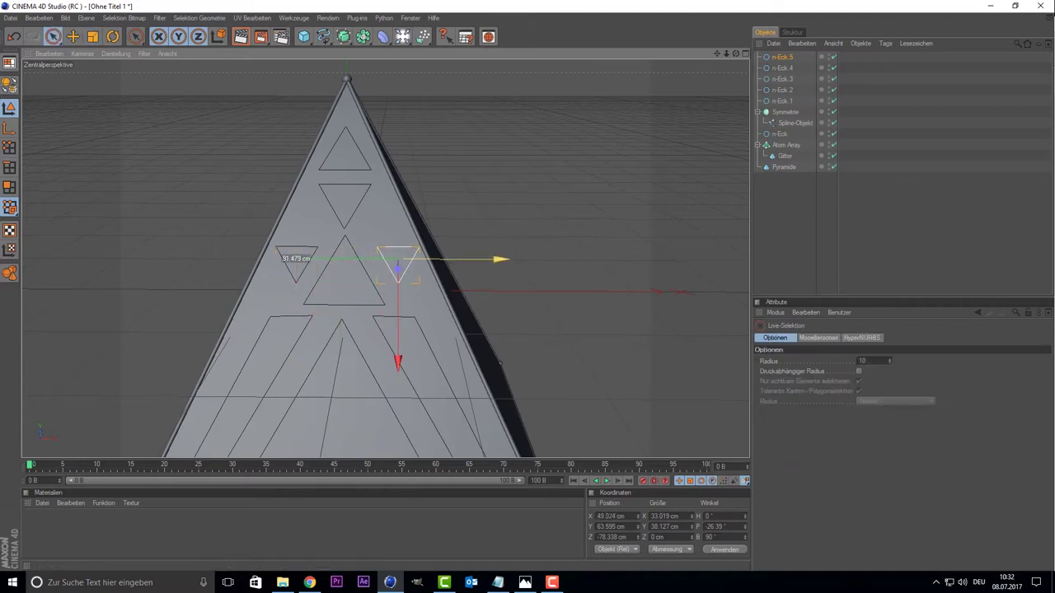
left_click_drag(441, 262, 439, 262)
left_click(778, 229)
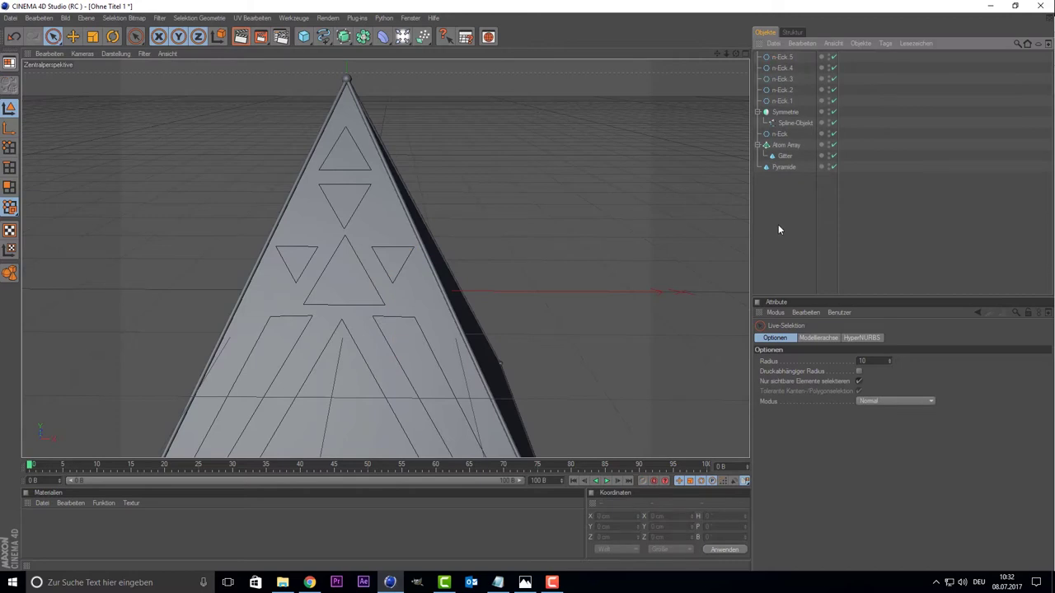
scroll(610, 213, "down", 1)
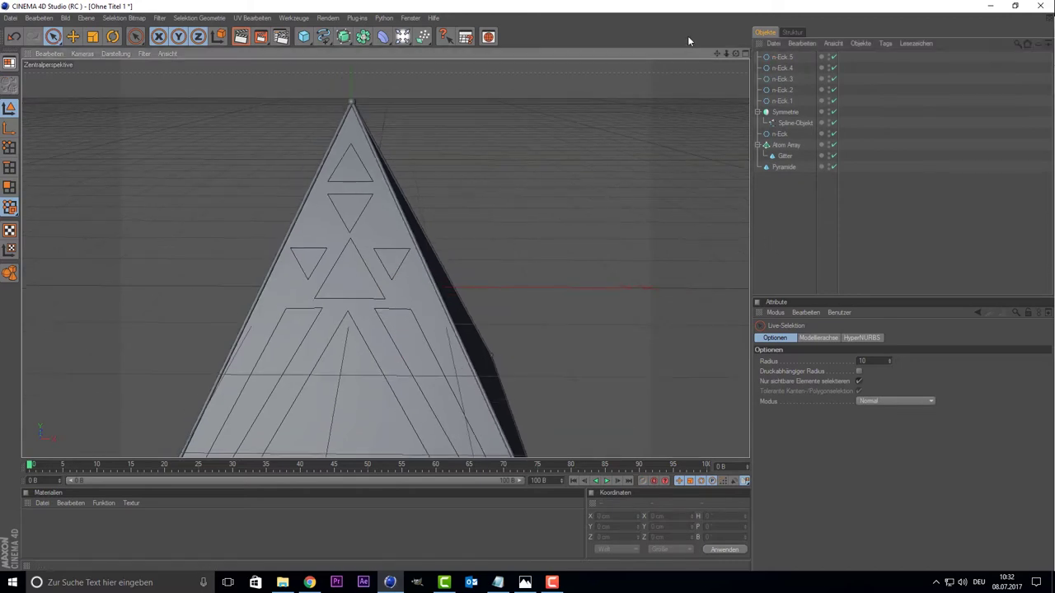
Step: Add another Extrude-NURBS generator from the NURBS list
left_click_drag(734, 52, 686, 67)
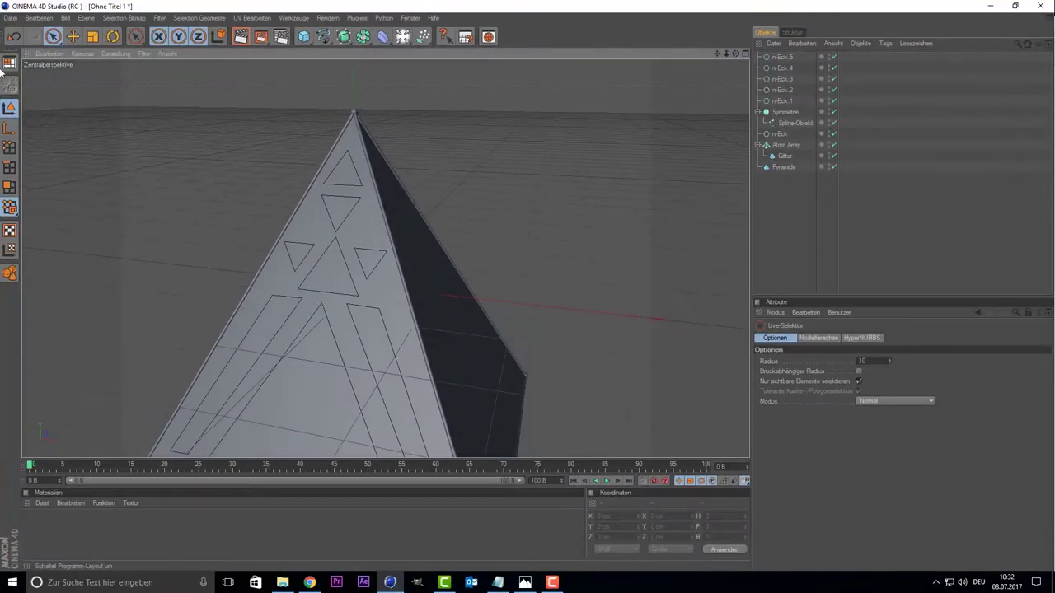
left_click_drag(344, 37, 459, 47)
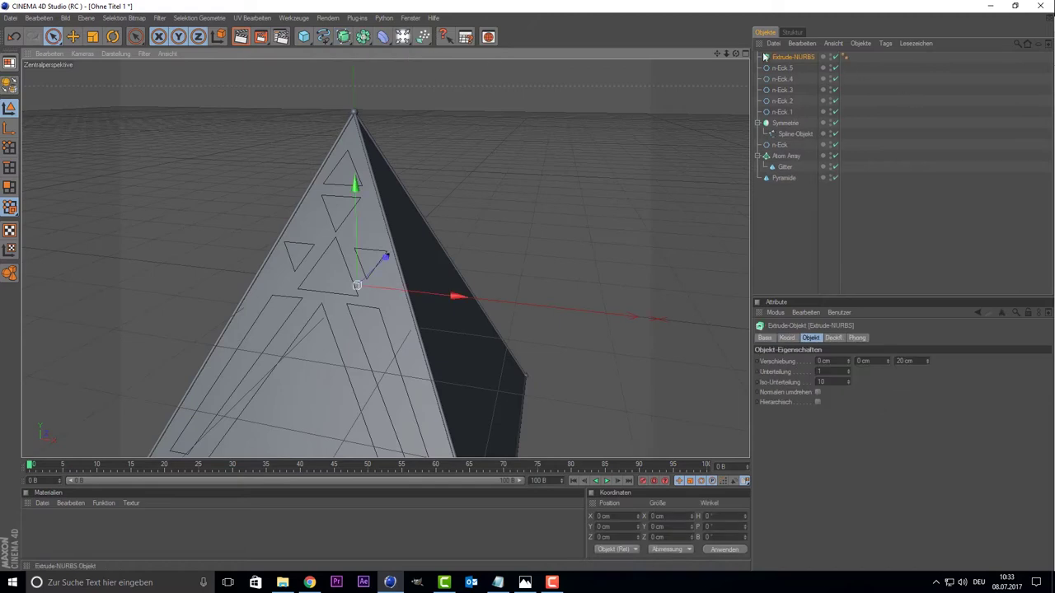
left_click_drag(715, 55, 791, 19)
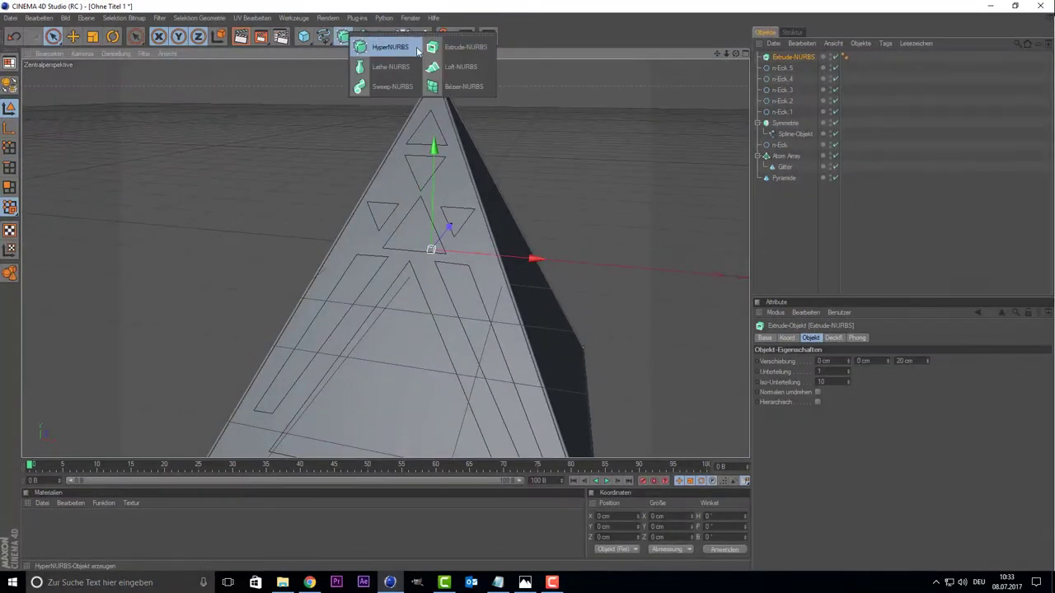
left_click_drag(346, 37, 458, 45)
Step: Drag-select n-Eck.5 down to n-Eck.1 in the Object Manager
left_click(789, 189)
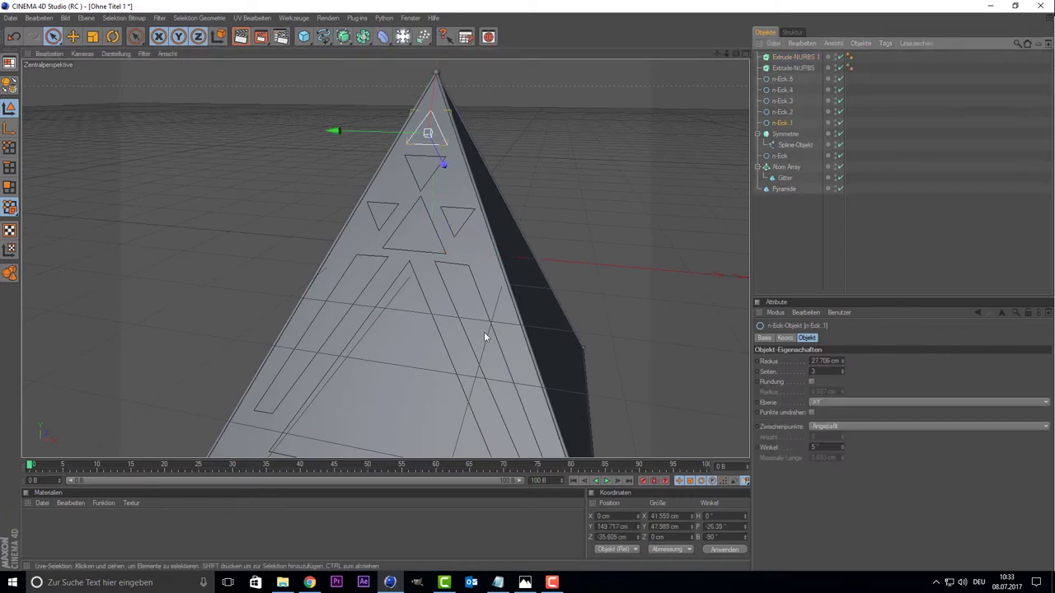
scroll(401, 404, "down", 1)
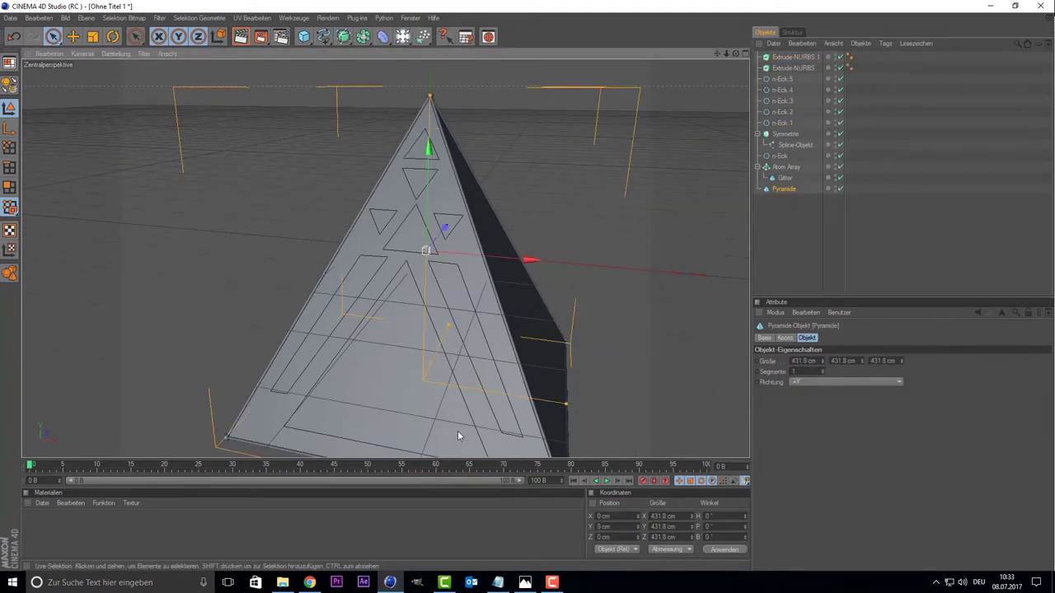
left_click(818, 240)
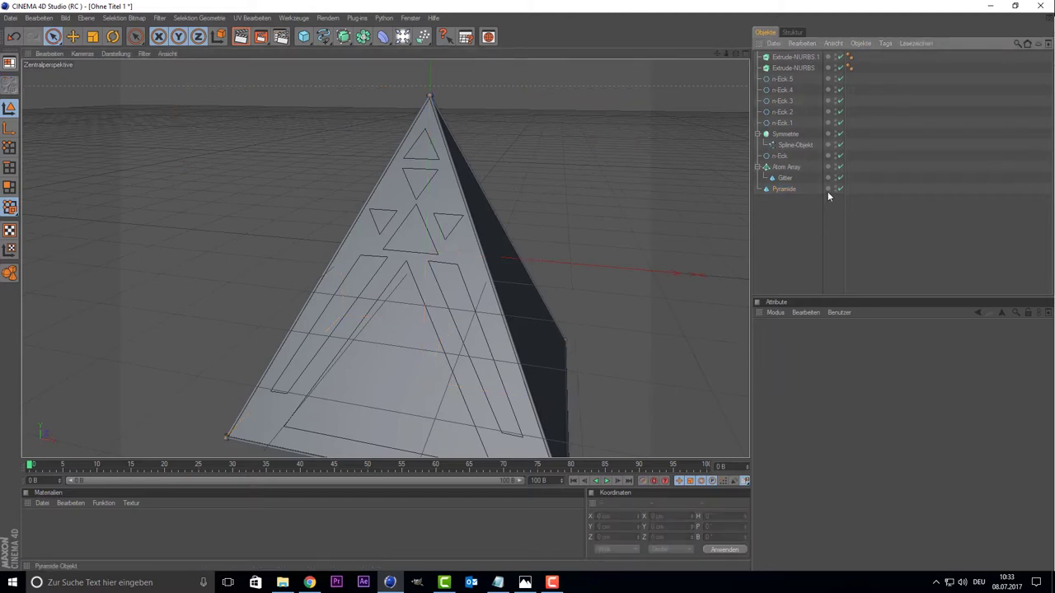
left_click(782, 80)
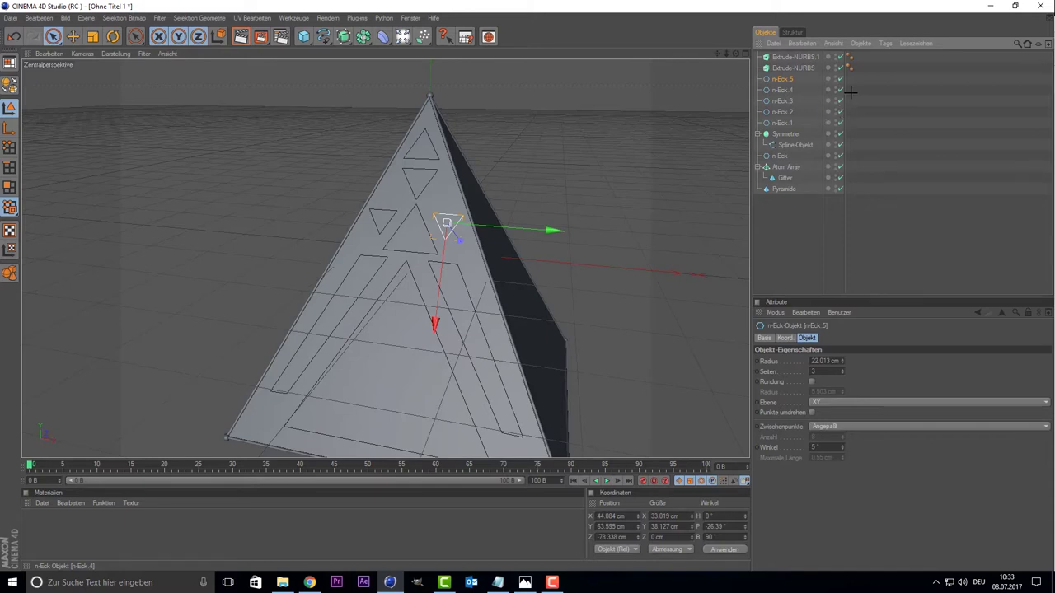
left_click(851, 92)
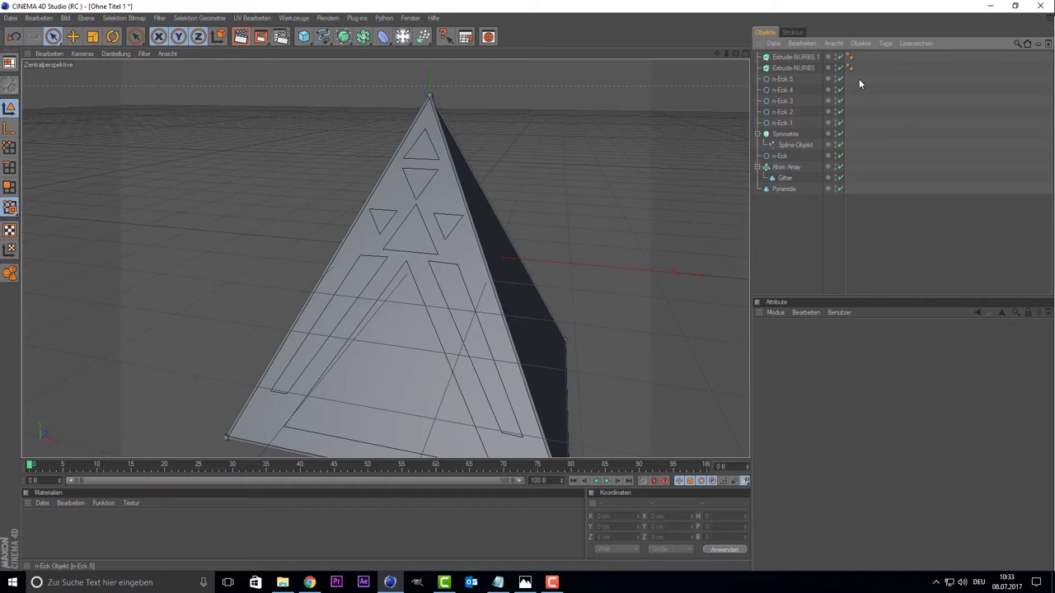
left_click_drag(858, 80, 764, 123)
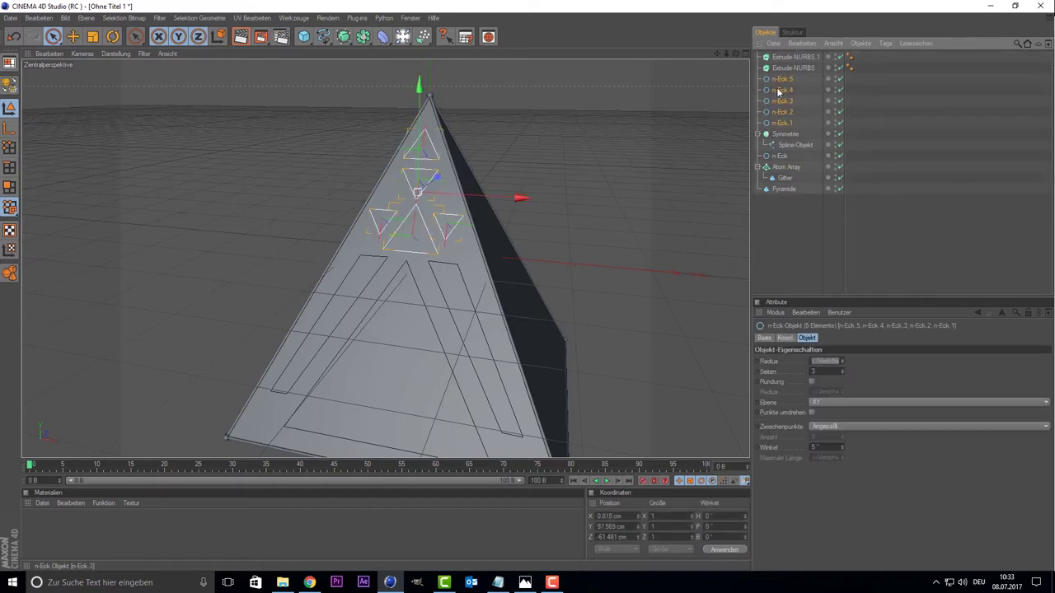
Step: Parent the five triangles to Extrude-NURBS and enable Hierarchisch for a 20 cm extrusion
left_click_drag(781, 85, 805, 68)
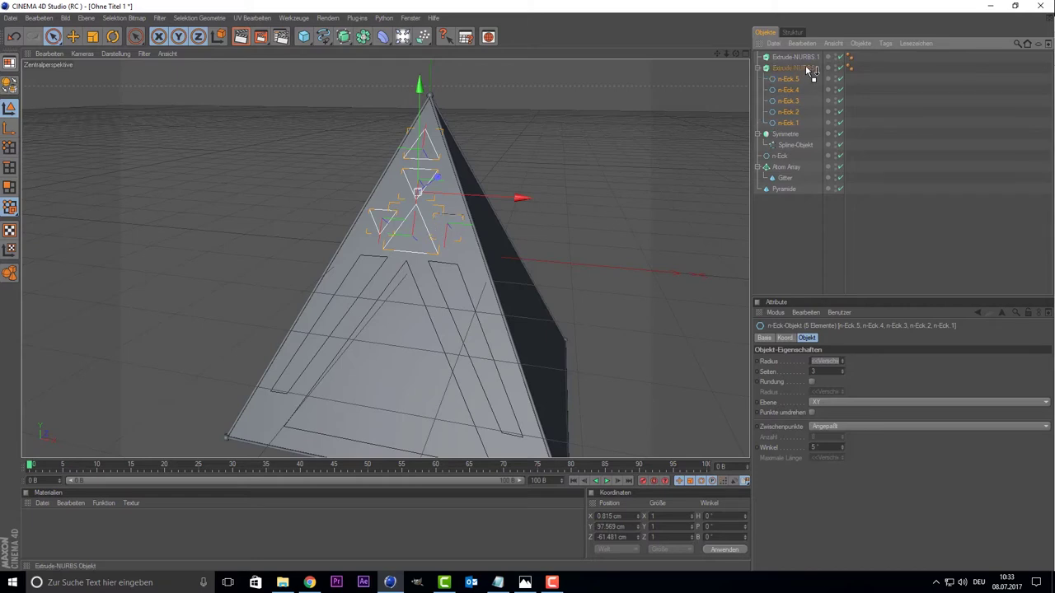
left_click(805, 68)
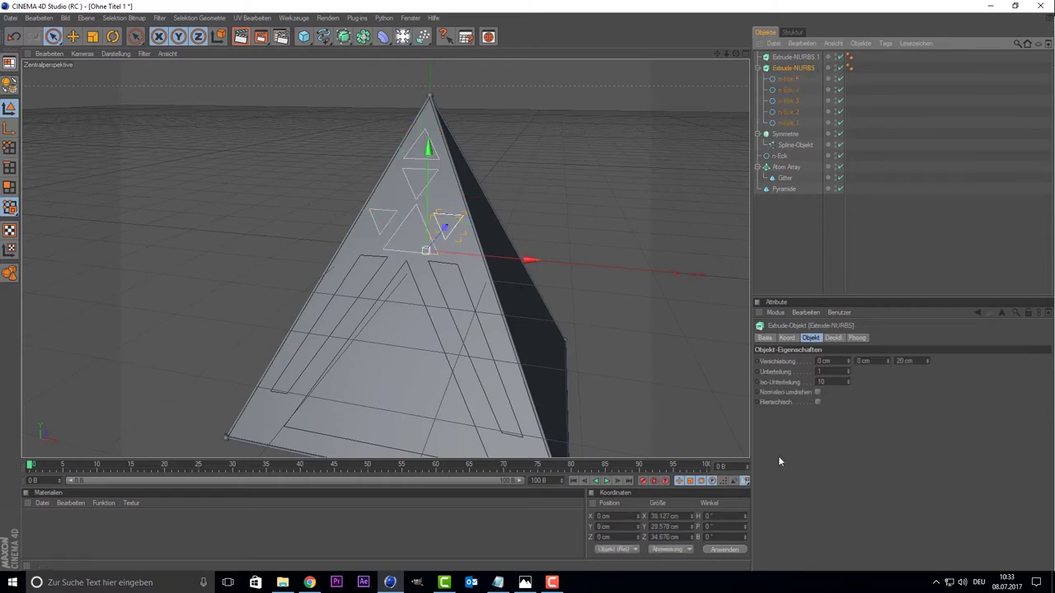
left_click(817, 401)
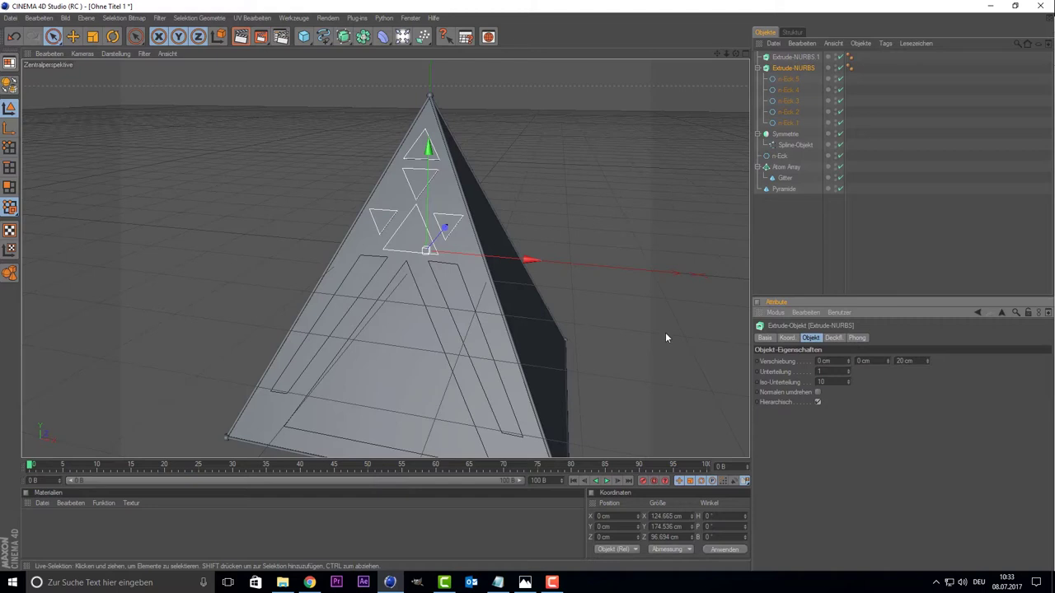
left_click_drag(736, 52, 725, 66)
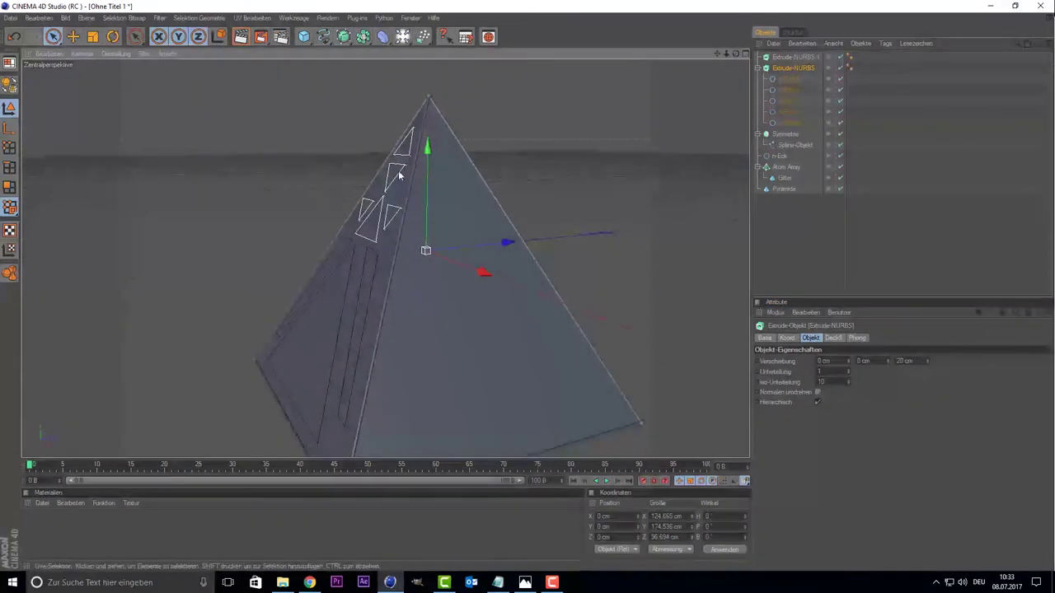
left_click_drag(459, 247, 449, 247)
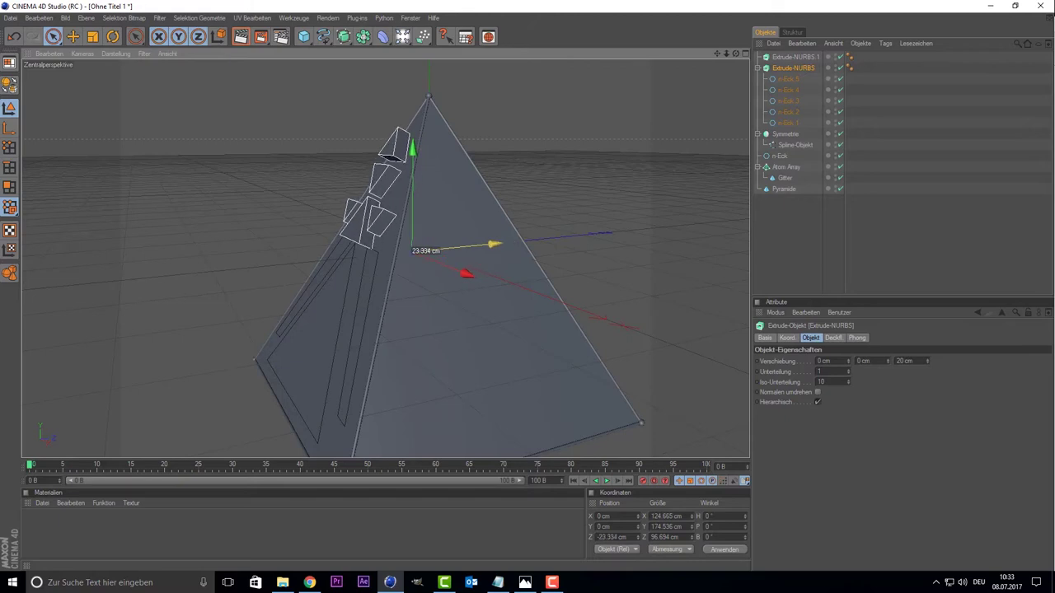
Step: Try shifting the extruded triangles along Z, undoing each attempt
left_click_drag(449, 247, 449, 247)
key("ctrl+z")
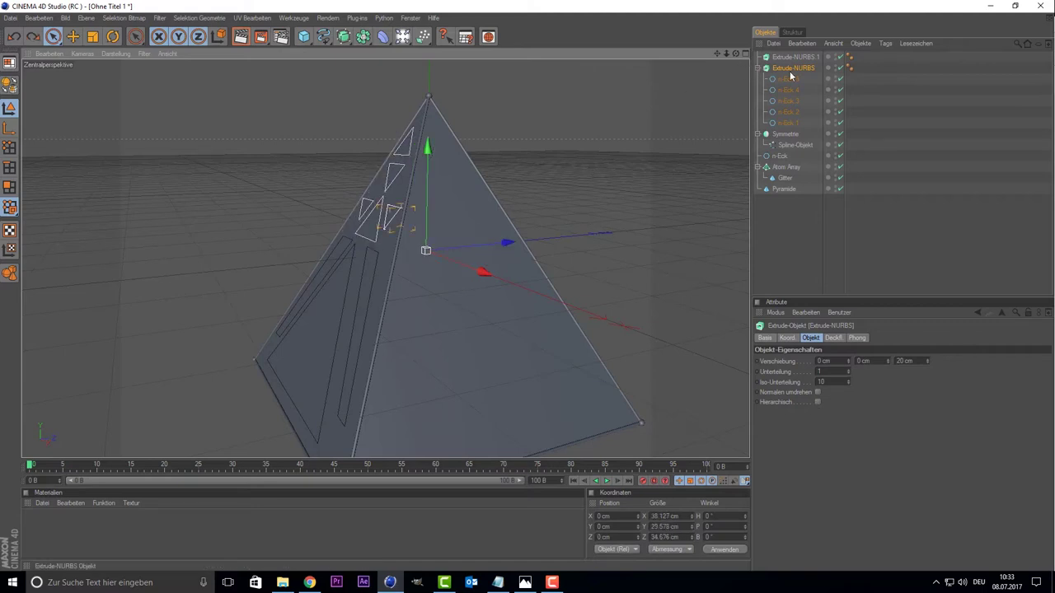
left_click(788, 78)
left_click(792, 69)
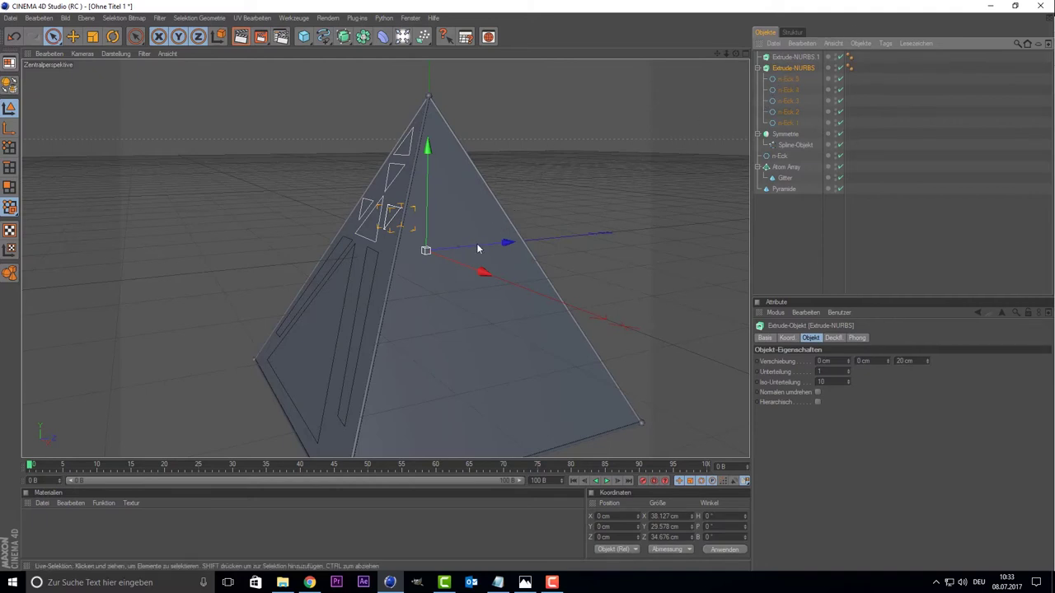
left_click_drag(477, 249, 455, 251)
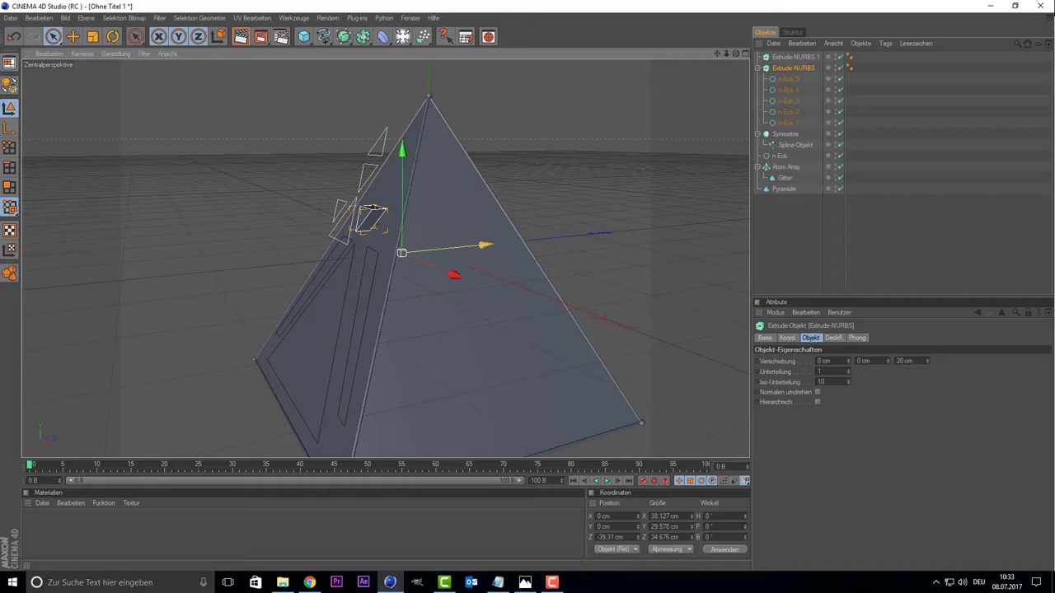
key("ctrl+z")
left_click(394, 213)
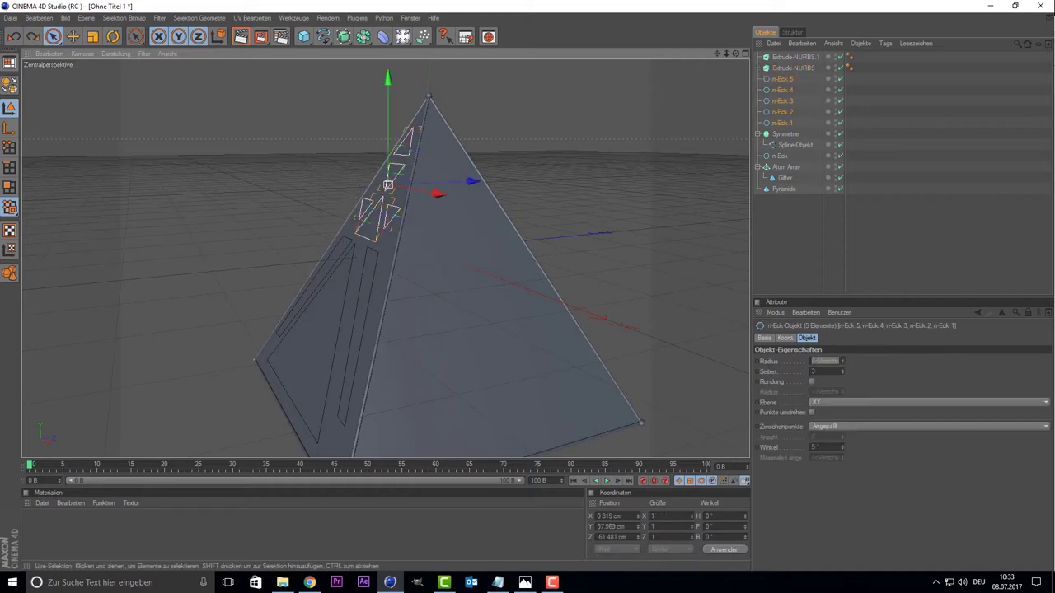
left_click(784, 68)
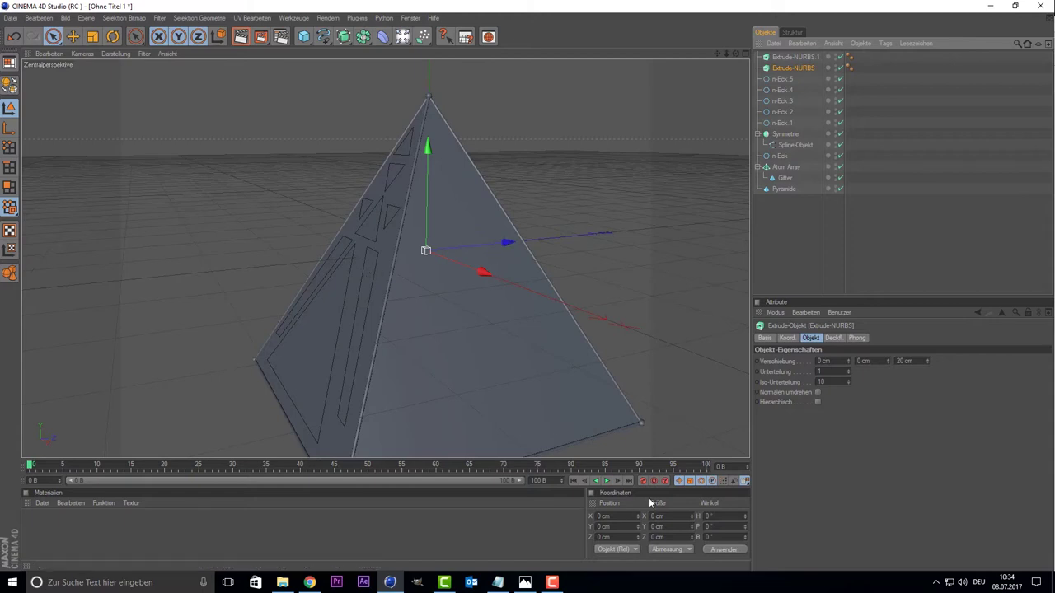
Step: Copy n-Eck.5's -26.39° pitch into the Extrude-NURBS P field
left_click(781, 79)
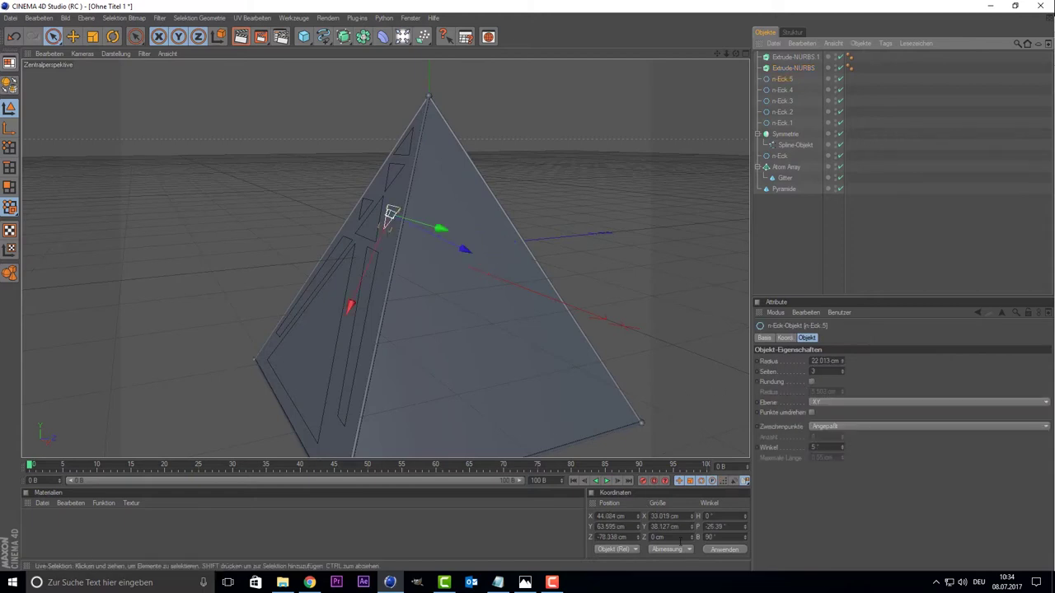
double_click(714, 526)
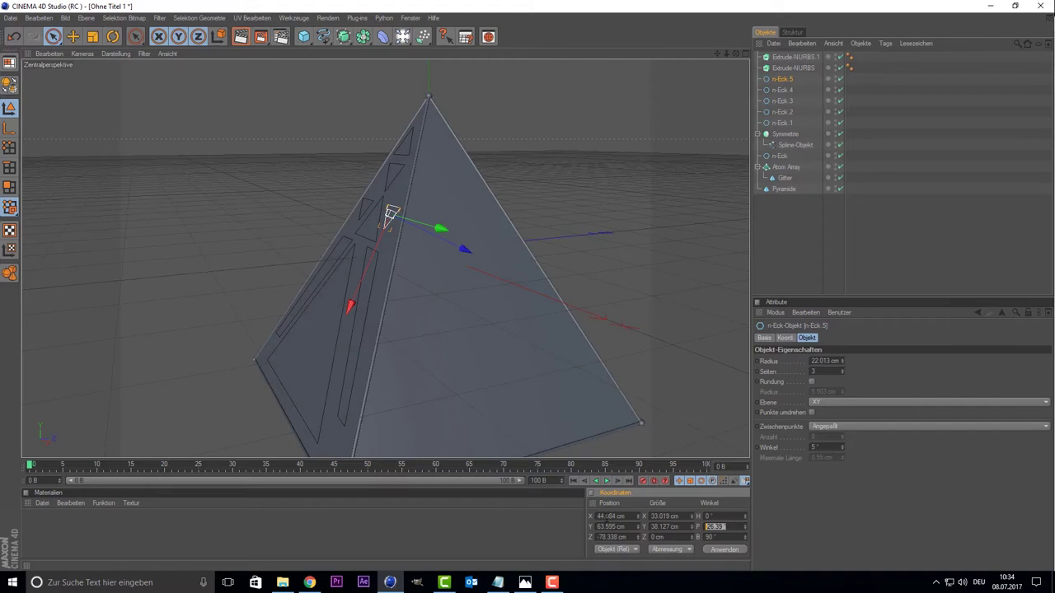
left_click(791, 67)
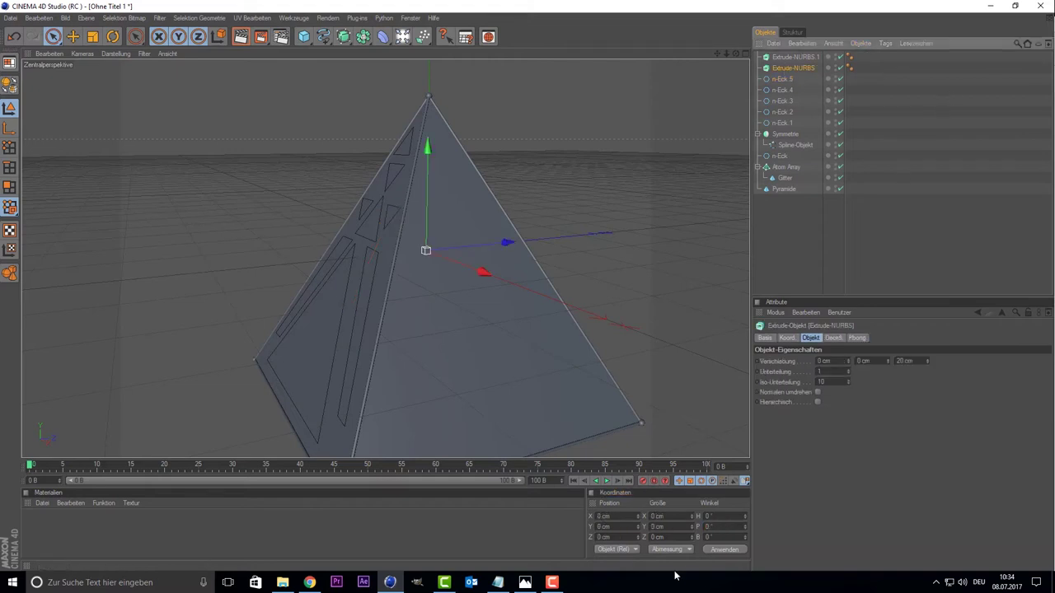
double_click(718, 527)
type("-26.39")
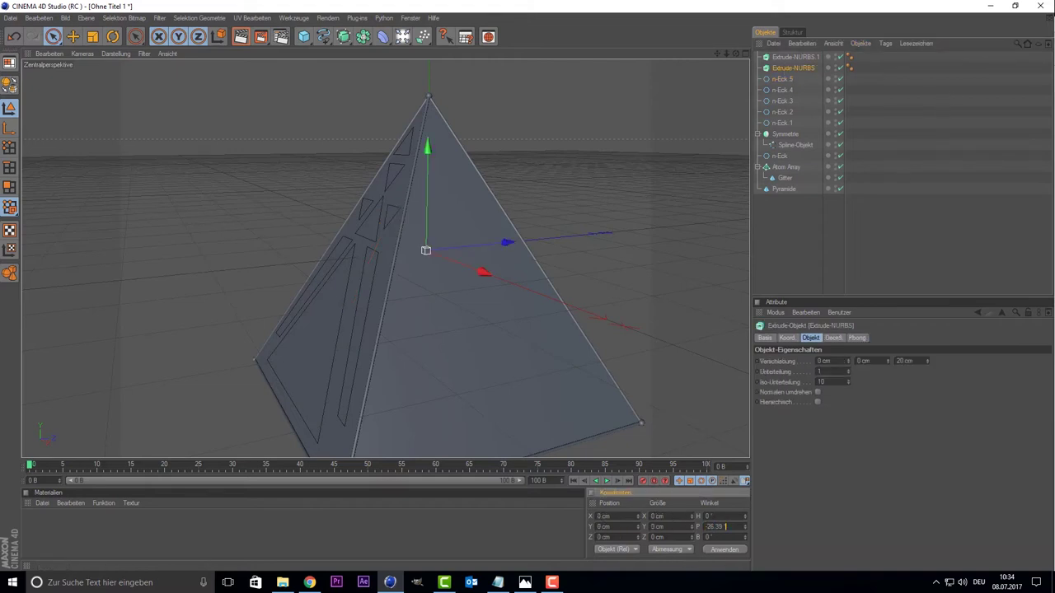
left_click(721, 550)
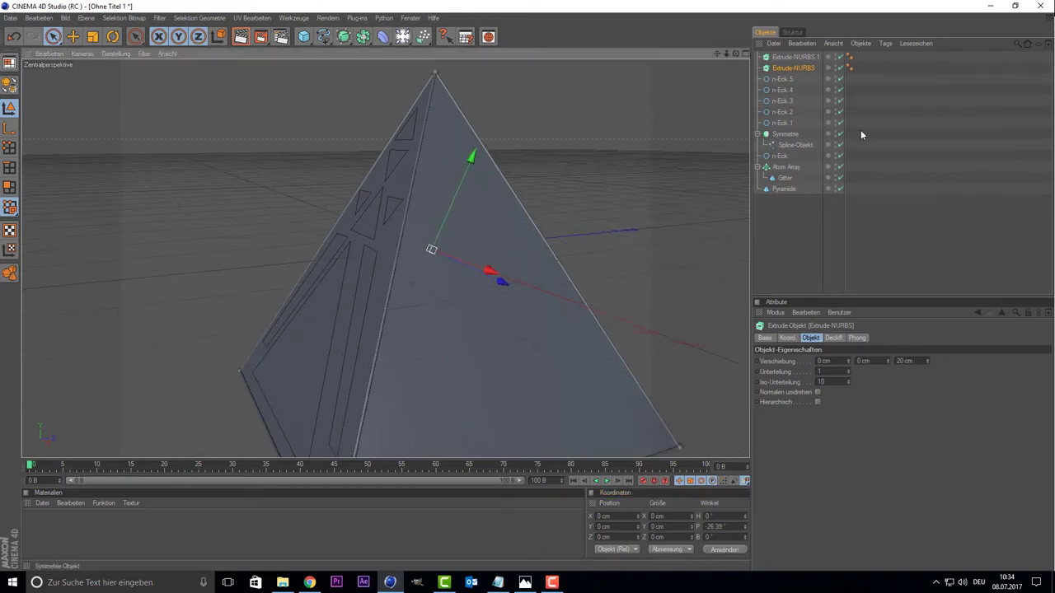
Step: Re-enable Hierarchisch and slide the extruded triangles flush onto the pyramid face
mouse_move(859, 130)
left_mouse_down()
mouse_move(762, 72)
mouse_move(790, 70)
left_mouse_up()
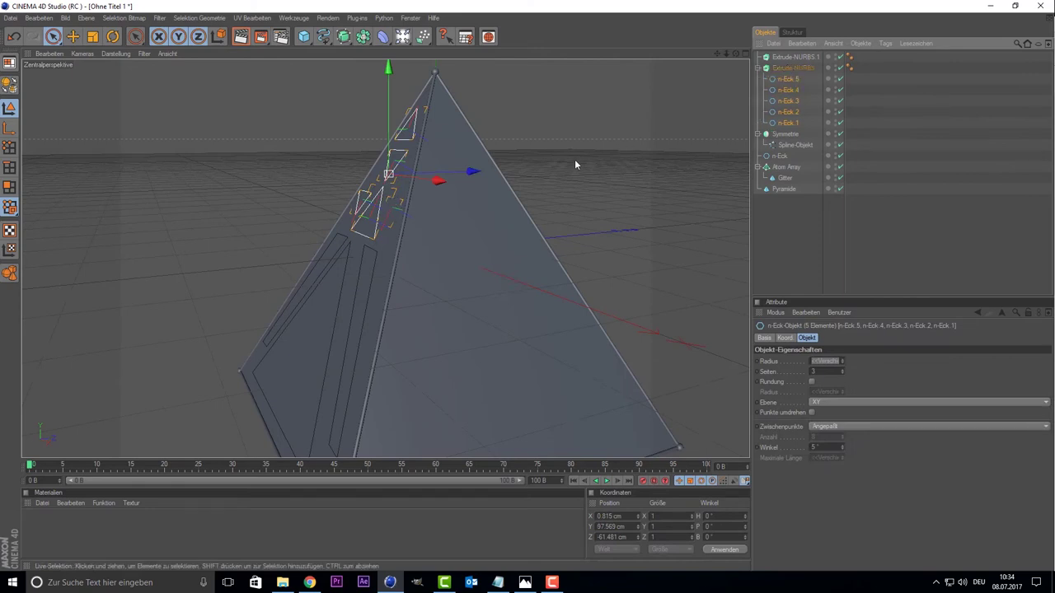
left_click_drag(480, 174, 448, 173)
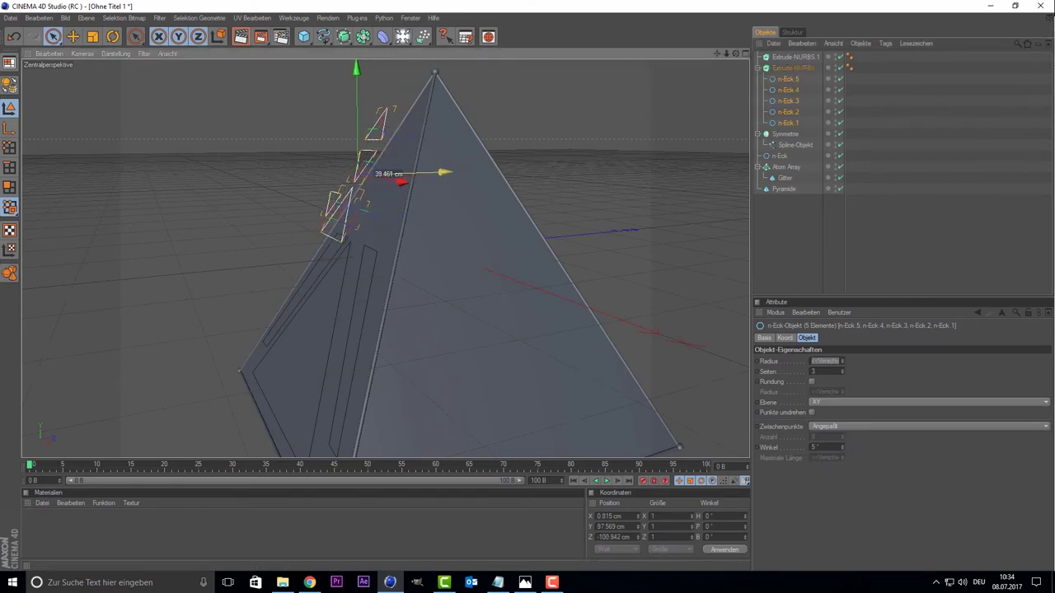
key("ctrl+z")
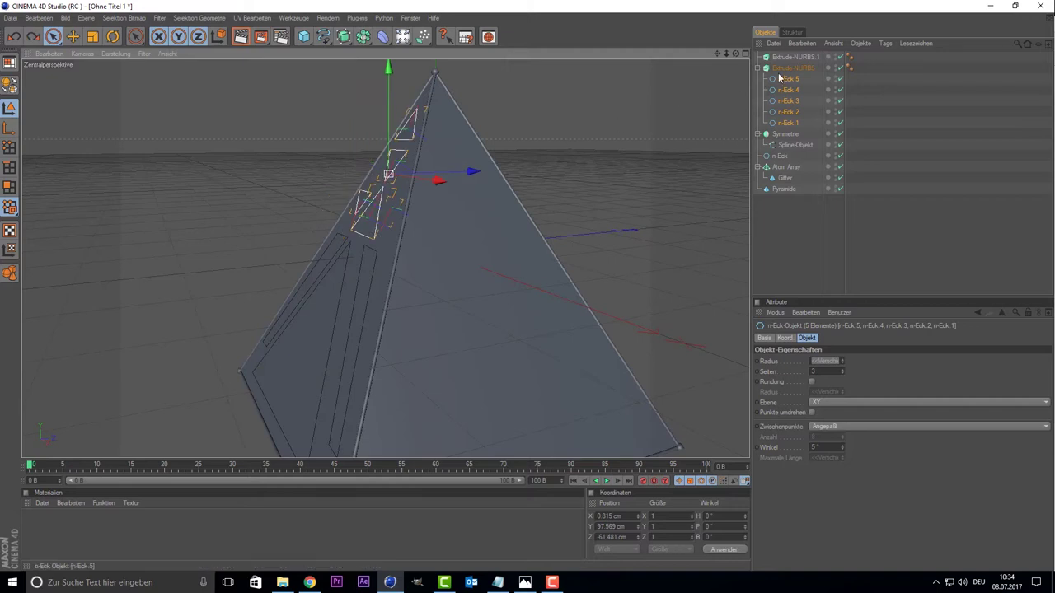
left_click(792, 67)
left_click(818, 402)
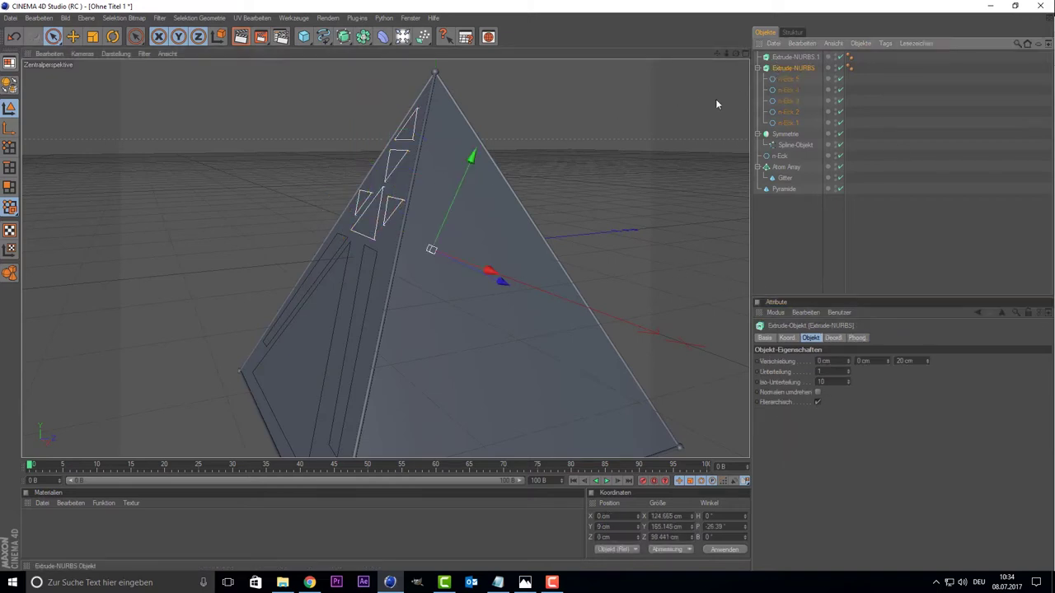
left_click_drag(502, 283, 489, 276)
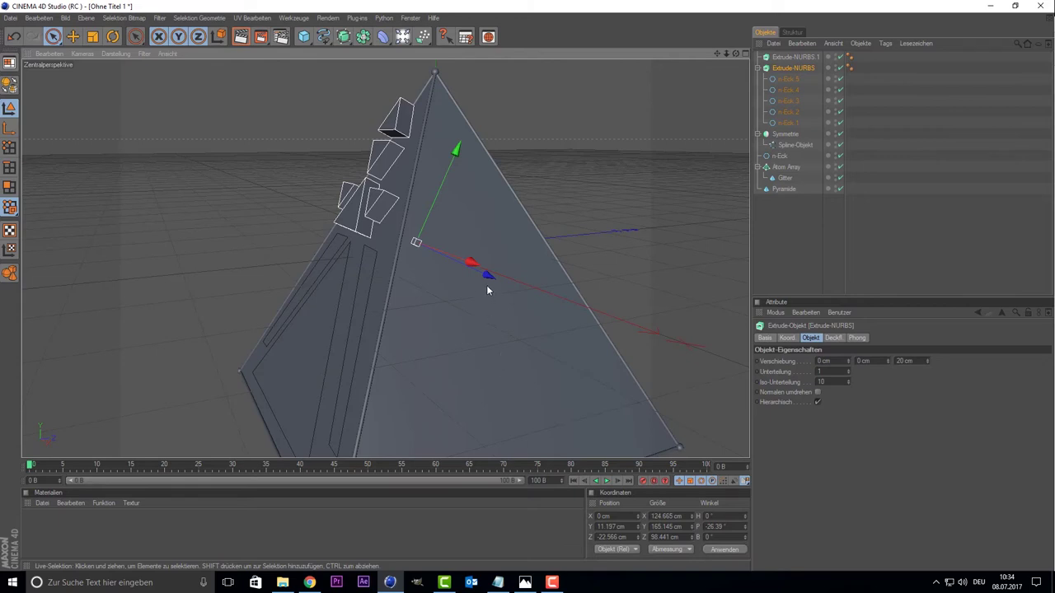
mouse_move(486, 287)
left_mouse_down()
mouse_move(503, 294)
mouse_move(501, 281)
left_mouse_up()
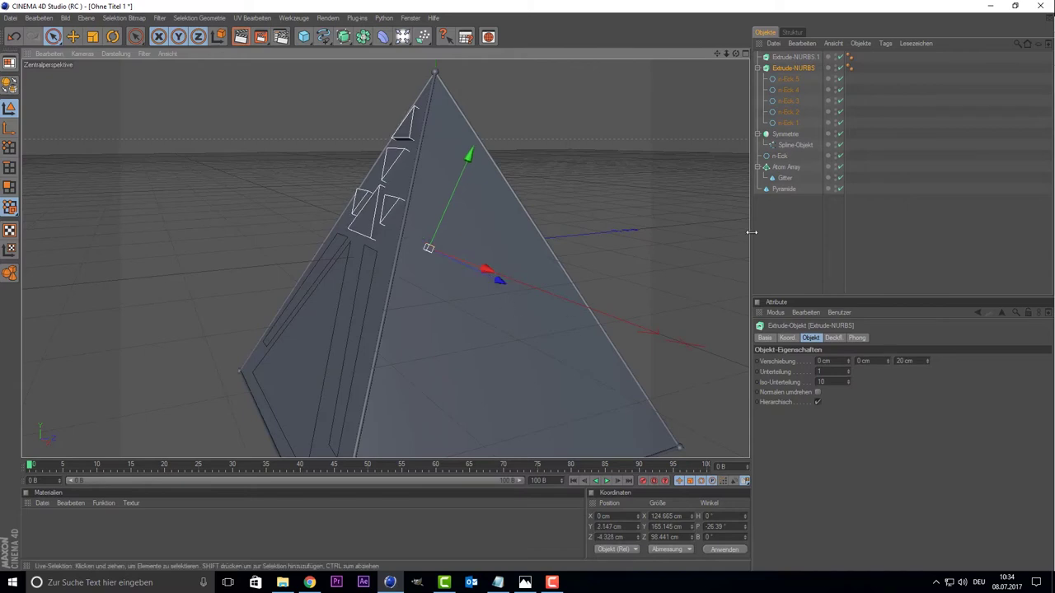
left_click(338, 414)
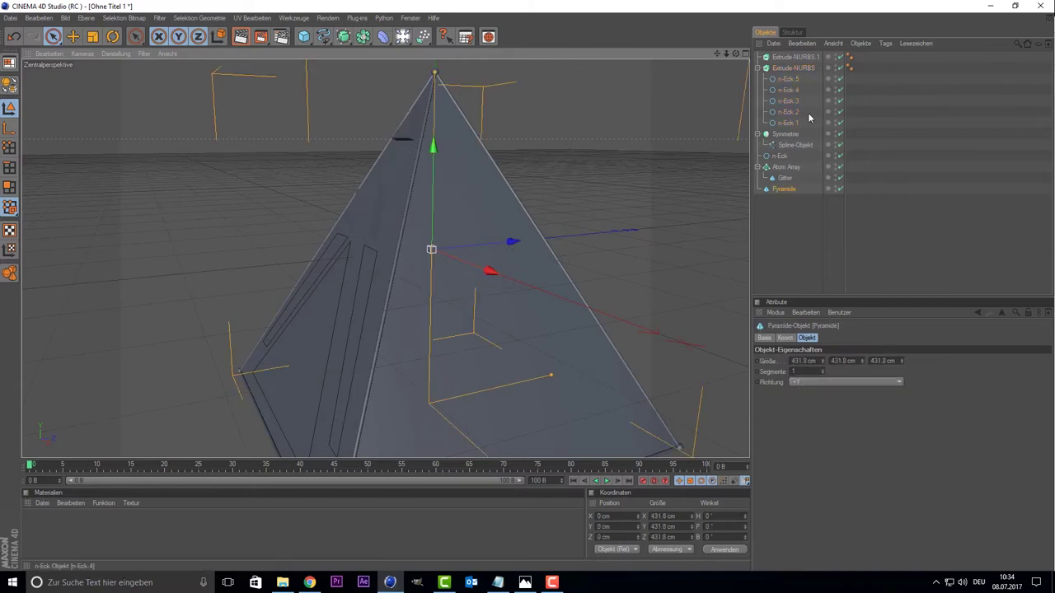
Step: Nest Symmetrie in the second Extrude-NURBS and move its strips to Z 87.856 cm
left_click(779, 135)
left_click_drag(798, 80, 798, 76)
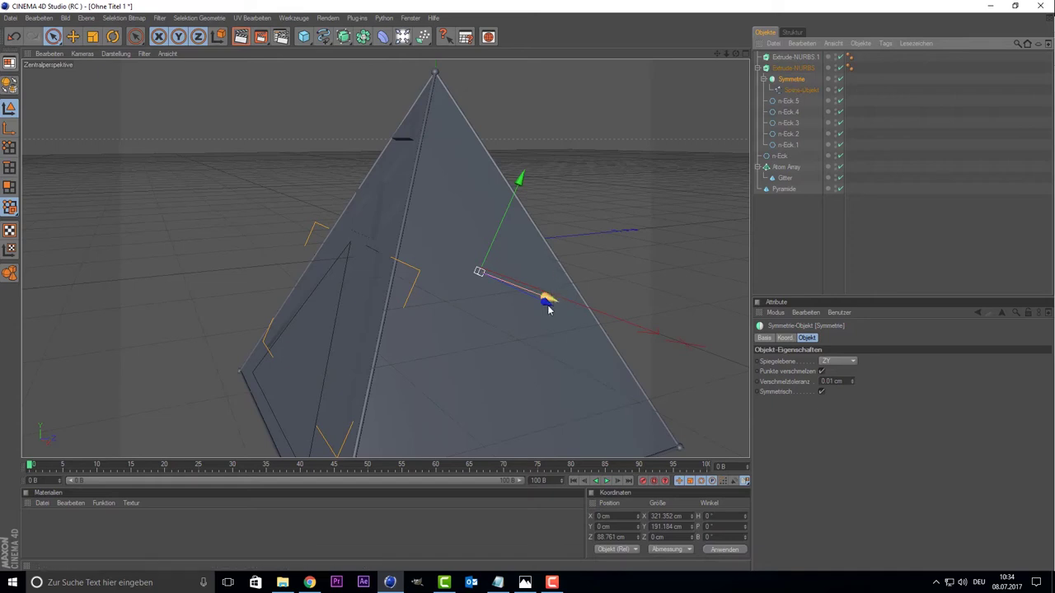
key("ctrl+z")
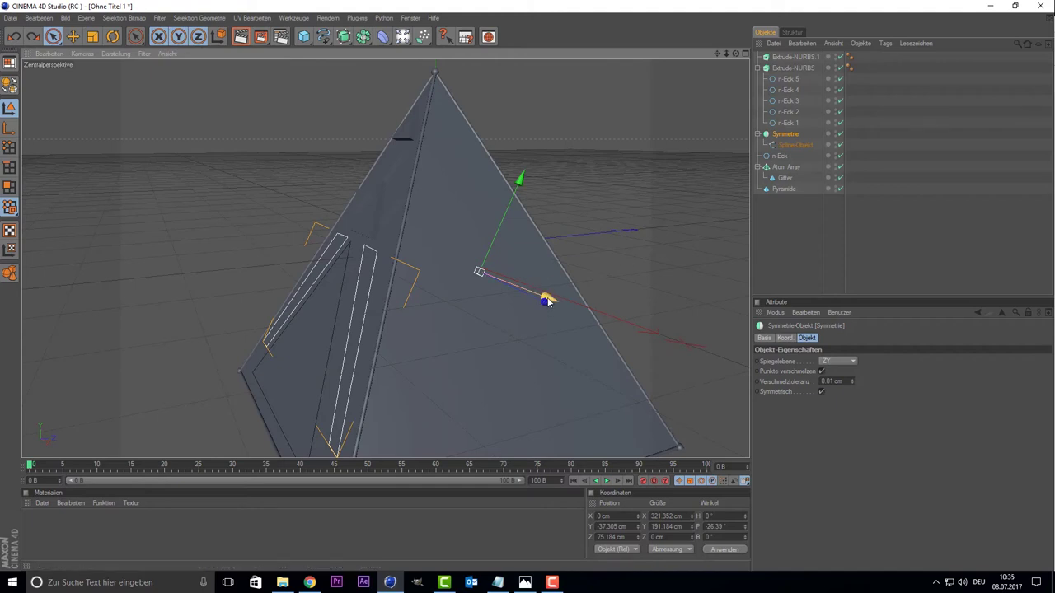
left_click_drag(546, 309, 550, 325)
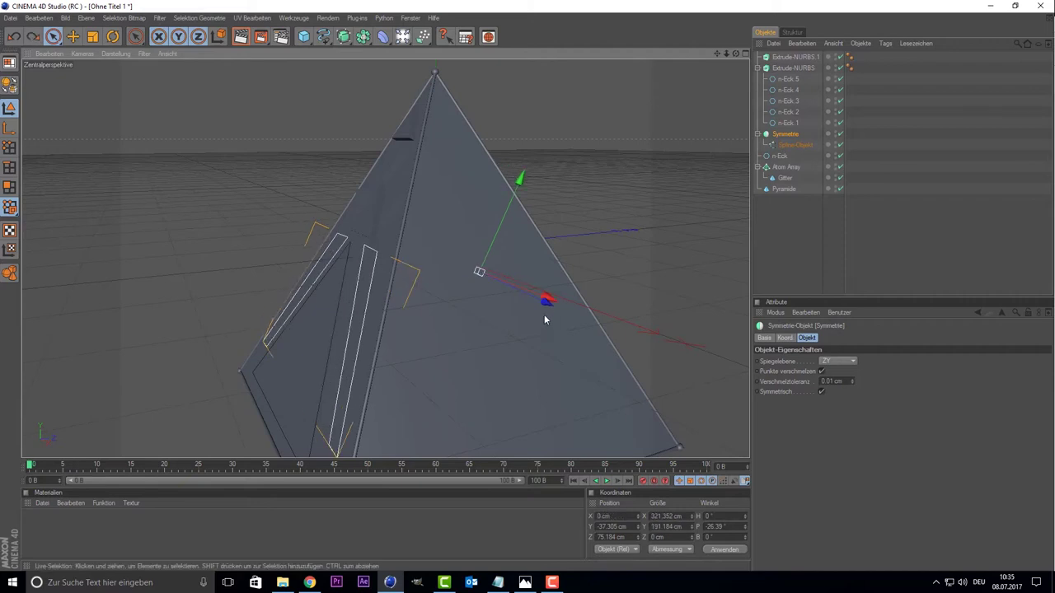
left_click(548, 313)
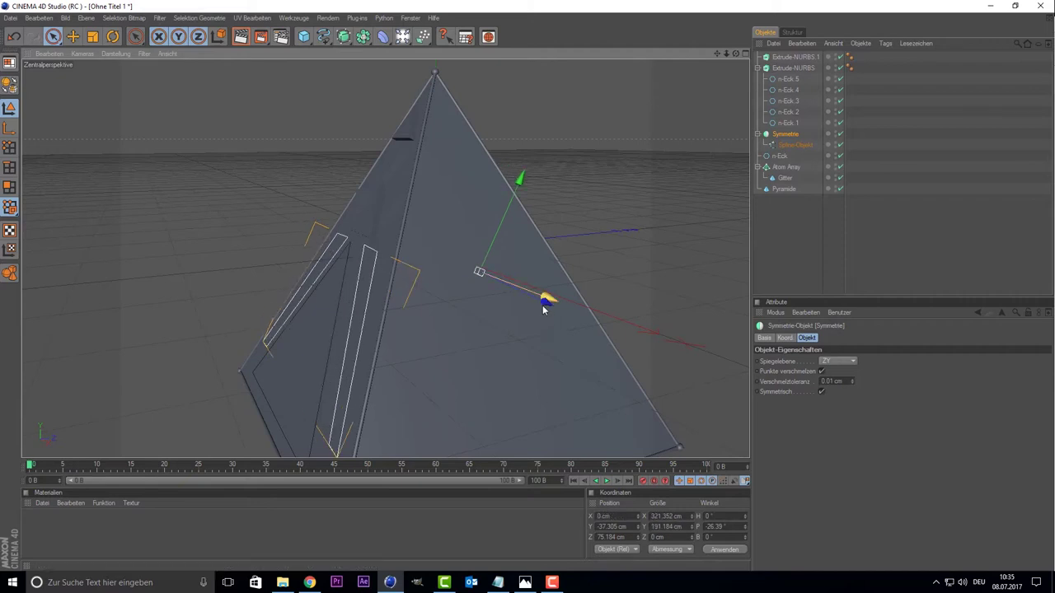
scroll(534, 309, "up", 5)
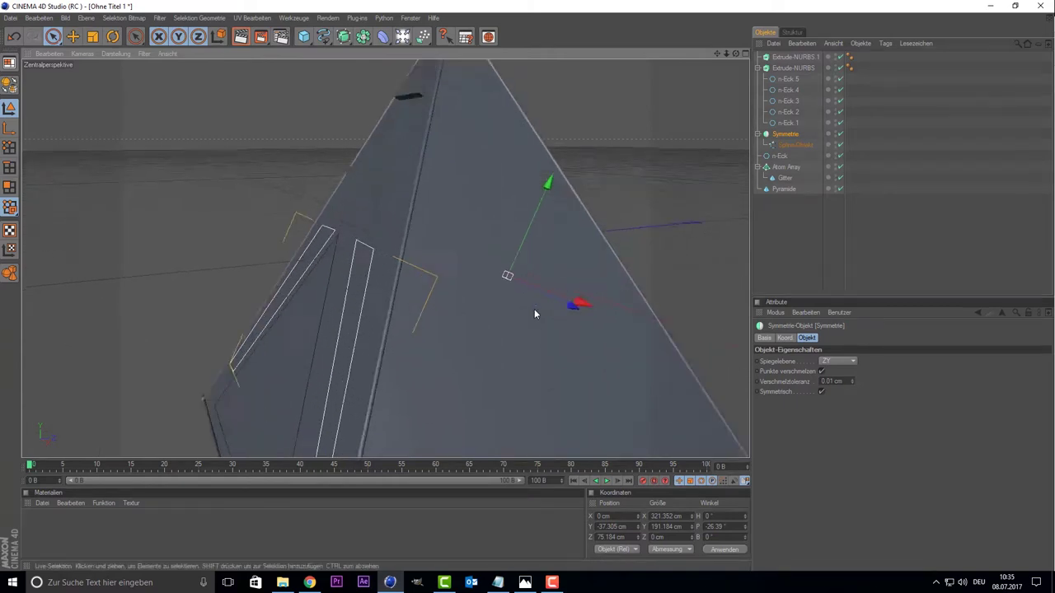
left_click_drag(581, 310, 575, 307)
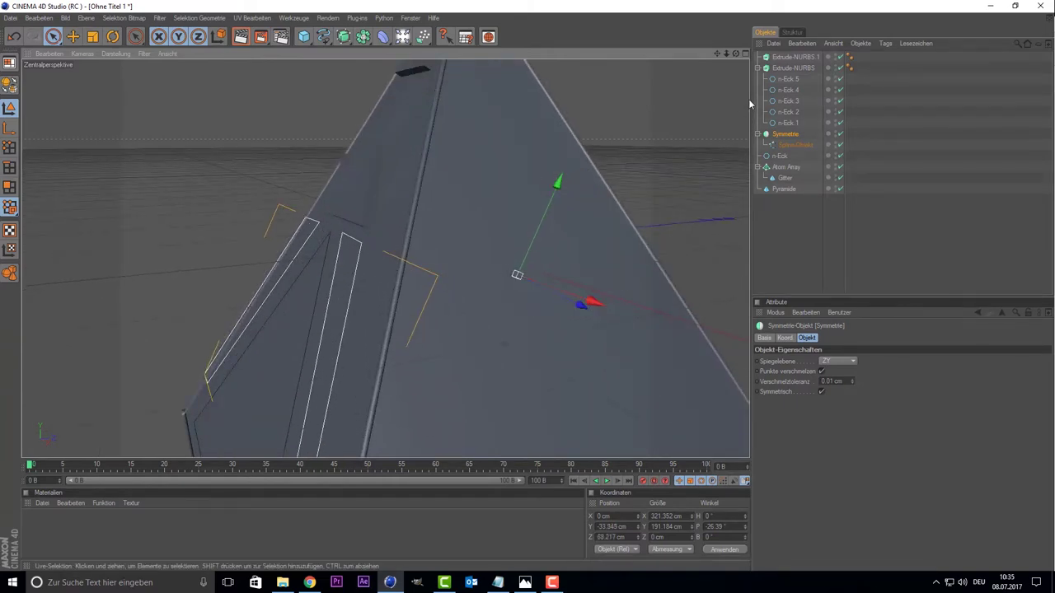
left_click_drag(787, 76, 784, 71)
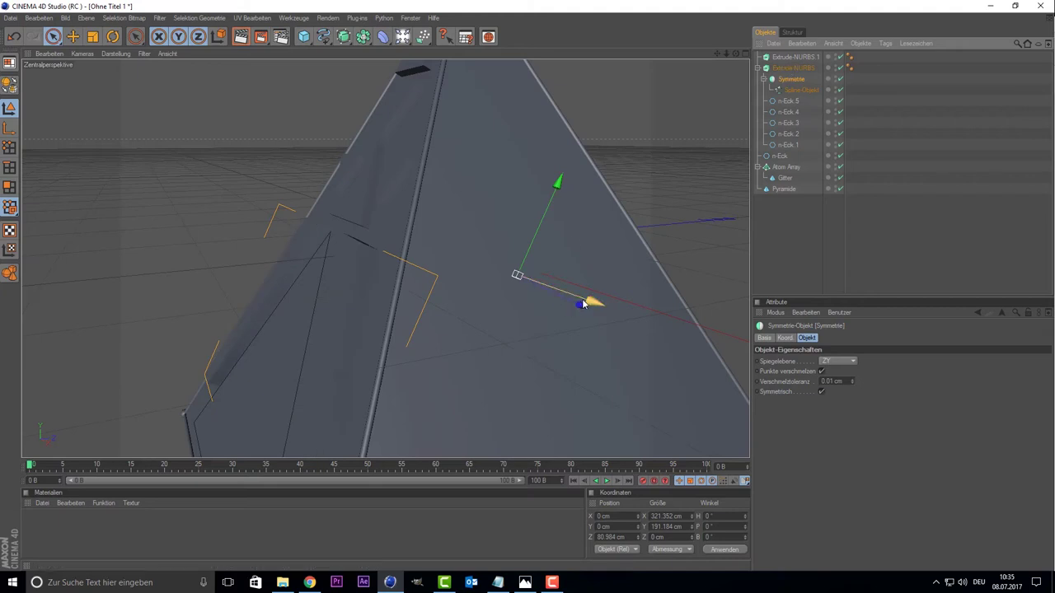
left_click_drag(581, 306, 584, 307)
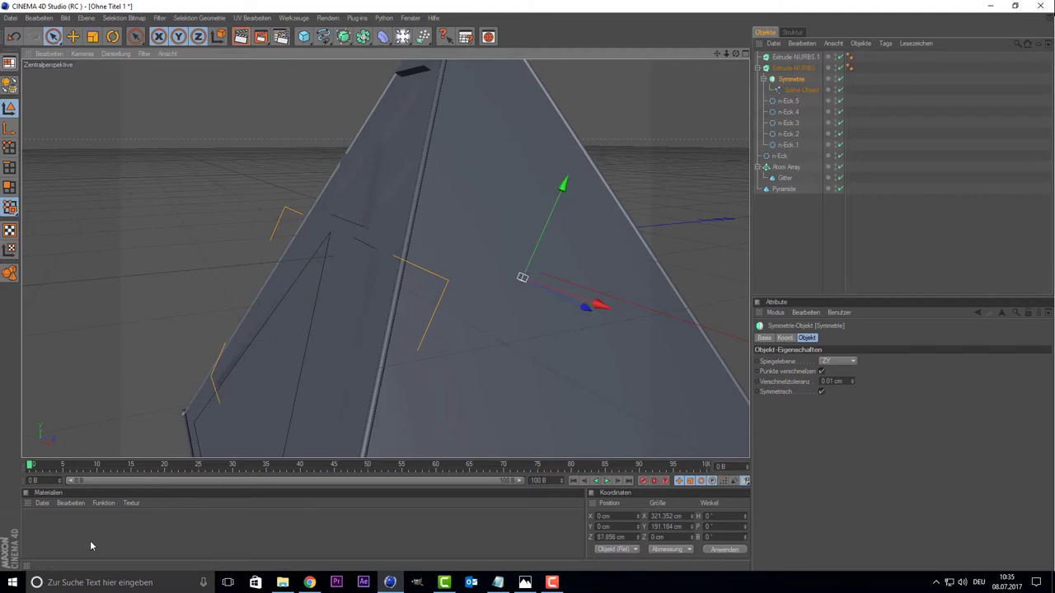
scroll(502, 147, "down", 3)
scroll(501, 166, "up", 3)
scroll(503, 144, "down", 3)
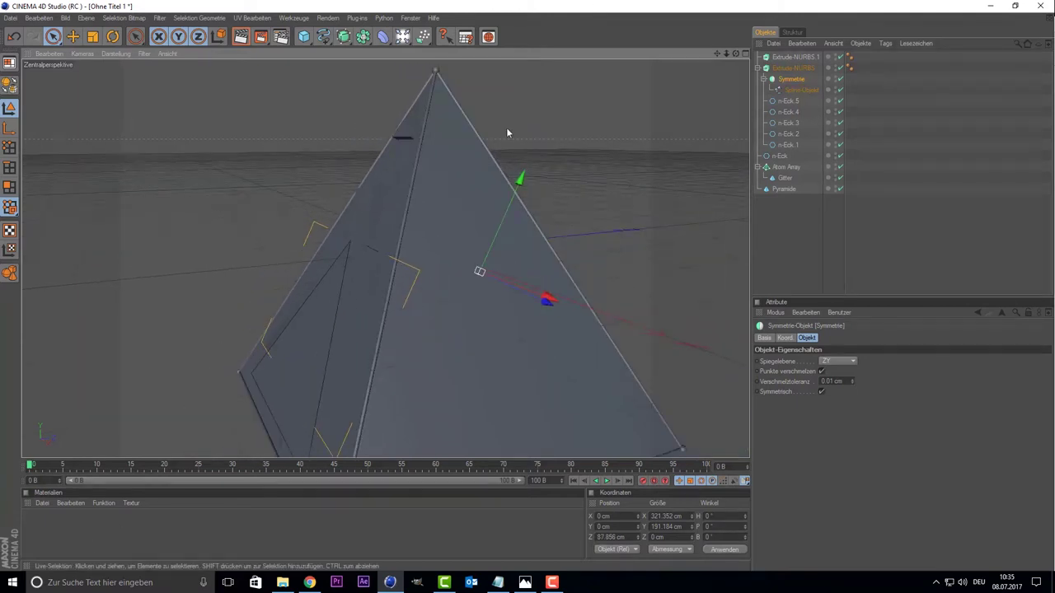
Step: Render the current view, switch to four viewports, and review the Sith Holocron reference photo
left_click(482, 39)
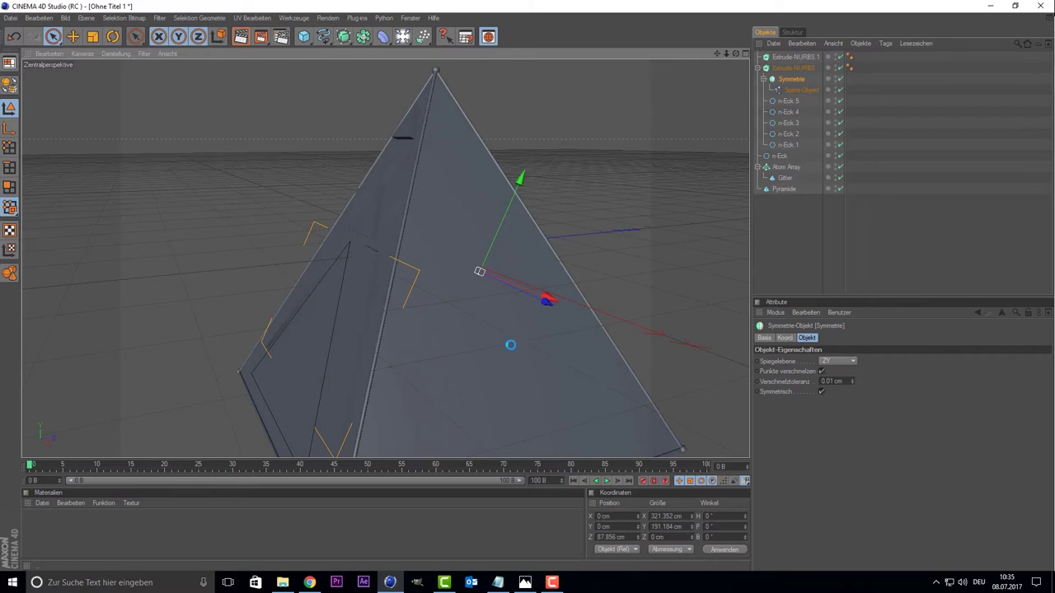
key("F5")
left_click(524, 584)
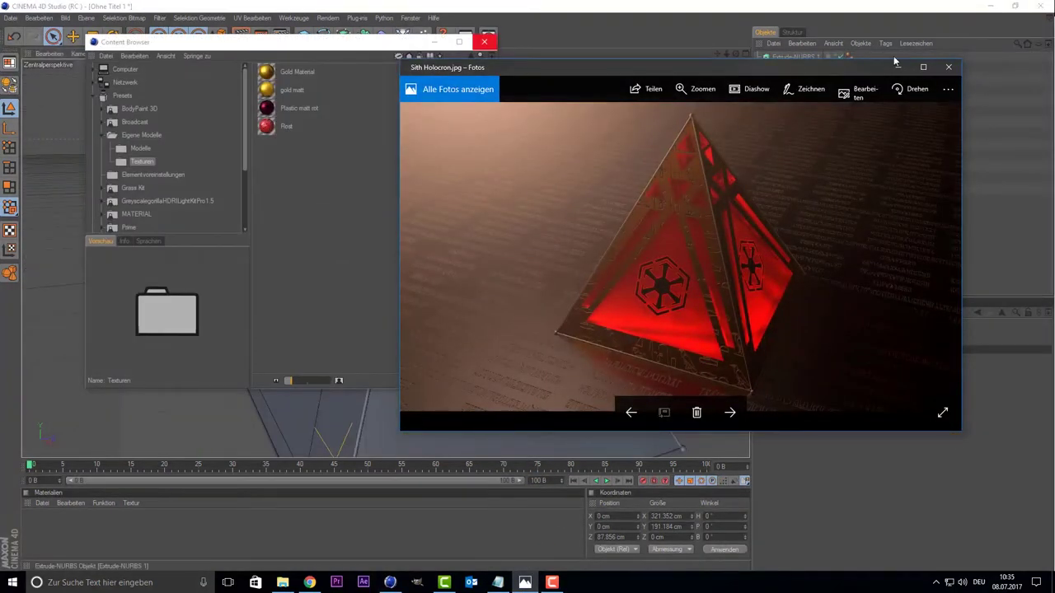
left_click(897, 67)
Step: Add the 'gold matt' material from the Content Browser to the Material Manager
left_click(280, 95)
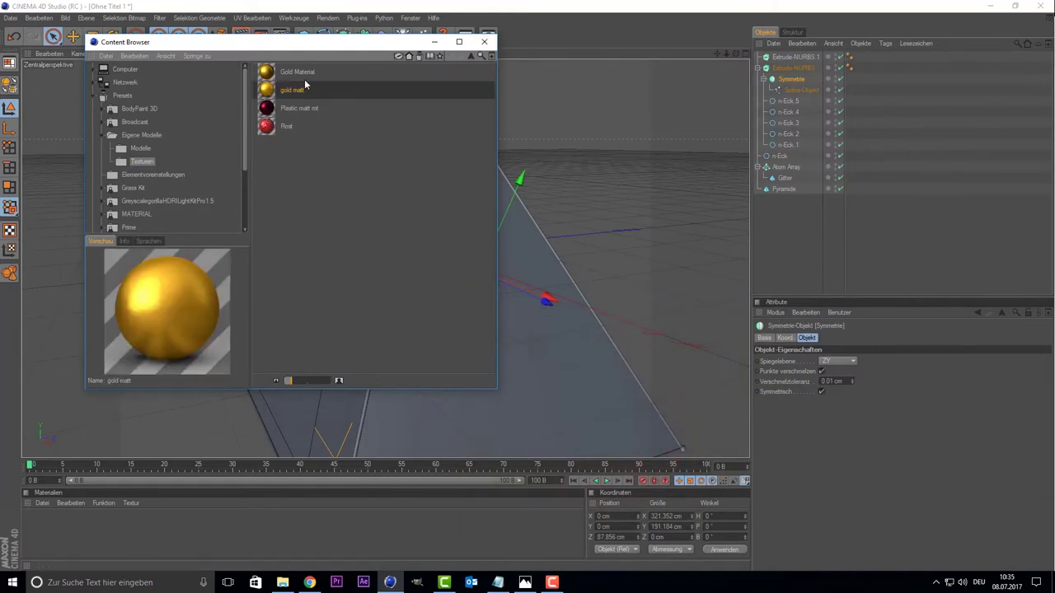
left_click_drag(301, 91, 162, 519)
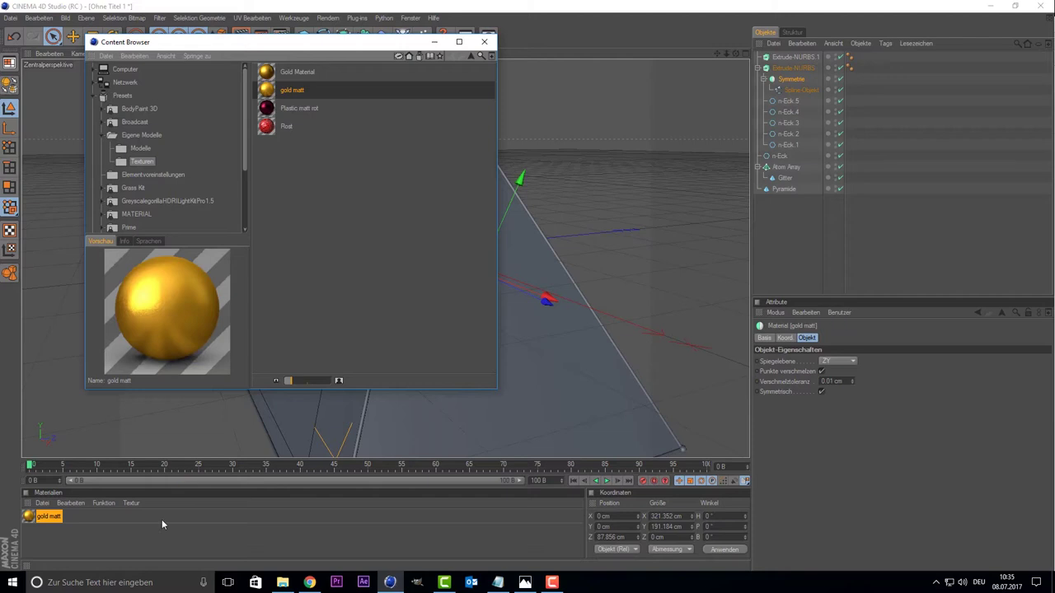
left_click(484, 41)
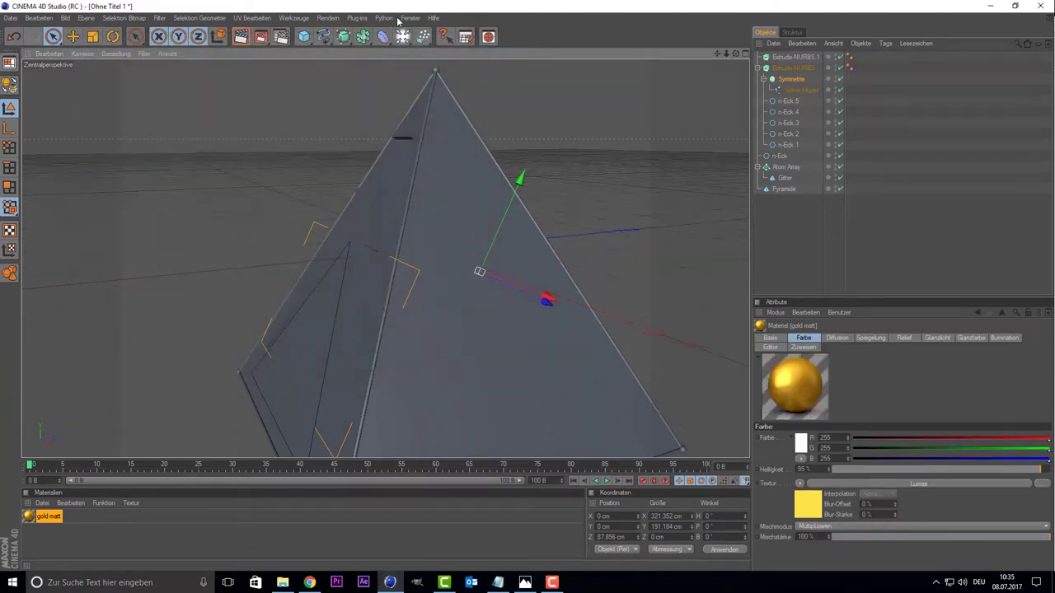
Step: Restore the Standard layout and apply 'gold matt' to the Pyramide object
left_click(409, 18)
mouse_move(459, 34)
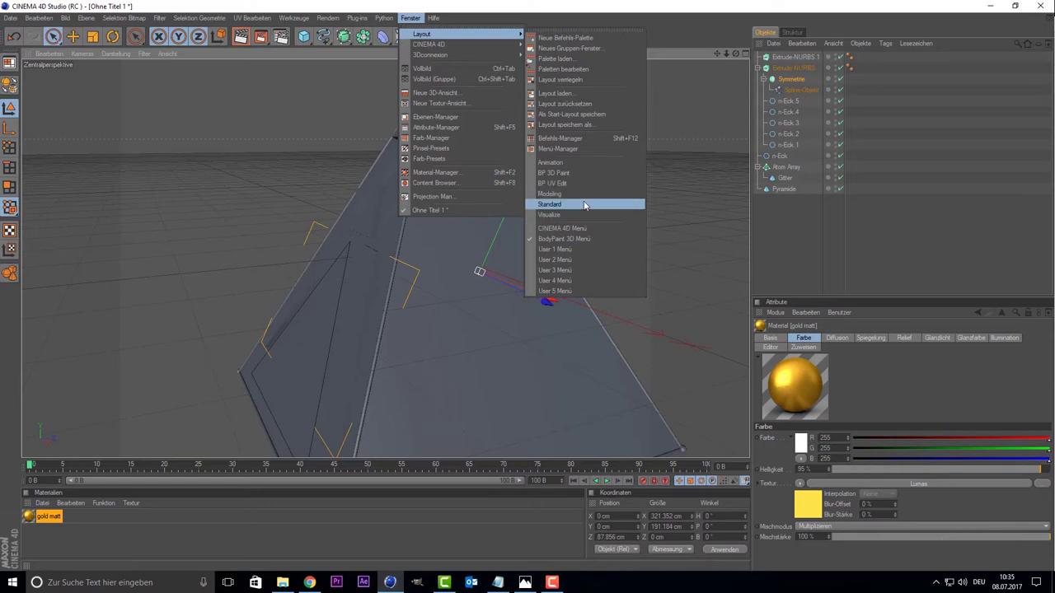
left_click(576, 204)
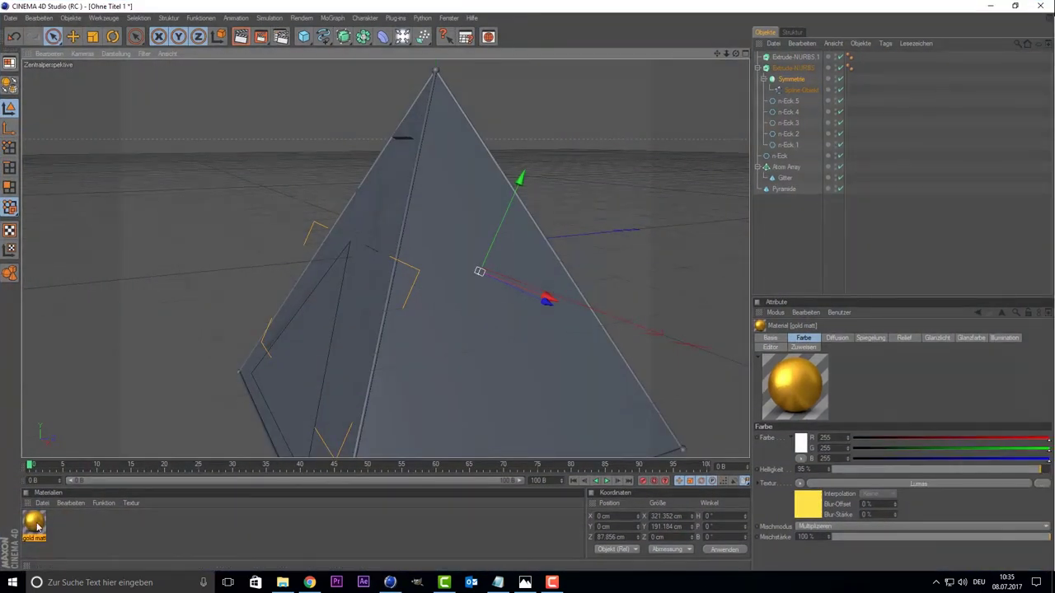
left_click_drag(535, 372, 534, 372)
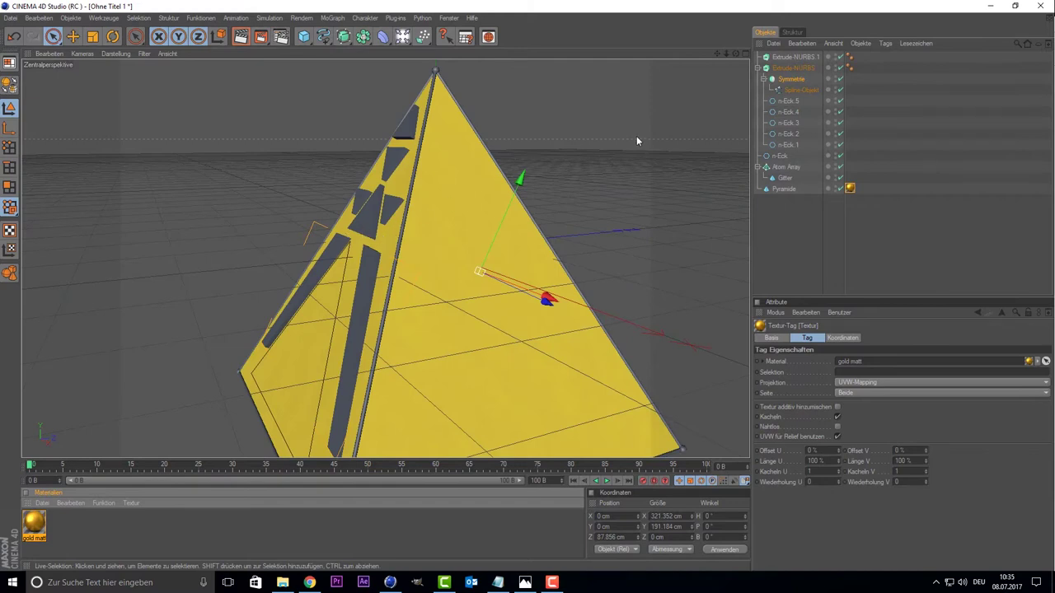
left_click_drag(736, 55, 527, 59)
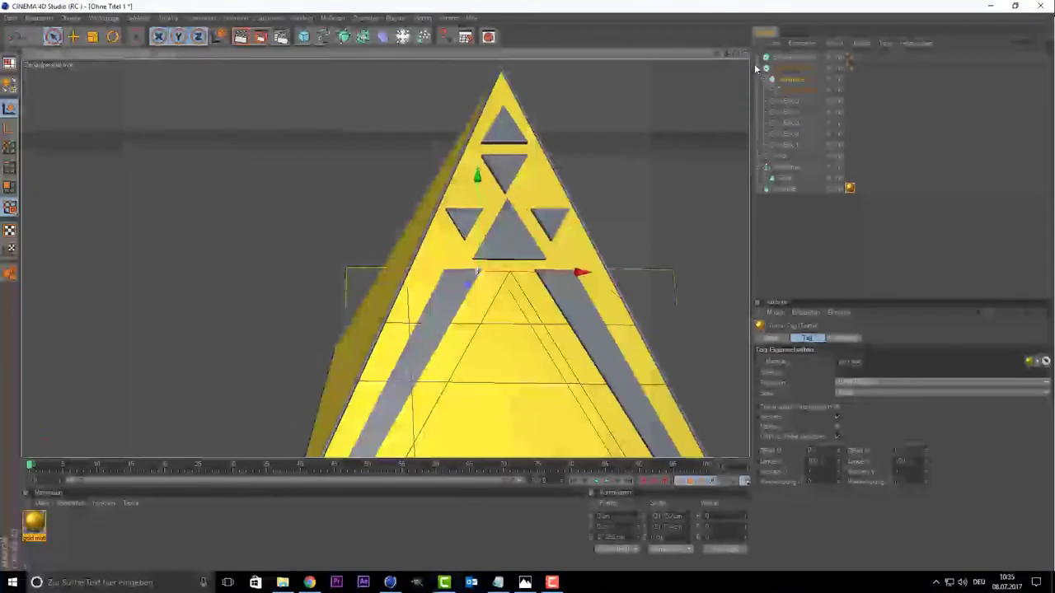
Step: Rearrange the n-Eck shapes in the hierarchy, keeping the triangle outside Extrude-NURBS.1
left_click(783, 188)
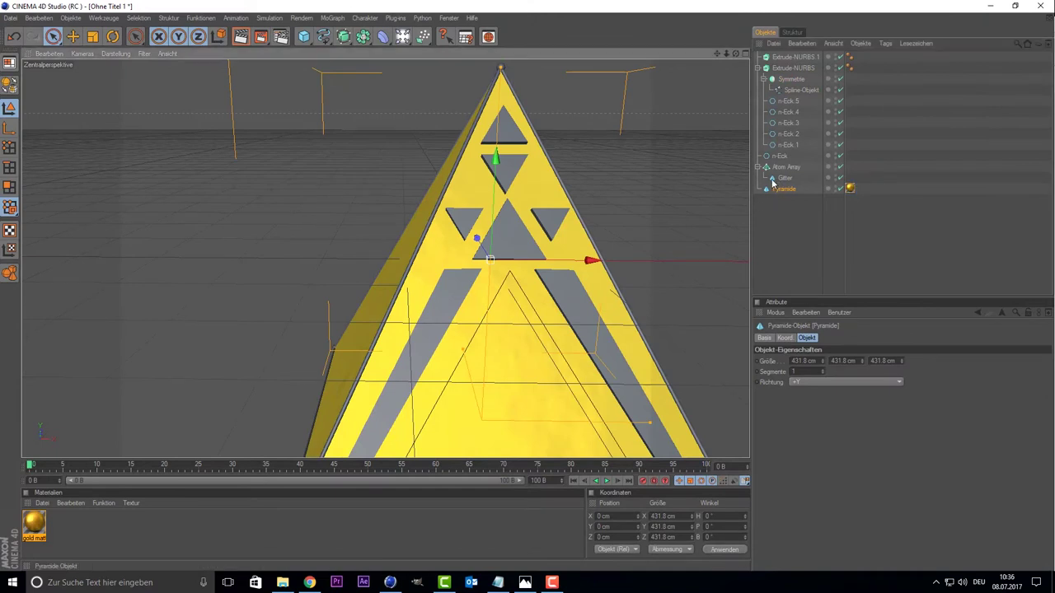
left_click(779, 156)
mouse_move(789, 121)
left_mouse_down()
mouse_move(783, 58)
mouse_move(660, 59)
left_mouse_up()
scroll(722, 160, "down", 2)
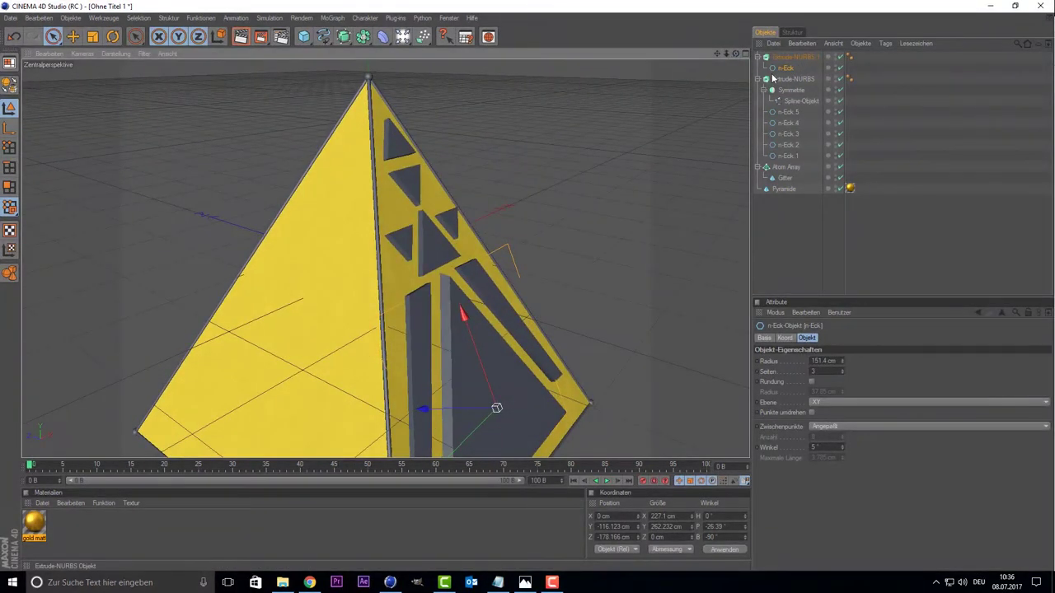
left_click_drag(780, 70, 777, 224)
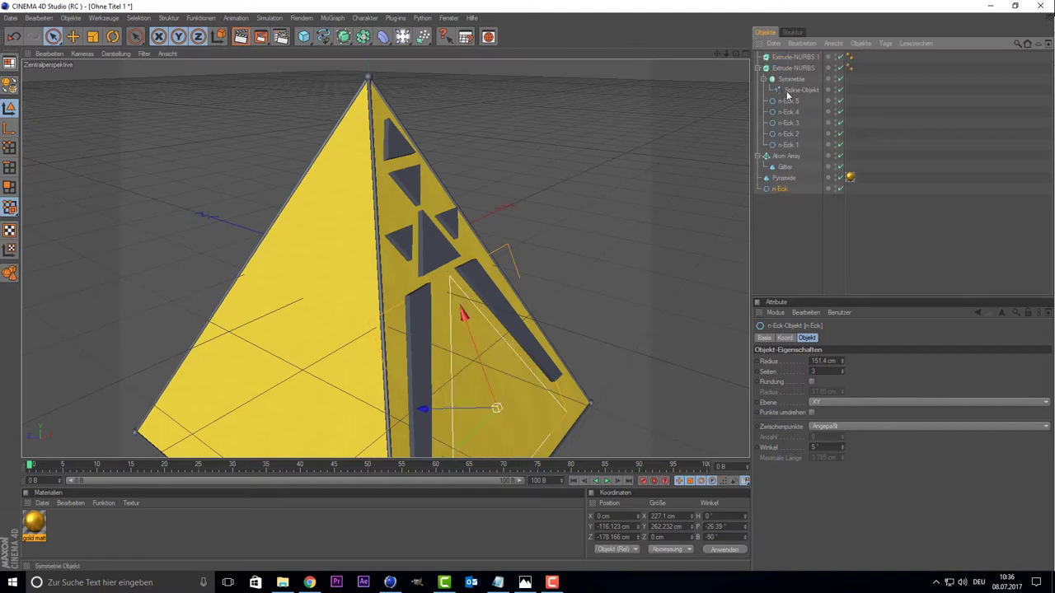
left_click(787, 123)
left_click(779, 188)
left_click(714, 527)
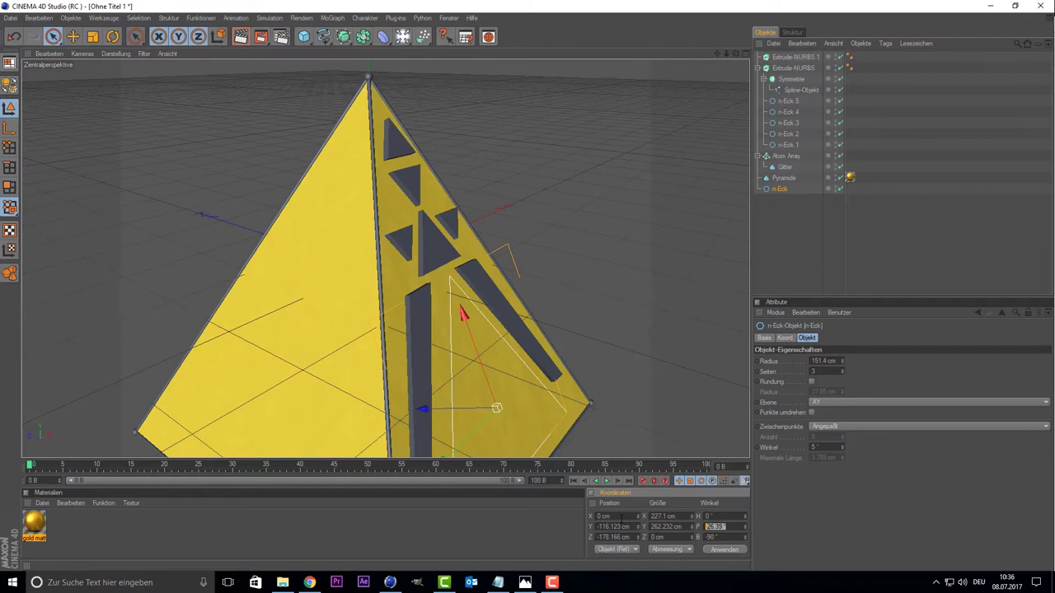
Step: Tilt Extrude-NURBS.1 to a pitch angle of -26.39°
left_click(776, 57)
left_click(714, 527)
type("-26.39")
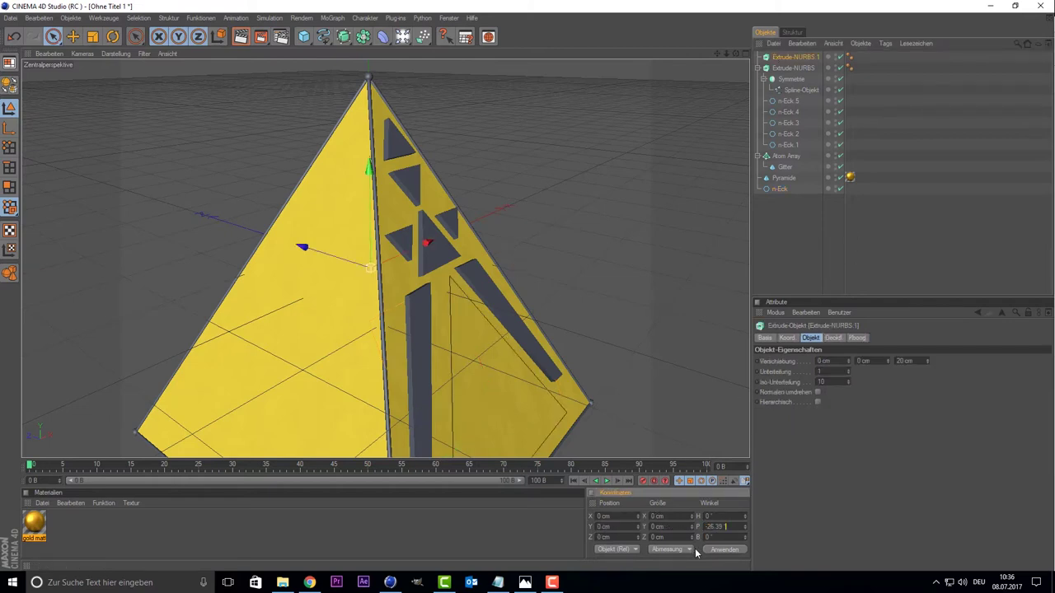
left_click(712, 552)
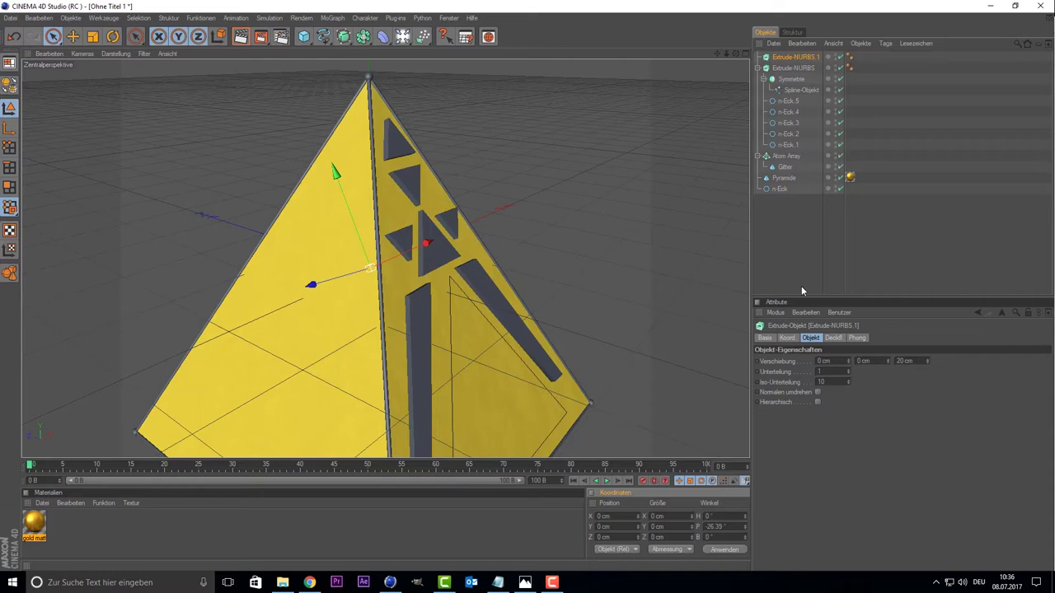
Step: Put the n-Eck inside Extrude-NURBS.1 and push the triangle slab onto the pyramid's front face
left_click(778, 191)
left_click_drag(781, 190, 799, 58)
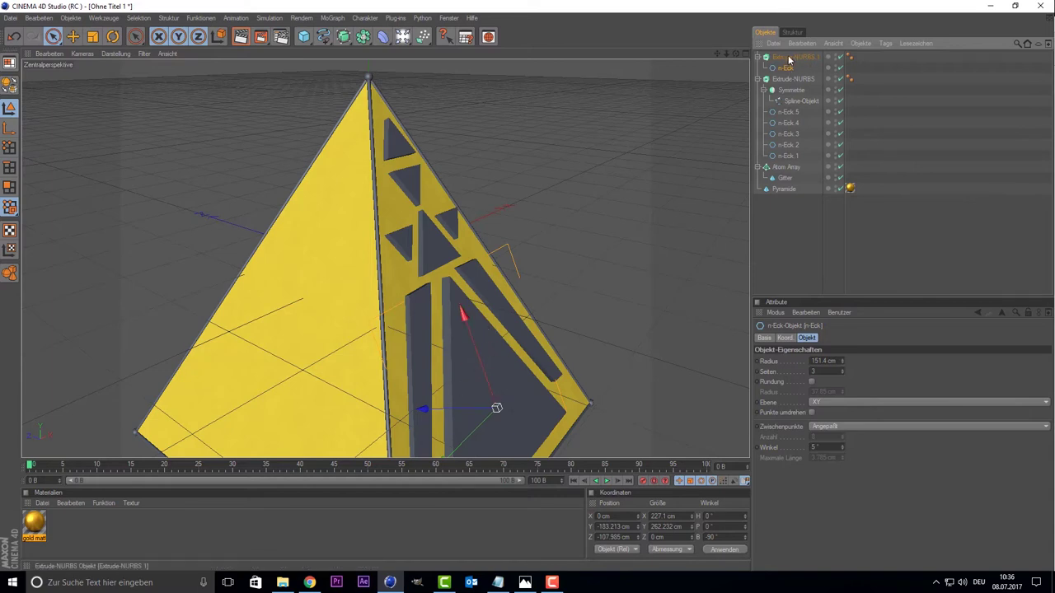
left_click(459, 381)
left_click_drag(737, 52, 563, 160)
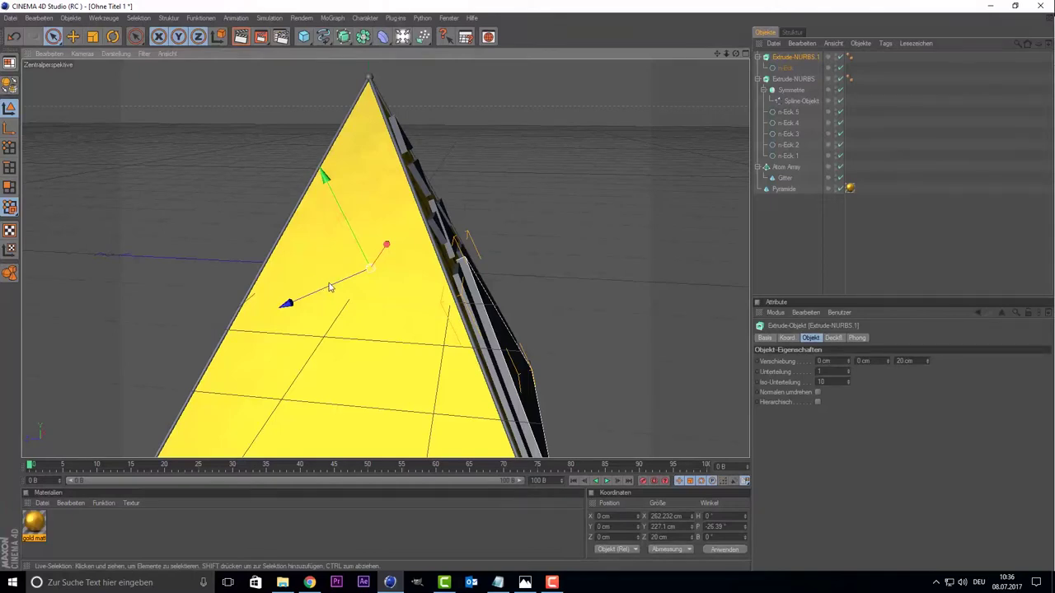
left_click_drag(287, 301, 284, 305)
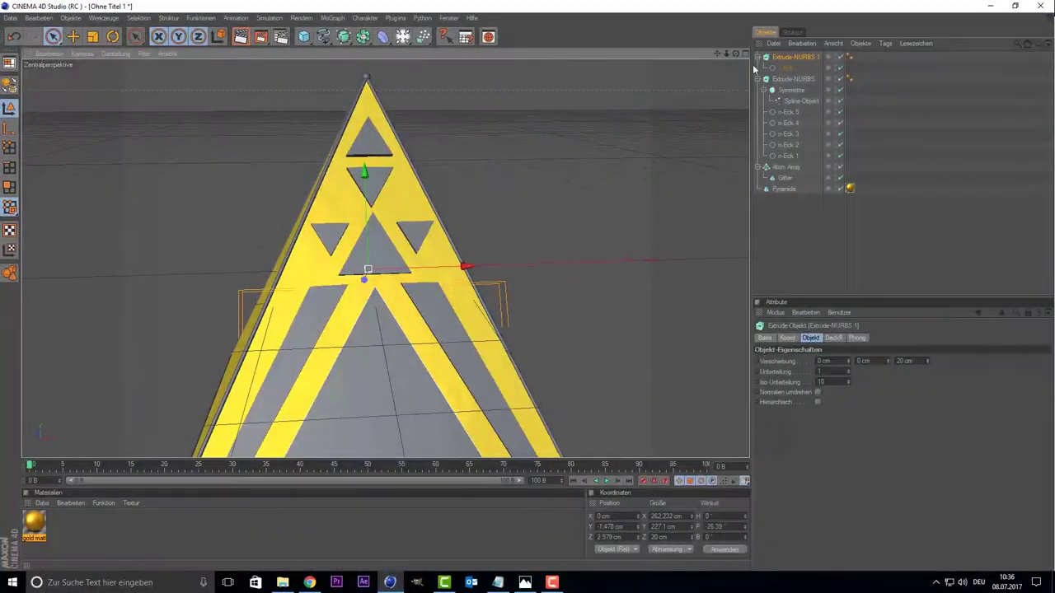
Step: Collapse the Extrude-NURBS and Extrude-NURBS.1 hierarchies in the Object Manager
left_click(759, 58)
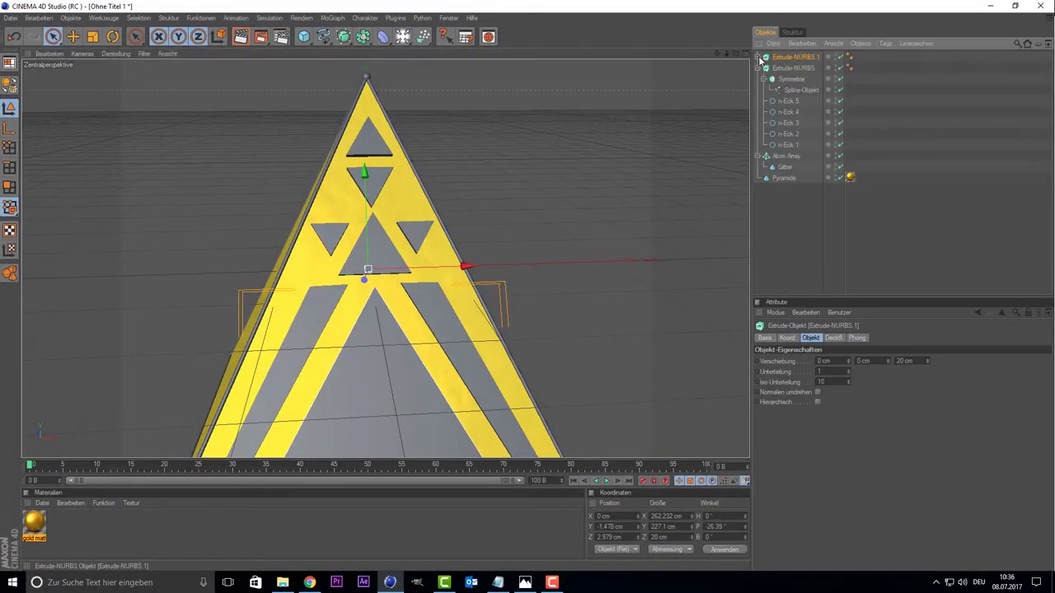
left_click(759, 67)
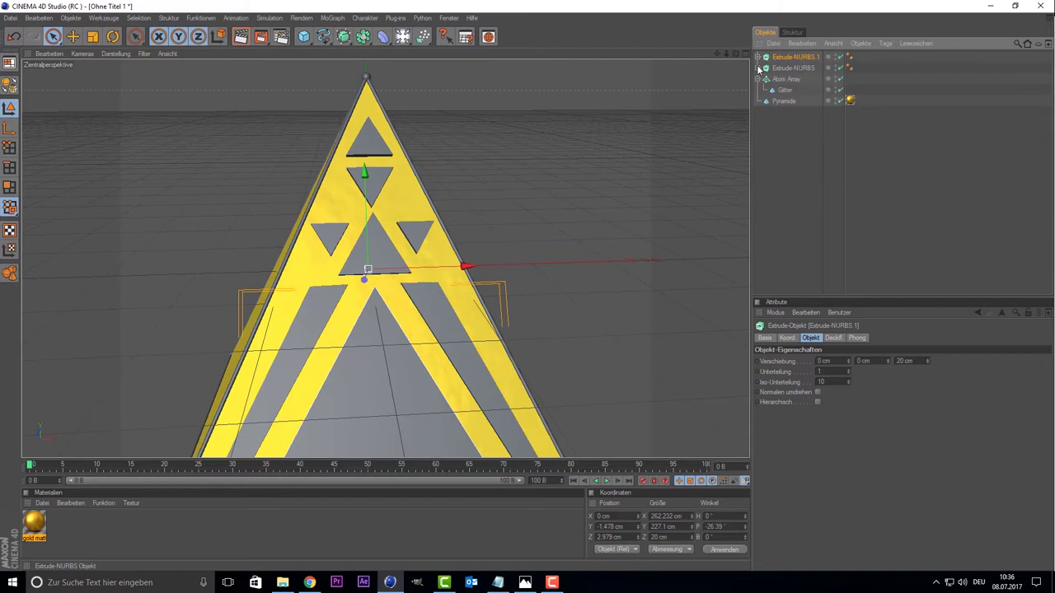
scroll(606, 164, "down", 2)
scroll(607, 164, "down", 2)
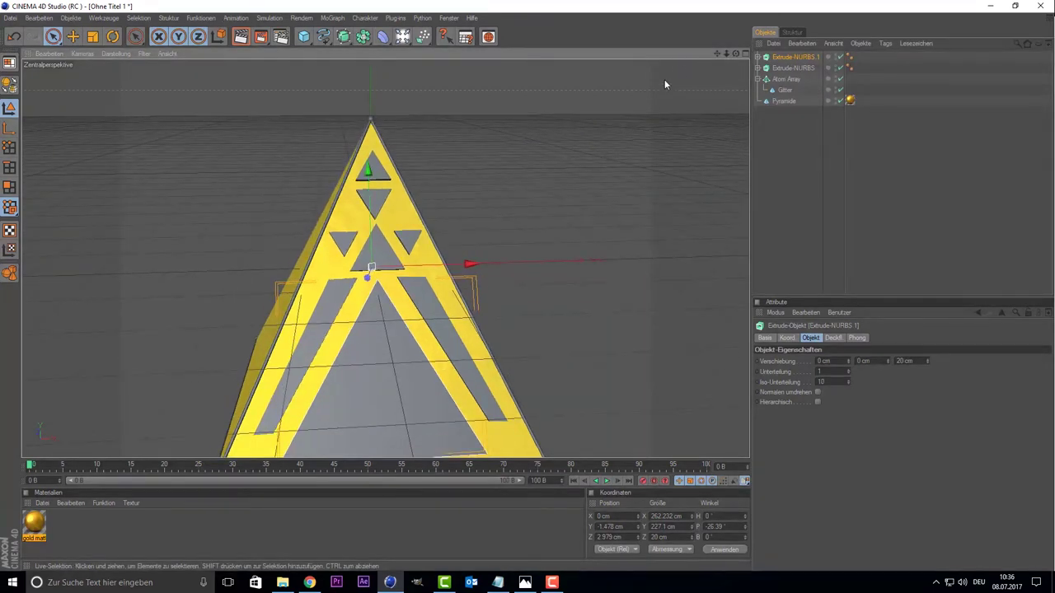
left_click_drag(735, 53, 742, 59)
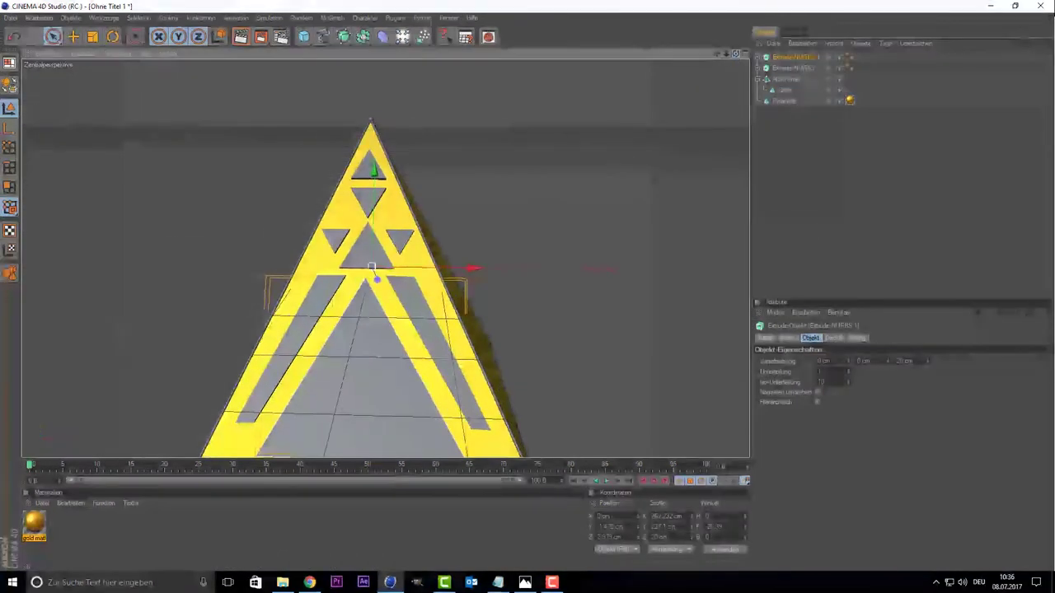
Step: Group Extrude-NURBS and Extrude-NURBS.1 with Alt+G and rename the Null 'Vorne'
left_click(787, 79)
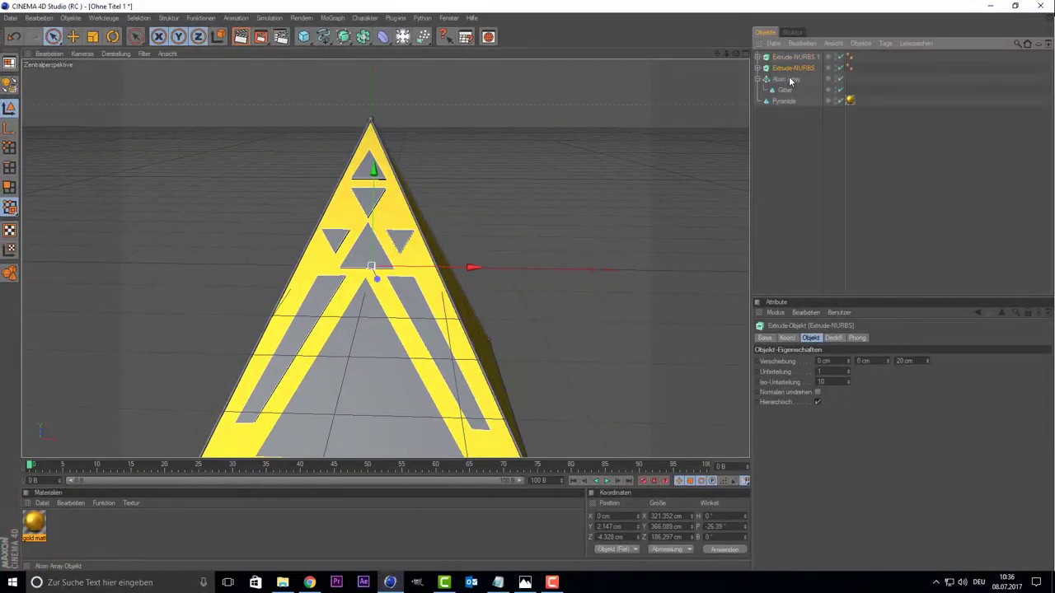
left_click_drag(857, 52, 755, 77)
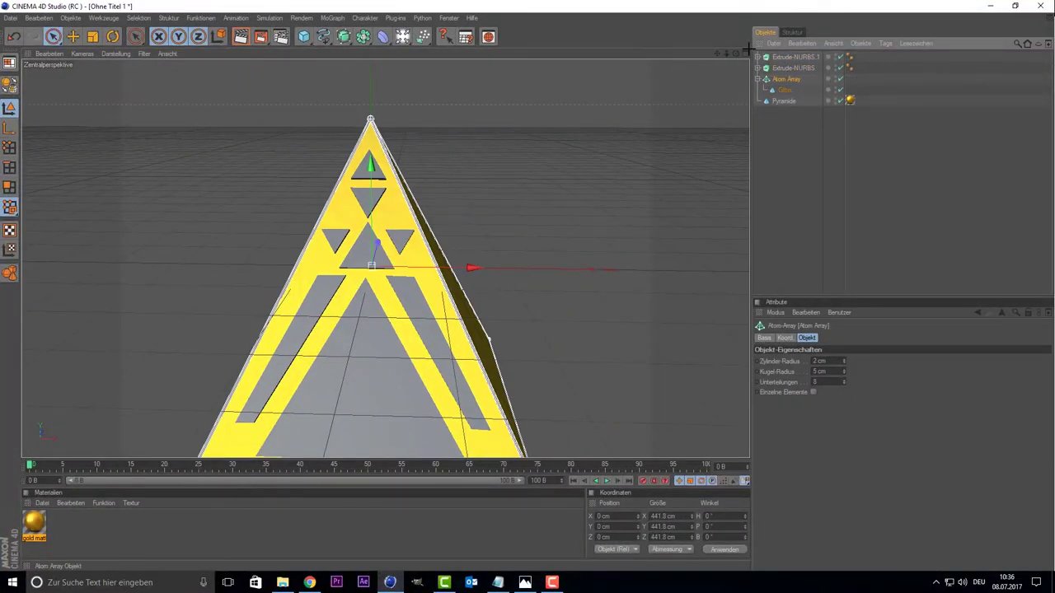
left_click_drag(886, 68, 770, 53)
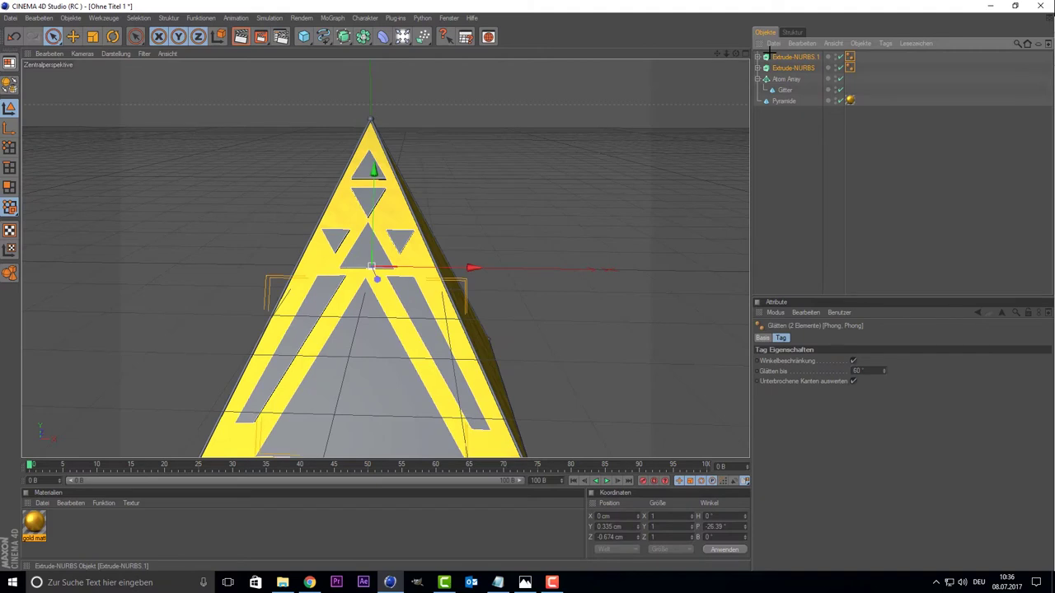
key("alt+g")
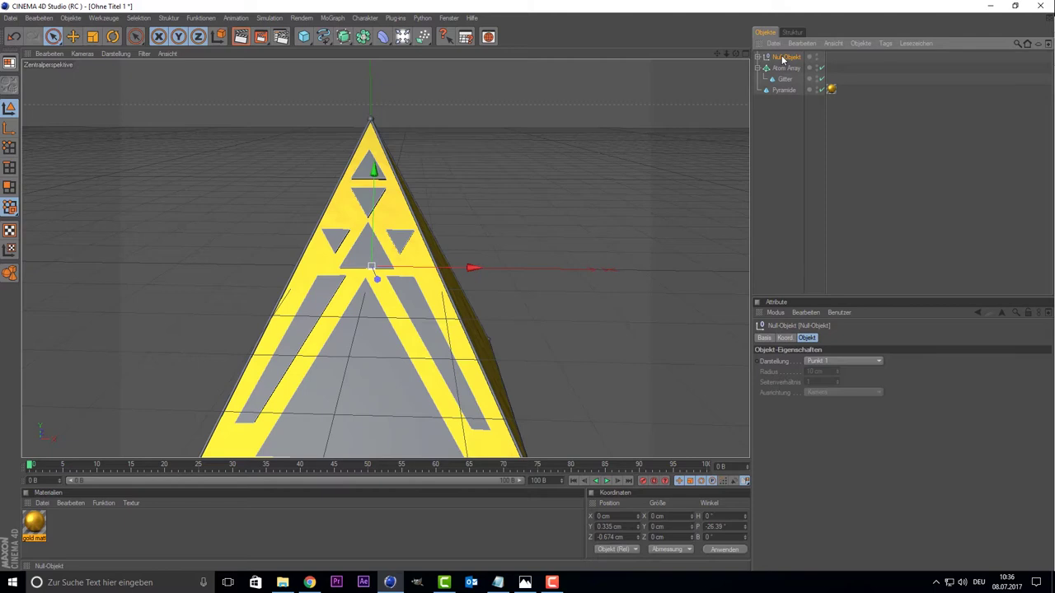
double_click(783, 58)
type("Vo")
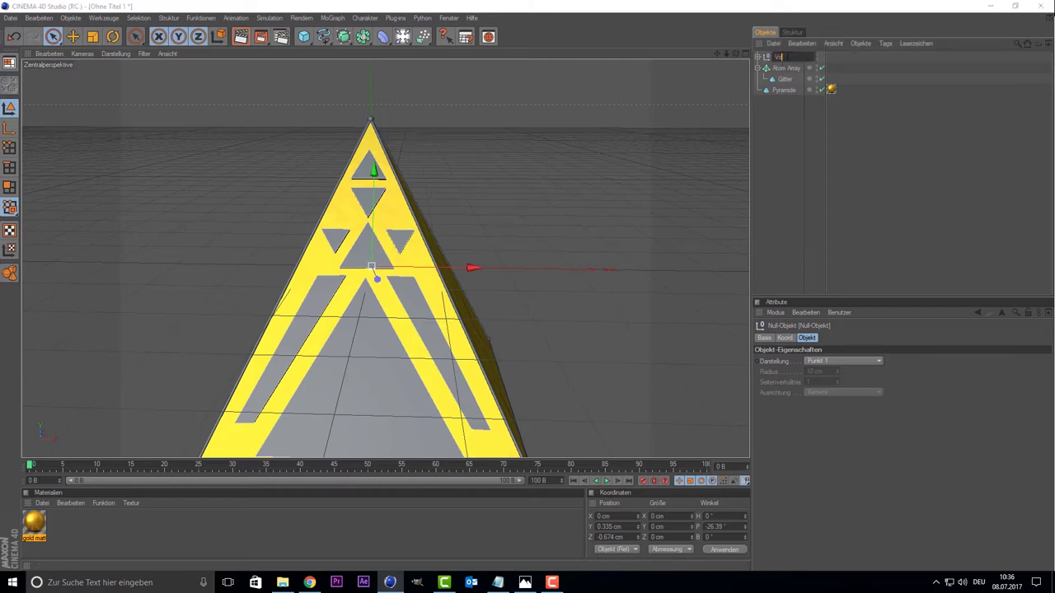
type("rne")
key("Return")
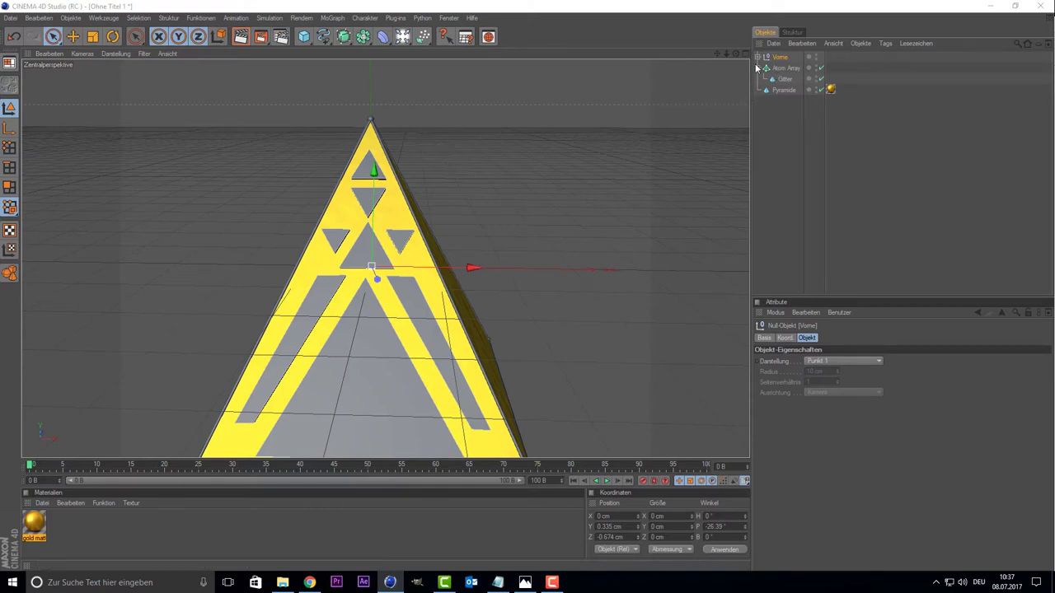
Step: Duplicate the Vorne null and turn the copy to a 90° heading (H)
key("ctrl+c")
key("ctrl+v")
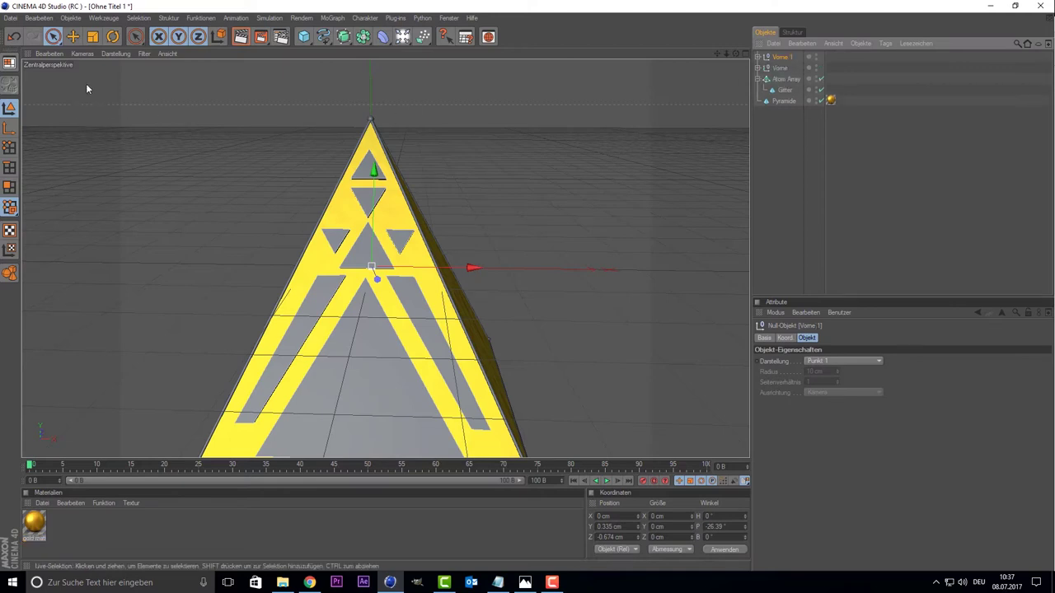
left_click(112, 36)
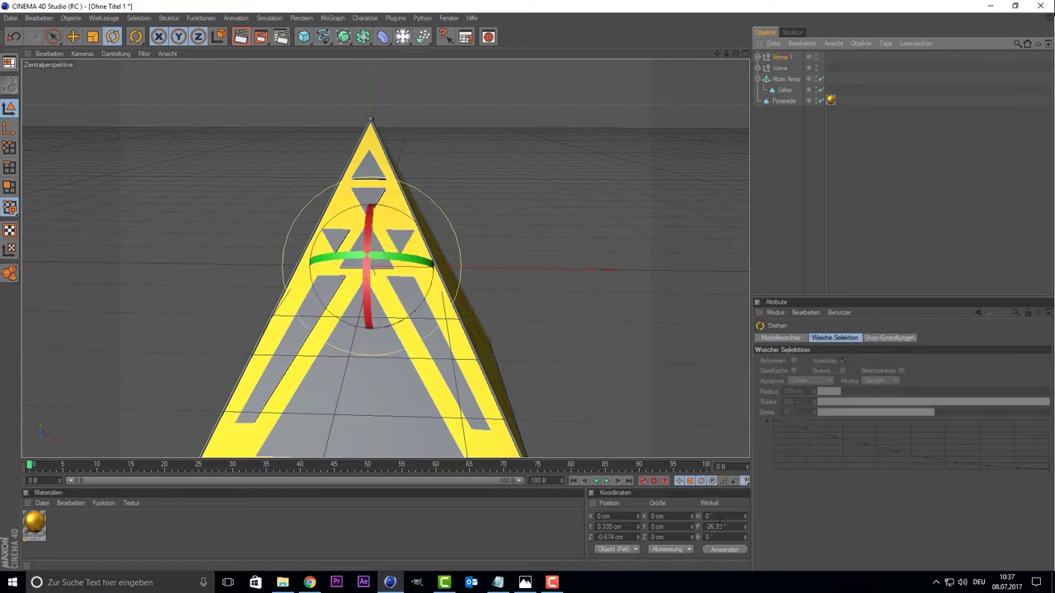
left_click(713, 537)
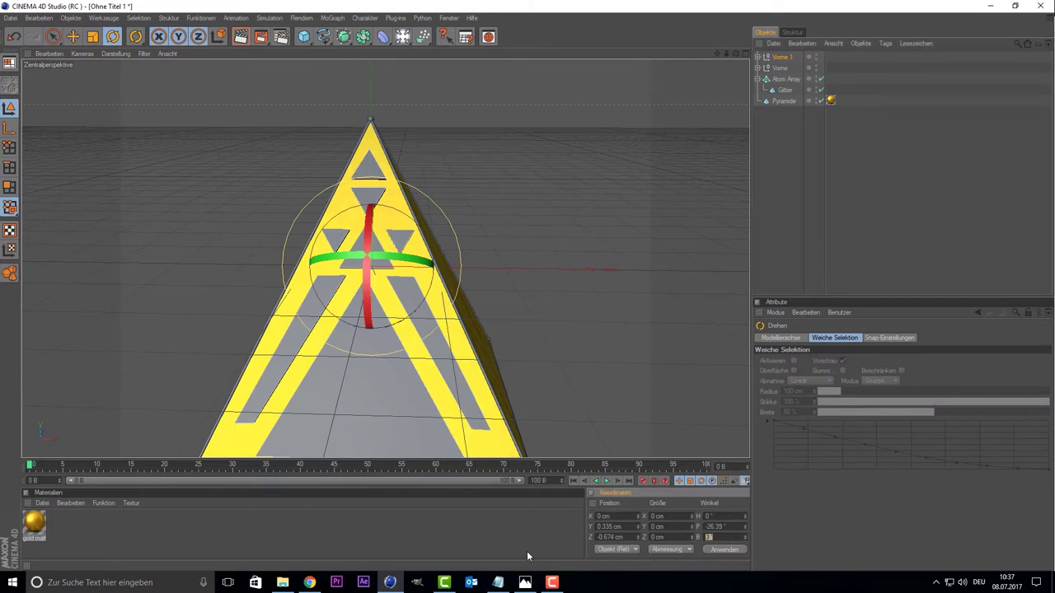
type("90")
key("Return")
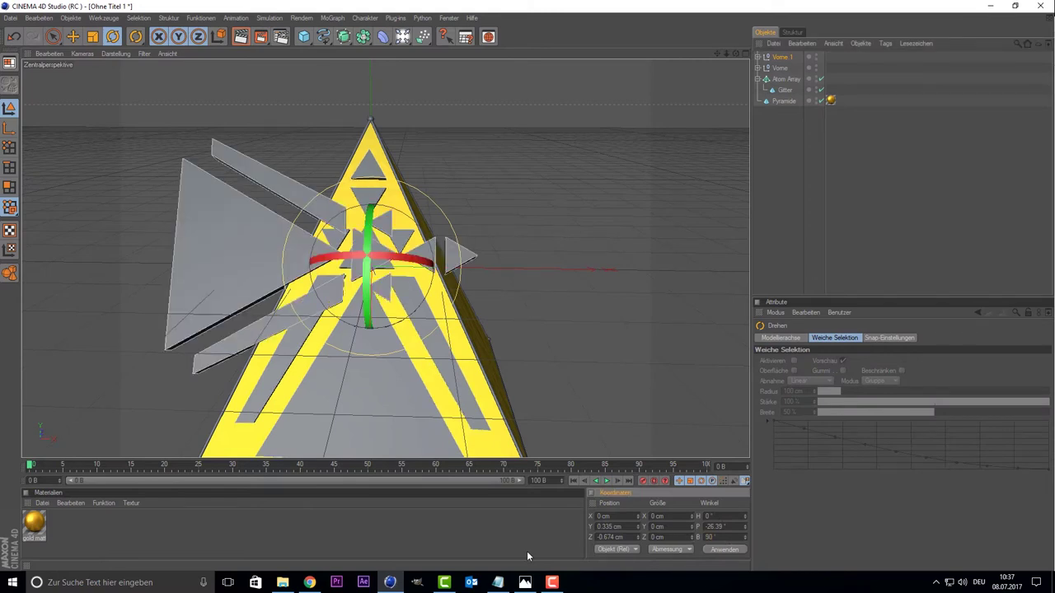
left_click(527, 551)
key("ctrl+z")
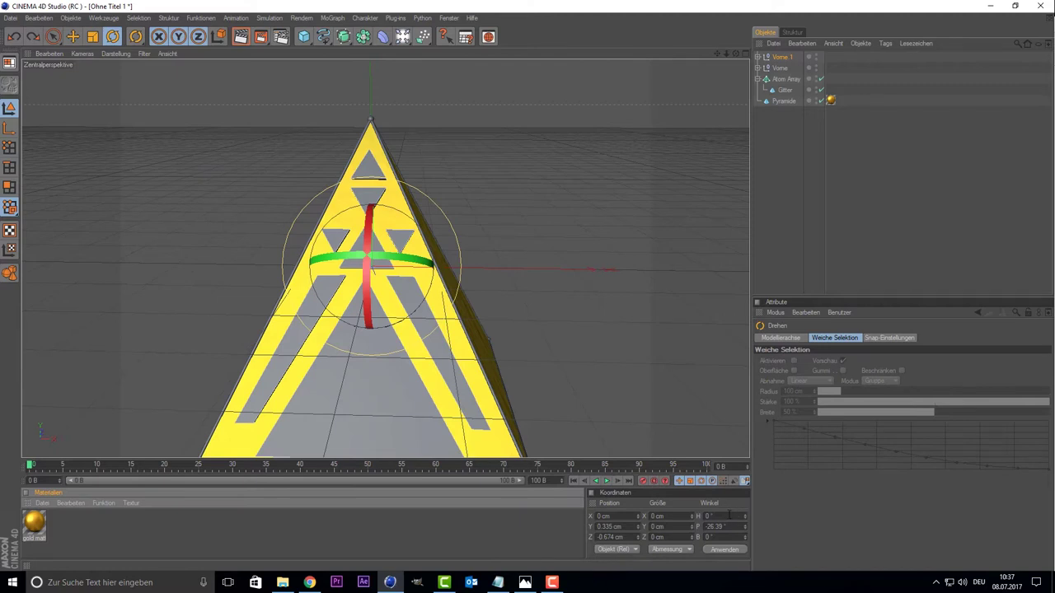
left_click(709, 516)
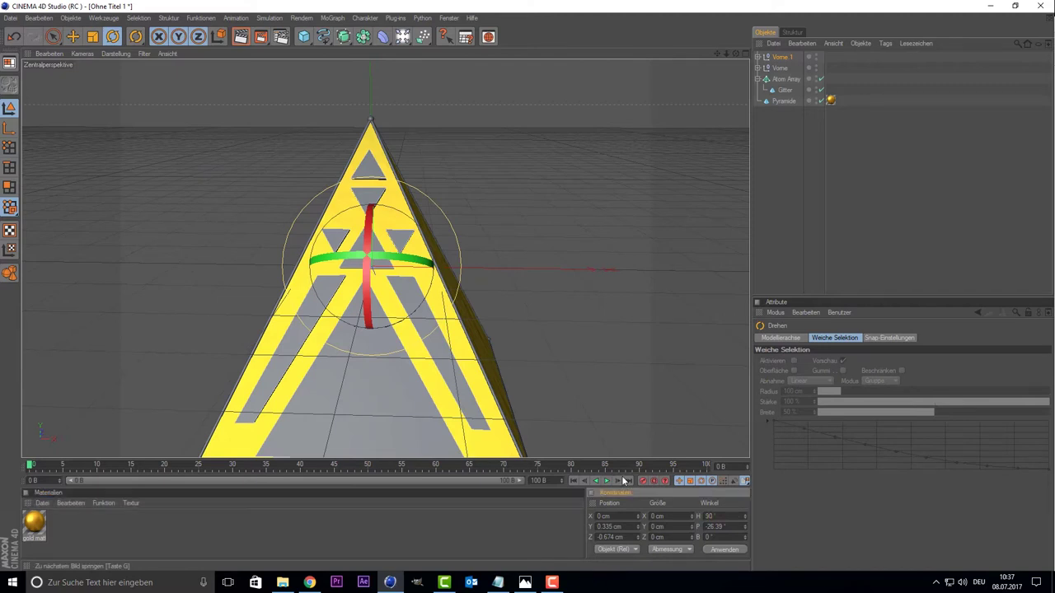
key("Return")
Step: Check the copy's placement across the viewports, undoing an accidental nudge
middle_click(412, 338)
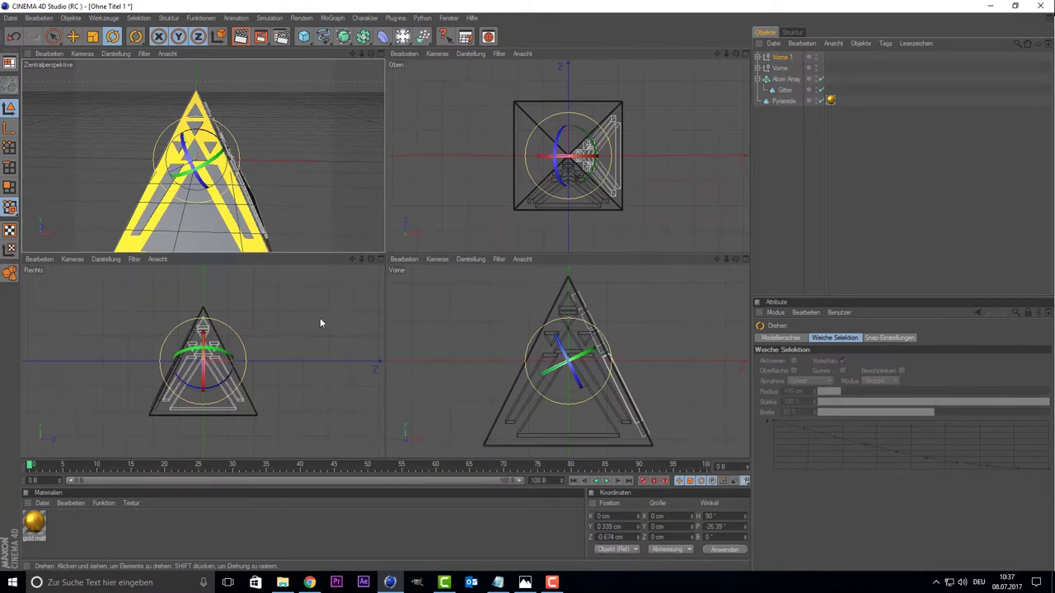
middle_click(264, 329)
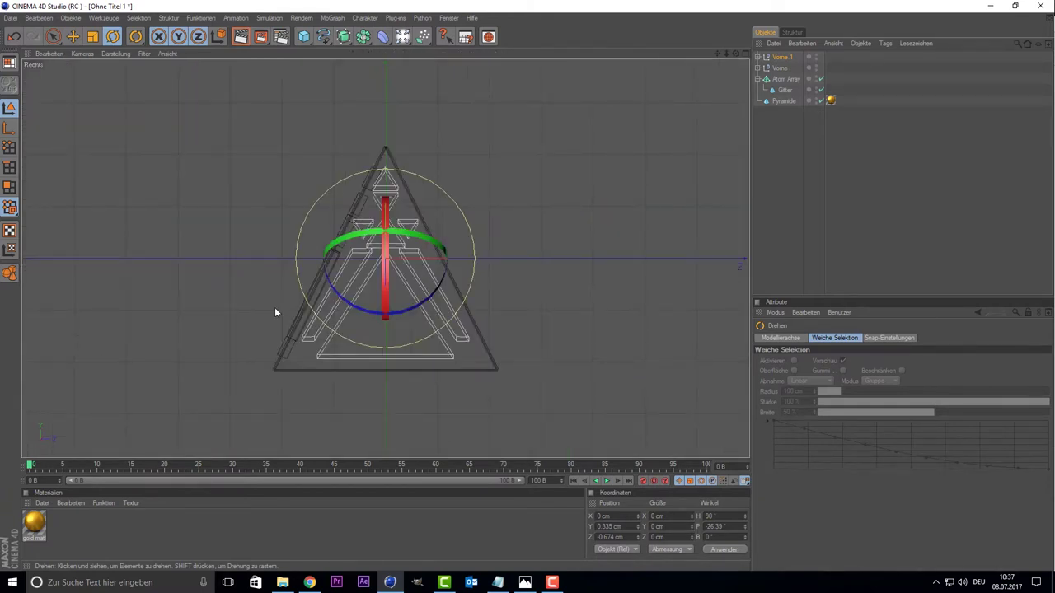
scroll(275, 307, "up", 3)
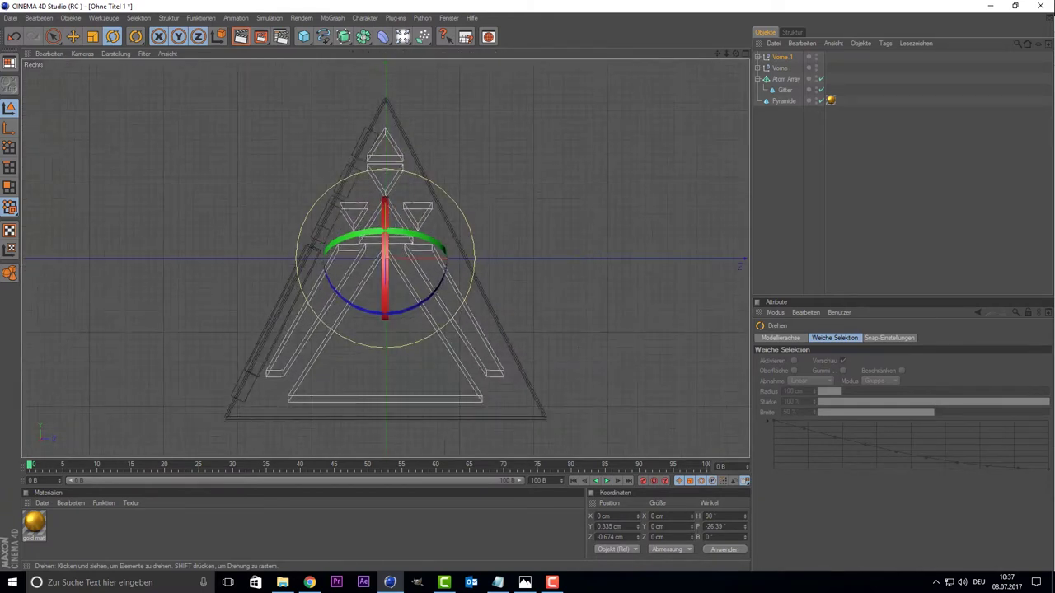
left_click(52, 36)
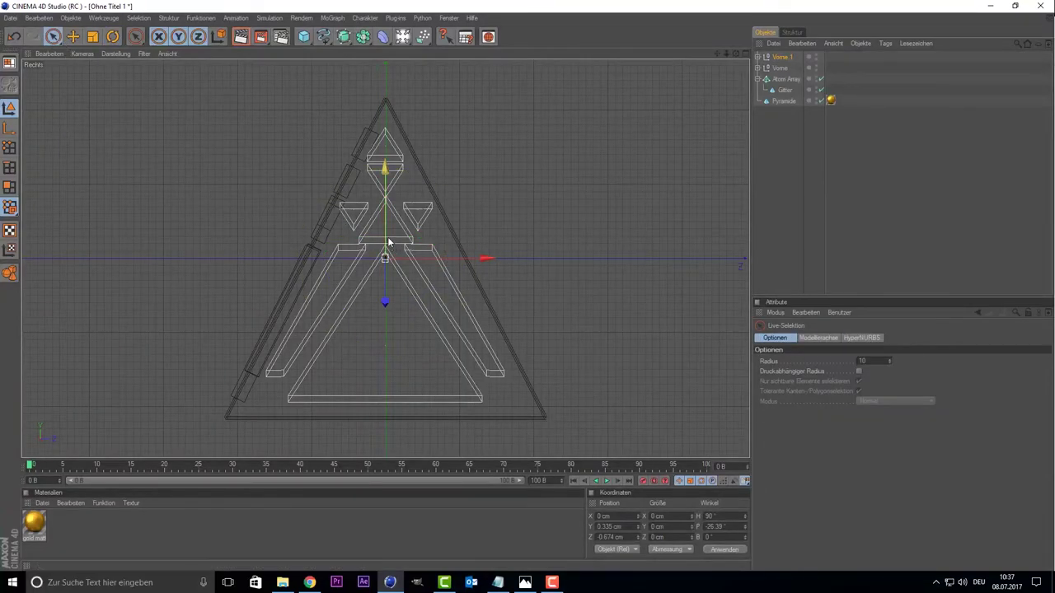
left_click_drag(387, 244, 384, 258)
key("ctrl+z")
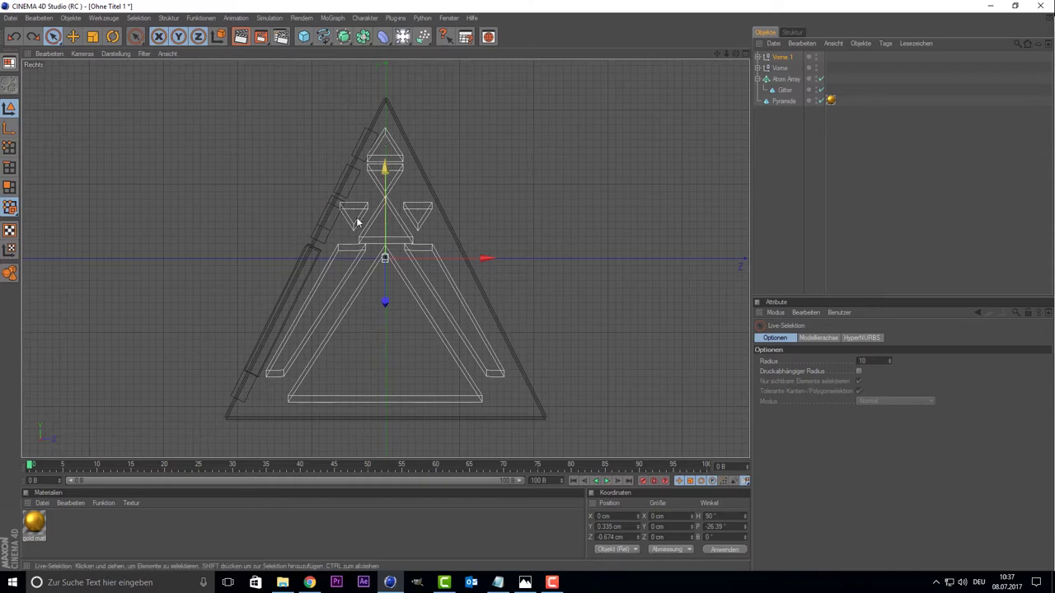
middle_click(256, 219)
middle_click(254, 179)
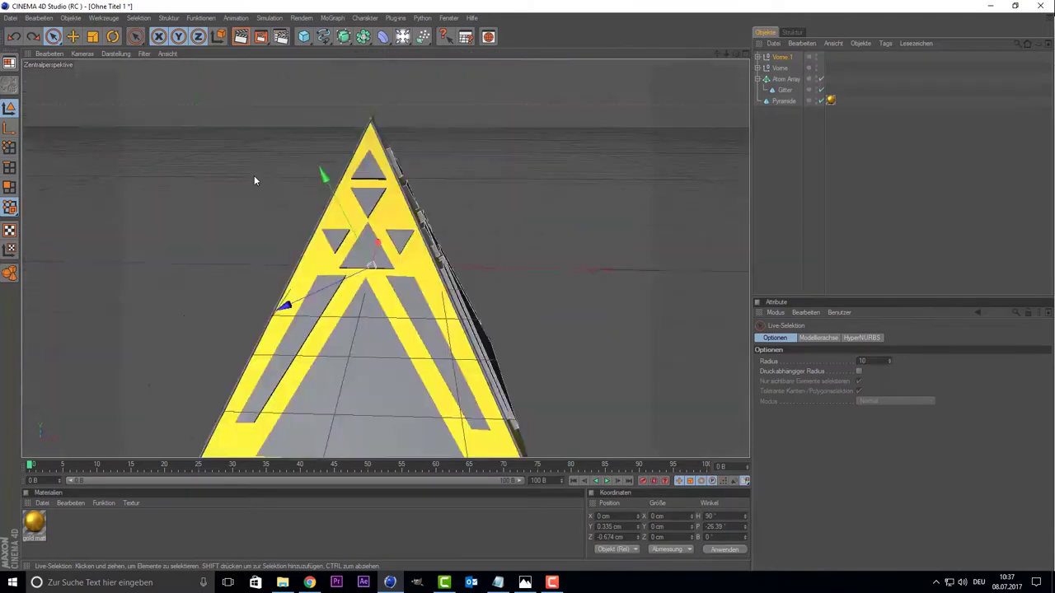
Step: Rename the rotated copy to 'rechts'
double_click(782, 56)
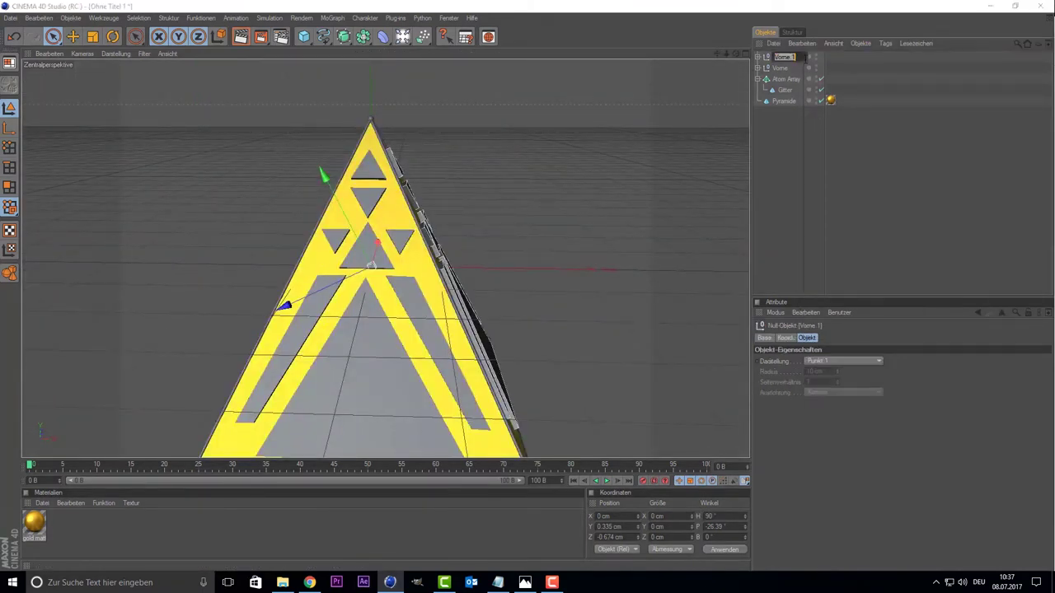
type("rechts")
key("Return")
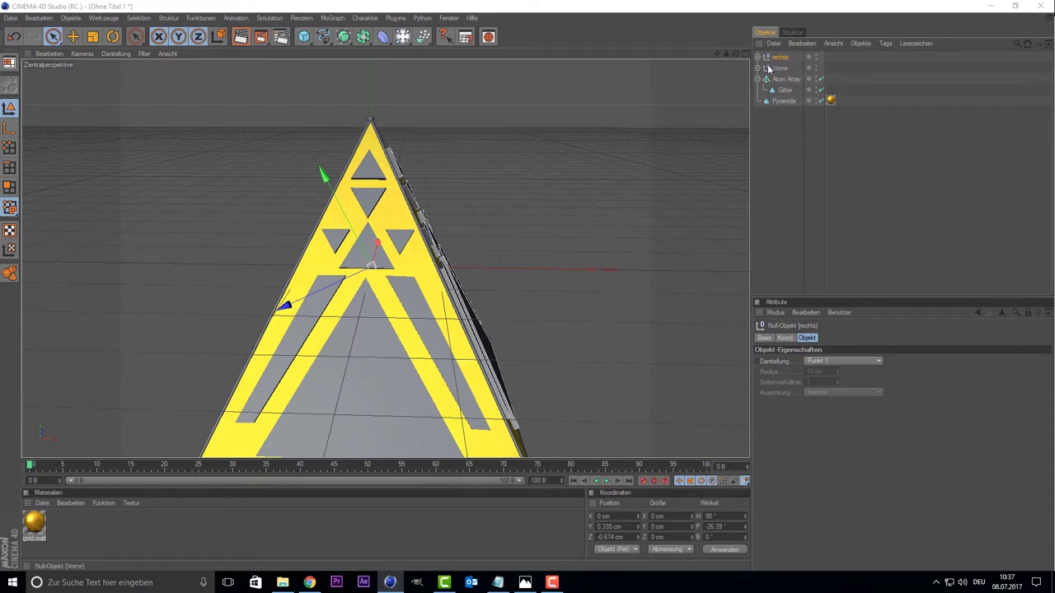
Step: Duplicate rechts as 'hinten' and turn it to a 180° heading
key("ctrl+c")
key("ctrl+v")
double_click(781, 57)
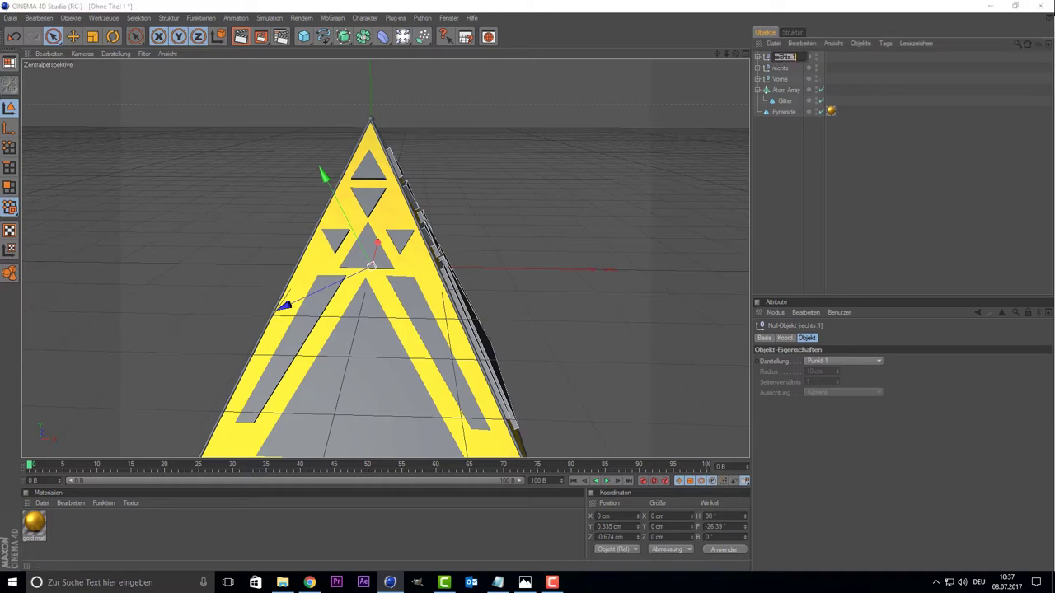
type("Hi")
key("Return")
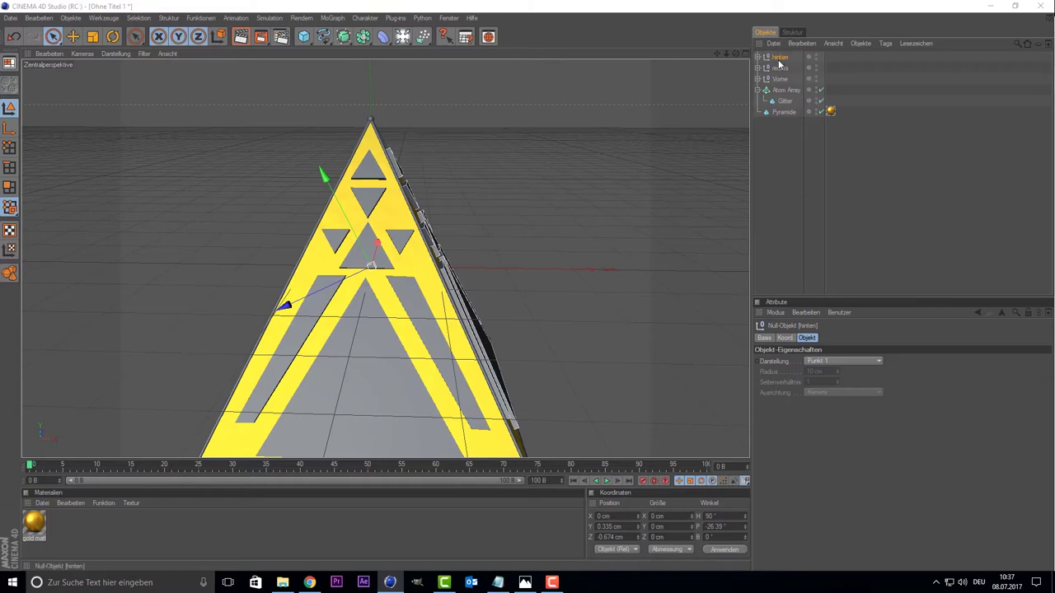
double_click(710, 516)
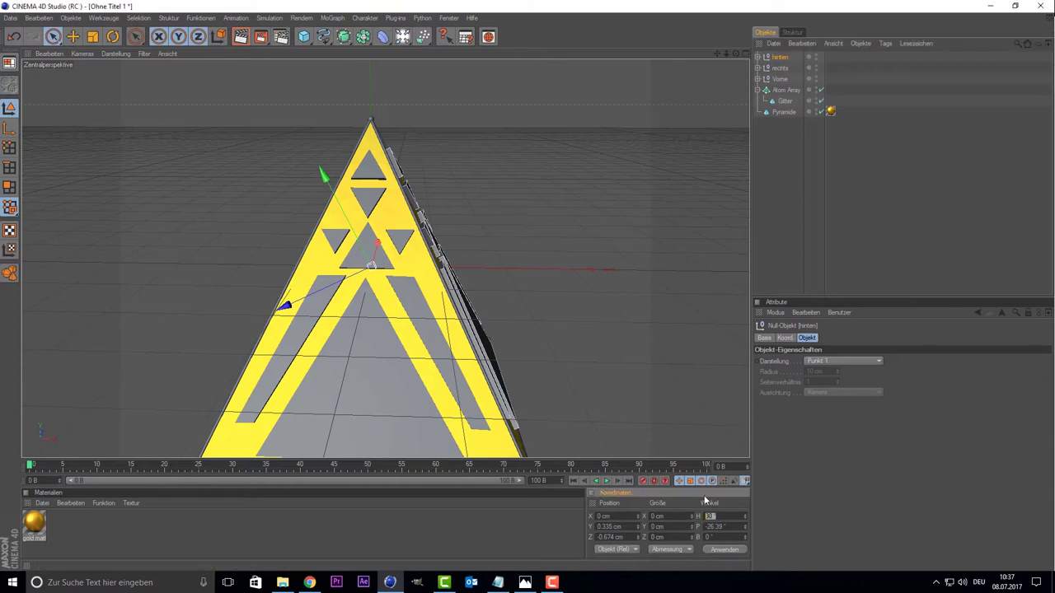
type("180")
key("Return")
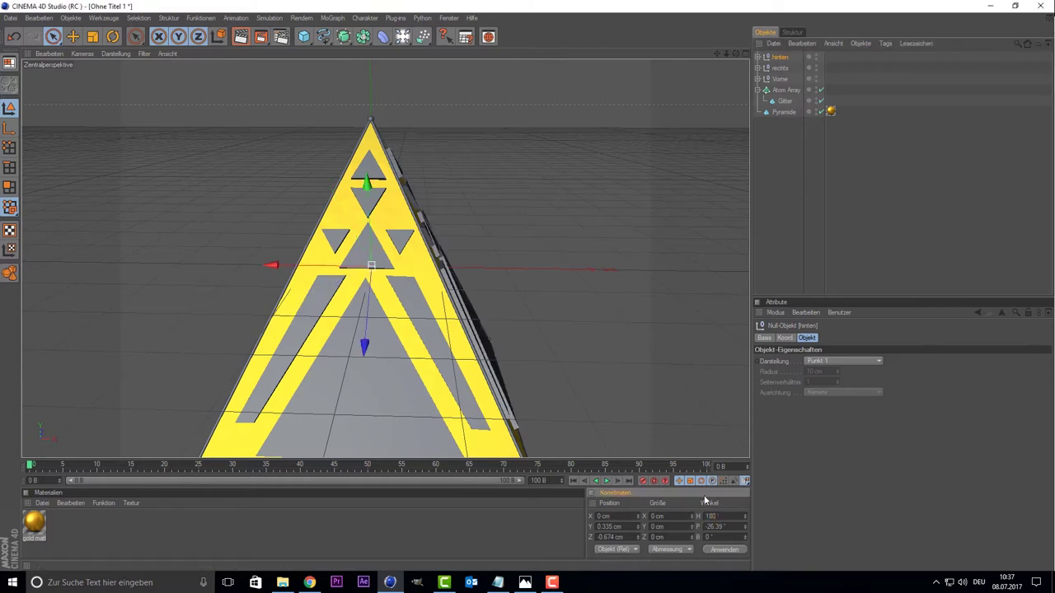
Step: Review the copies in the front and perspective views, then paste another Vorne duplicate
middle_click(623, 365)
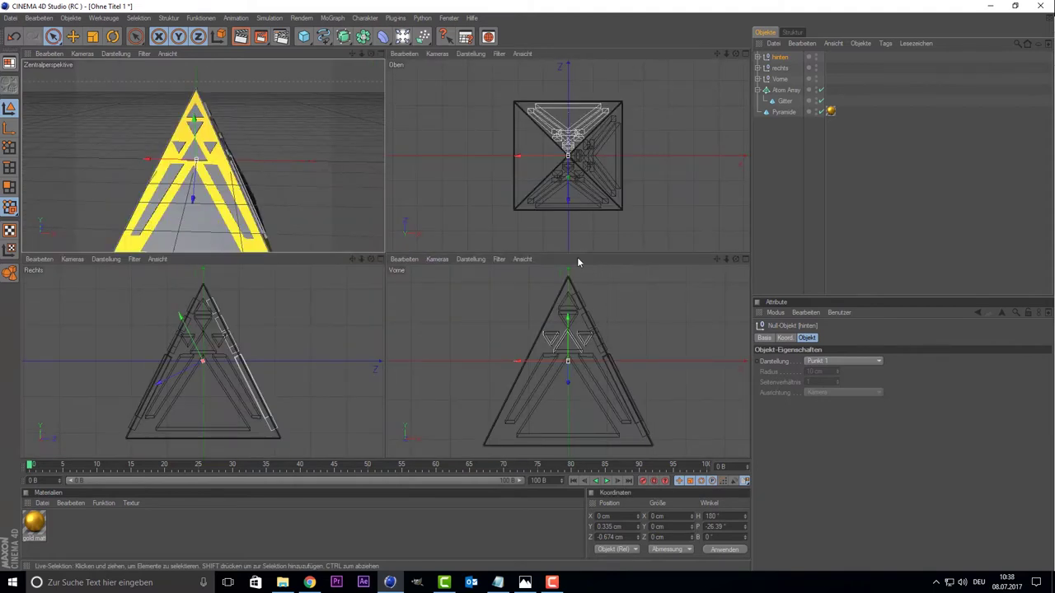
middle_click(561, 352)
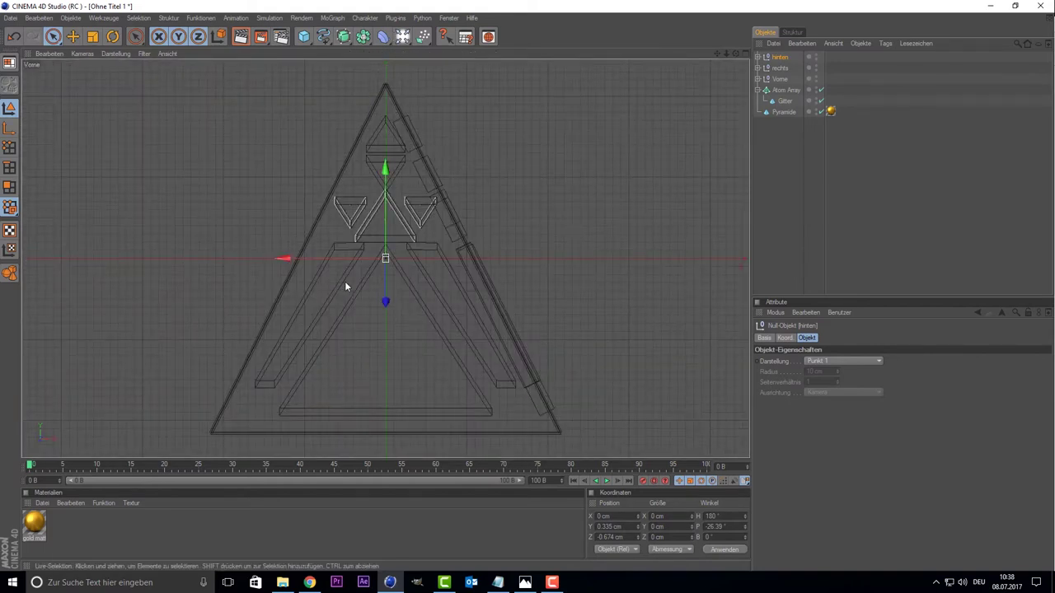
middle_click(432, 220)
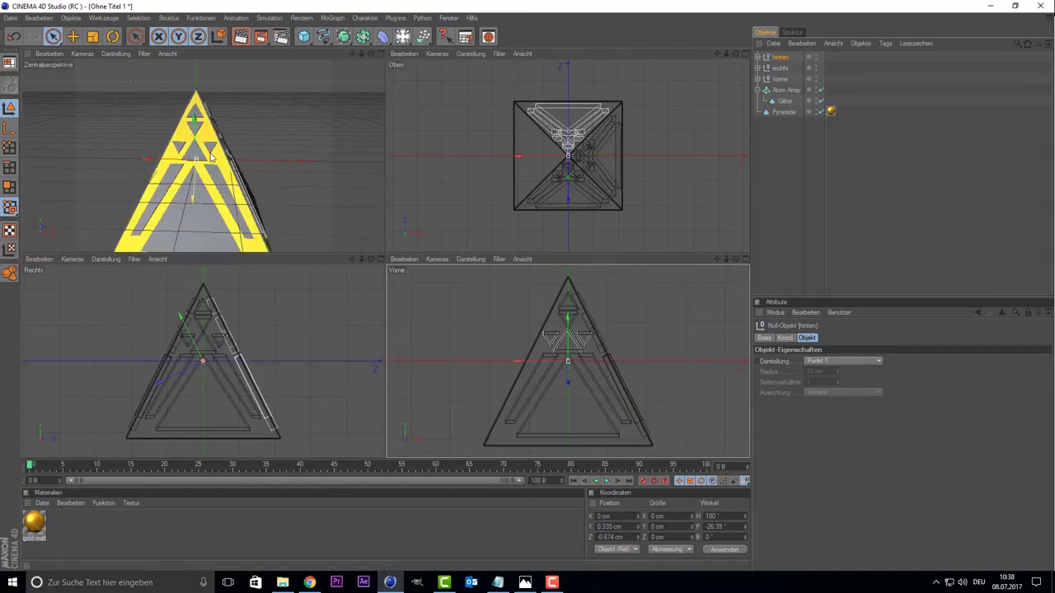
middle_click(550, 332)
middle_click(540, 323)
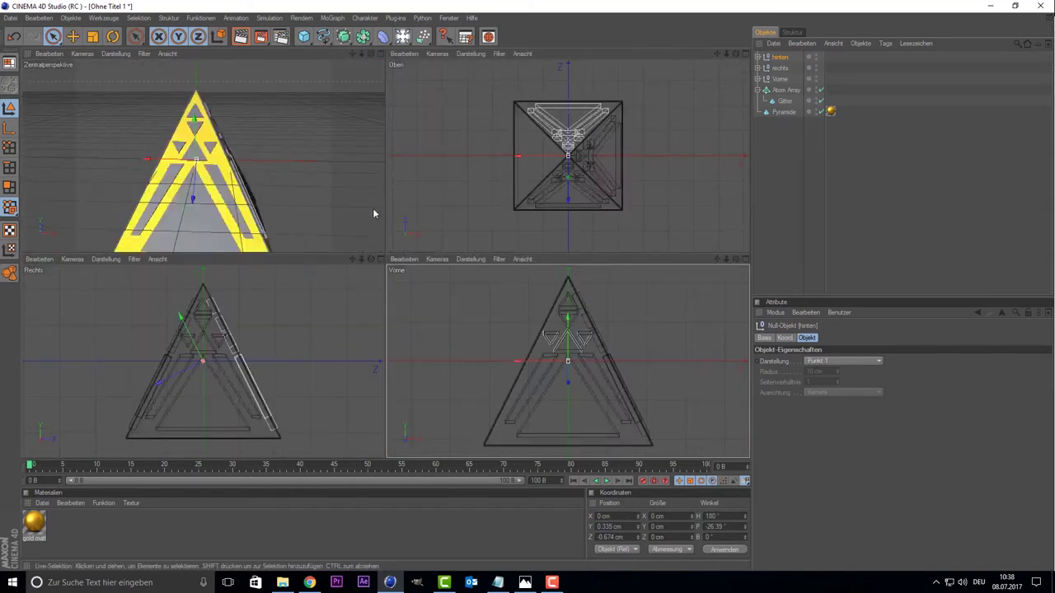
middle_click(334, 190)
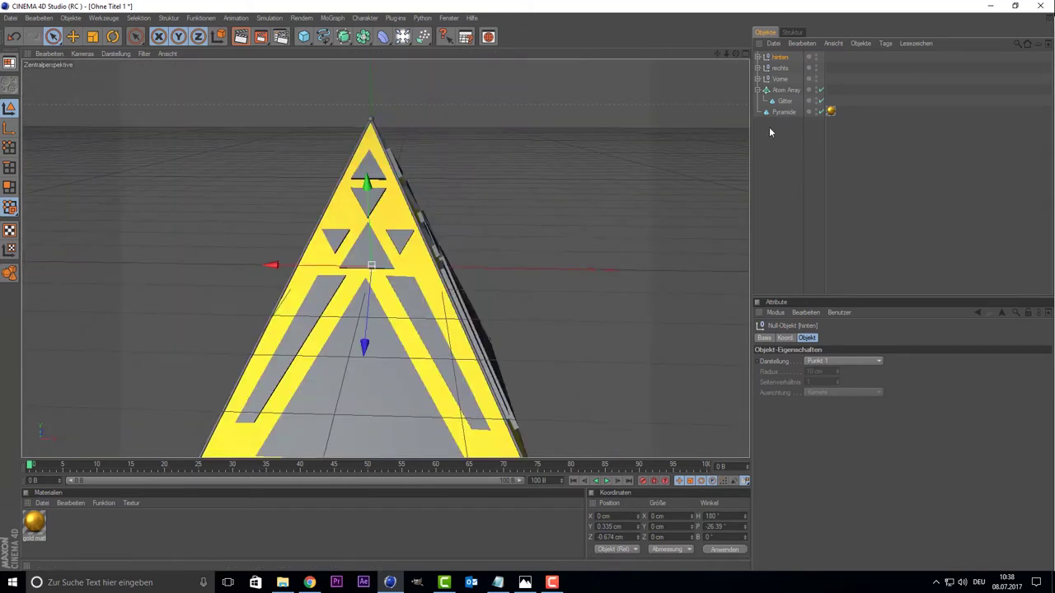
left_click(779, 78)
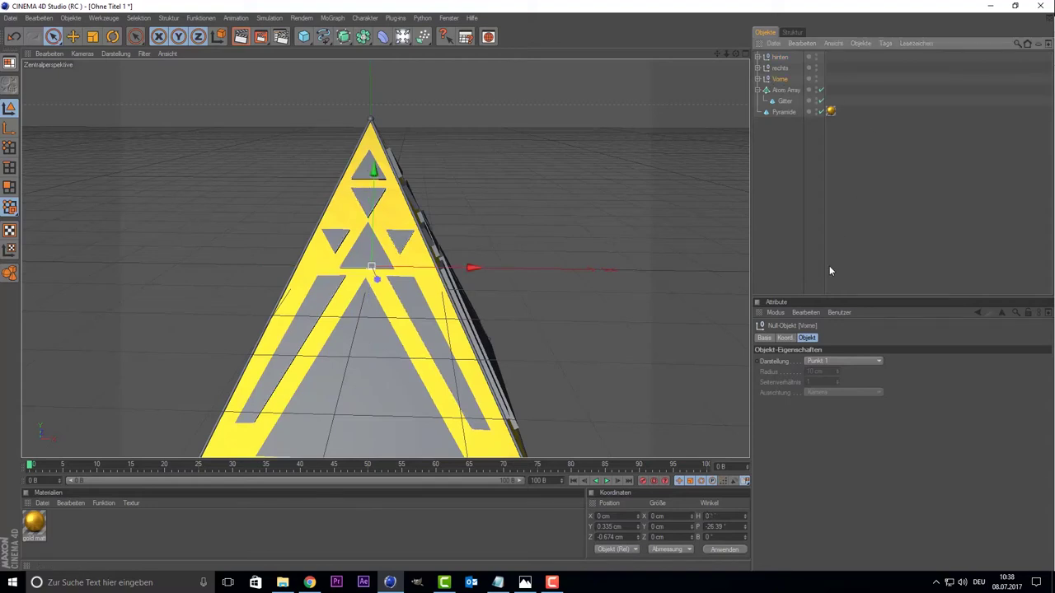
key("ctrl+v")
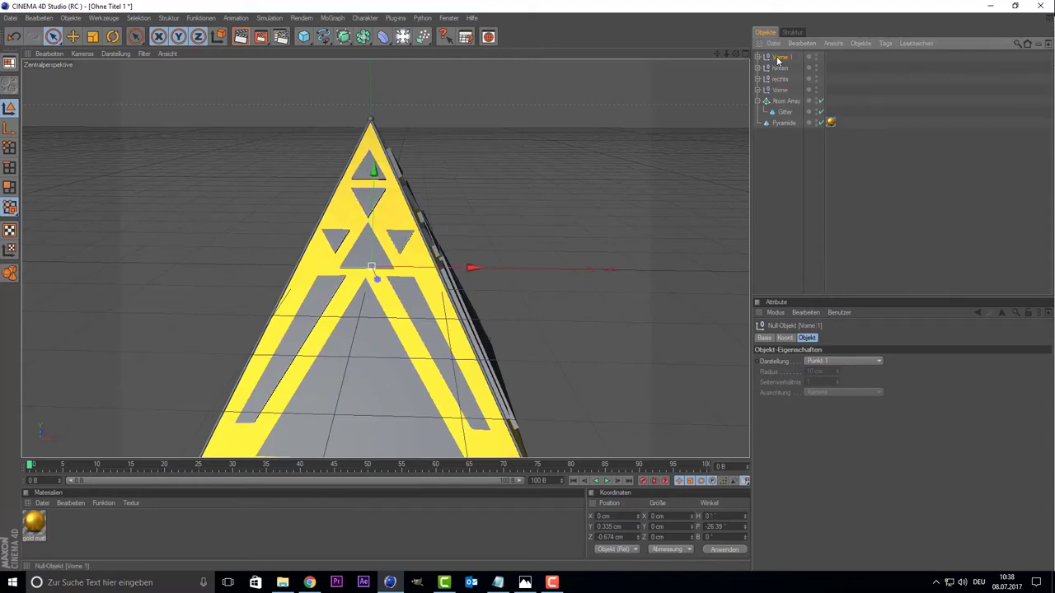
Step: Rename the newest copy 'links' and set its heading to -90°
double_click(777, 58)
type("hinks")
key("Return")
left_click(709, 516)
type("-90")
key("Return")
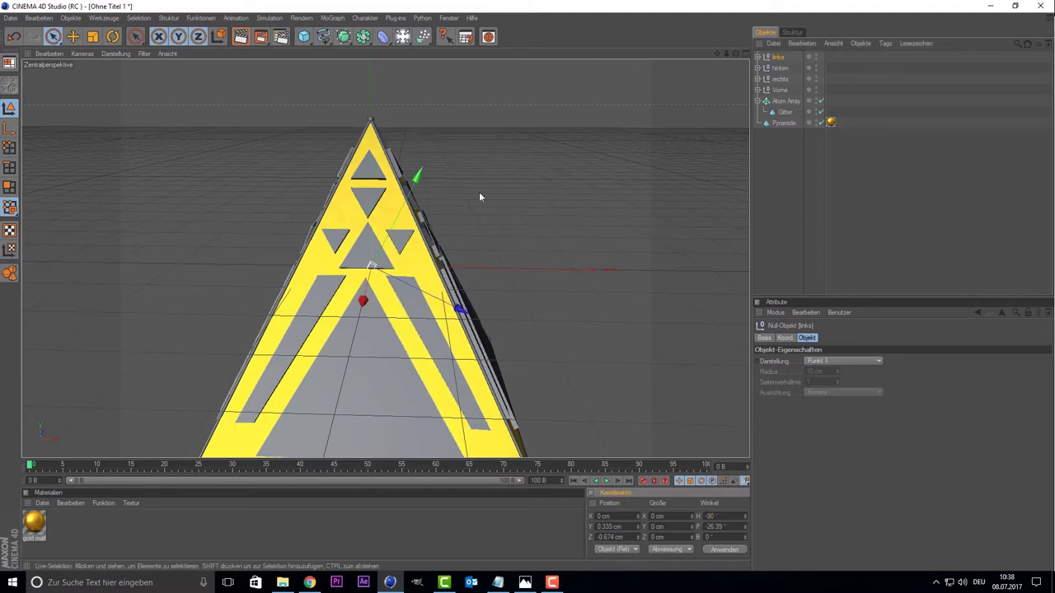
middle_click(479, 197)
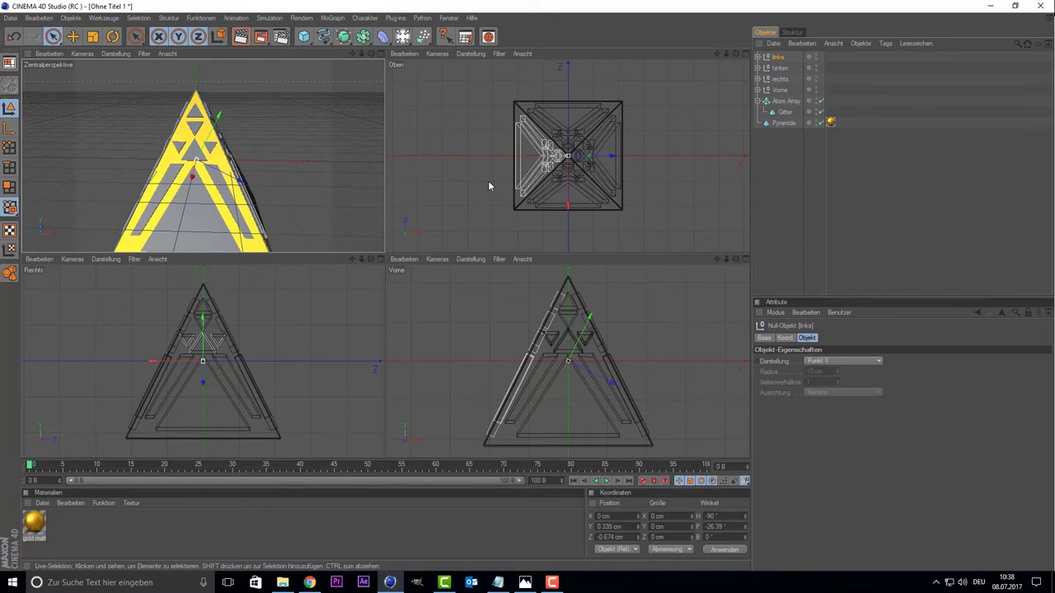
middle_click(166, 100)
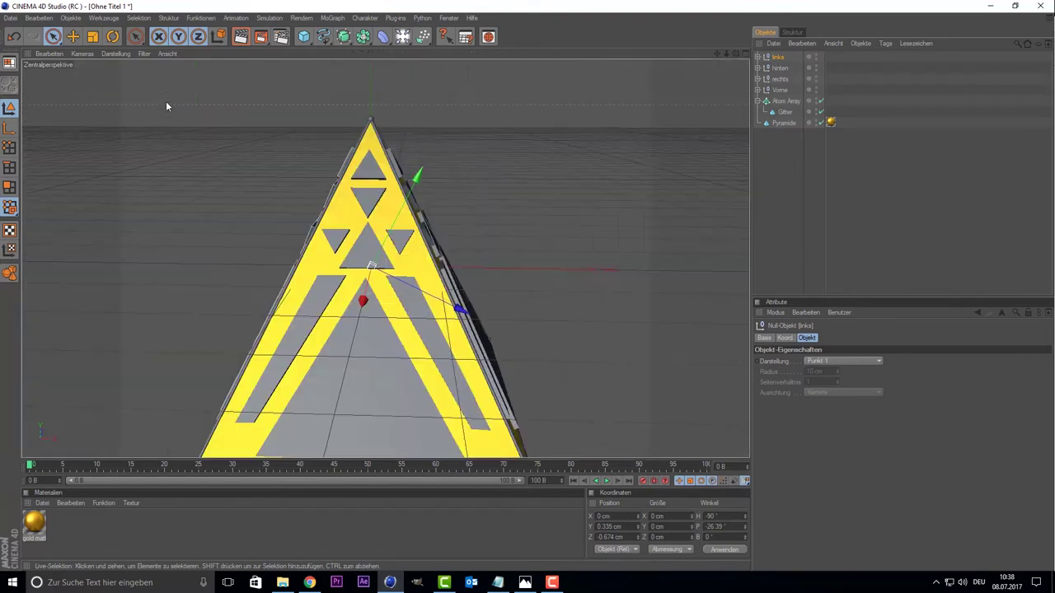
scroll(223, 115, "down", 2)
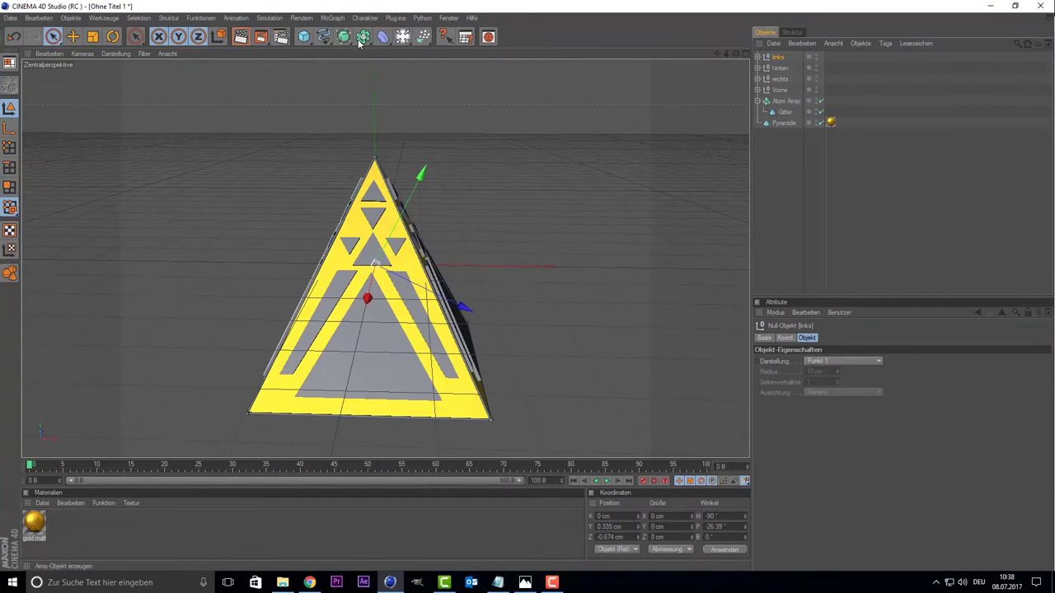
Step: Add a Boole object and nest Pyramide first, then the Vorne group, beneath it
left_click(359, 40)
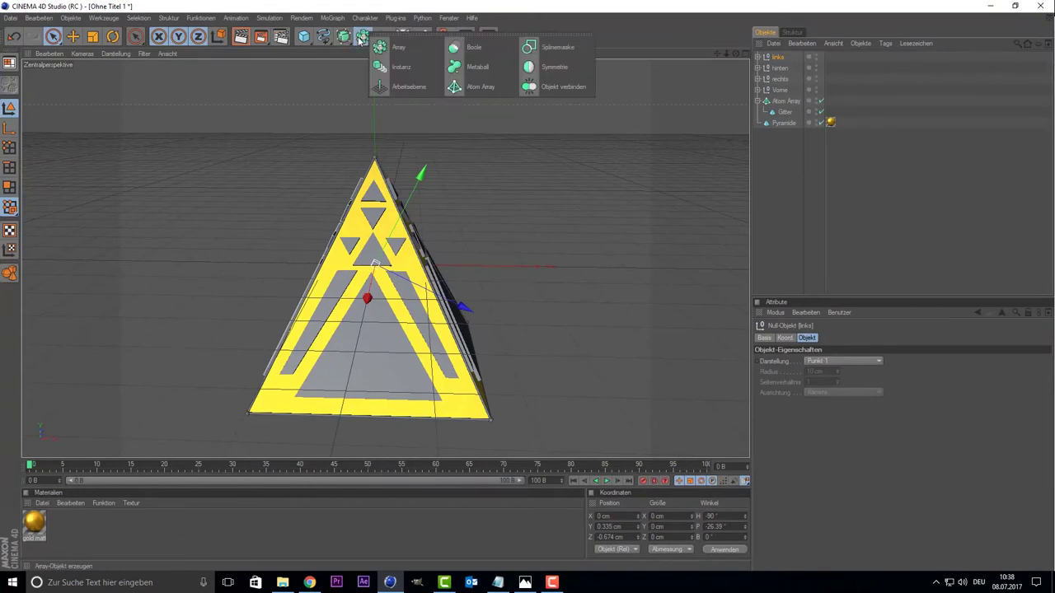
left_click(462, 47)
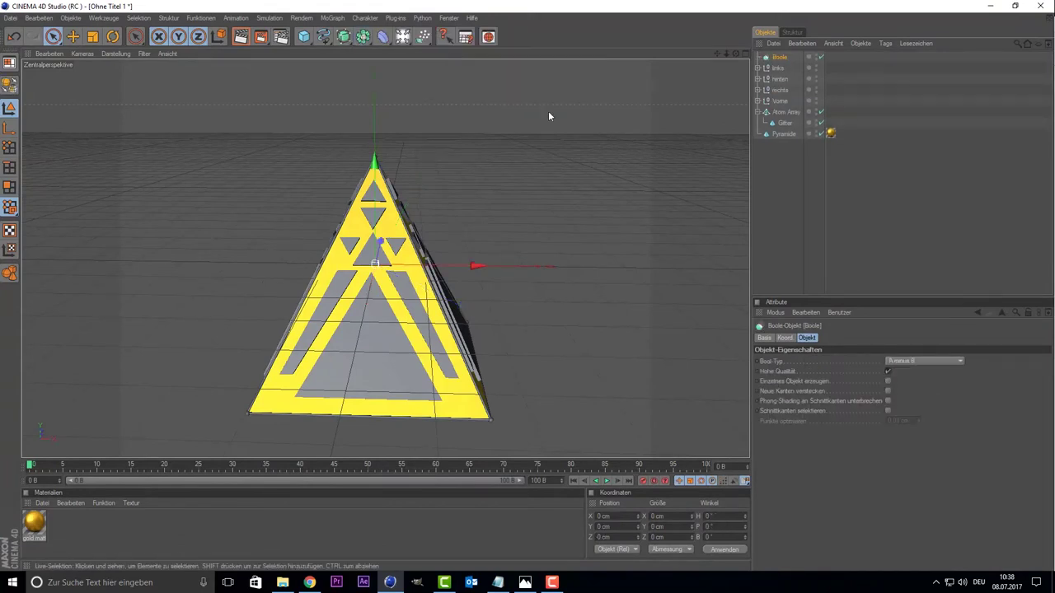
left_click(783, 135)
left_click_drag(783, 135, 783, 61)
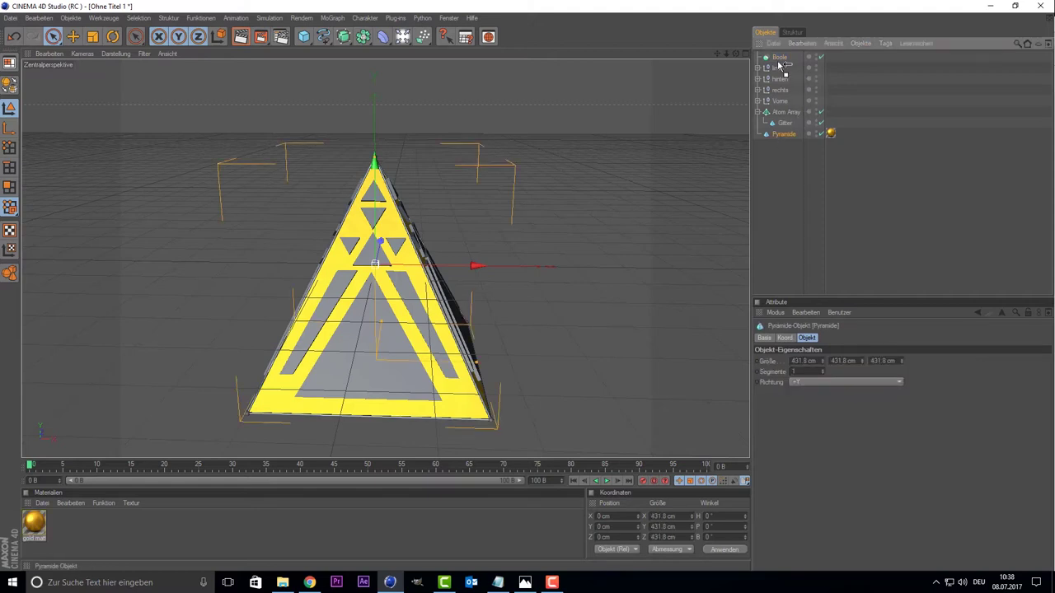
left_click(778, 112)
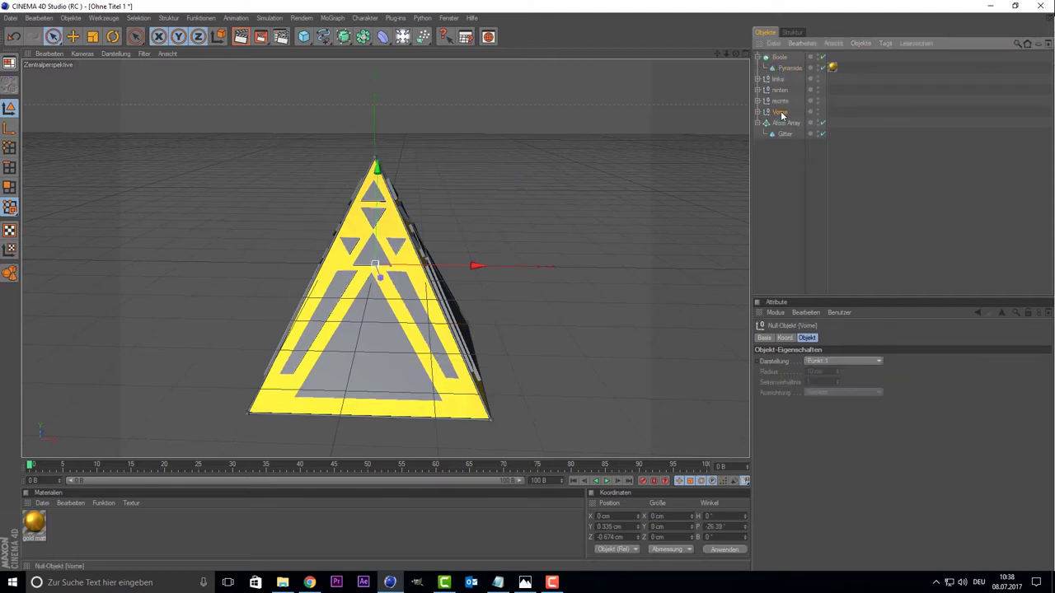
left_click_drag(782, 116, 781, 63)
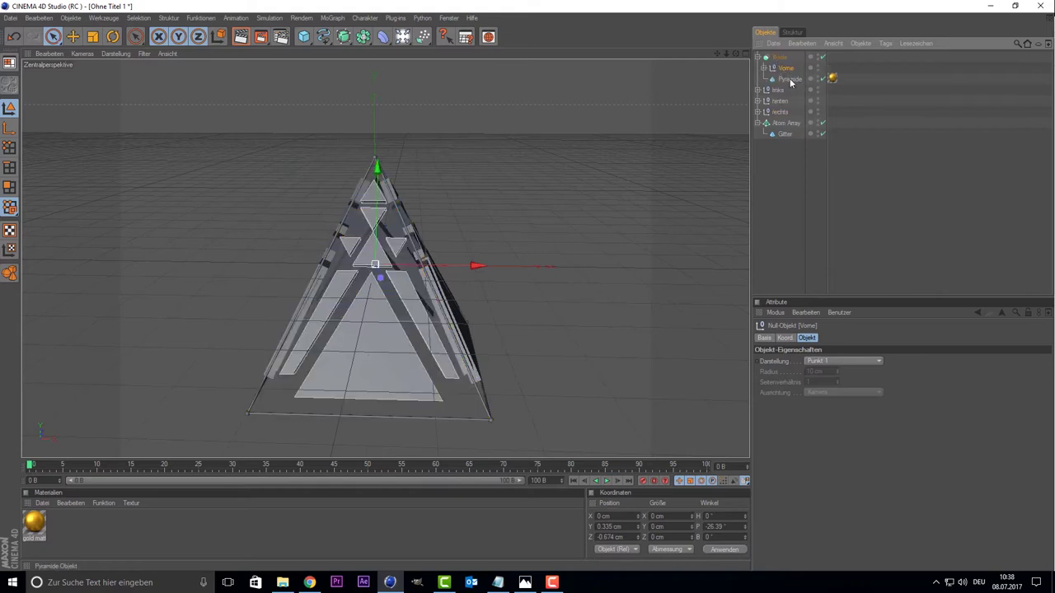
left_click_drag(787, 72, 781, 64)
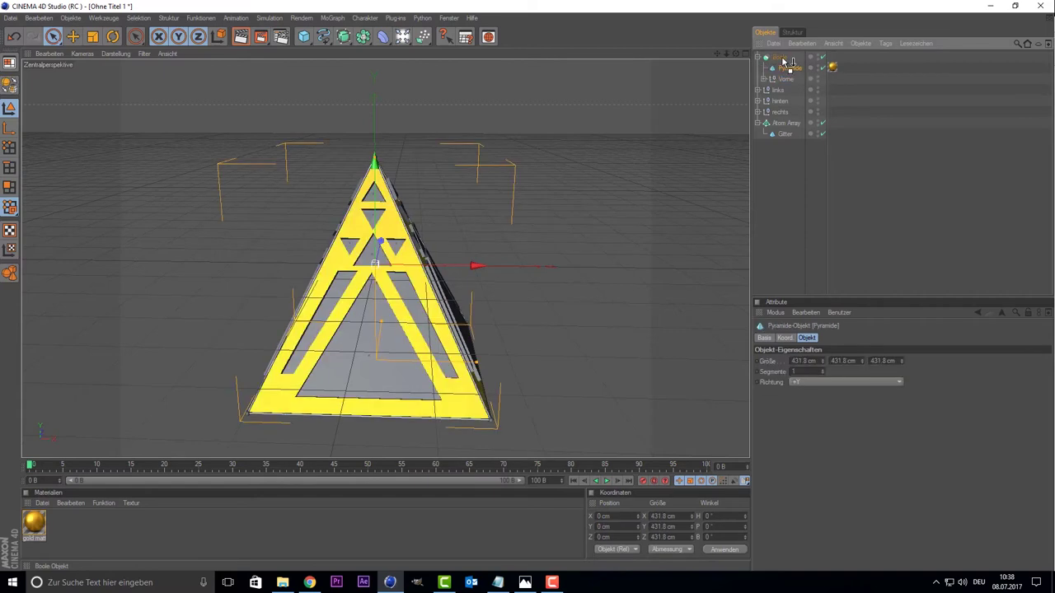
scroll(517, 288, "up", 2)
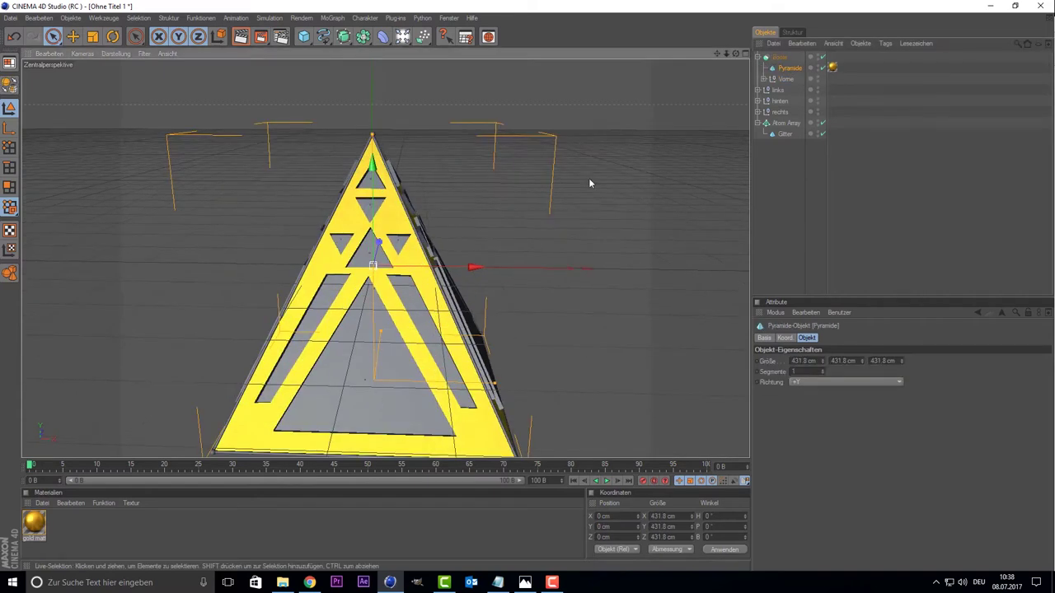
mouse_move(736, 53)
left_mouse_down()
mouse_move(709, 56)
mouse_move(725, 56)
left_mouse_up()
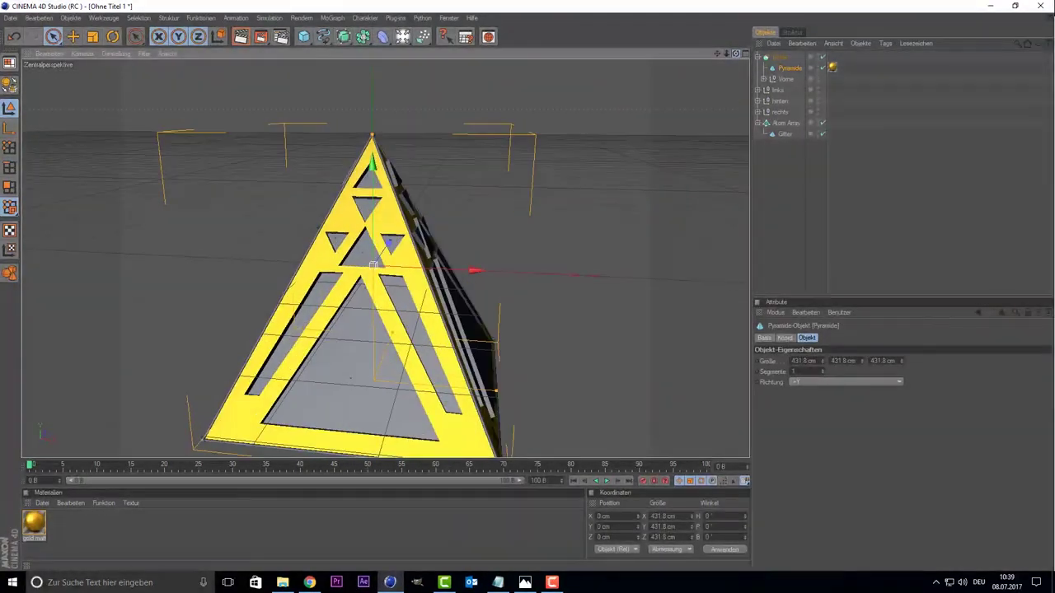
Step: Move the rechts and links nulls into the Vorne group
left_click_drag(725, 57, 729, 56)
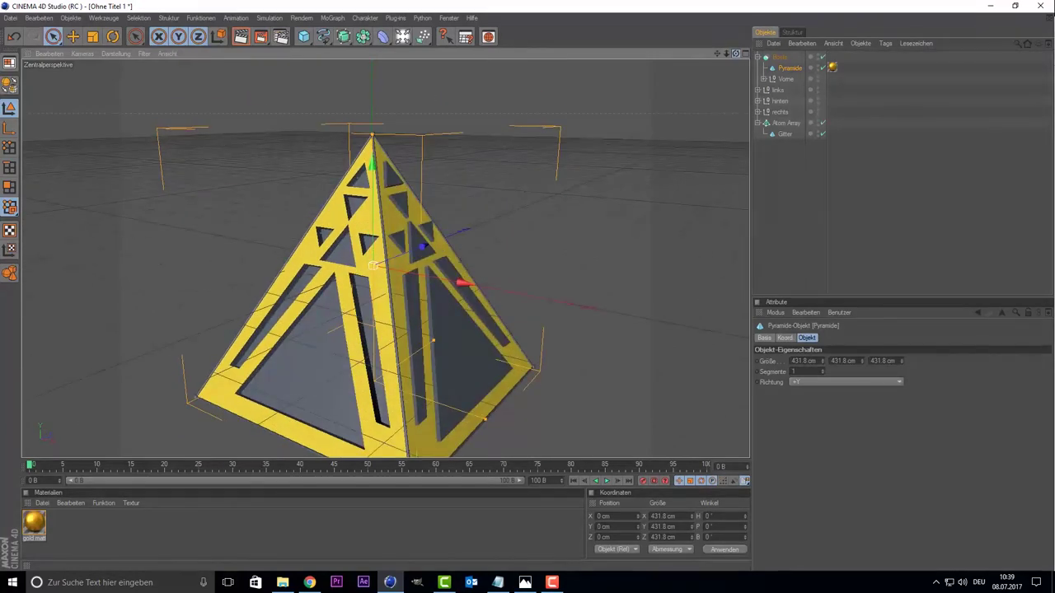
left_click(781, 90)
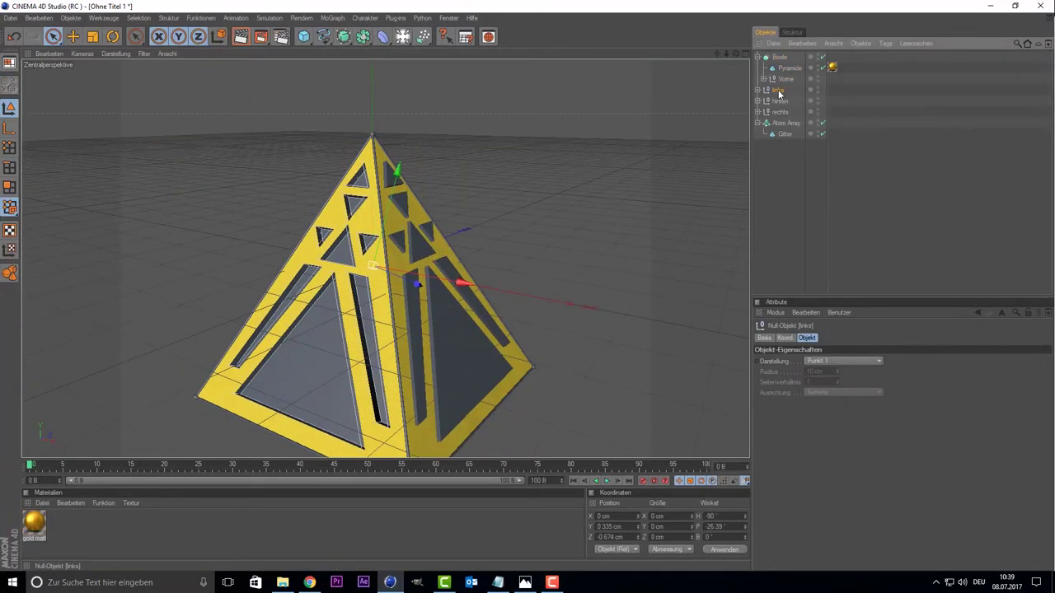
left_click(776, 112)
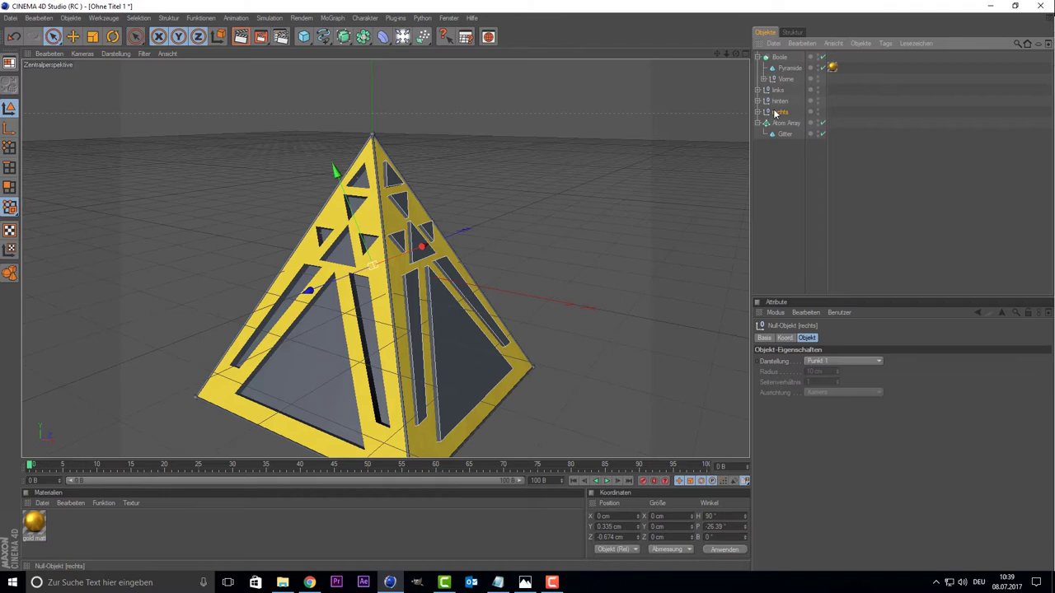
mouse_move(776, 113)
left_mouse_down()
mouse_move(801, 97)
mouse_move(790, 76)
left_mouse_up()
left_click_drag(786, 82, 790, 80)
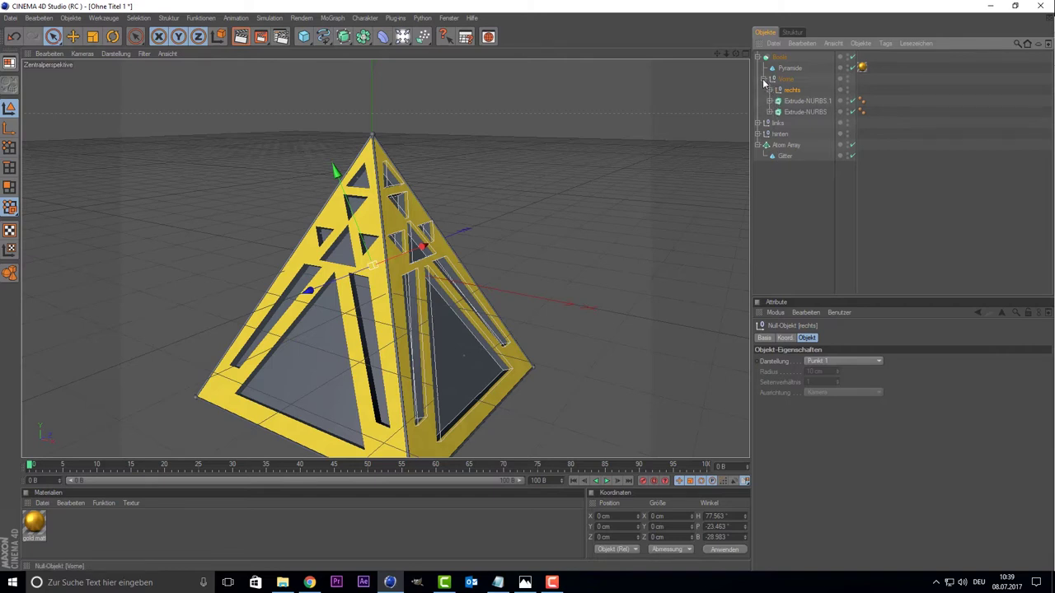
left_click(774, 124)
left_click_drag(769, 130, 792, 86)
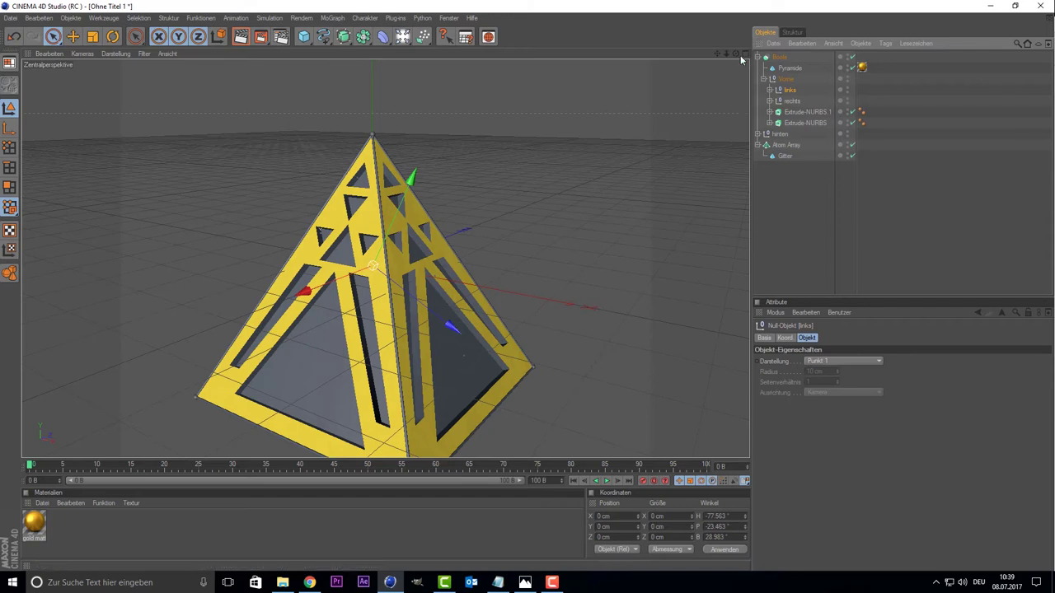
Step: Move the hinten null into the Vorne group as well
left_click_drag(740, 55, 709, 66)
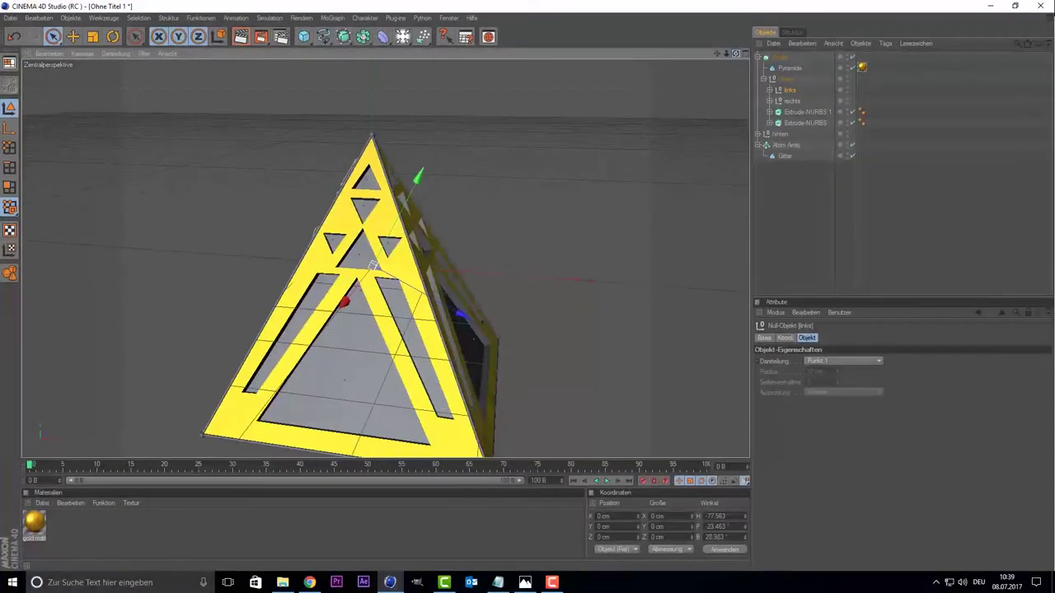
left_click(777, 135)
left_click_drag(777, 134, 790, 87)
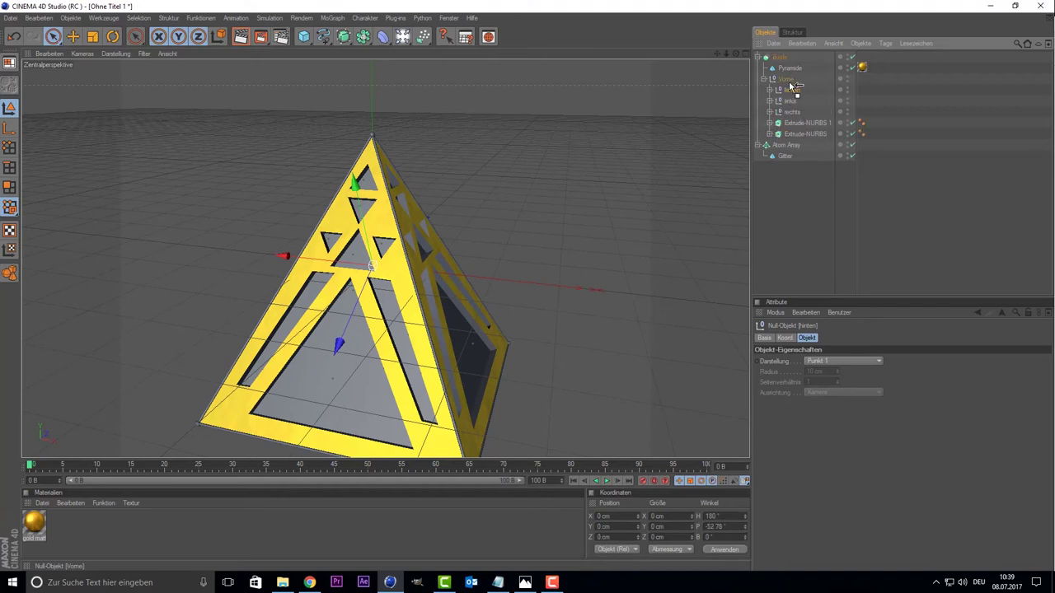
left_click(782, 238)
Step: Orbit around the pyramid to confirm every face is cut out, checking Vorne's children
mouse_move(736, 54)
left_mouse_down()
mouse_move(708, 54)
mouse_move(725, 54)
mouse_move(551, 222)
left_mouse_up()
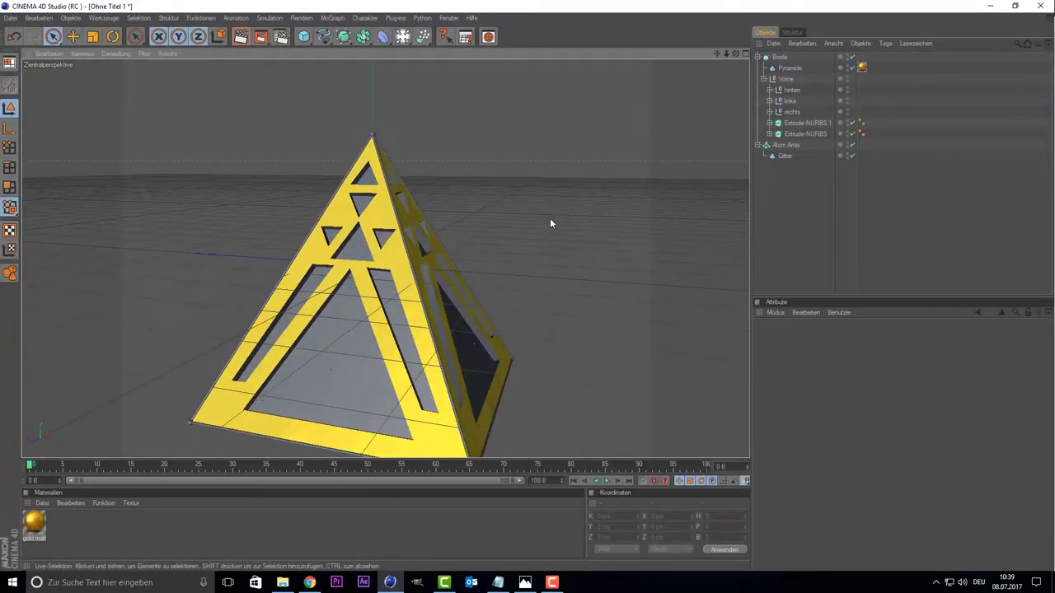
left_click(786, 79)
left_click_drag(736, 55, 717, 67)
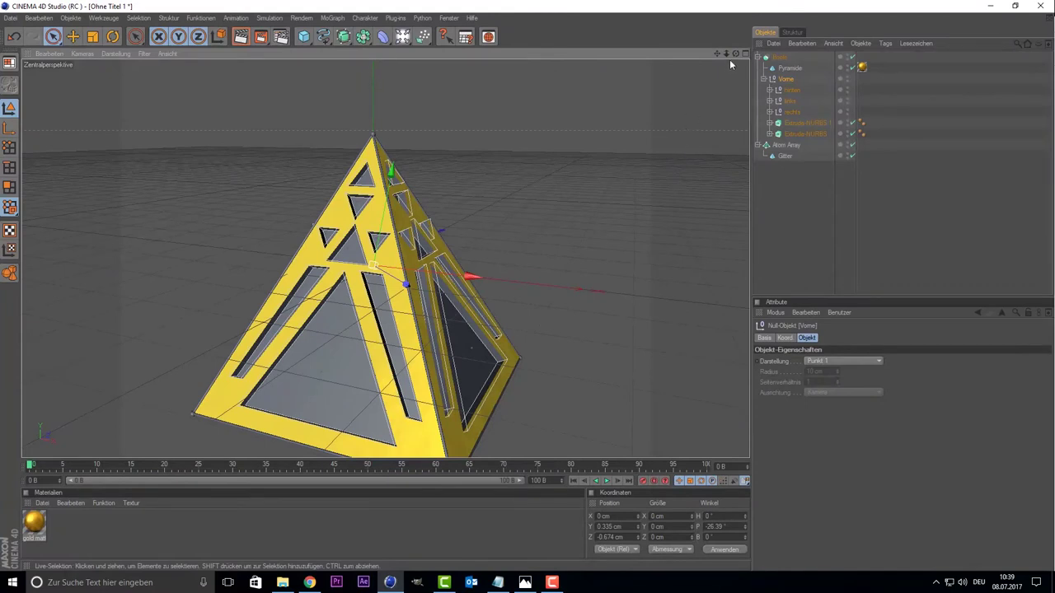
left_click_drag(736, 54, 717, 57)
left_click(796, 206)
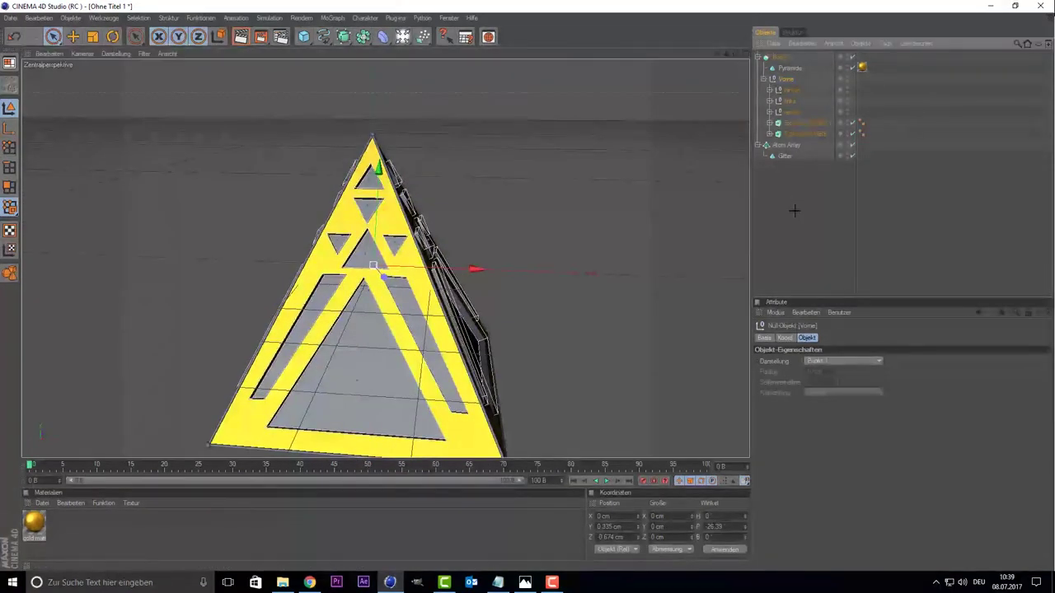
left_click(784, 79)
left_click(764, 79)
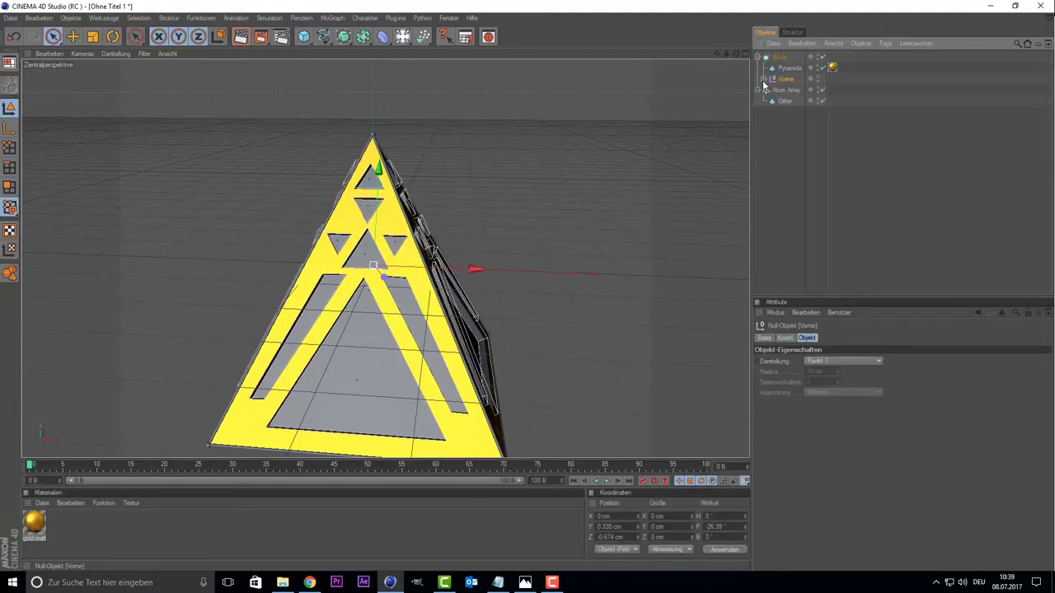
left_click(764, 79)
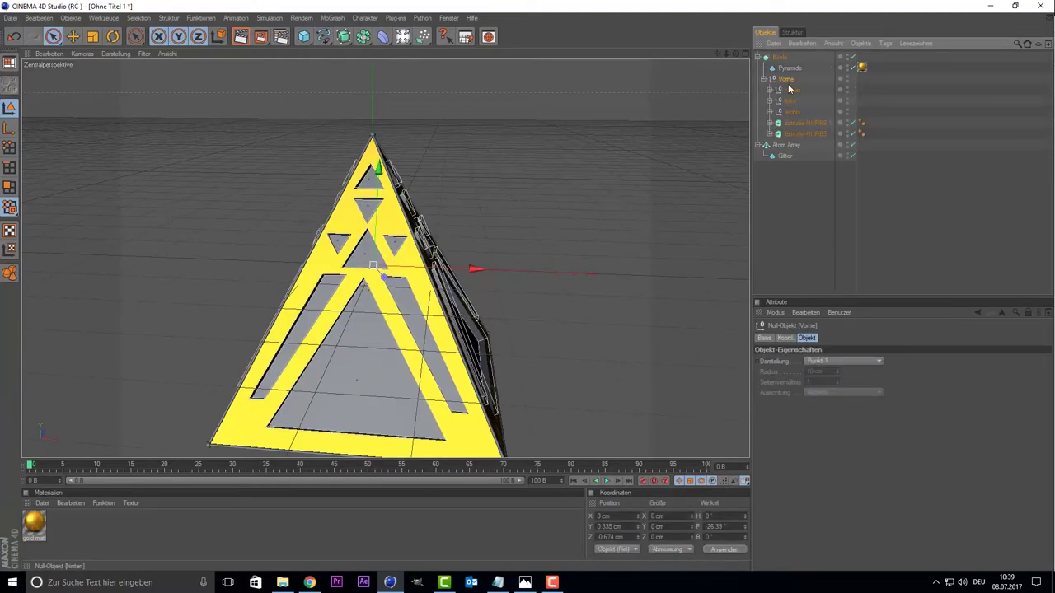
left_click(791, 123)
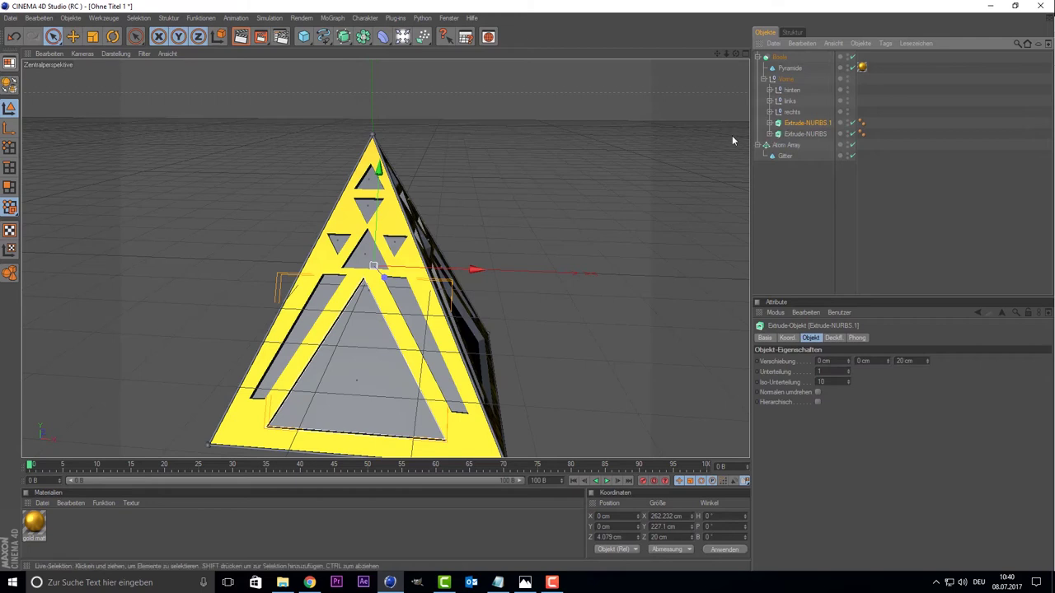
mouse_move(737, 55)
left_mouse_down()
mouse_move(709, 66)
mouse_move(405, 367)
left_mouse_up()
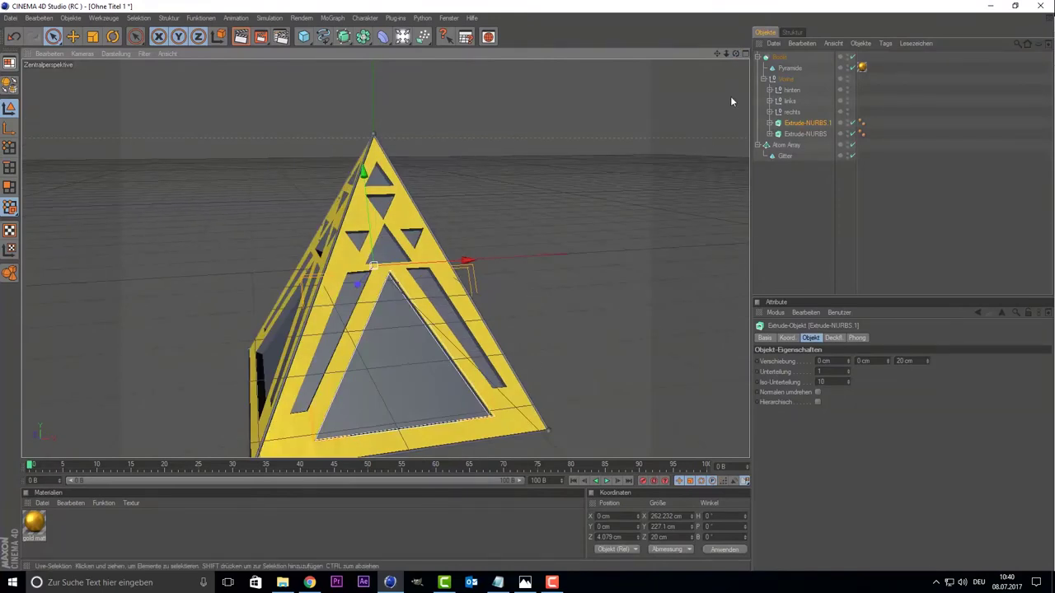
left_click_drag(736, 59, 95, 575)
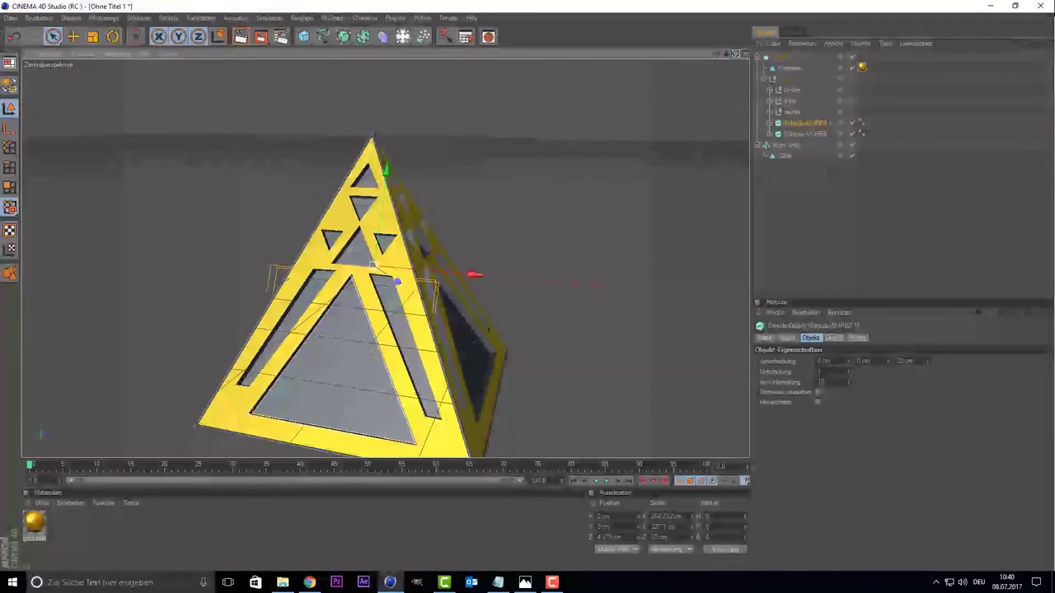
Step: Create a new material Mat with colour off and transparency at refraction 1.33
double_click(83, 535)
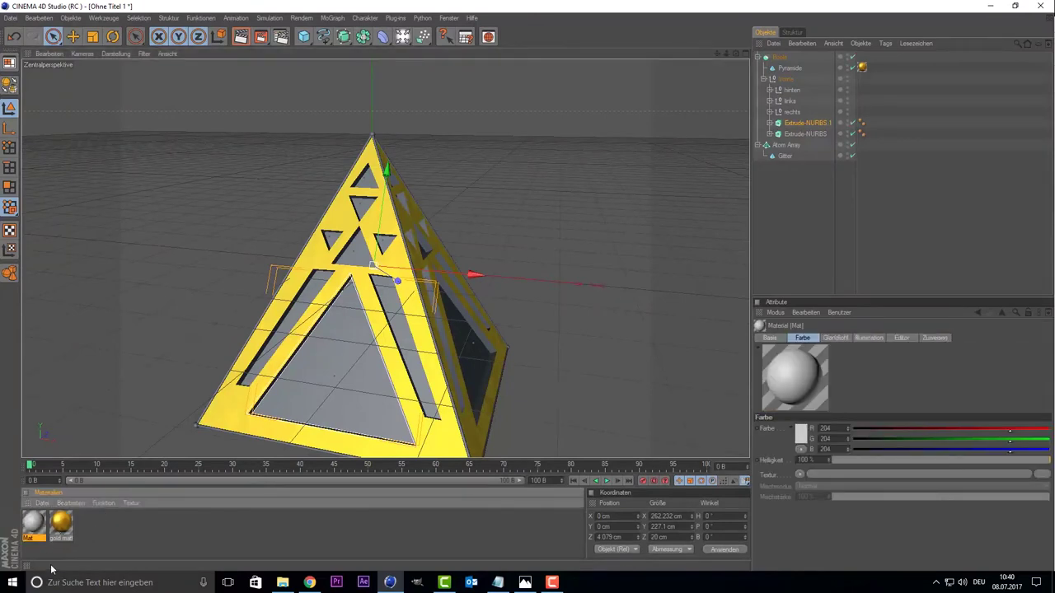
left_click(70, 528)
double_click(29, 526)
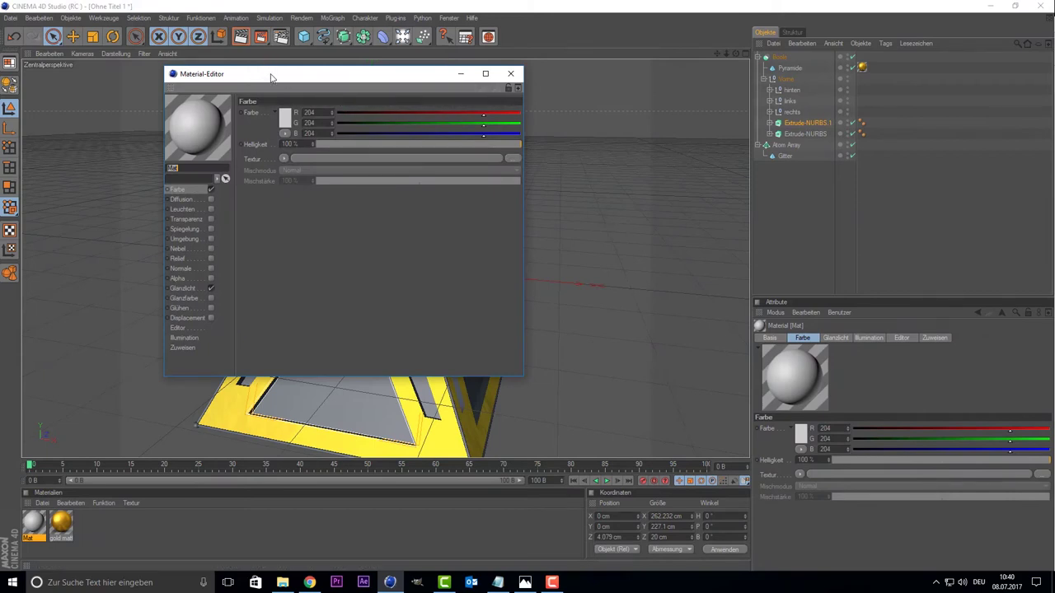
left_click_drag(275, 78, 598, 76)
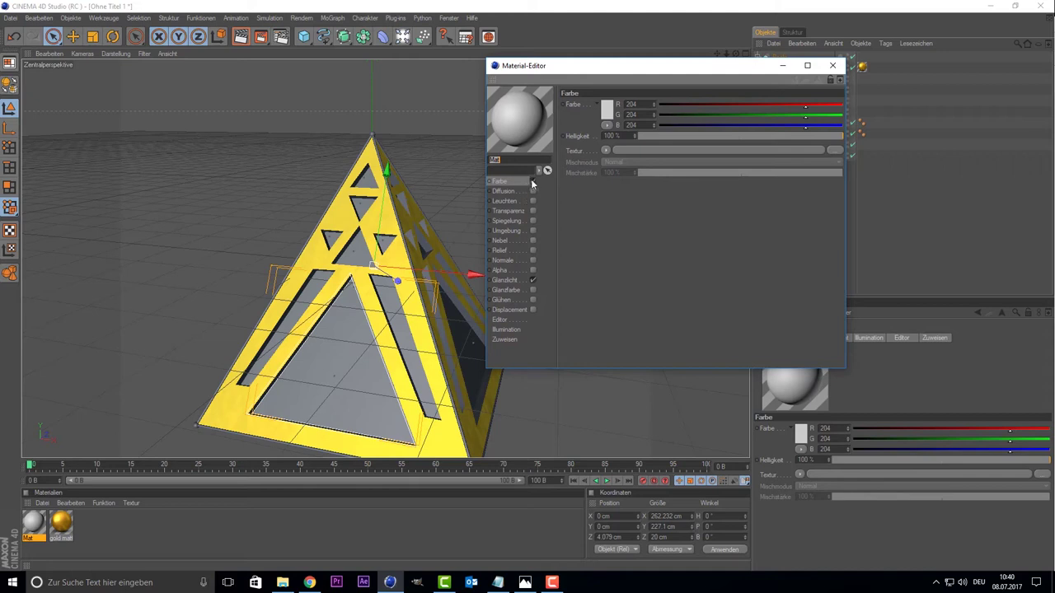
left_click(532, 181)
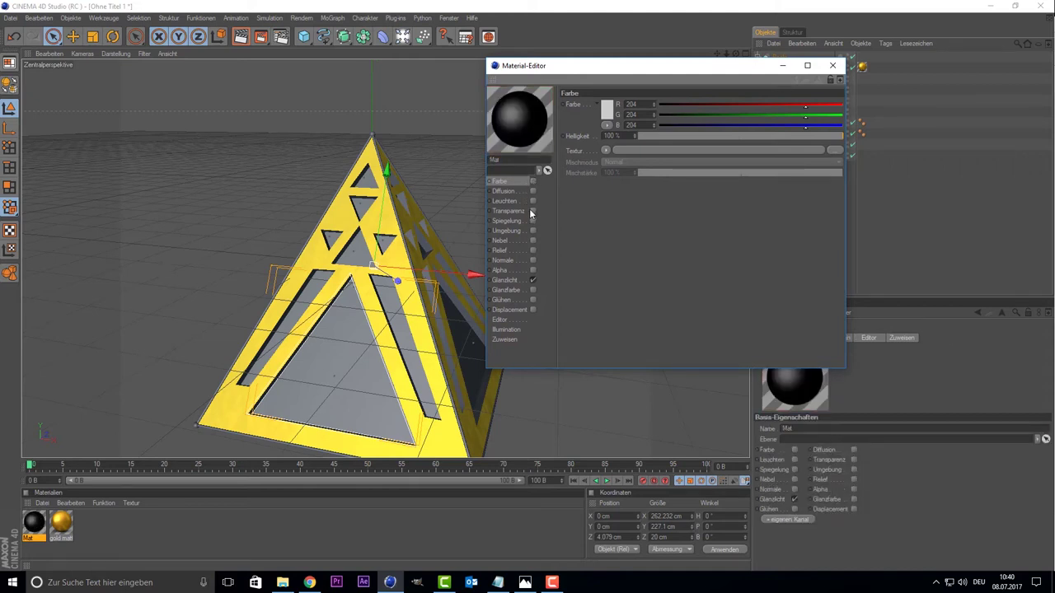
left_click(533, 211)
left_click(657, 145)
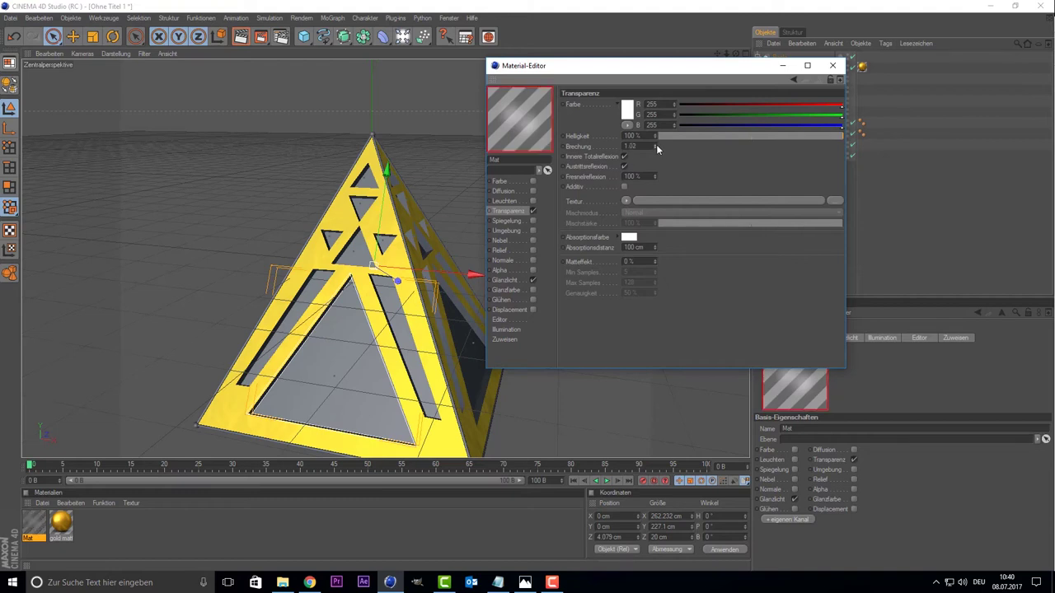
left_click_drag(656, 144, 656, 144)
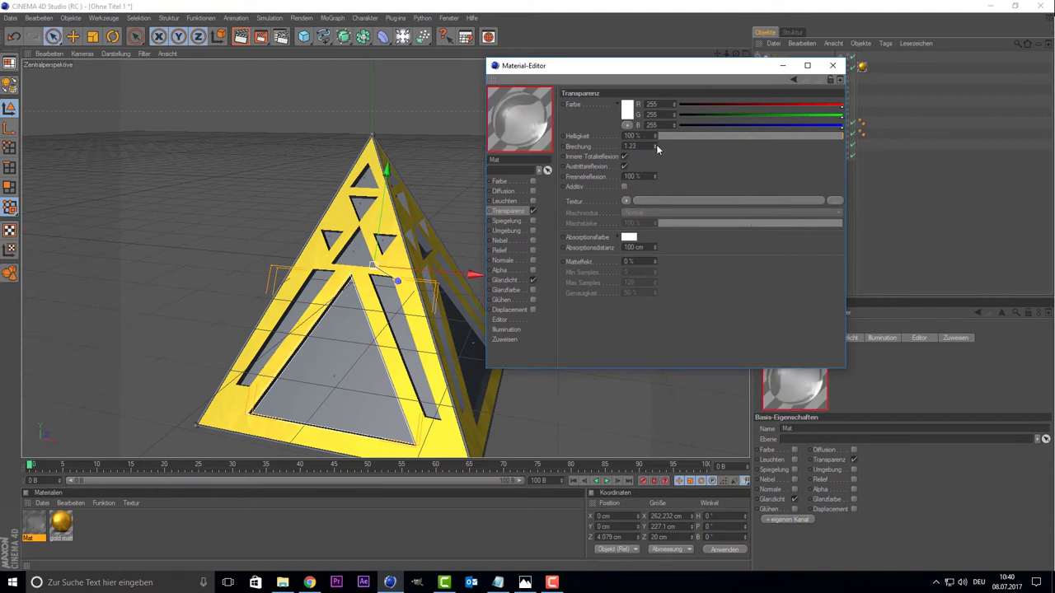
Step: Tint the transparency red (211/0/0) and give it a dark red absorption colour
left_click(628, 109)
left_click_drag(608, 99, 638, 82)
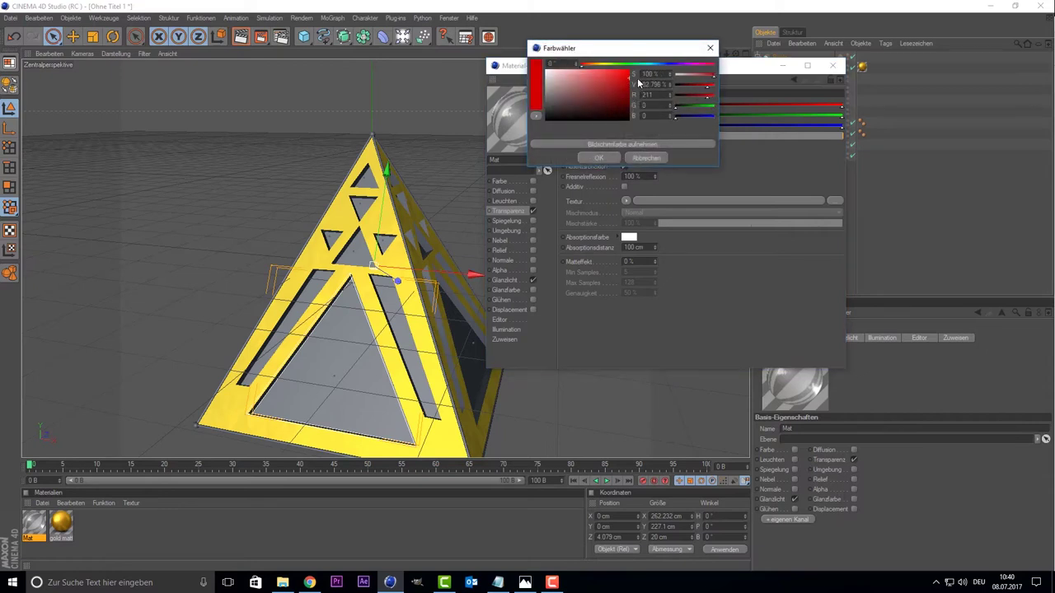
left_click(604, 157)
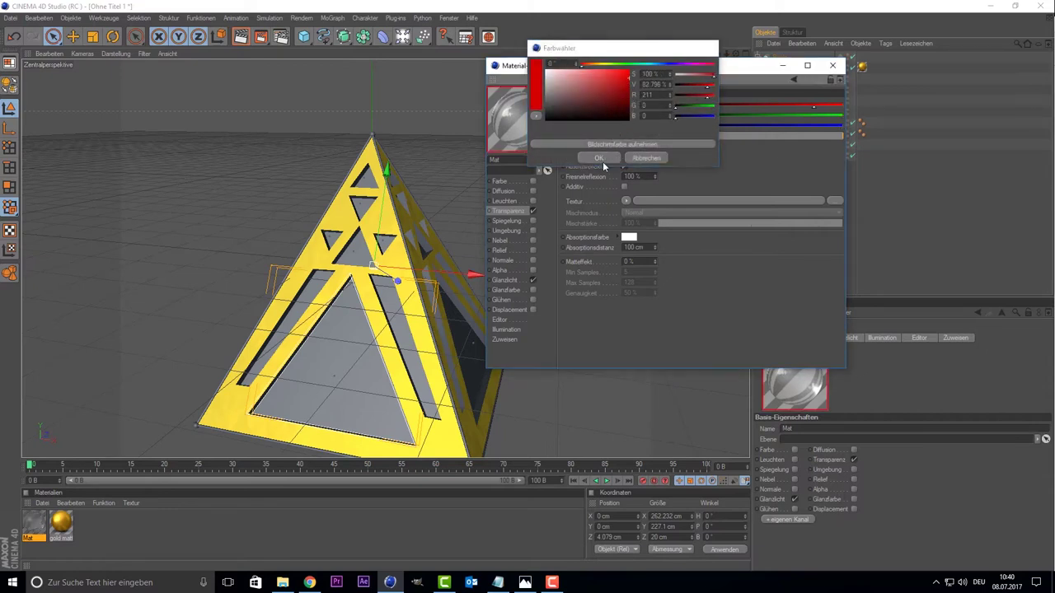
left_click(629, 236)
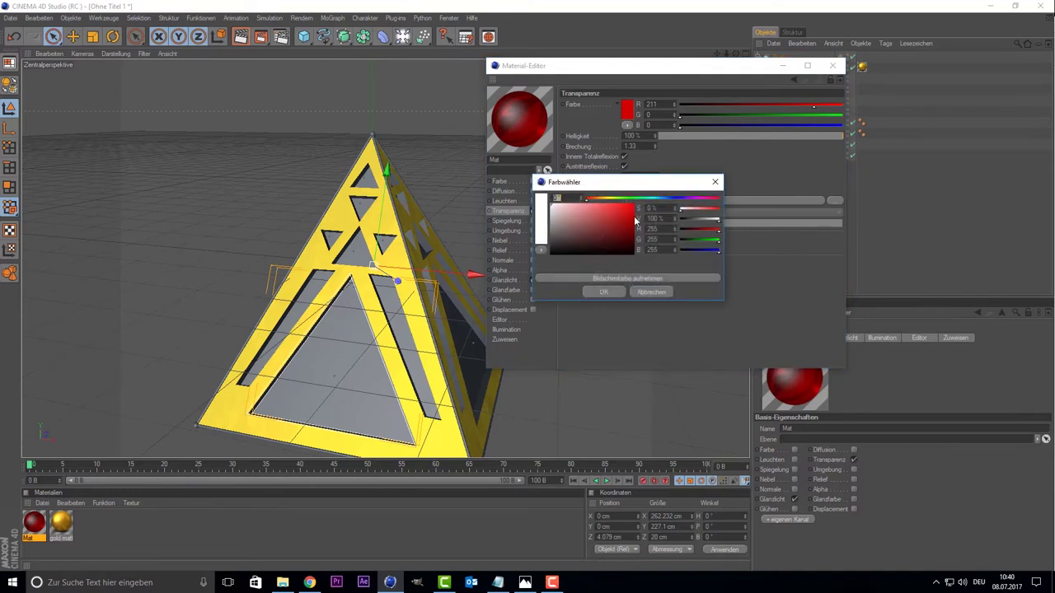
left_click(630, 223)
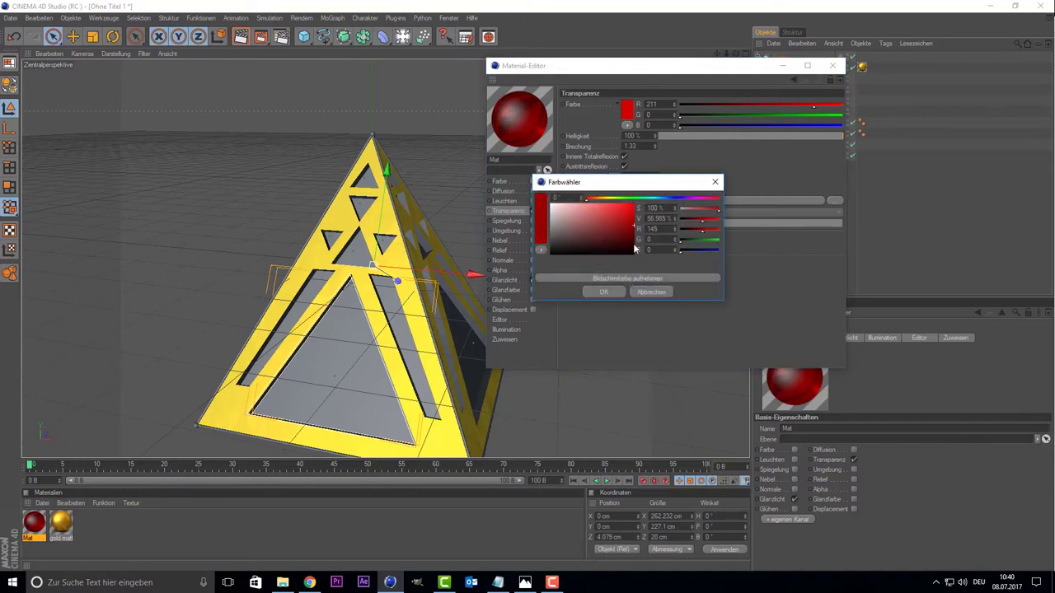
left_click(614, 290)
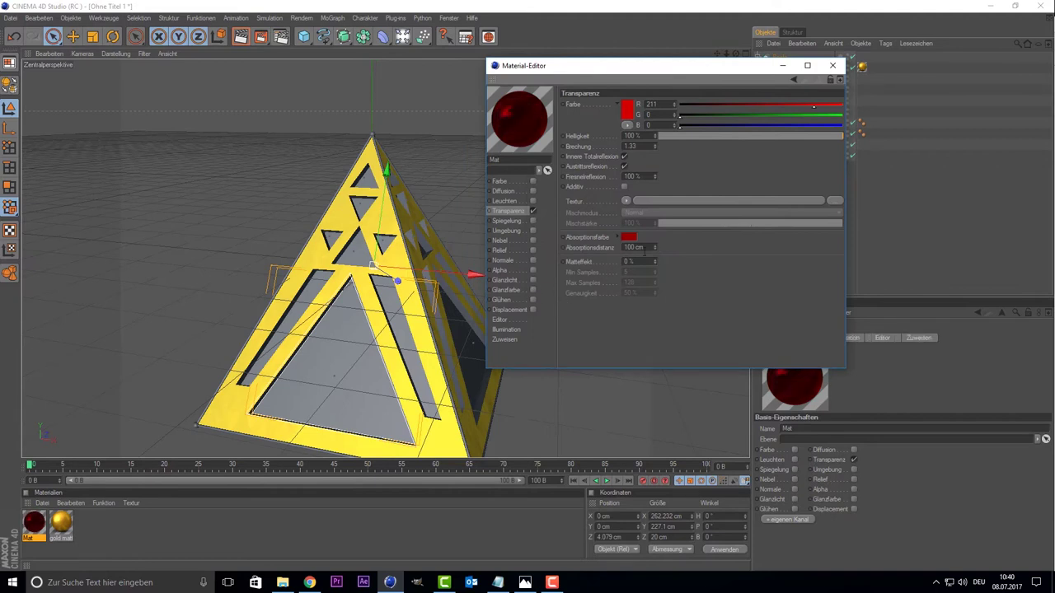
Step: Raise the absorption distance and enable a red Leuchten (glow) channel on Mat
left_click_drag(655, 249, 655, 252)
left_click(533, 201)
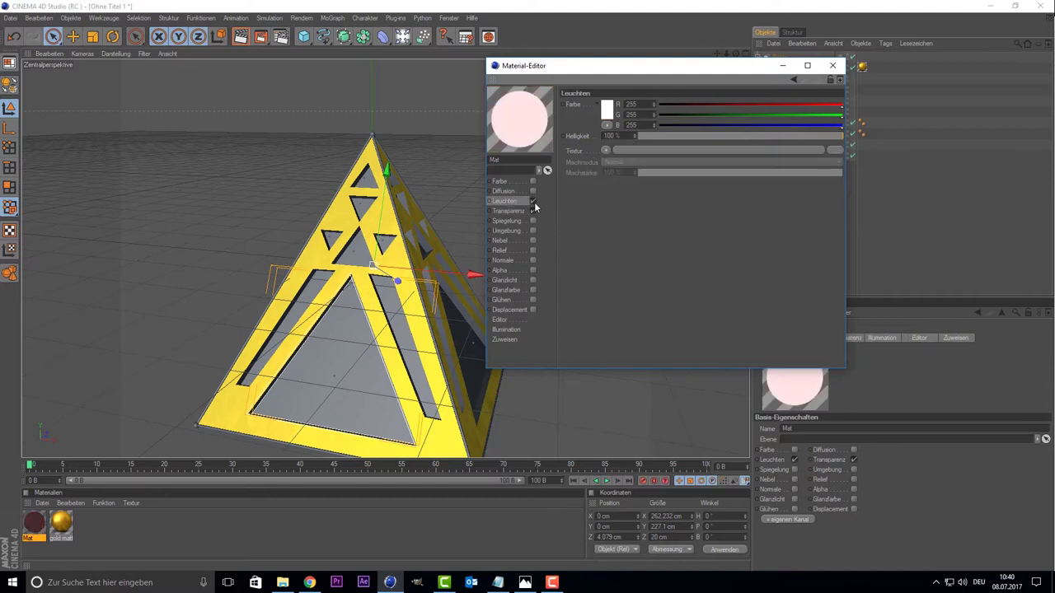
left_click(607, 105)
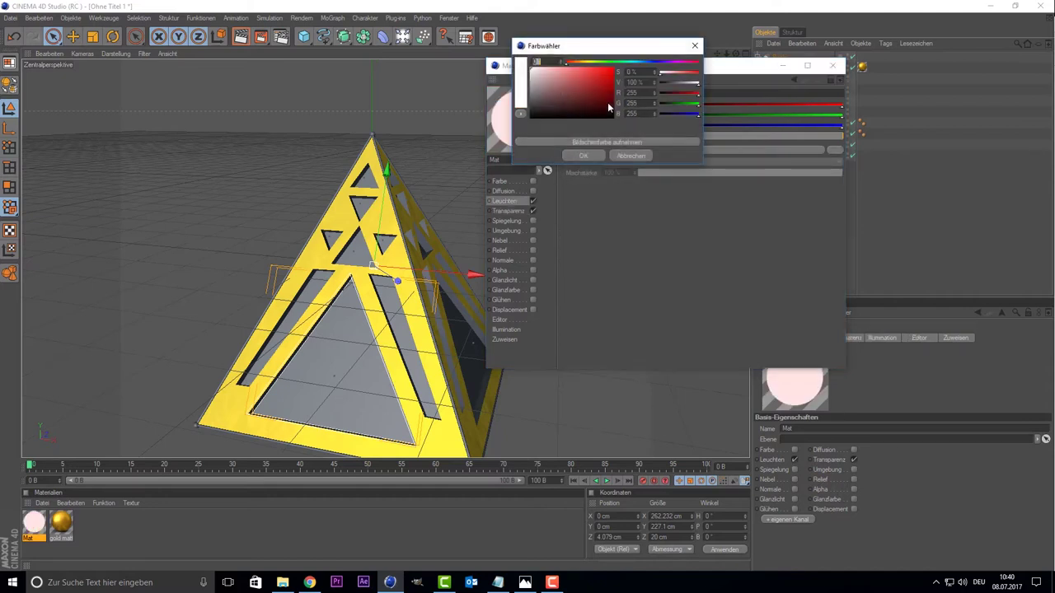
left_click_drag(607, 102, 614, 69)
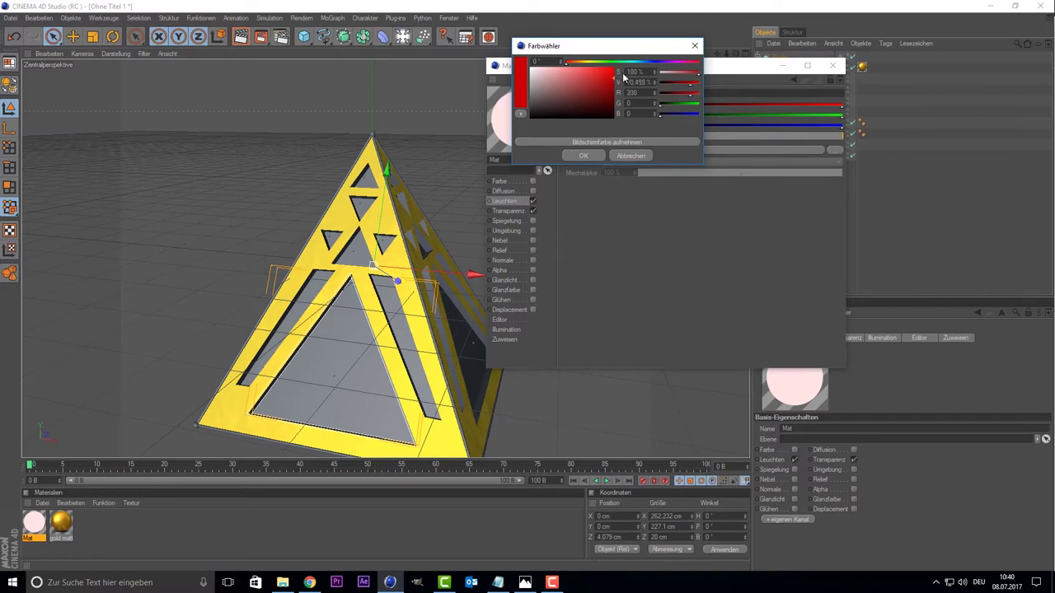
left_click(582, 157)
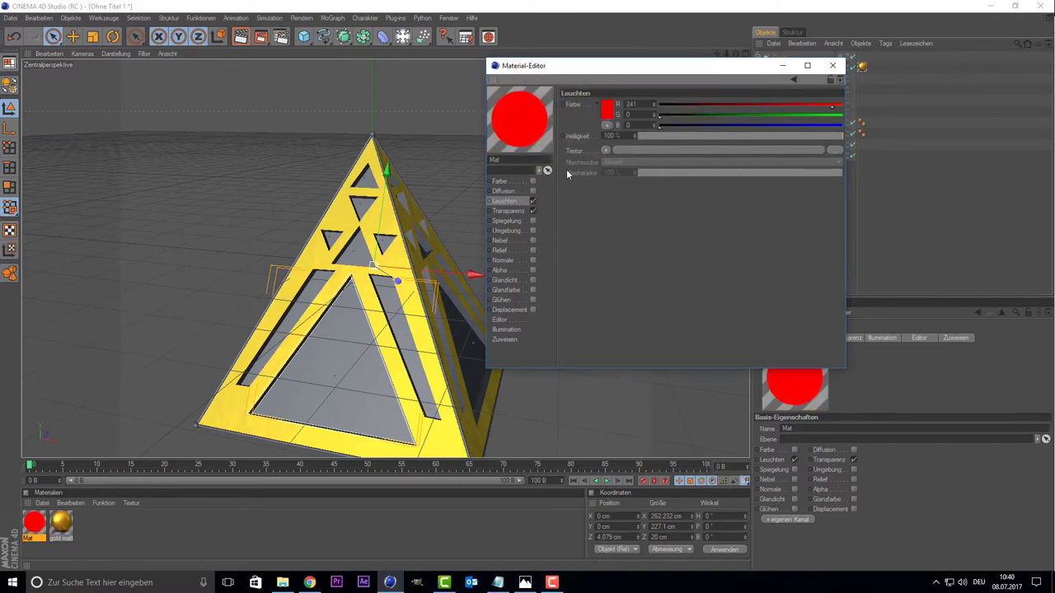
Step: Enable a dark red 145/0/0 colour channel and set absorption distance to 104 cm
left_click(533, 210)
left_click(505, 212)
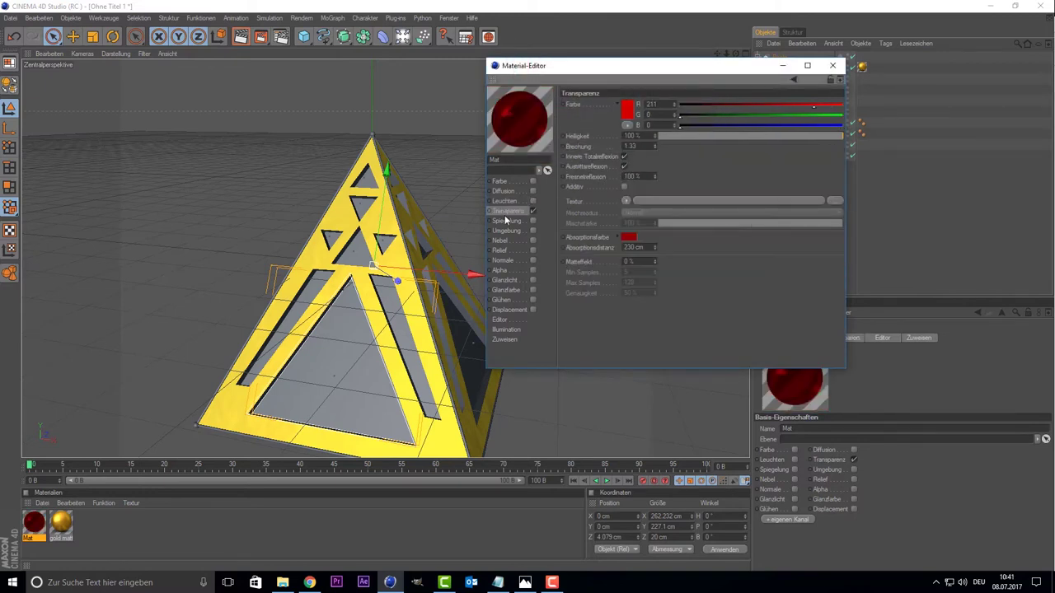
left_click(532, 180)
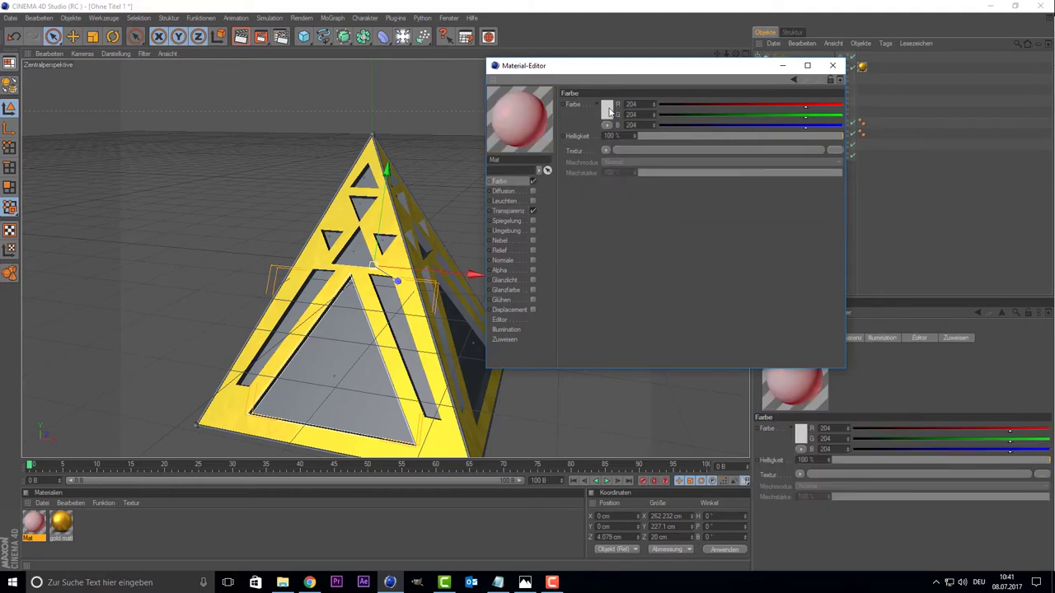
left_click(608, 110)
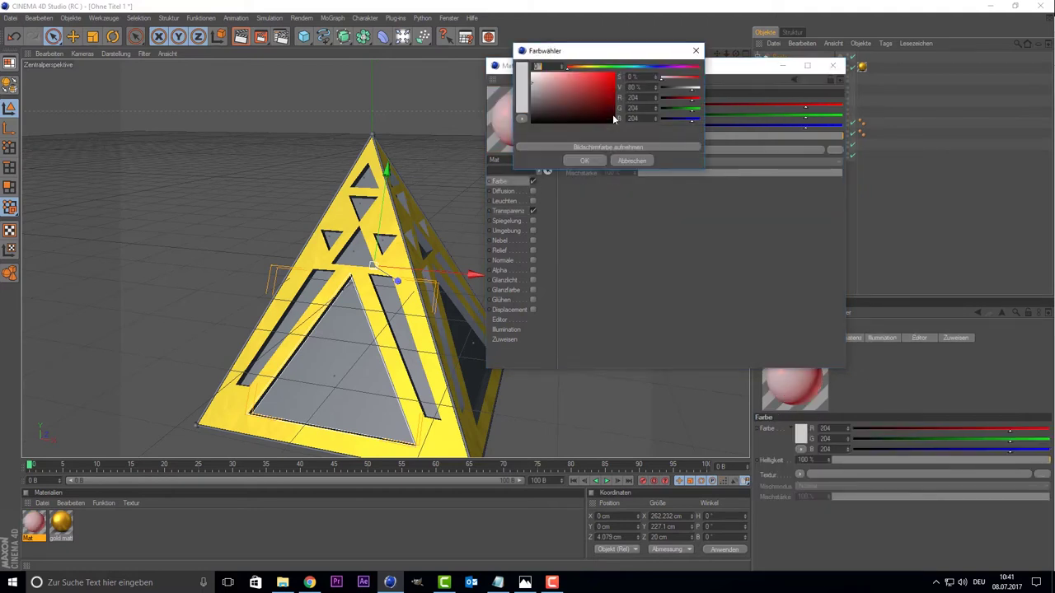
left_click(591, 162)
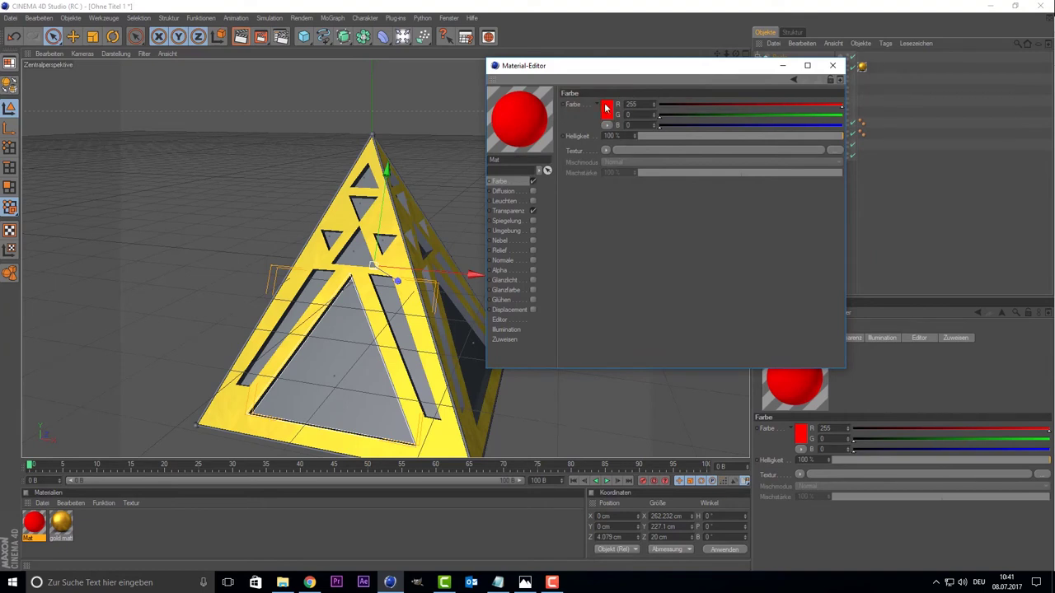
left_click(608, 109)
left_click(582, 159)
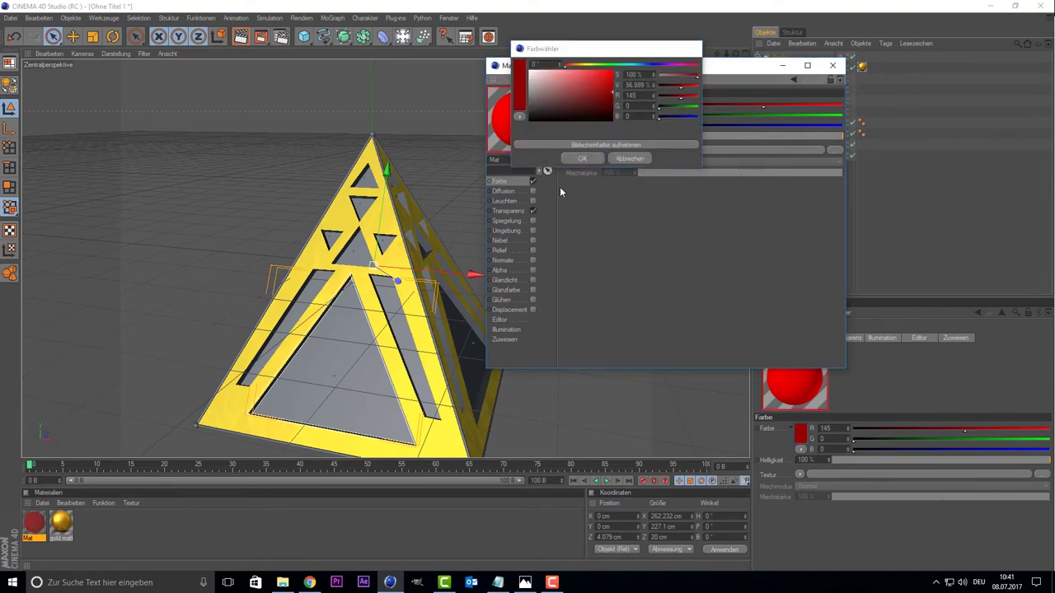
left_click(515, 211)
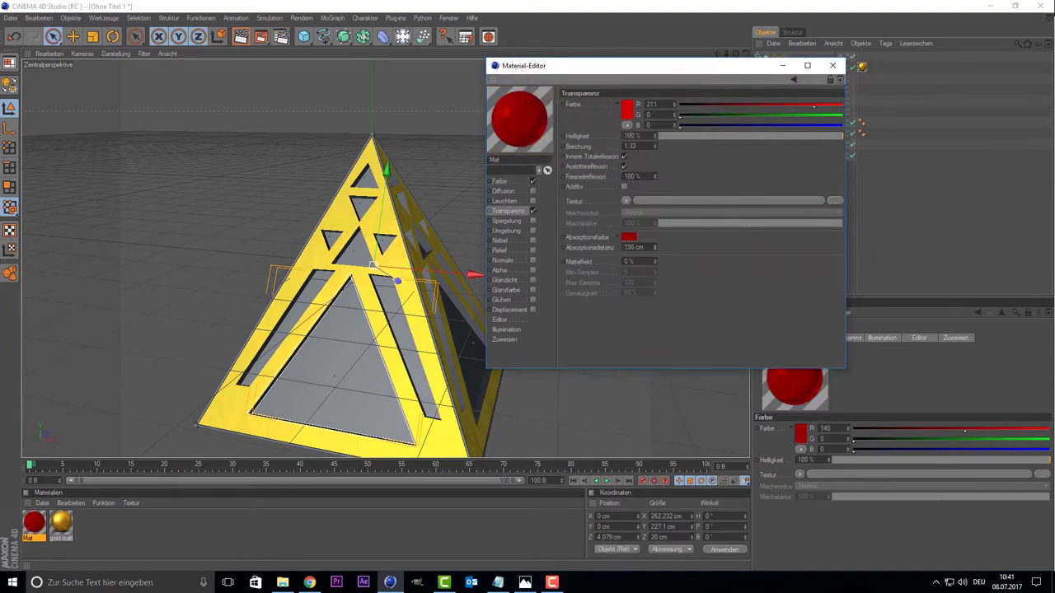
left_click_drag(655, 247, 654, 272)
Step: Apply Mat to the Vorne group, copy its tag onto hinten, and inspect the red faces
left_click(833, 66)
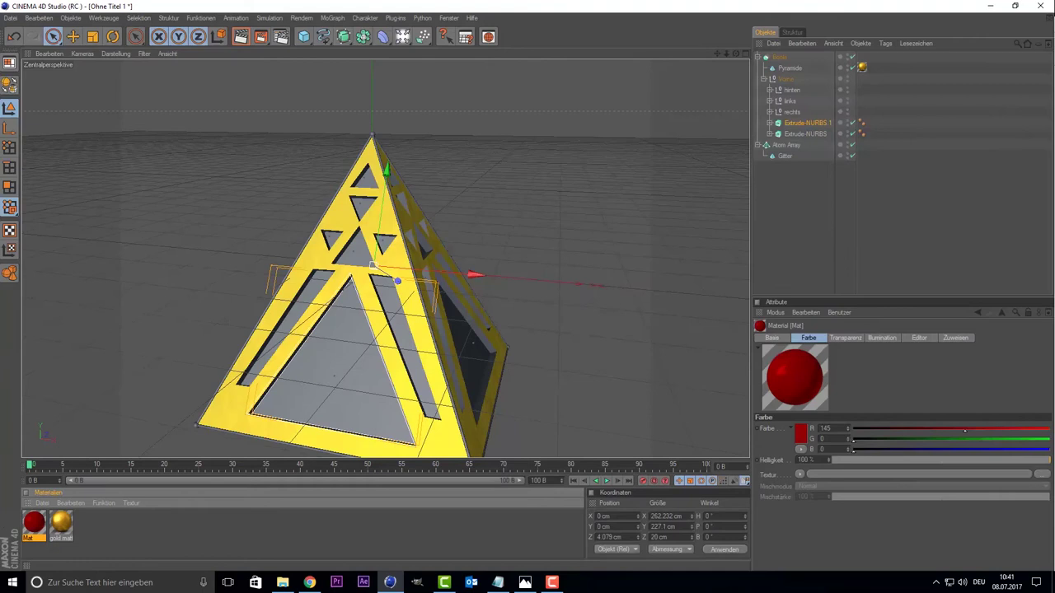
mouse_move(36, 534)
left_mouse_down()
mouse_move(799, 76)
mouse_move(785, 69)
mouse_move(794, 80)
left_mouse_up()
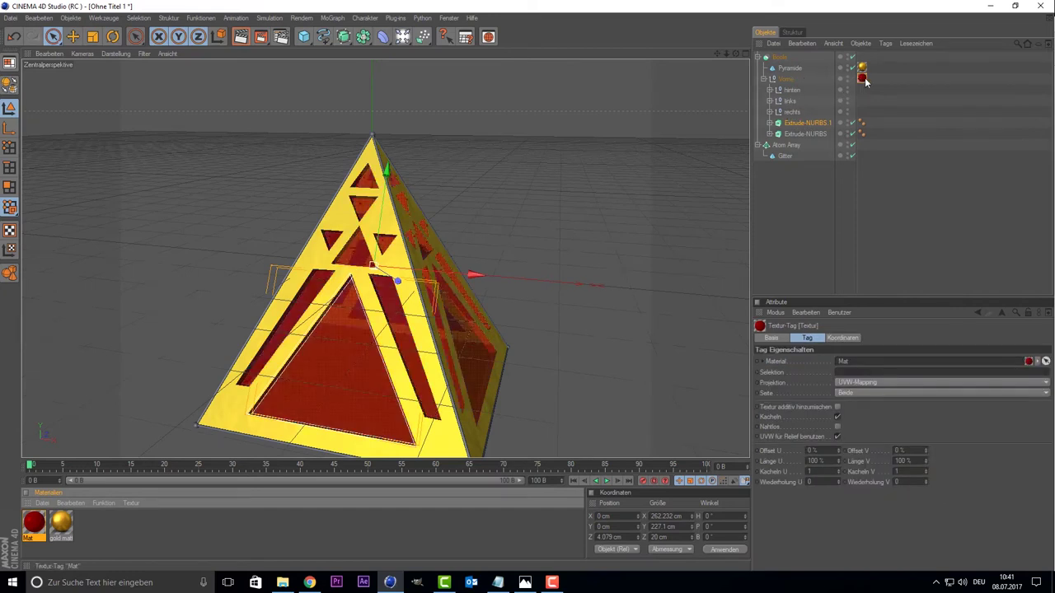
left_click_drag(865, 97, 863, 111, "ctrl")
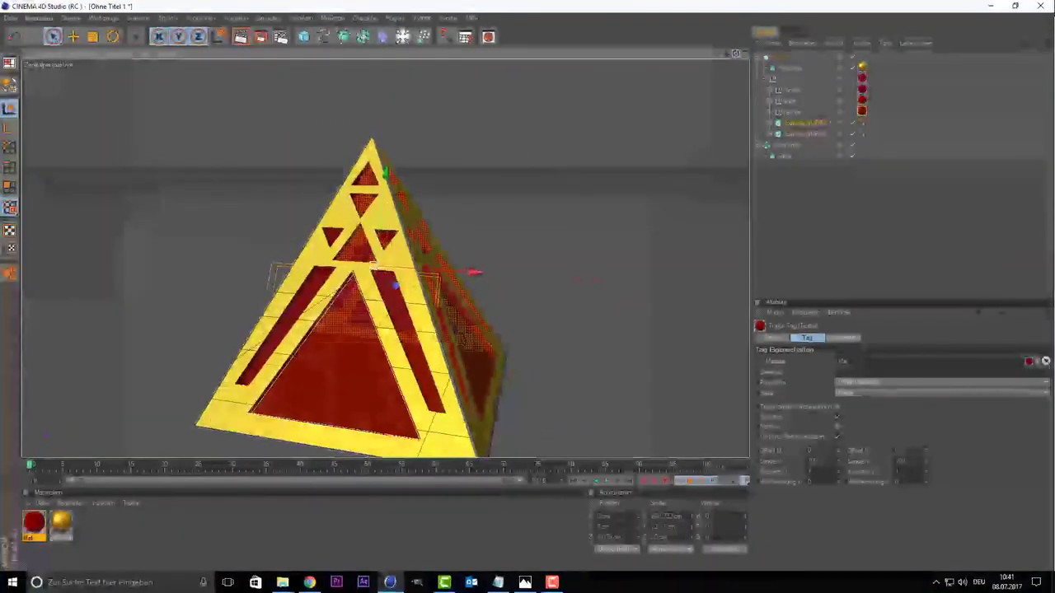
left_click_drag(736, 54, 739, 60)
left_click(660, 148)
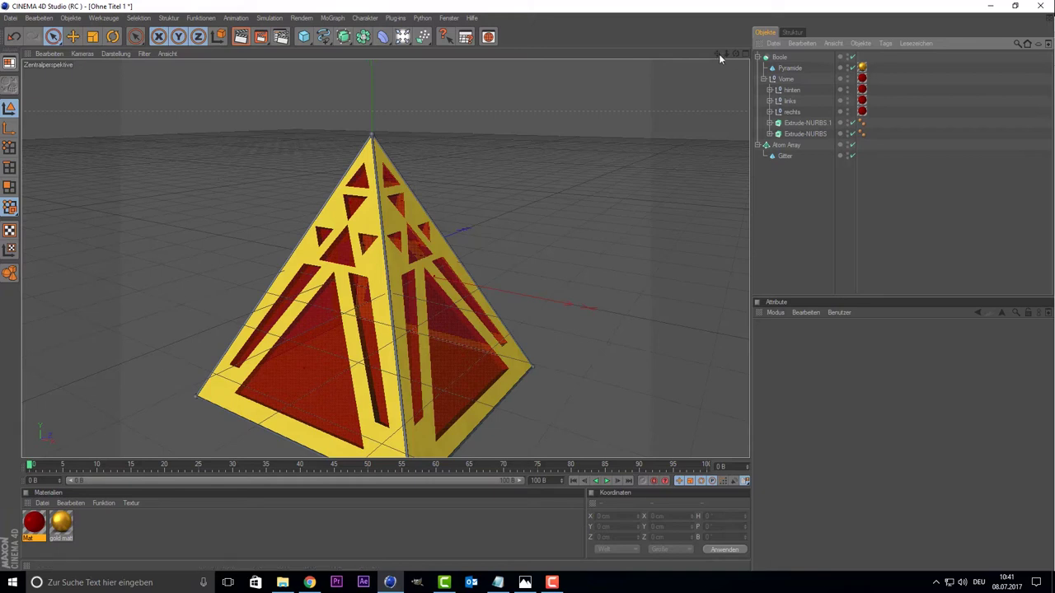
left_click_drag(718, 55, 741, 49)
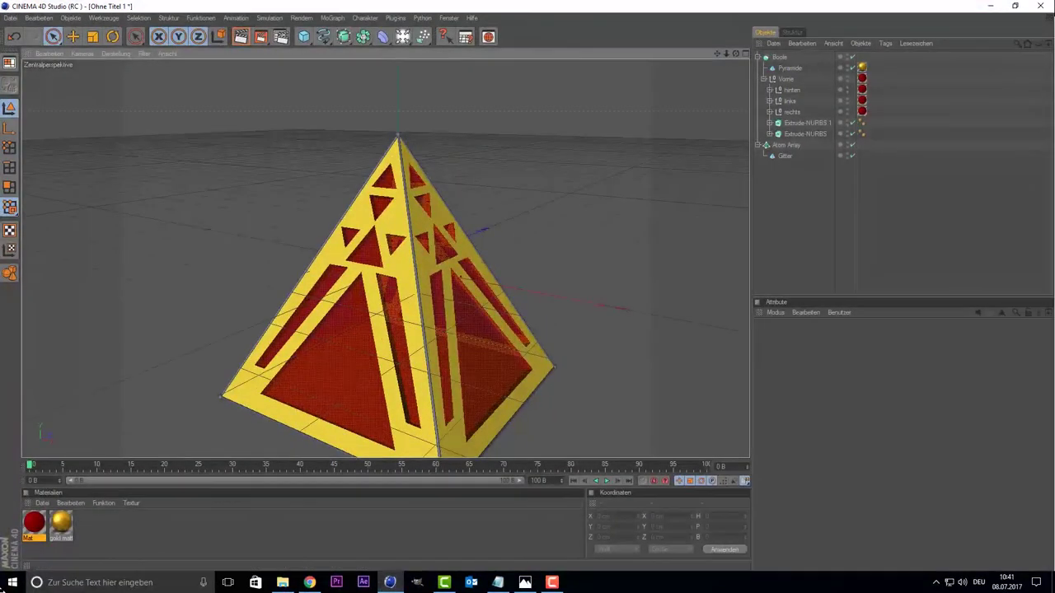
Step: Add reflection to Mat at 19% strength
double_click(38, 528)
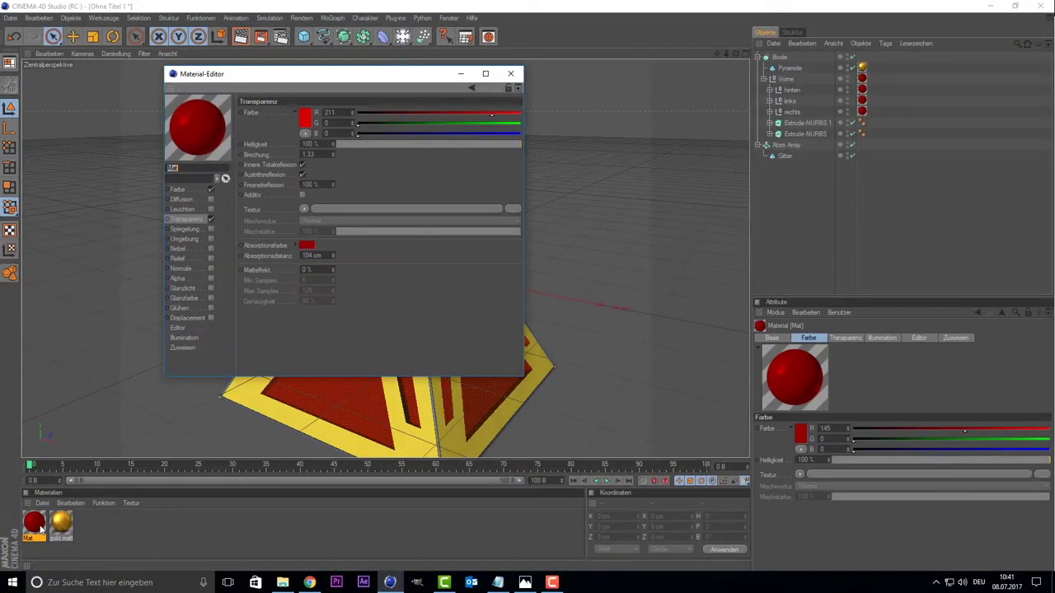
left_click(211, 229)
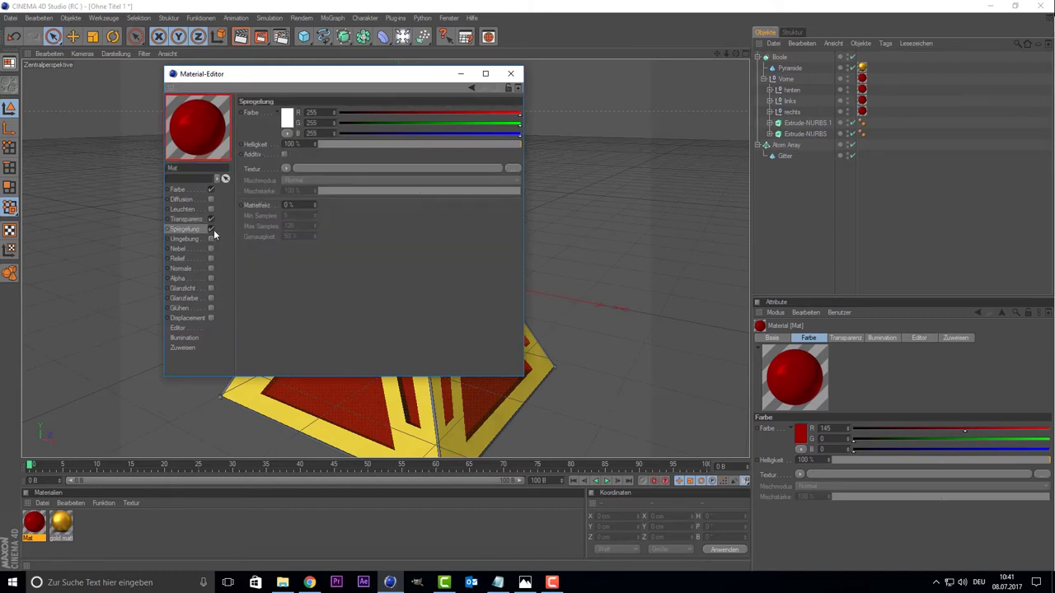
left_click(358, 144)
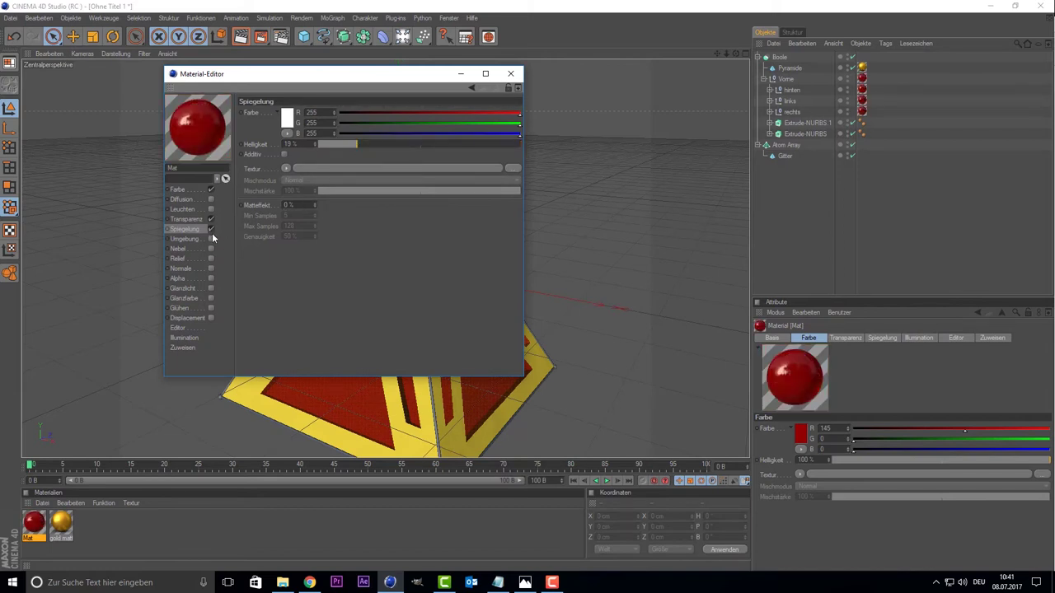
left_click(510, 74)
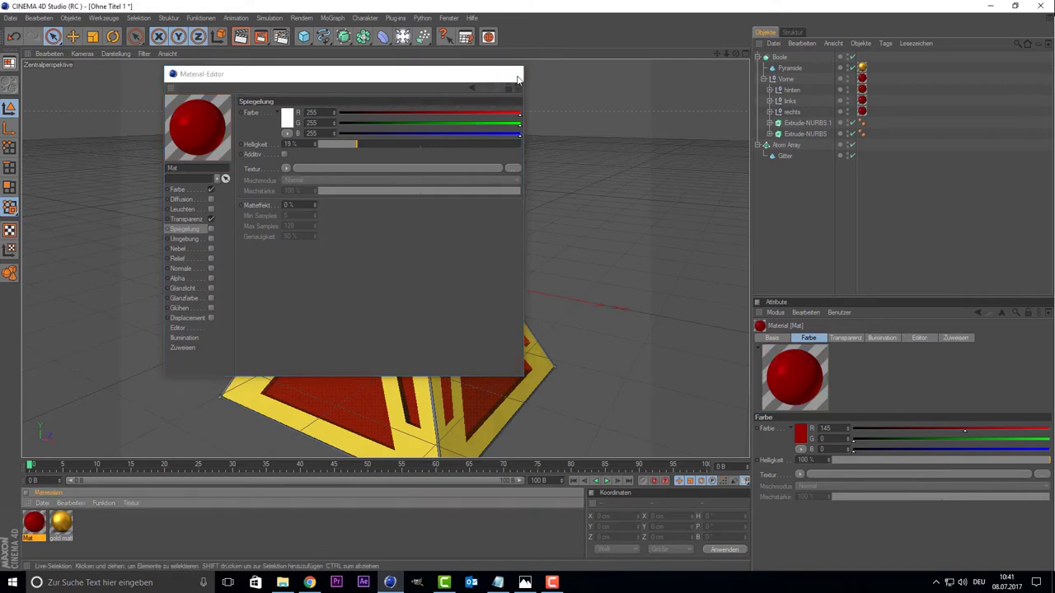
Step: Load a Rücklicht shader into Mat's transparency texture
double_click(34, 521)
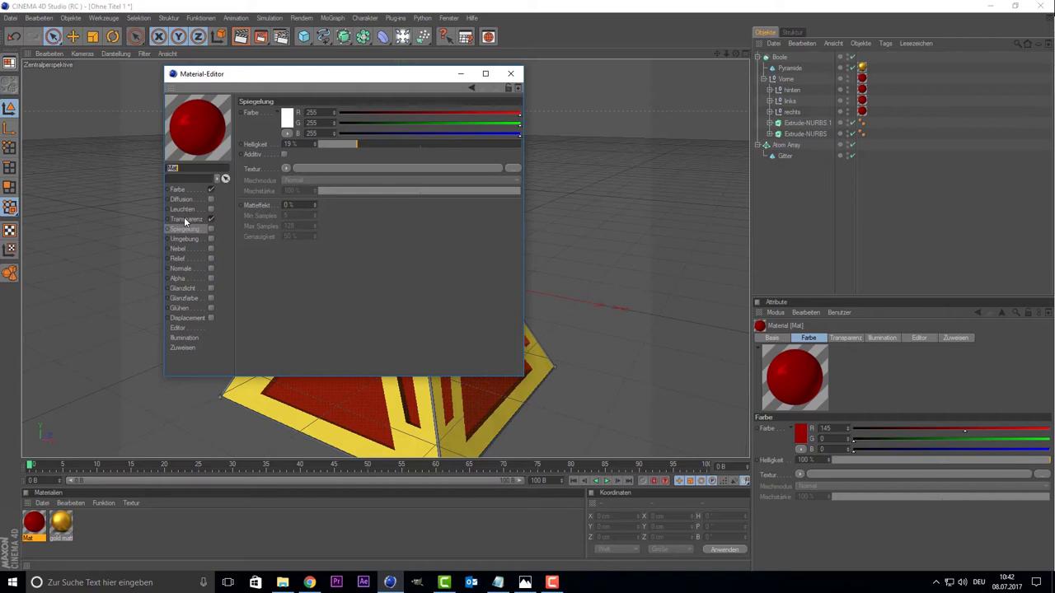
left_click(183, 218)
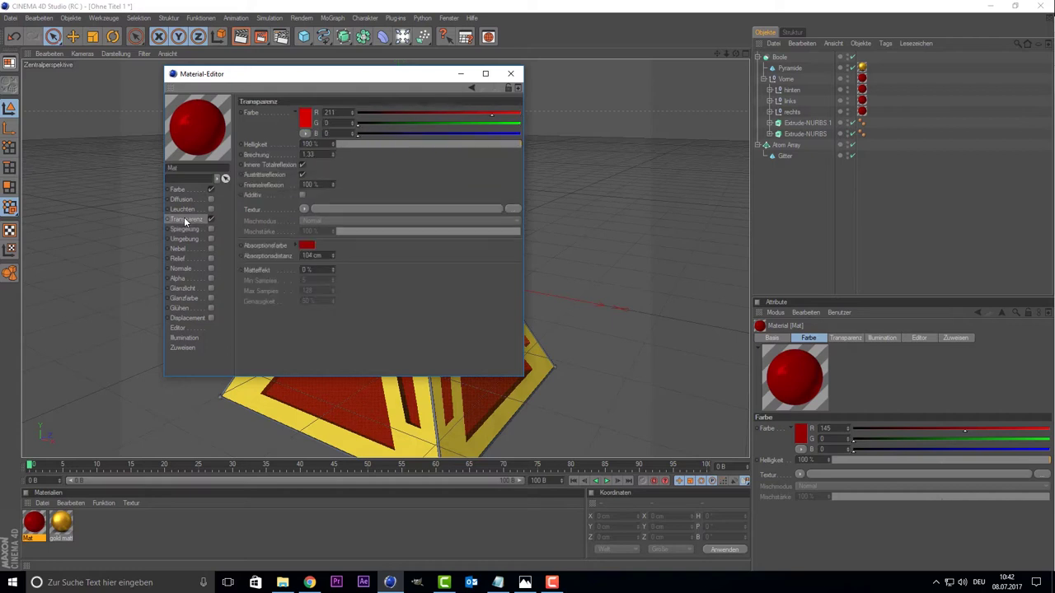
left_click(302, 209)
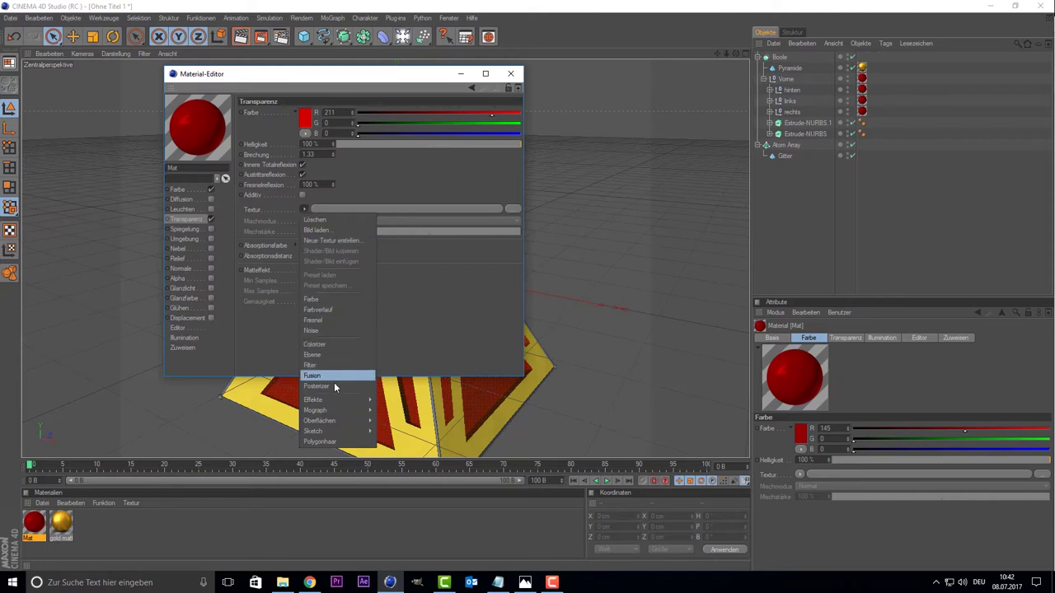
mouse_move(334, 400)
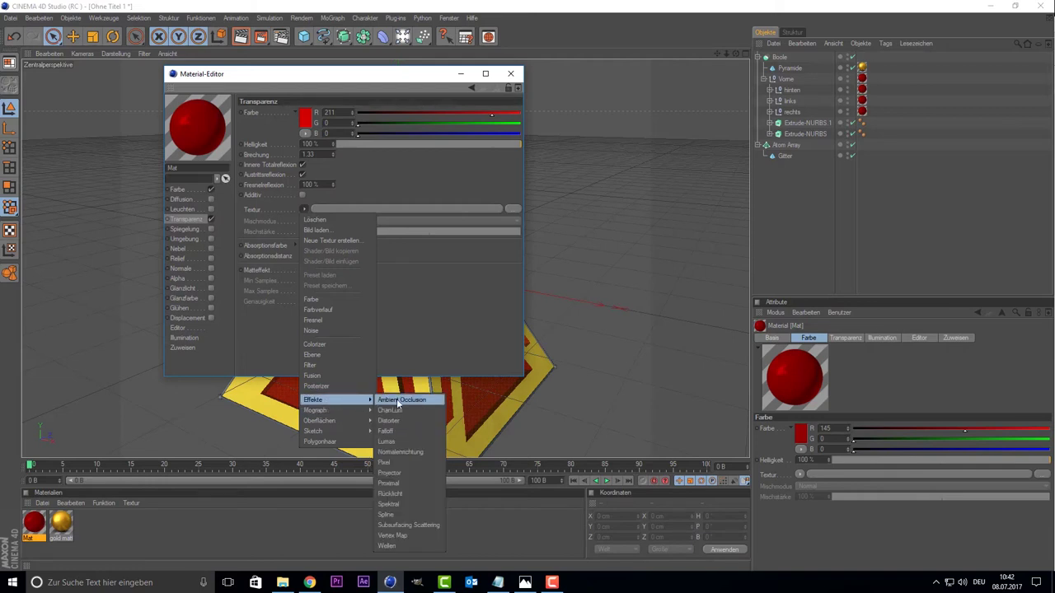
left_click(406, 495)
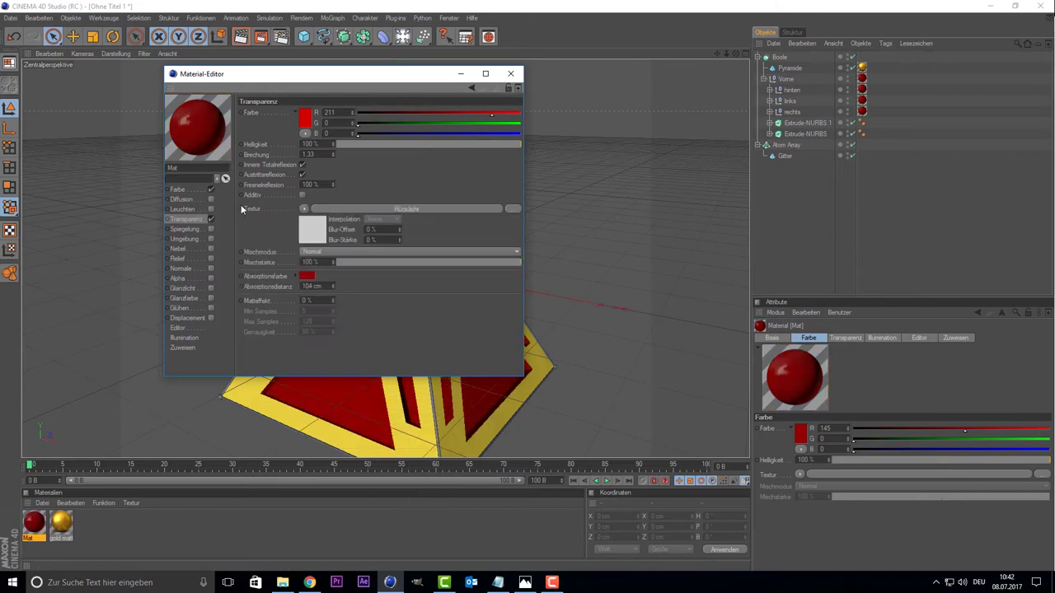
left_click(315, 239)
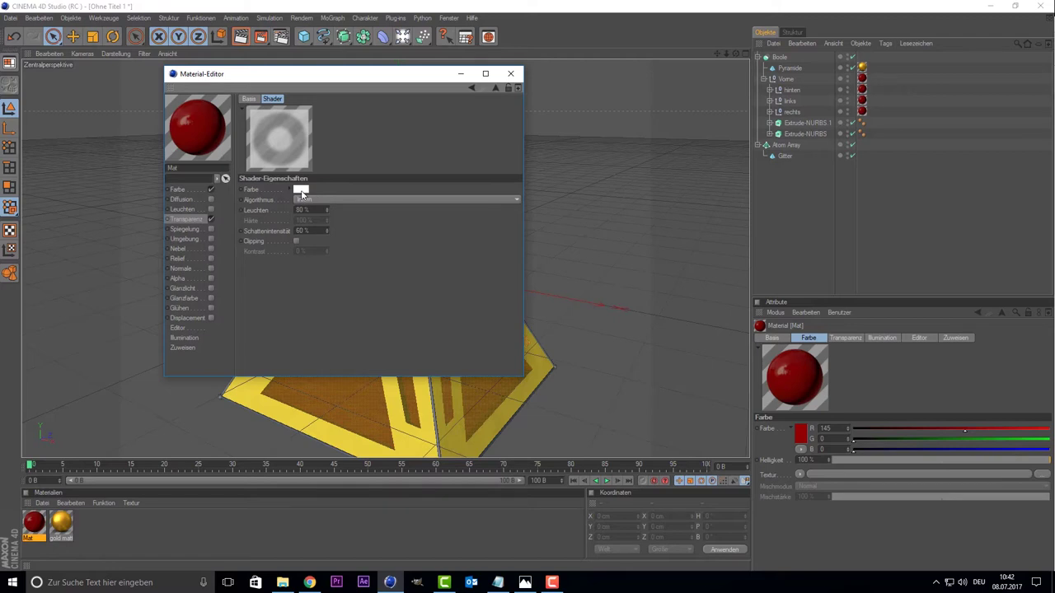
Step: Set the Rücklicht shader to red, Oren Nayar, with 80% shadow intensity
left_click(302, 192)
left_click(306, 156)
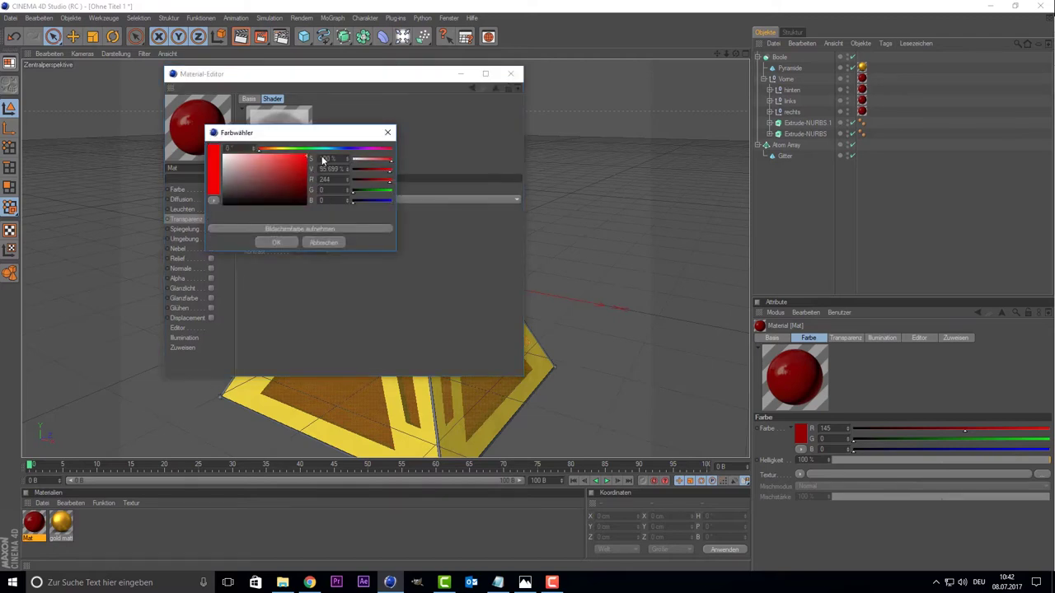
left_click(277, 243)
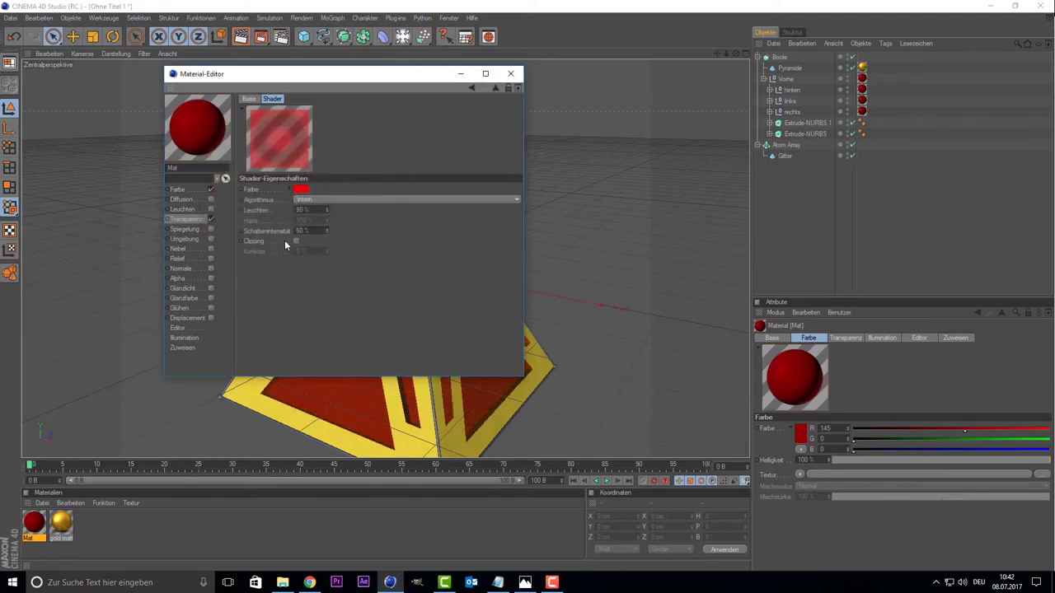
left_click(318, 198)
left_click(322, 240)
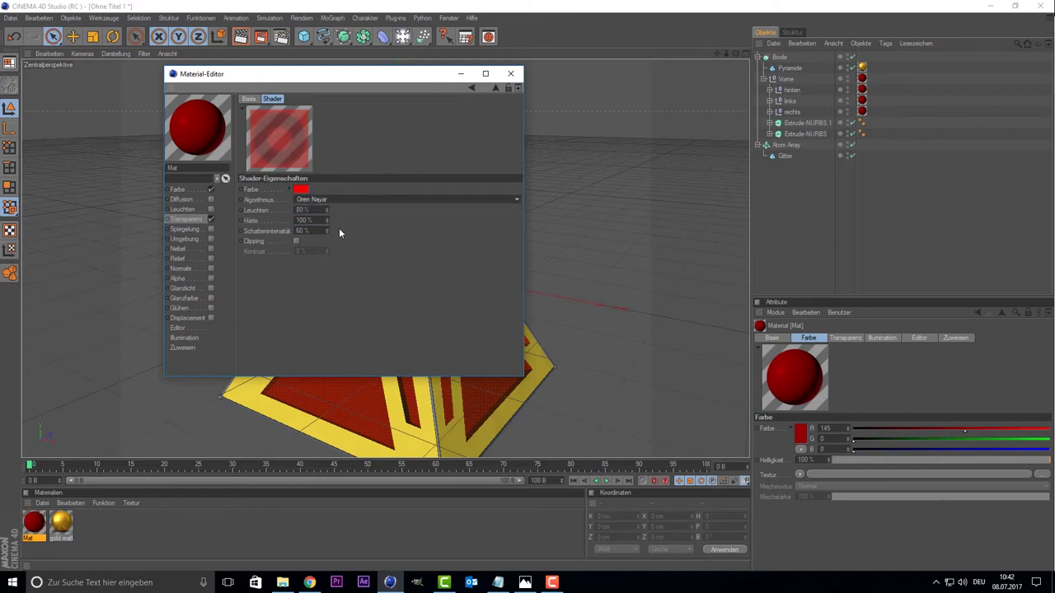
left_click_drag(322, 230, 280, 231)
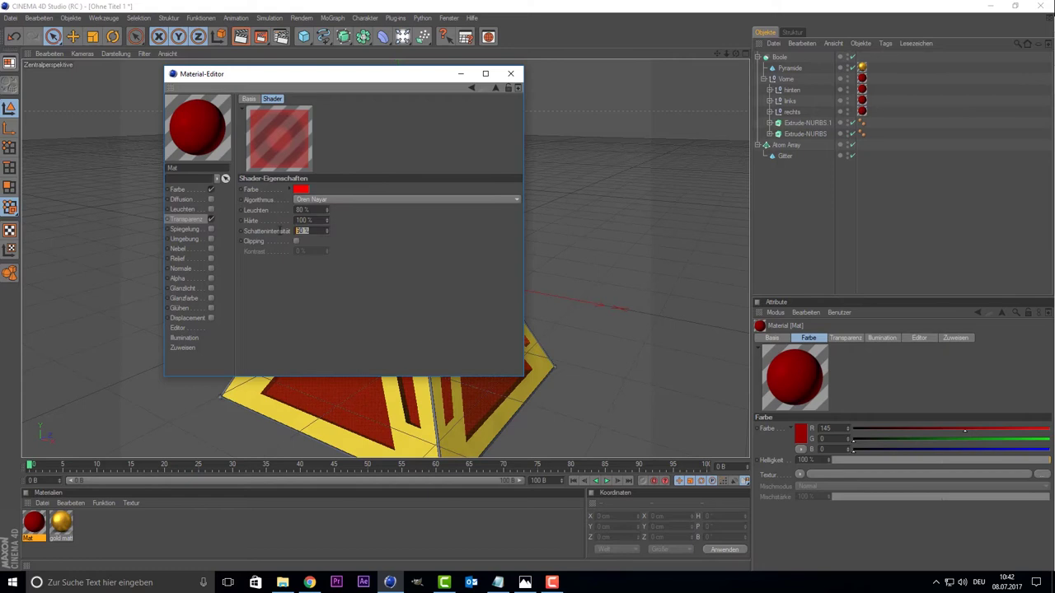
type("80")
key("Return")
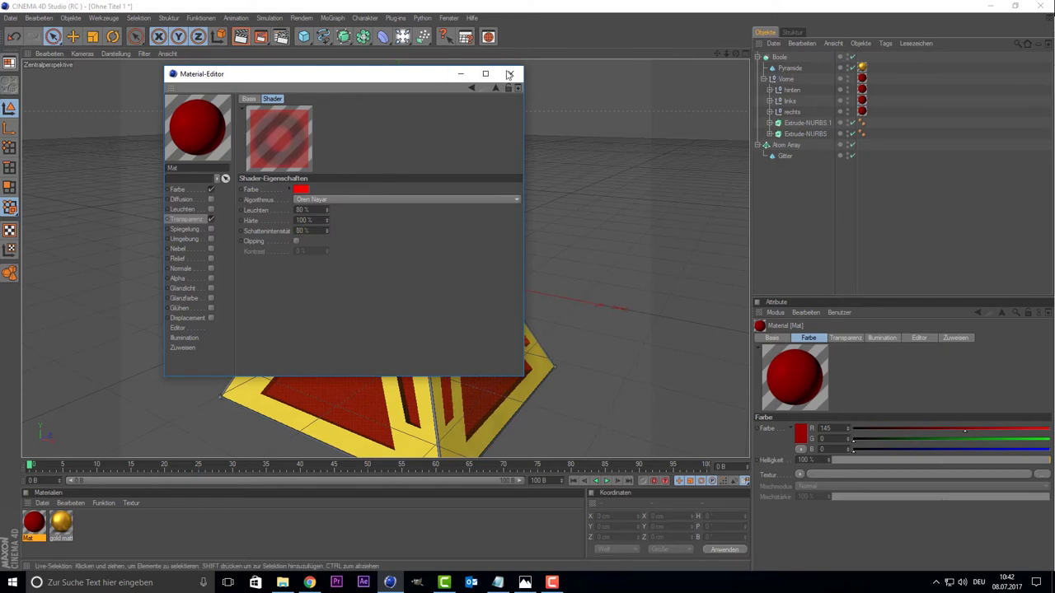
left_click(511, 73)
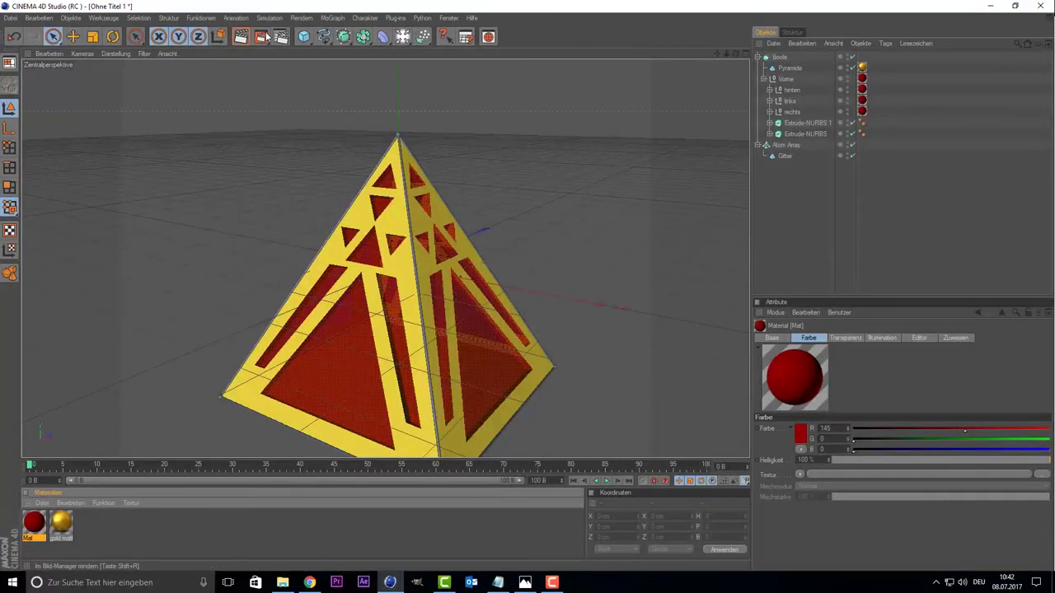
Step: Add a light and move it down inside the pyramid
left_click(402, 37)
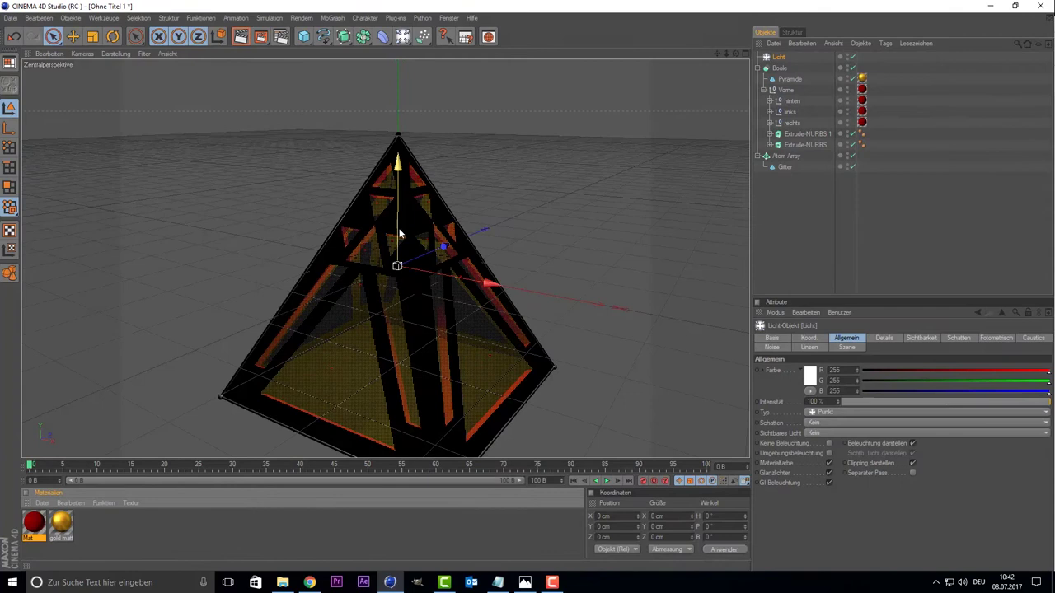
middle_click(320, 182)
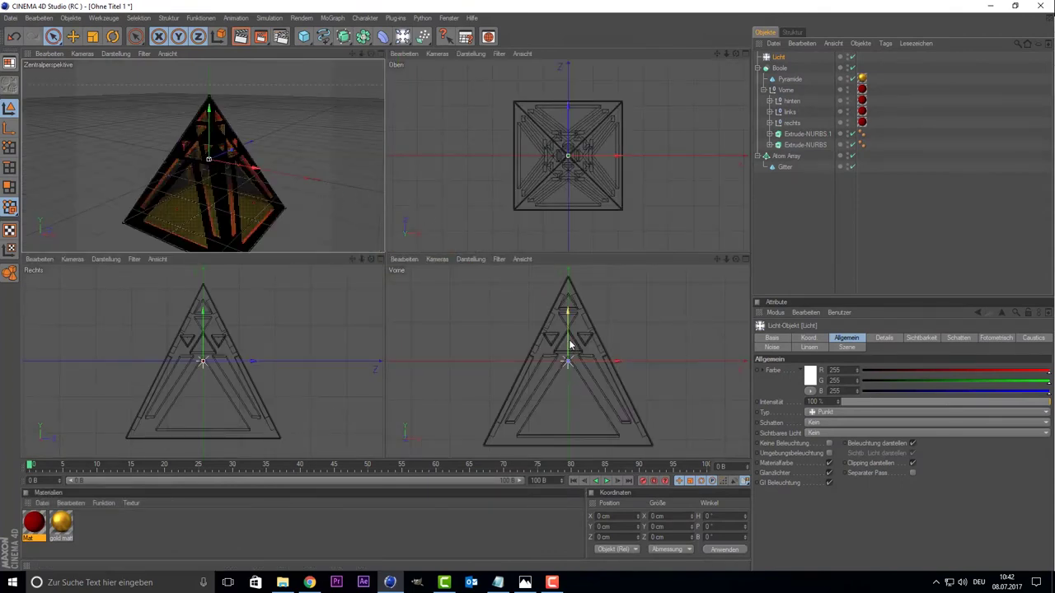
left_click_drag(579, 357, 567, 399)
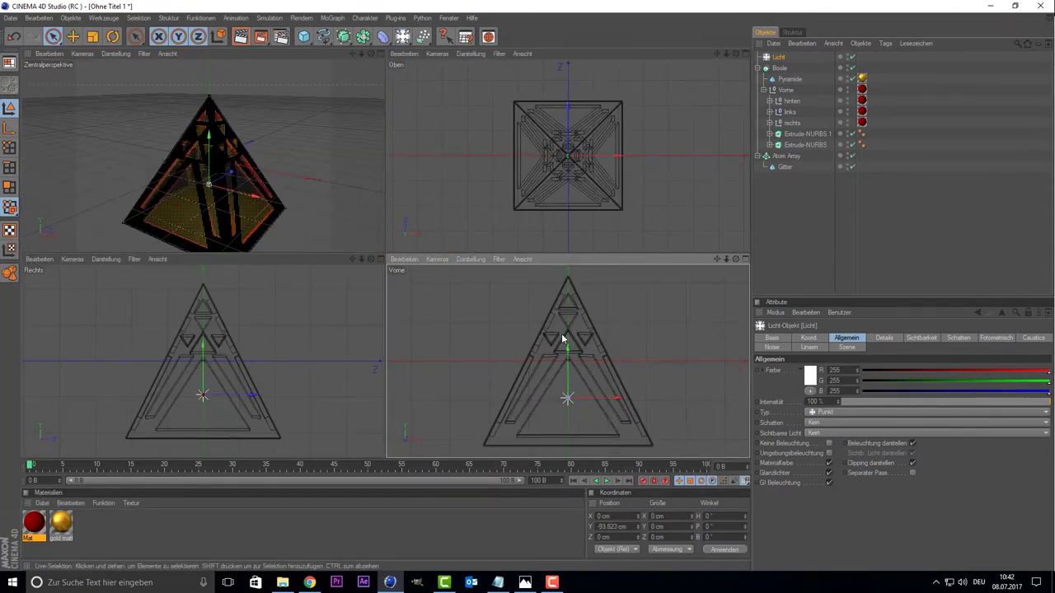
middle_click(320, 102)
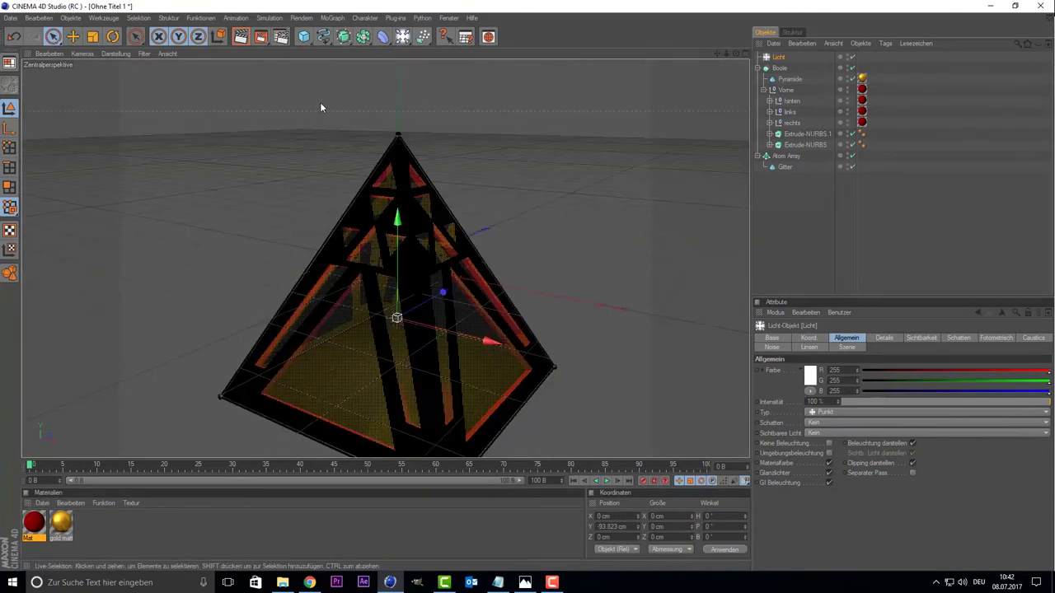
Step: Add a Boden floor and lower it to Y -218.453 cm beneath the pyramid
left_click(402, 37)
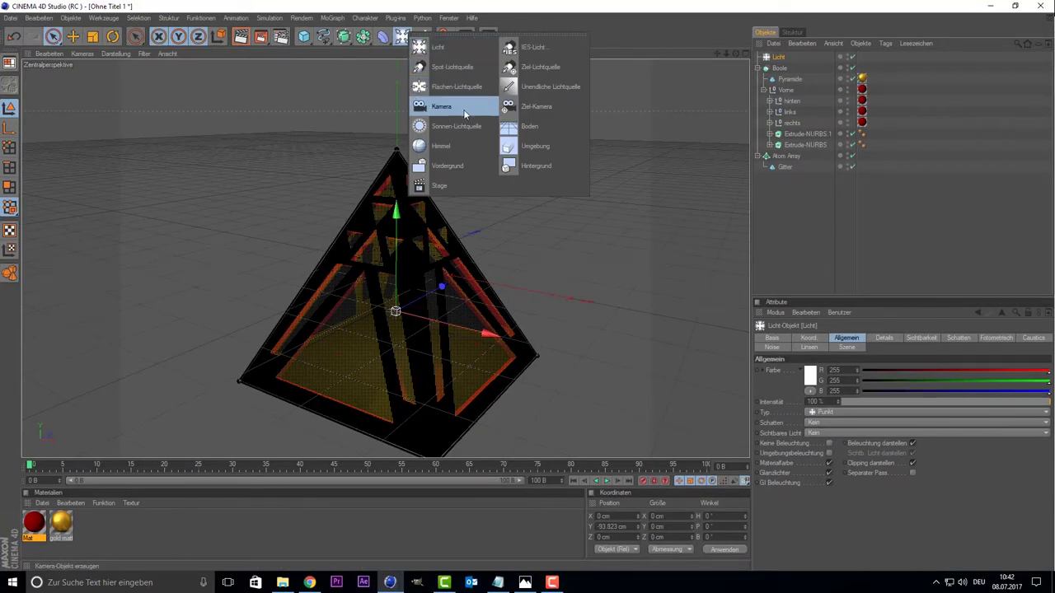
left_click(530, 132)
scroll(264, 207, "down", 3)
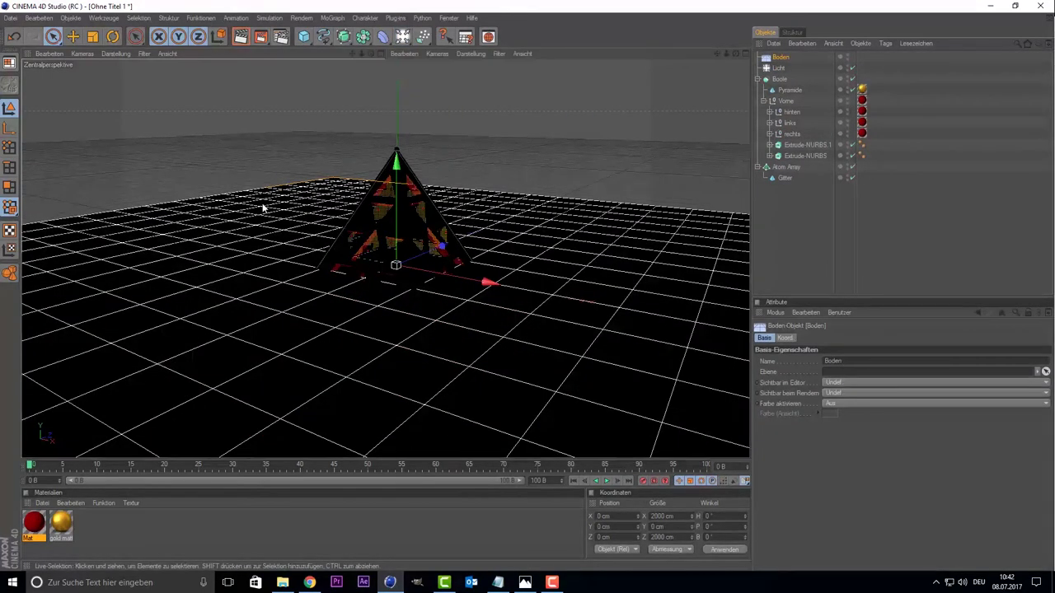
middle_click(572, 207)
left_click_drag(568, 344, 569, 430)
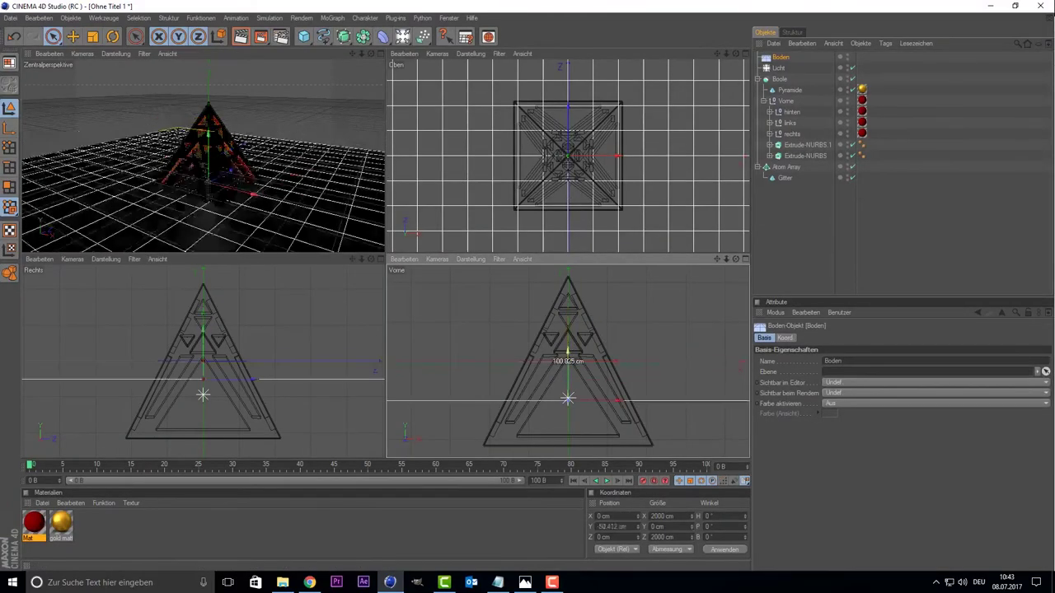
left_click_drag(568, 366, 569, 370)
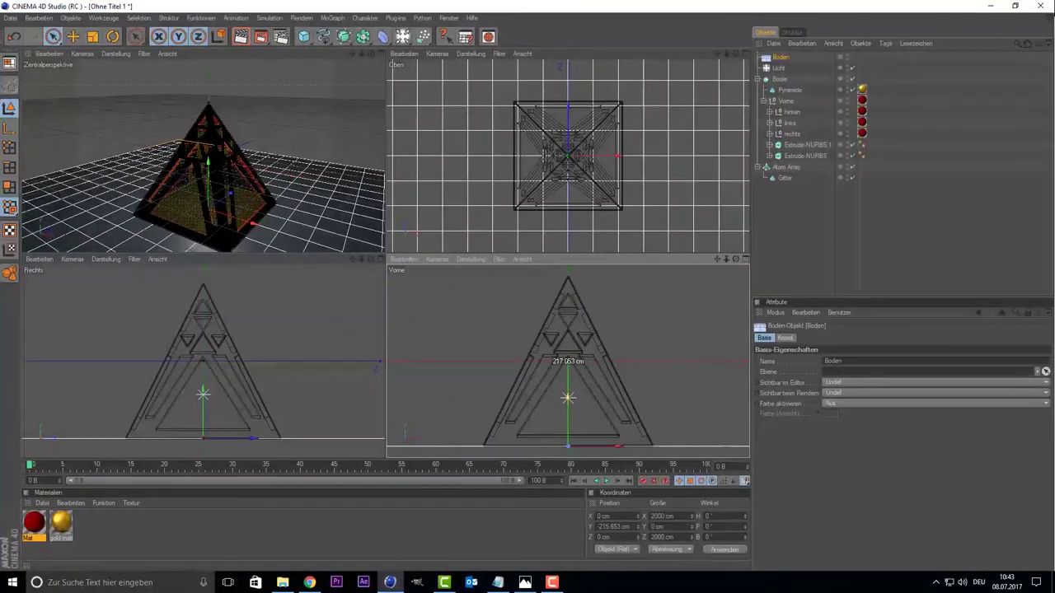
middle_click(311, 154)
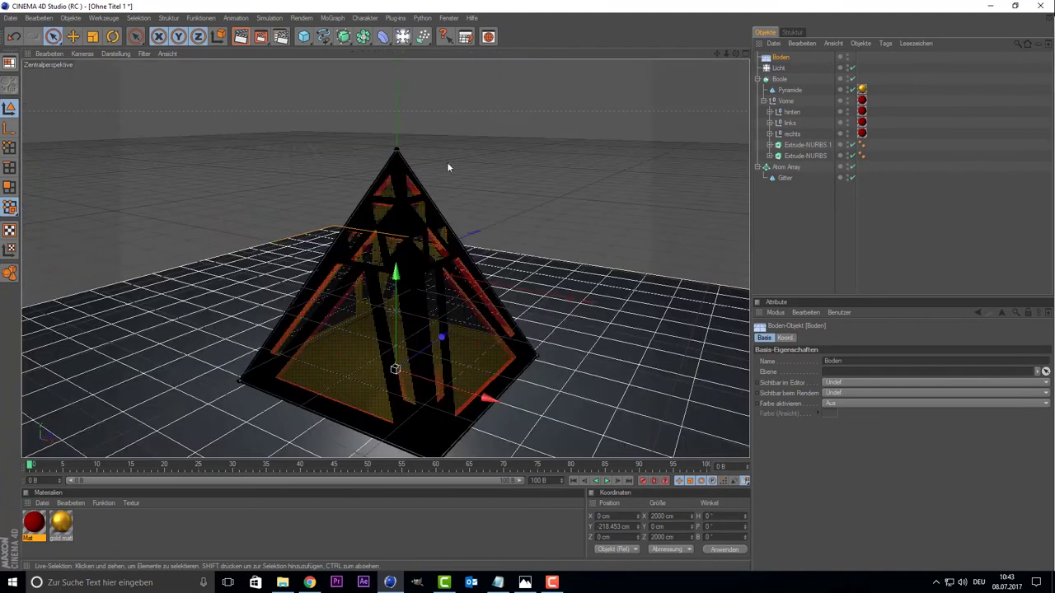
mouse_move(734, 56)
left_mouse_down()
mouse_move(723, 51)
mouse_move(672, 126)
left_mouse_up()
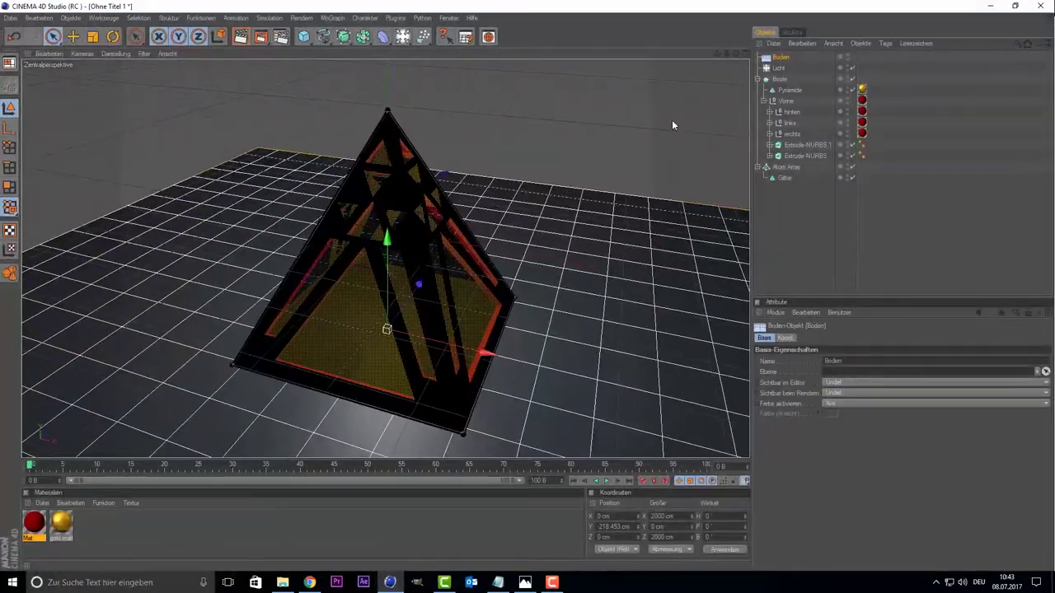
Step: Create a new material, Mat.1, and set its colour to black
double_click(169, 536)
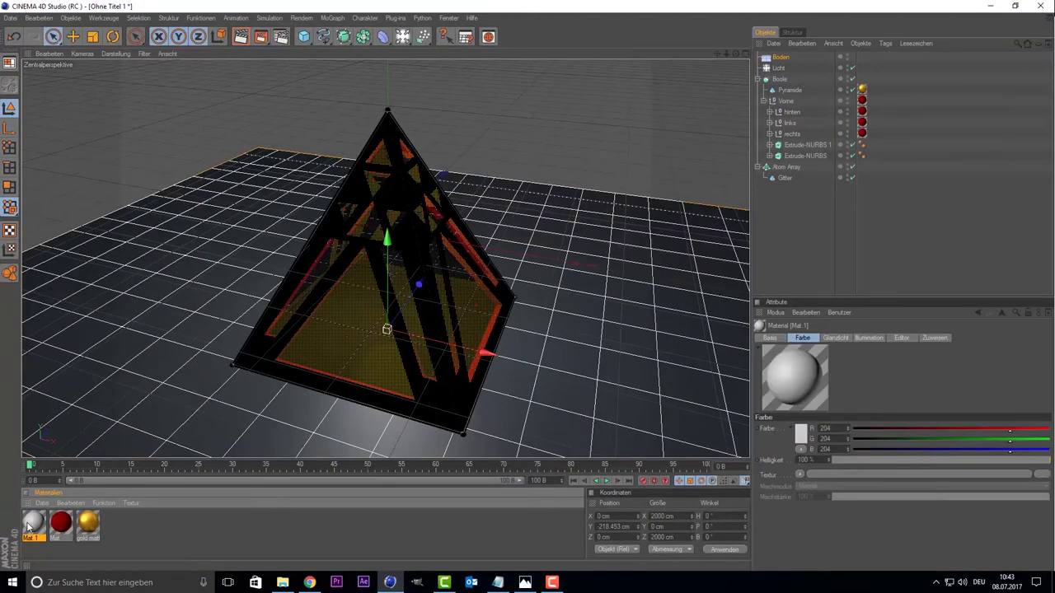
double_click(30, 526)
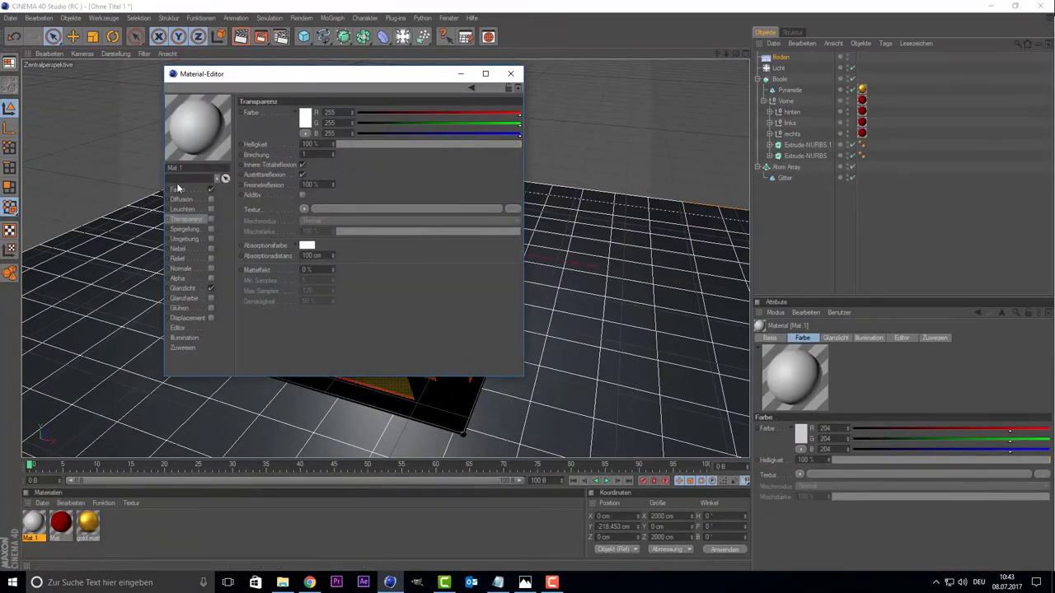
left_click(178, 189)
left_click(282, 116)
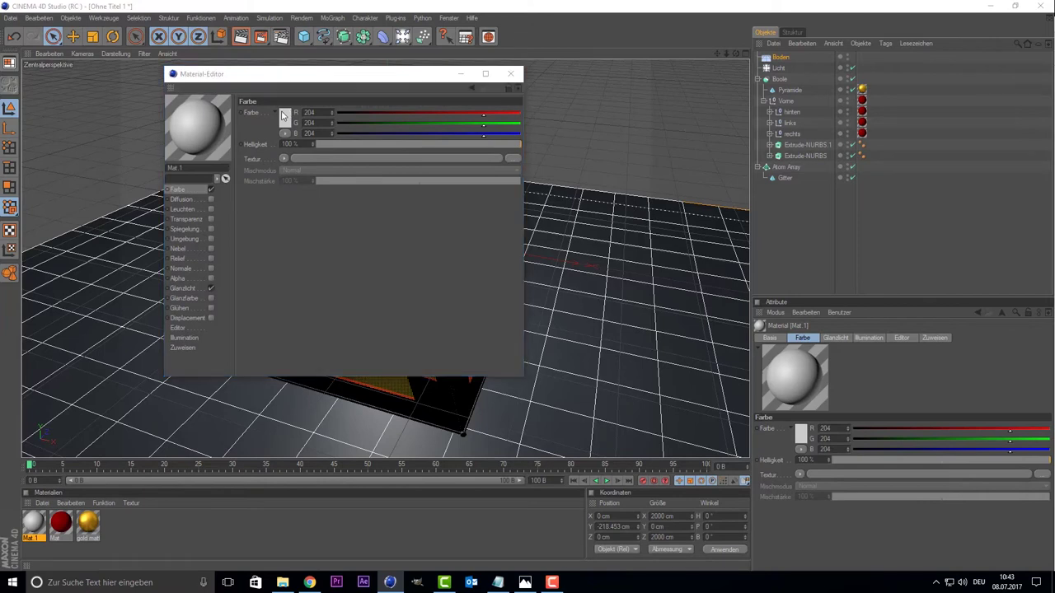
Step: Enable Mat.1's reflection at 50% brightness with a 20% matte blur
left_click(211, 228)
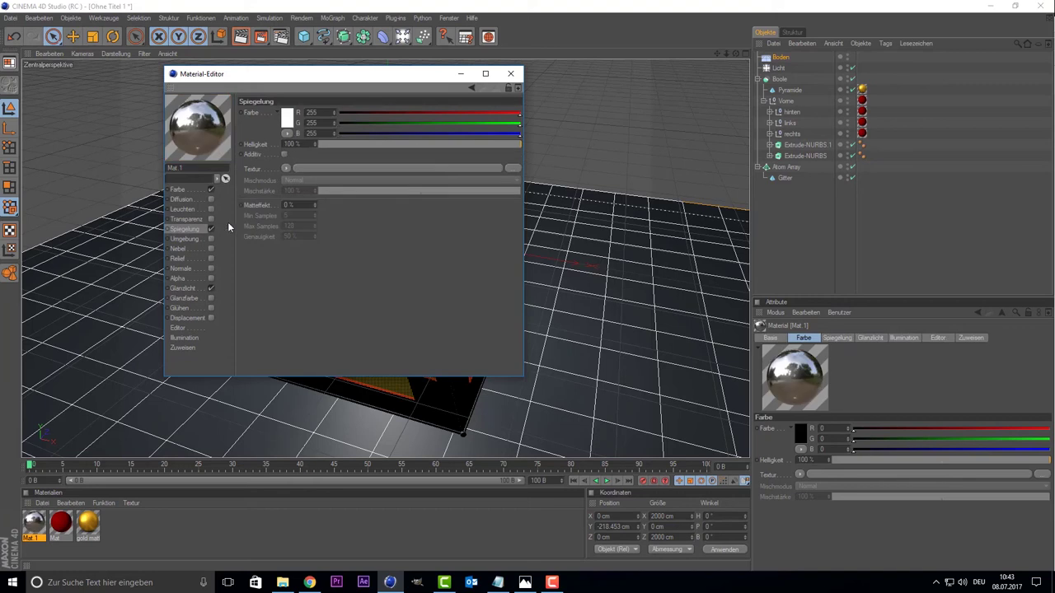
left_click(392, 147)
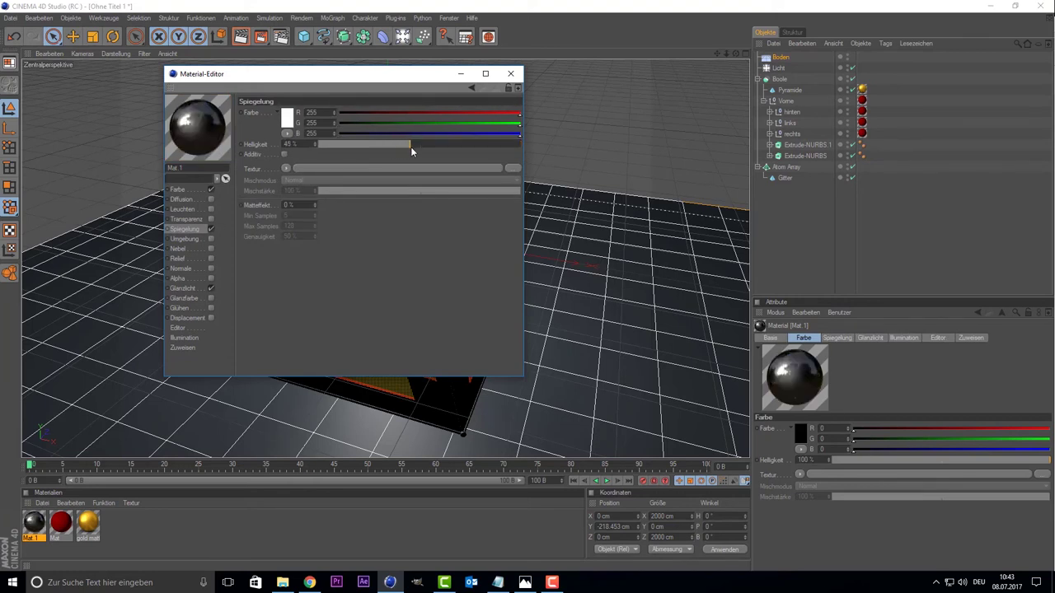
left_click_drag(417, 151, 418, 153)
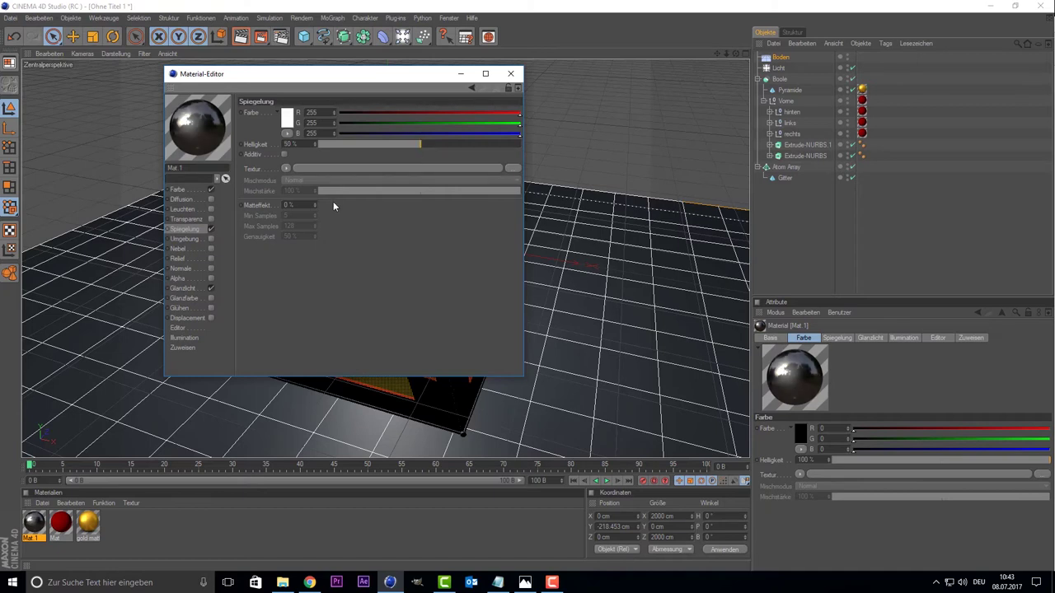
left_click_drag(315, 204, 314, 203)
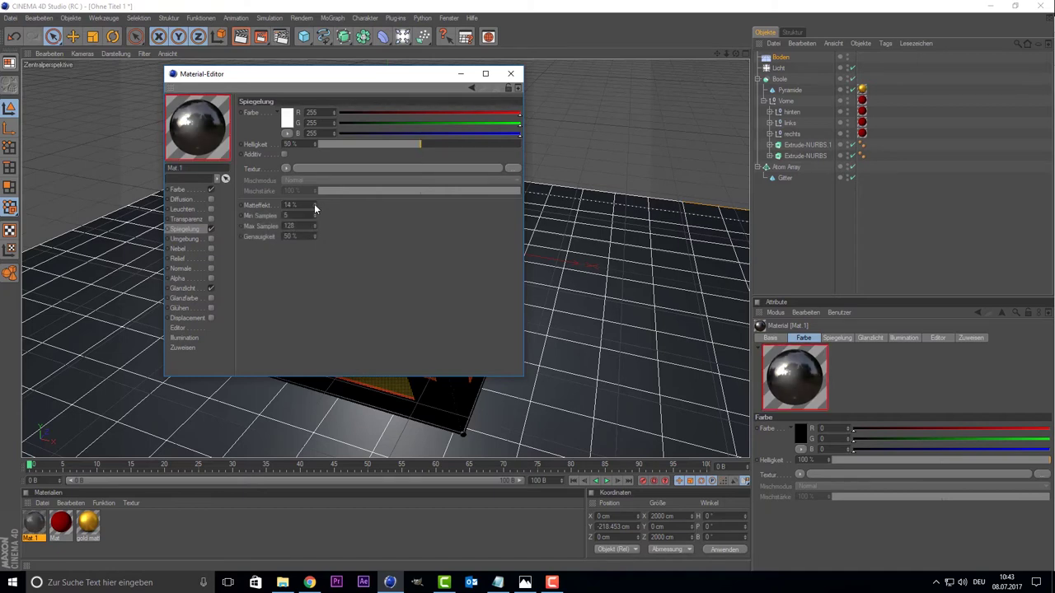
left_click_drag(314, 204, 314, 203)
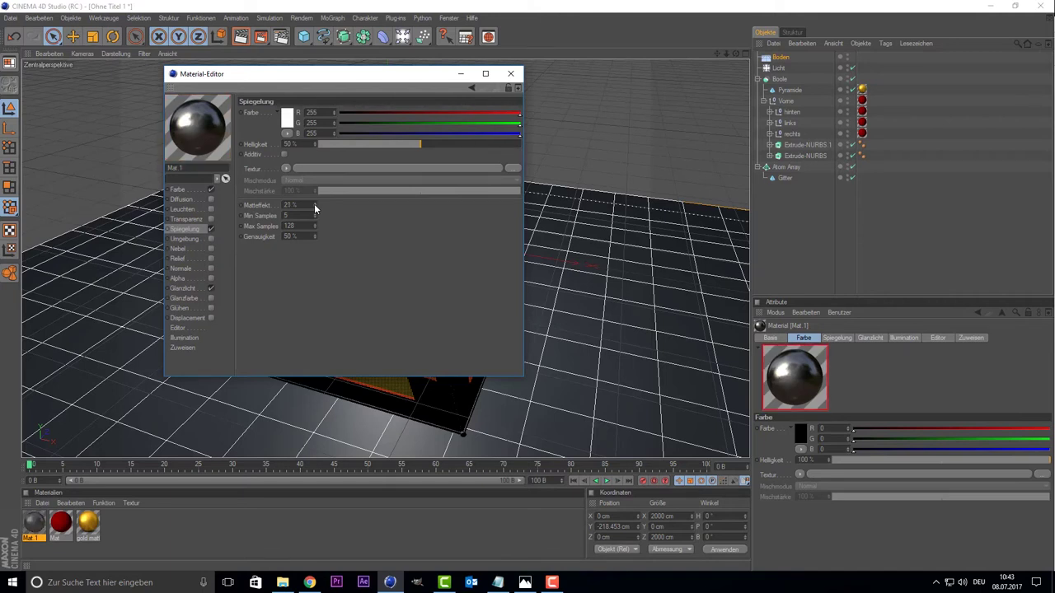
left_click(314, 204)
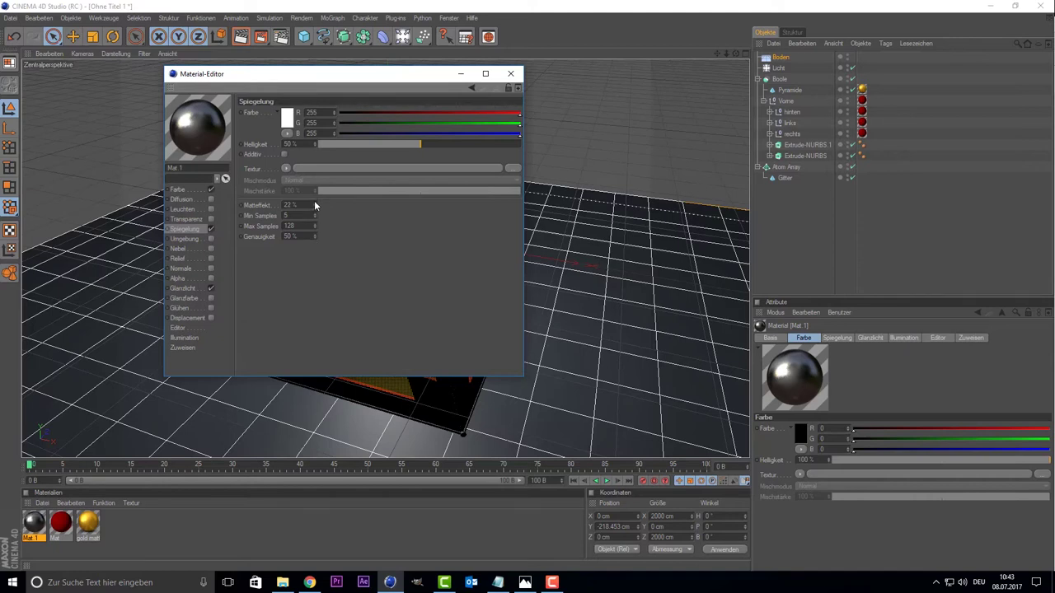
left_click_drag(314, 203, 314, 205)
Step: Apply Mat.1 to the Boden floor and add a second light left of and above the pyramid
left_click(3, 528)
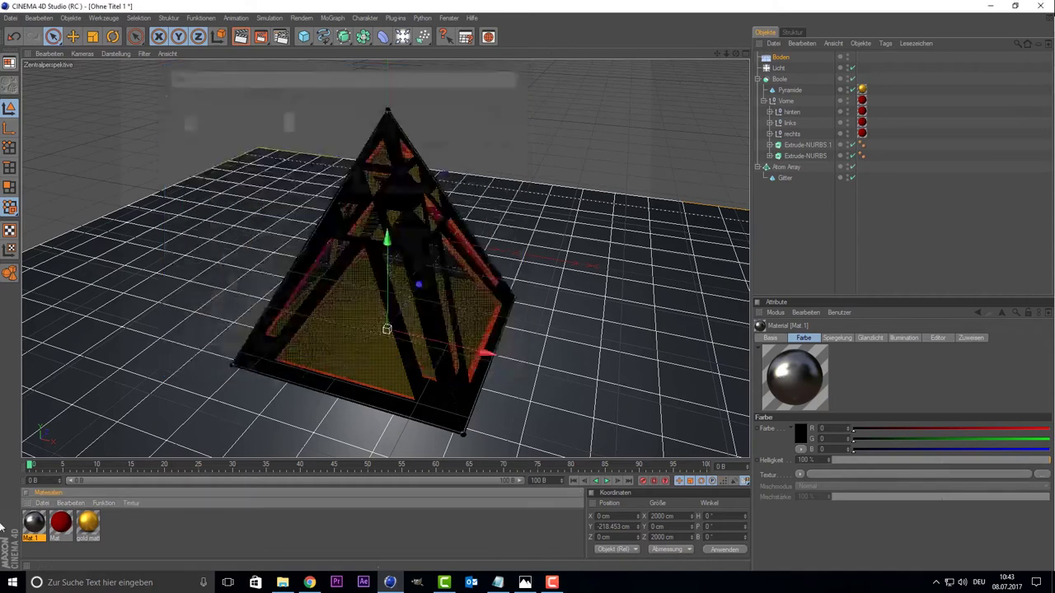
left_click_drag(33, 522, 89, 388)
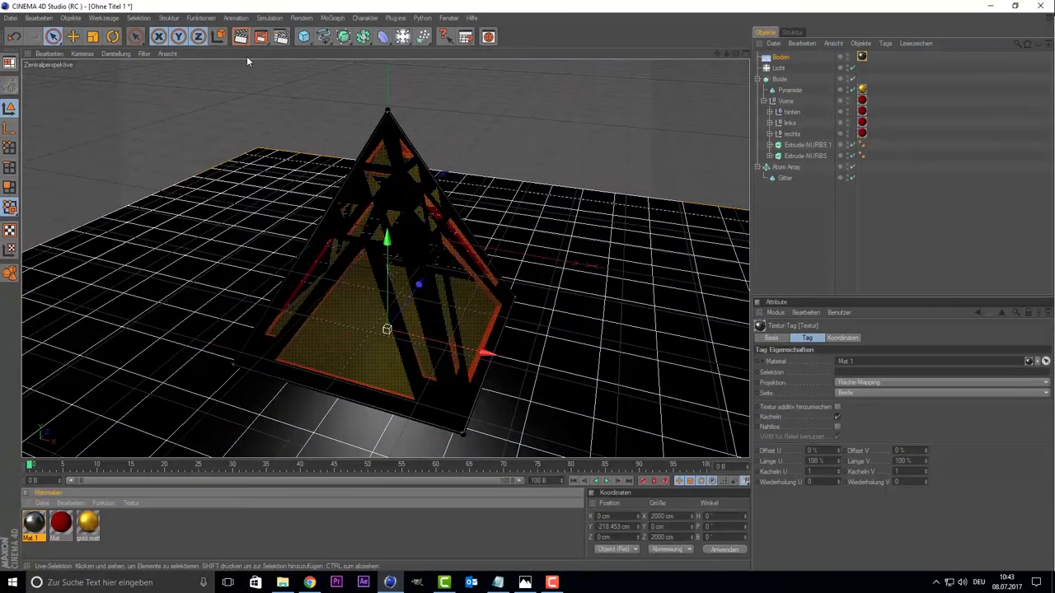
left_click(406, 37)
mouse_move(478, 247)
left_mouse_down()
mouse_move(165, 194)
mouse_move(202, 75)
mouse_move(207, 99)
left_mouse_up()
scroll(345, 225, "down", 5)
scroll(251, 265, "up", 2)
scroll(250, 264, "up", 2)
scroll(250, 265, "up", 1)
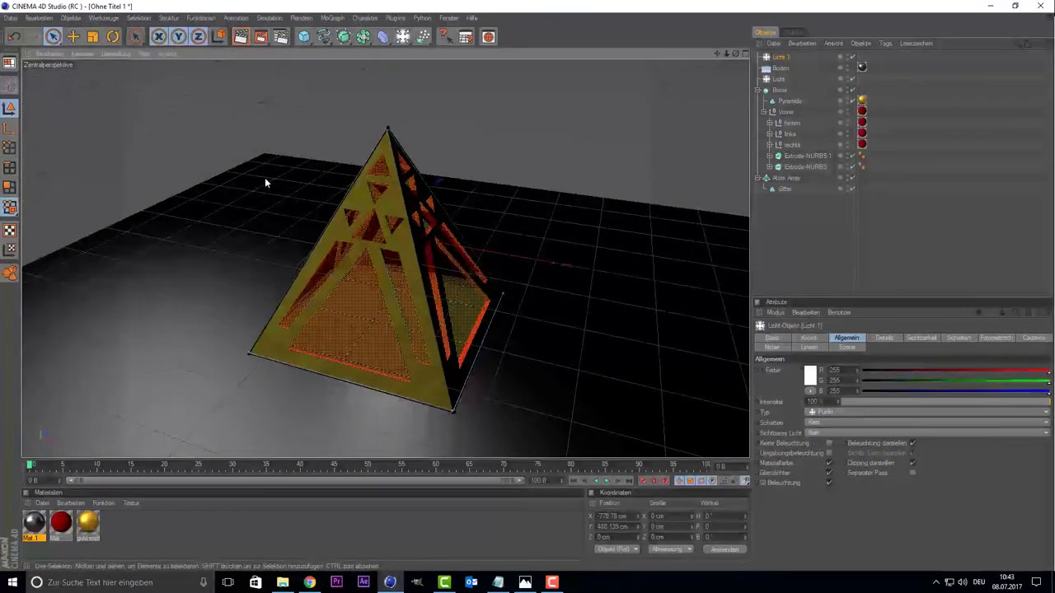
Step: Add Ambient Occlusion and Global Illumination render effects, with GI mode IC + QMC
left_click(280, 36)
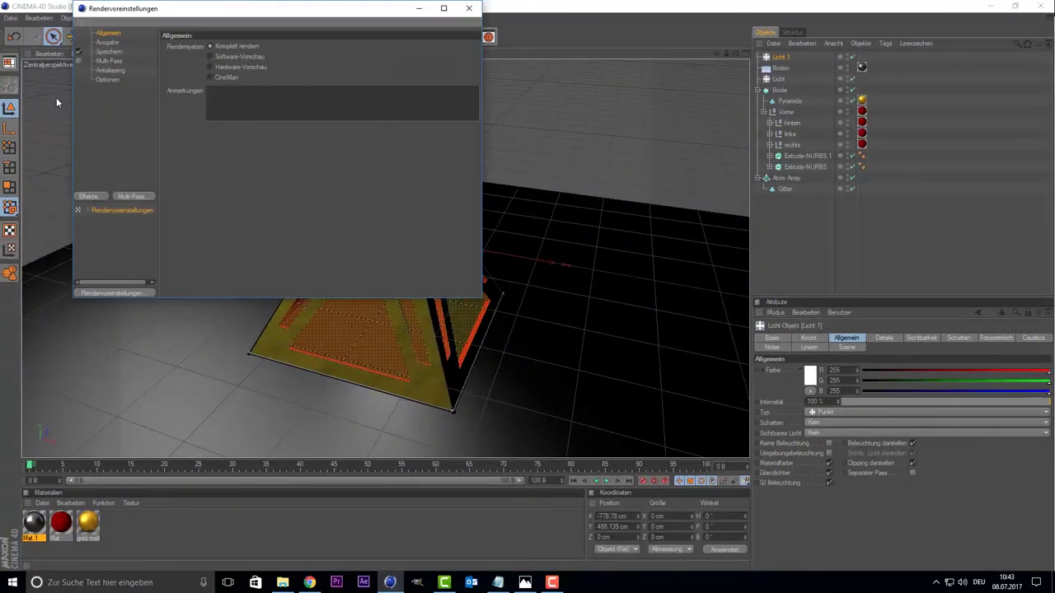
left_click(84, 197)
left_click(141, 259)
left_click(84, 198)
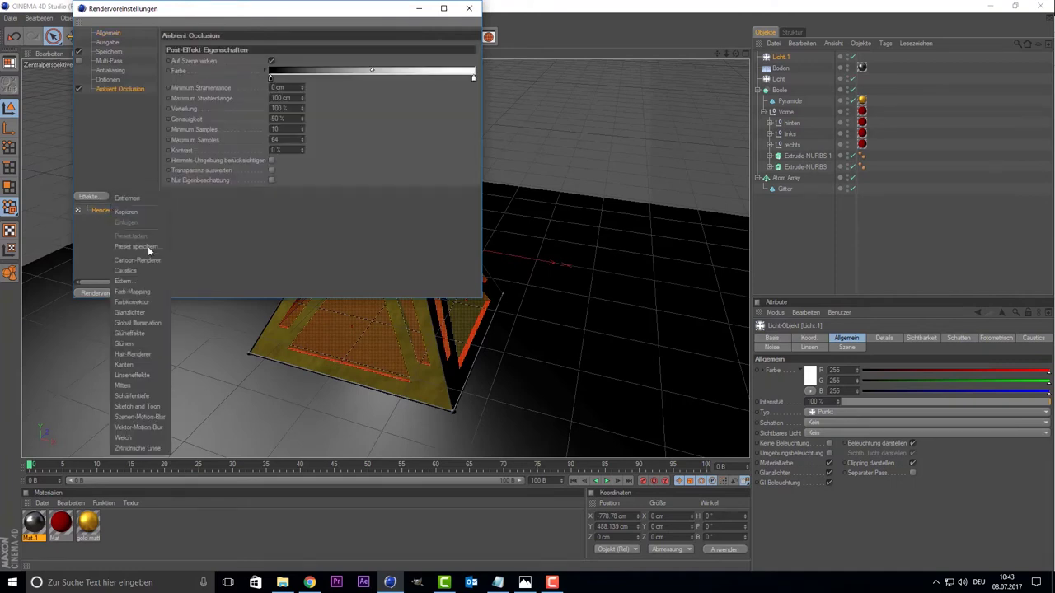
left_click(163, 322)
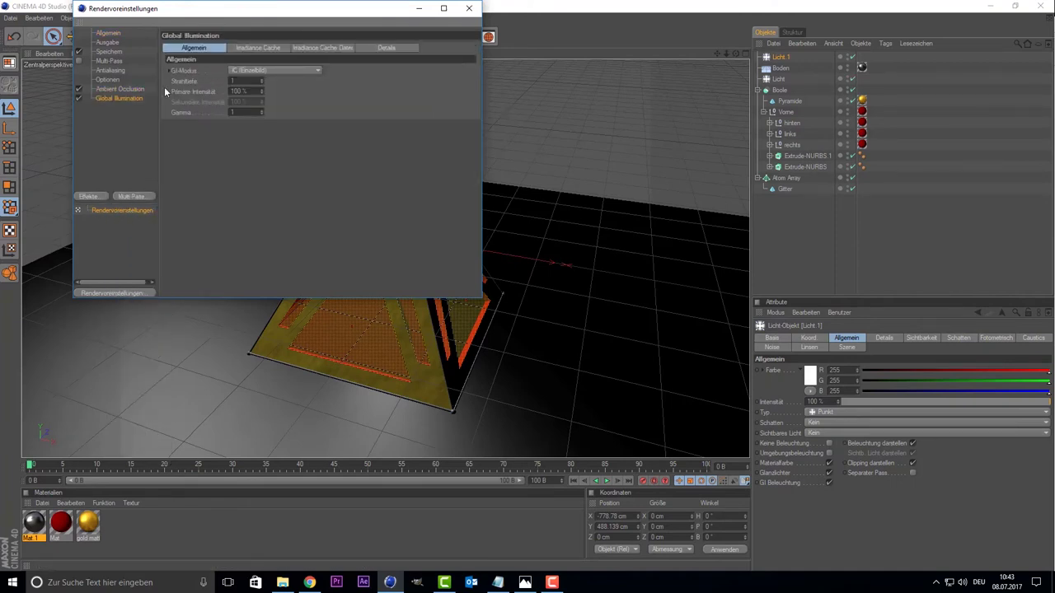
left_click(244, 70)
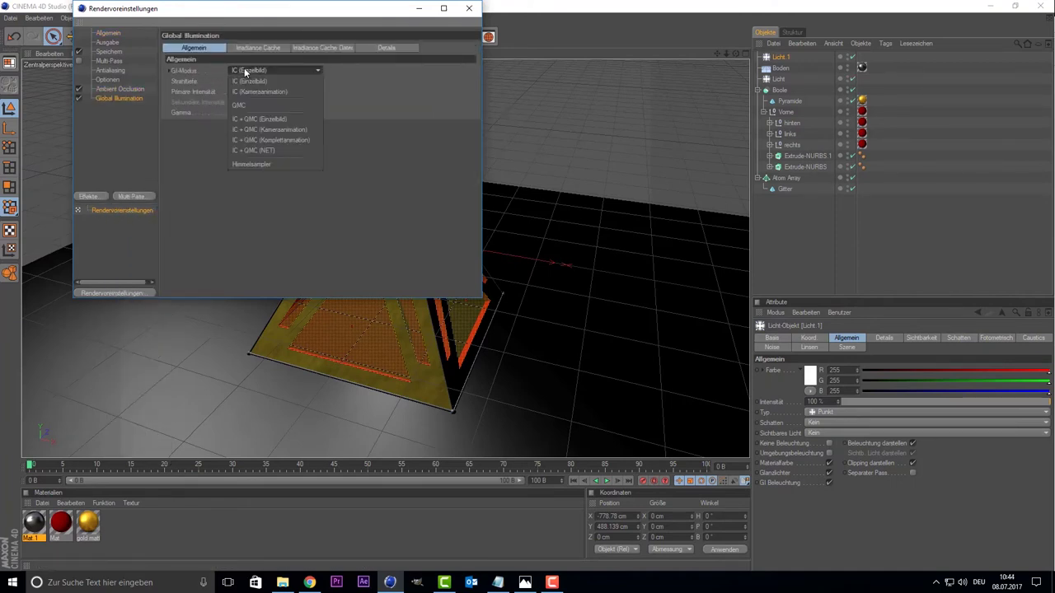
left_click(270, 122)
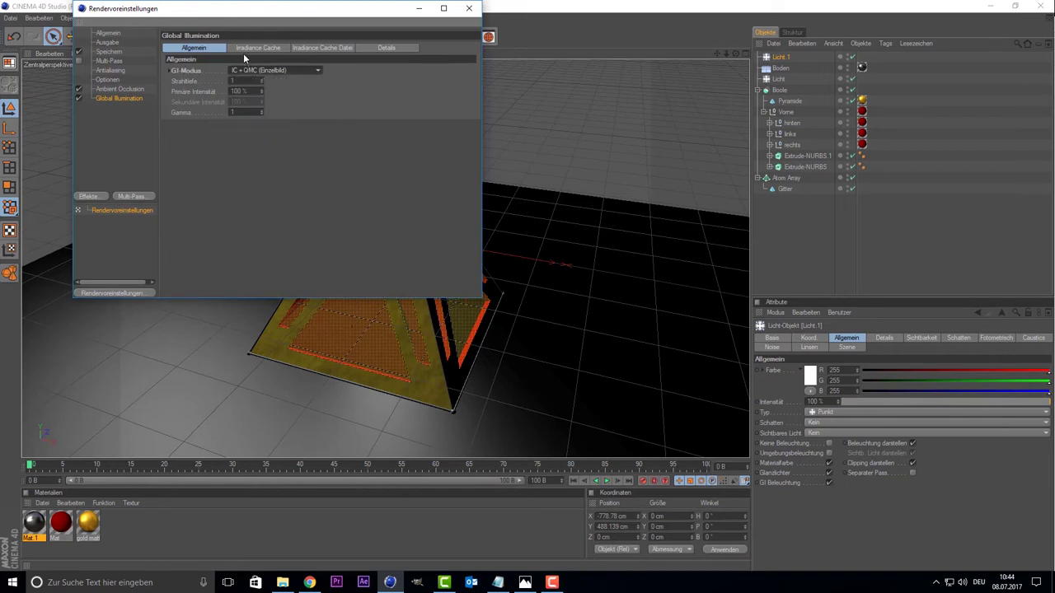
Step: Set irradiance cache samples and density to Niedrig, smoothing Schwach, then render the viewport
left_click(252, 47)
left_click(251, 70)
left_click(247, 101)
left_click(255, 73)
left_click(261, 101)
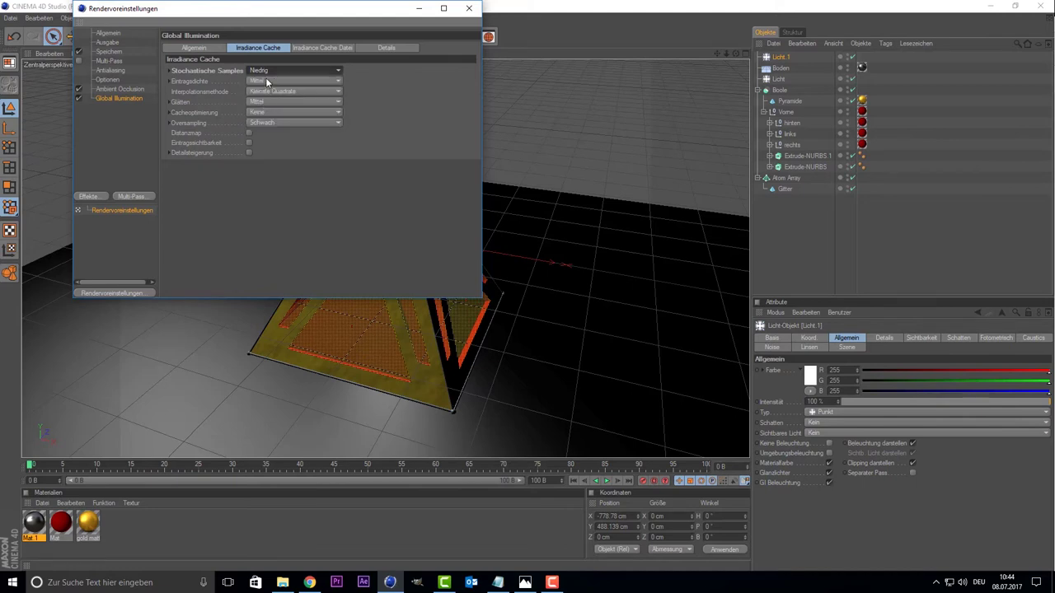
left_click(265, 78)
left_click(267, 112)
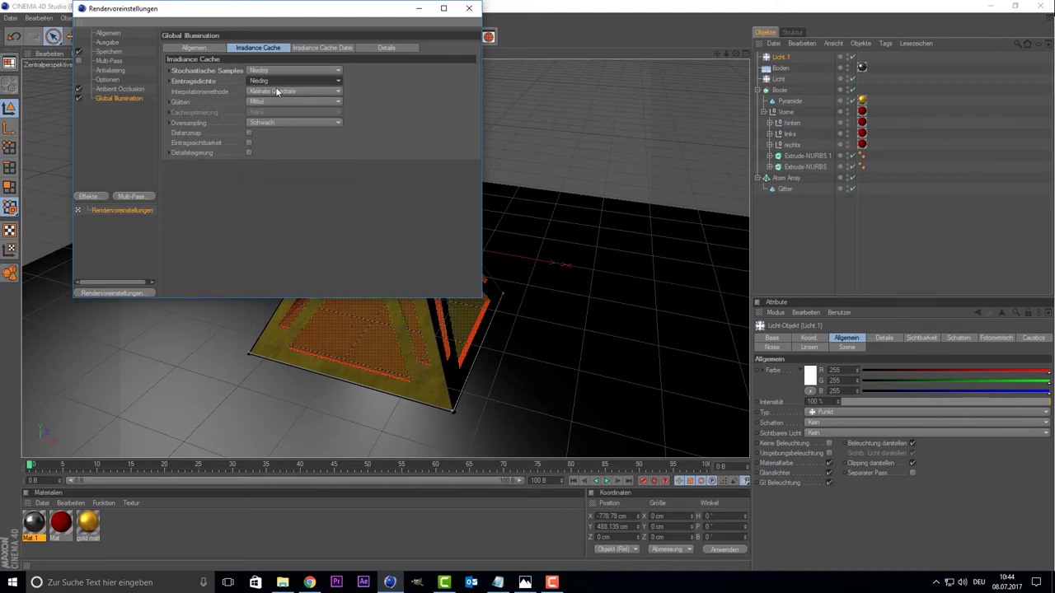
left_click(276, 103)
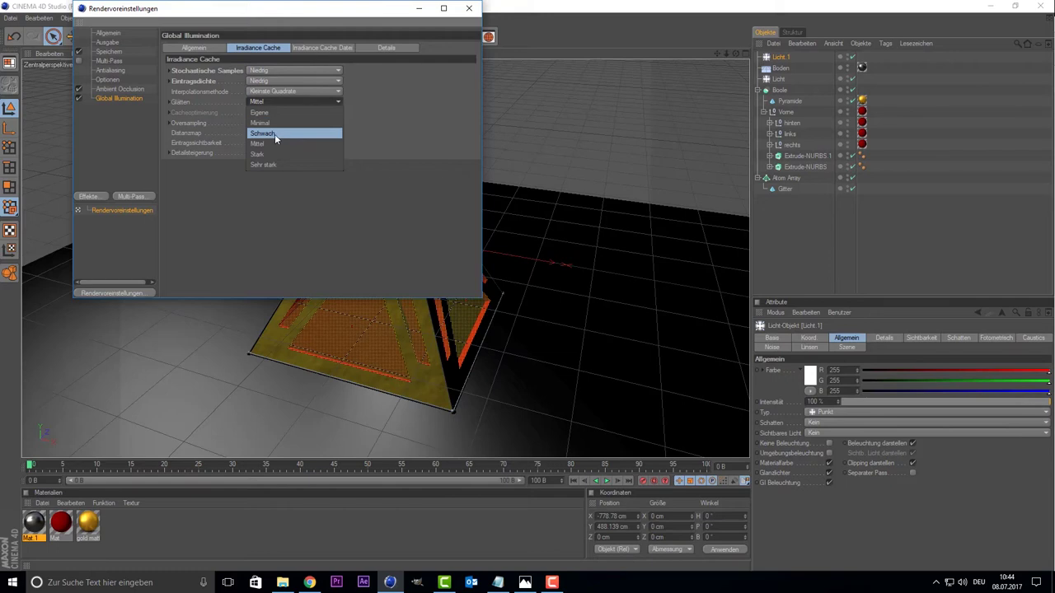
left_click(274, 134)
left_click(469, 8)
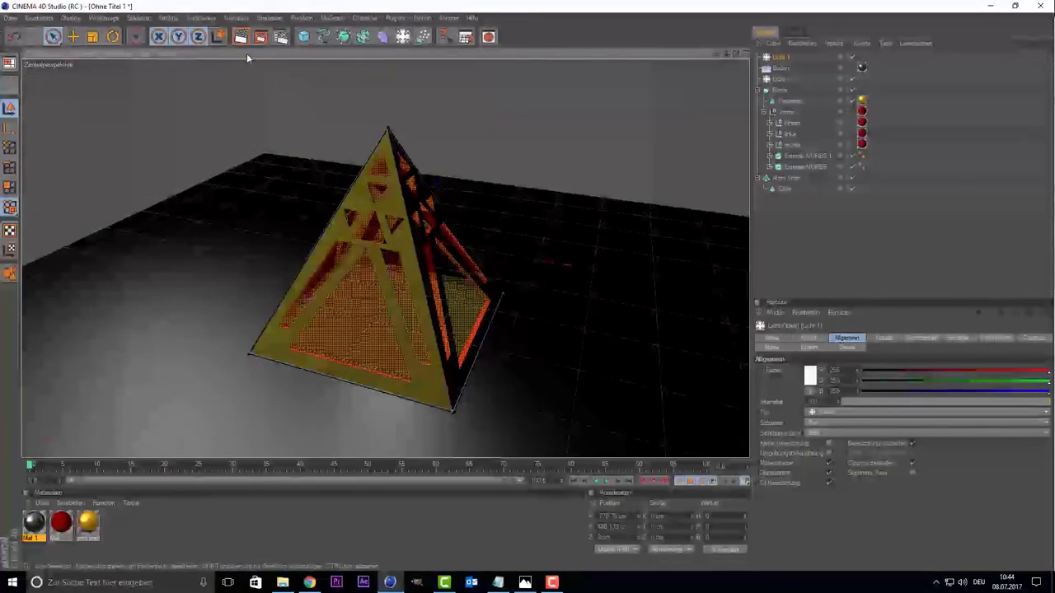
left_click(240, 37)
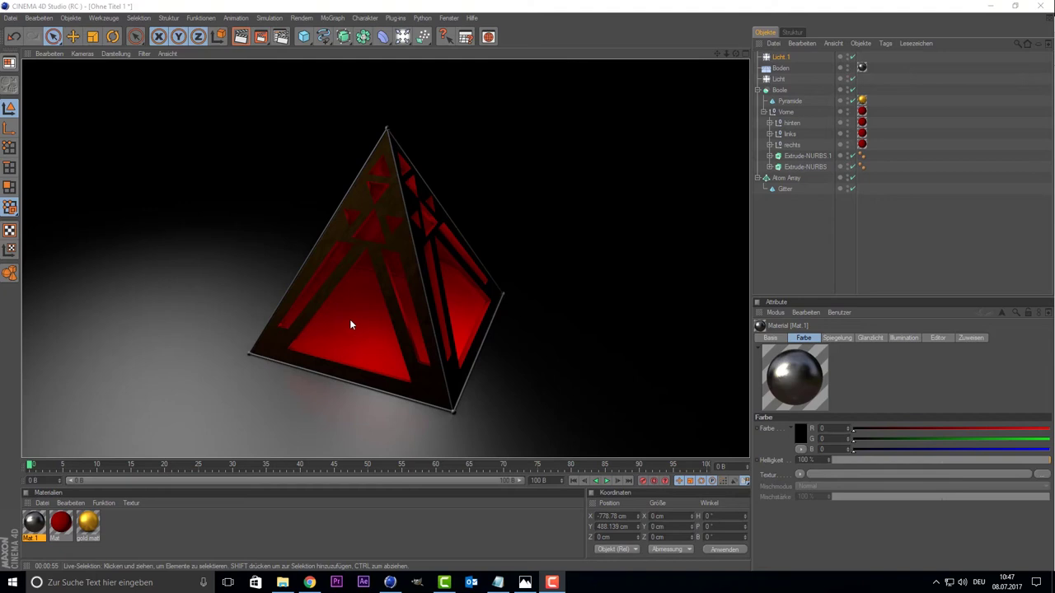
Step: Select the red glass material Mat and open it in the Material Editor
left_click(100, 524)
double_click(61, 522)
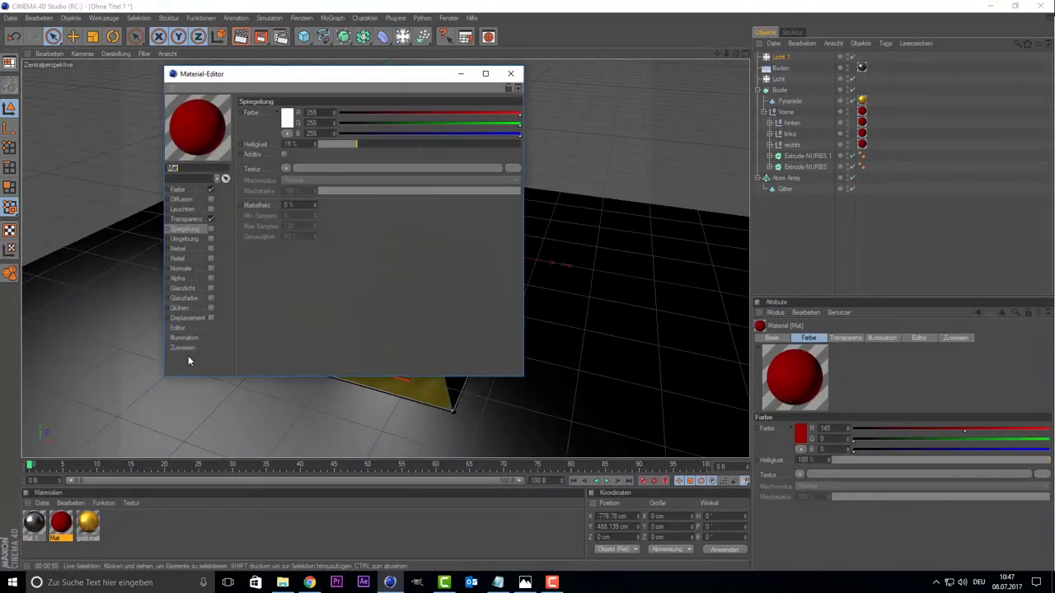
Step: Turn off Mat's colour channel, delete its transparency texture, and go to the Leuchten channel
left_click(212, 190)
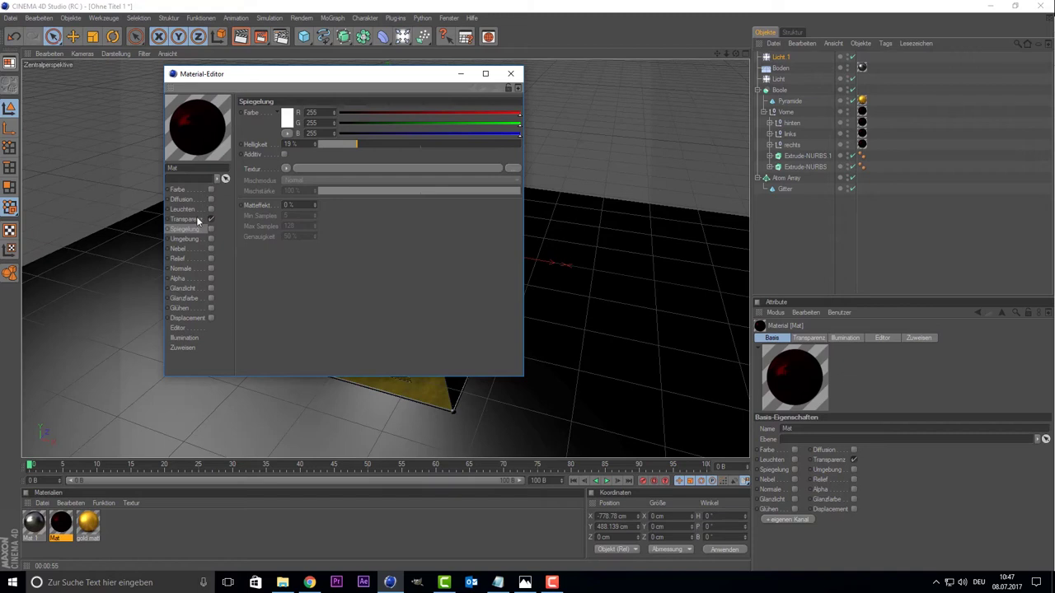
left_click(196, 219)
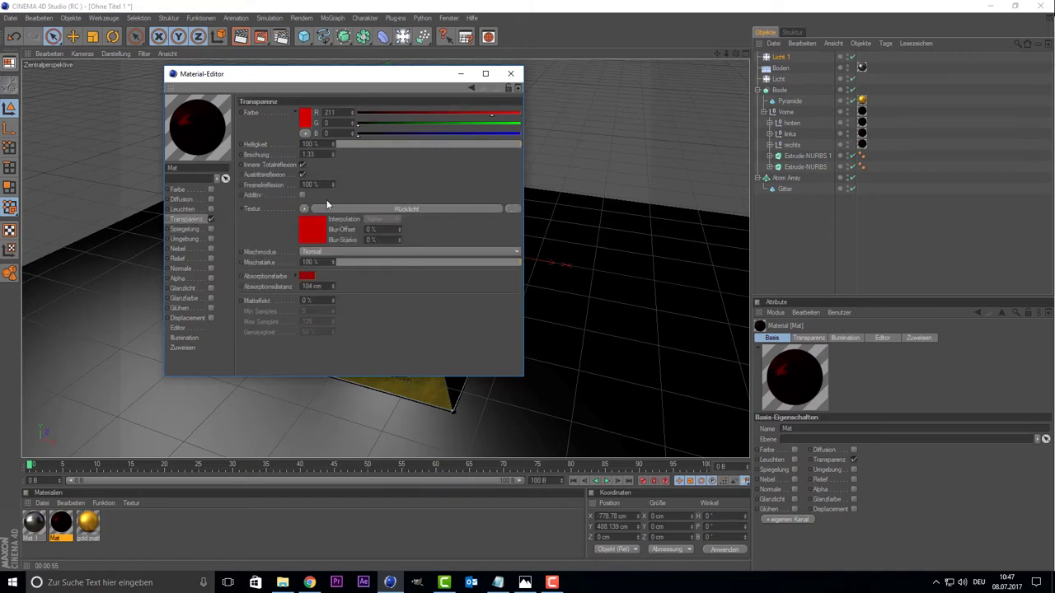
left_click(302, 209)
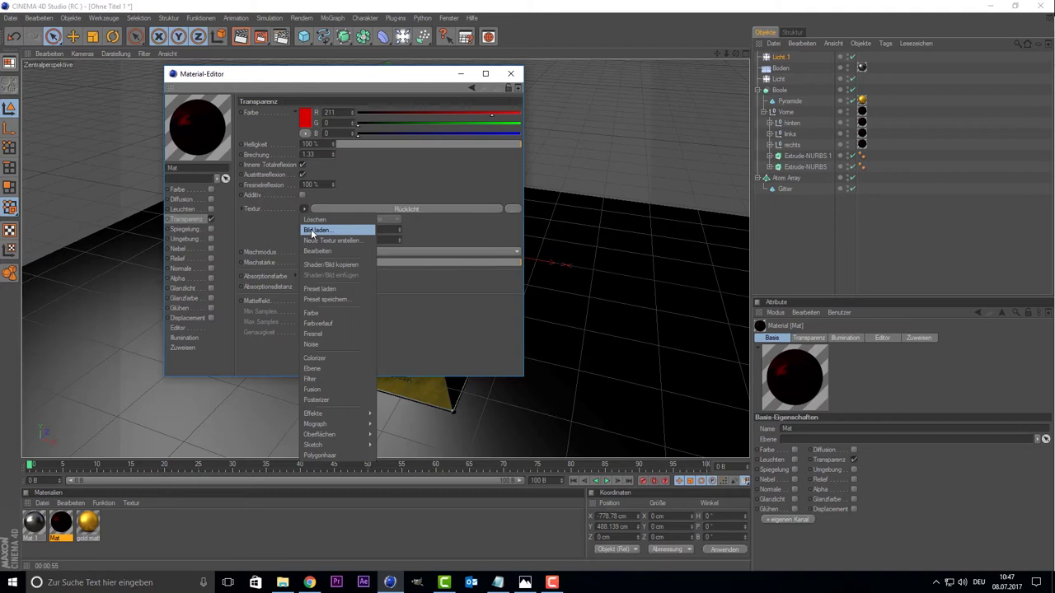
left_click(320, 221)
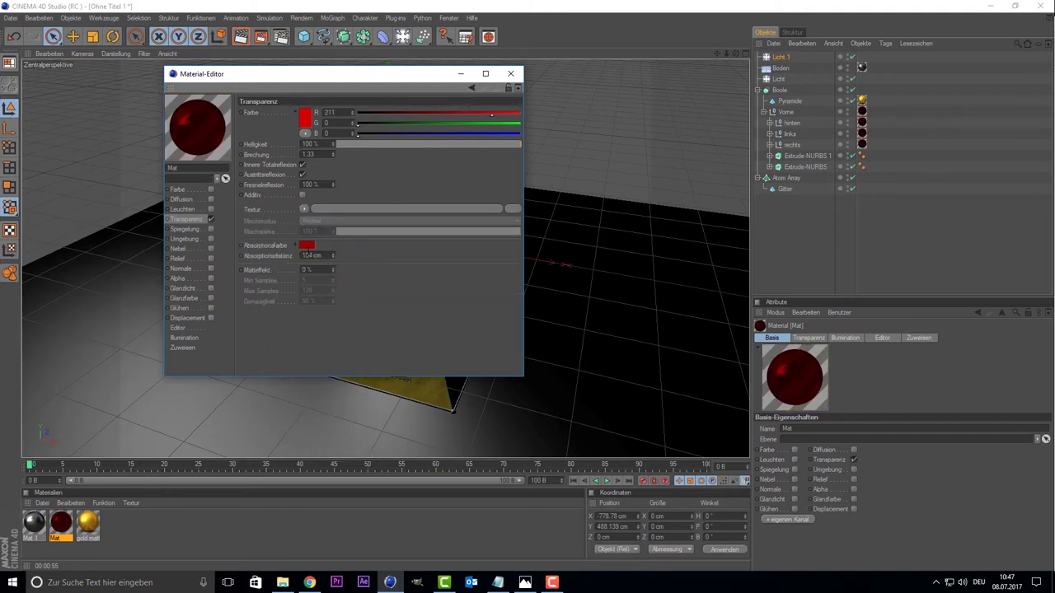
left_click(195, 209)
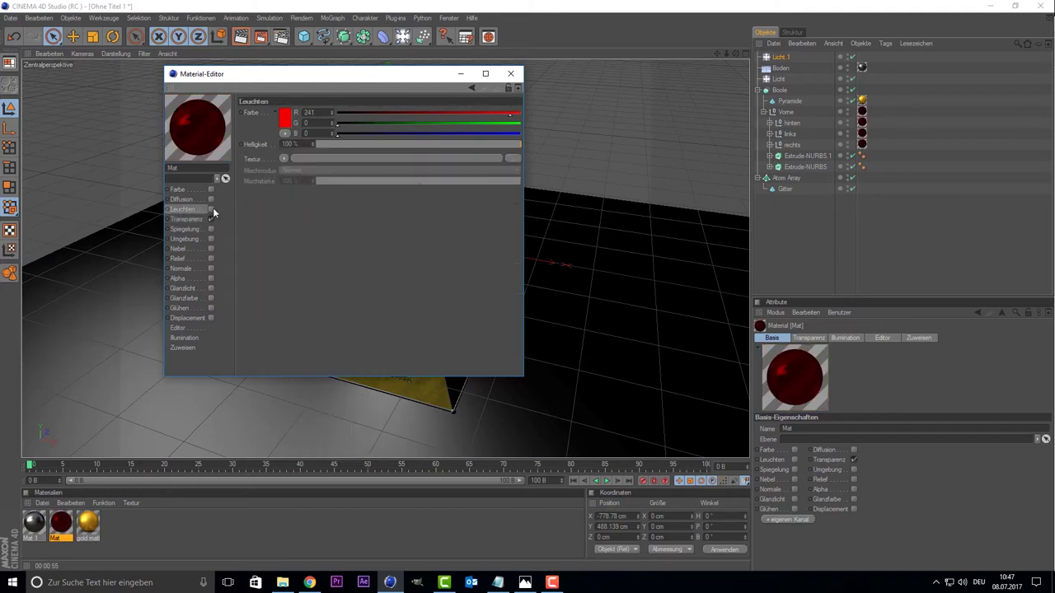
Step: Enable Leuchten with a white colour and a Rücklicht shader as its texture
left_click(211, 208)
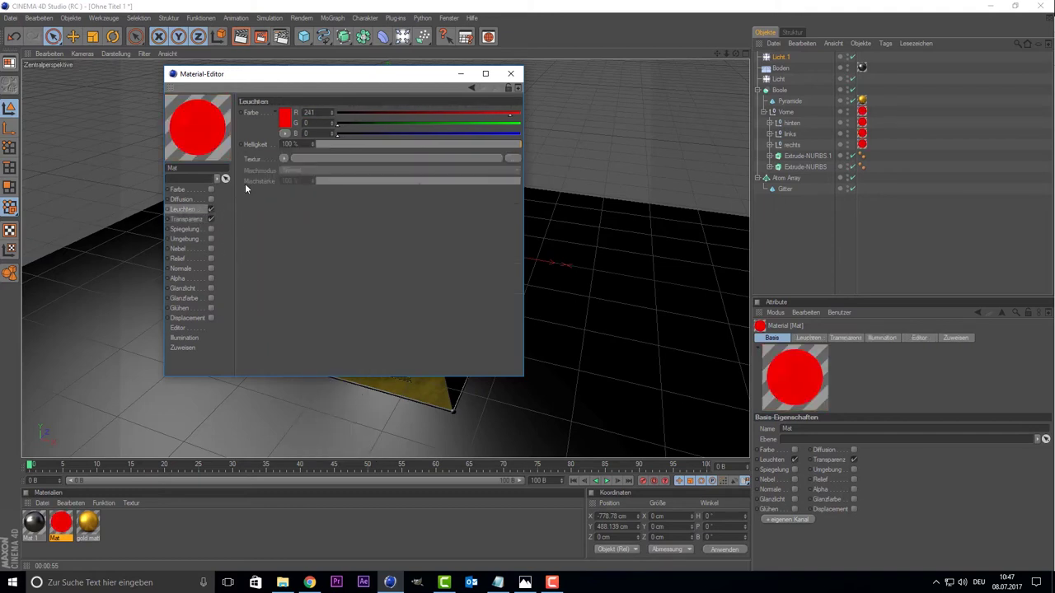
left_click(287, 122)
left_click(211, 83)
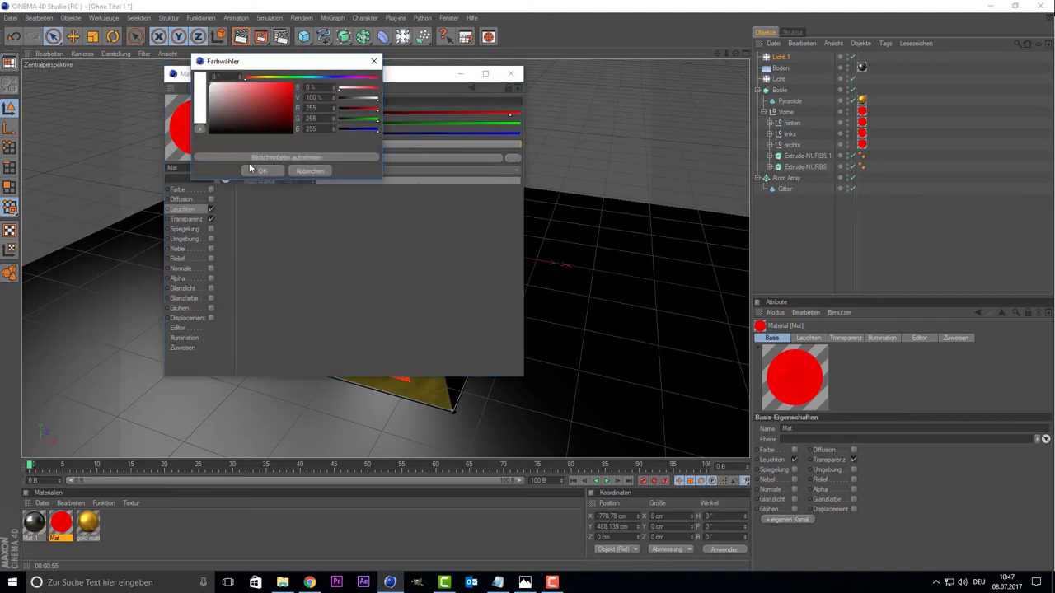
left_click(254, 170)
left_click(285, 158)
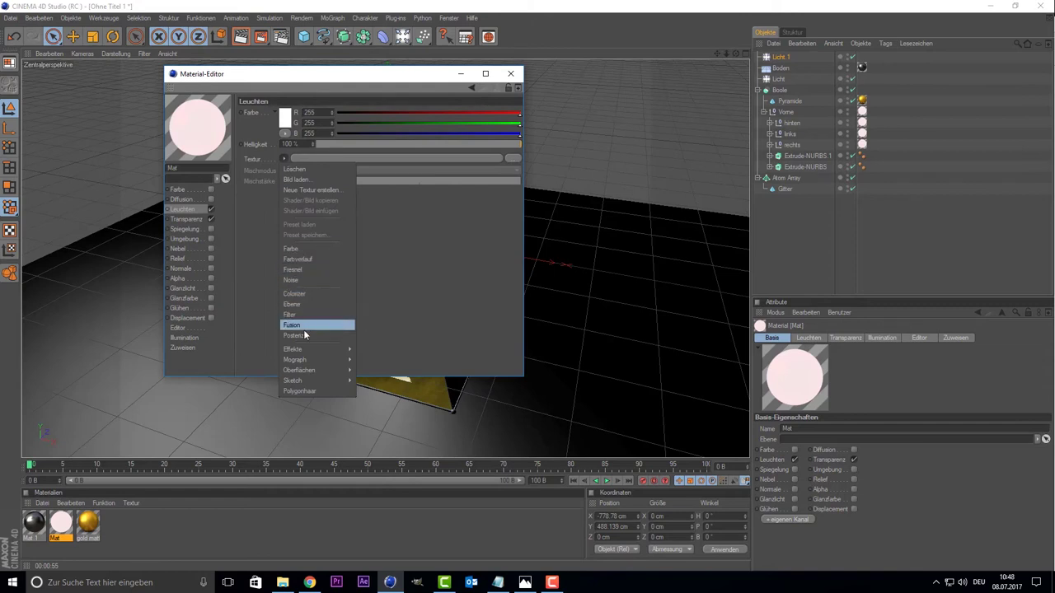
mouse_move(313, 350)
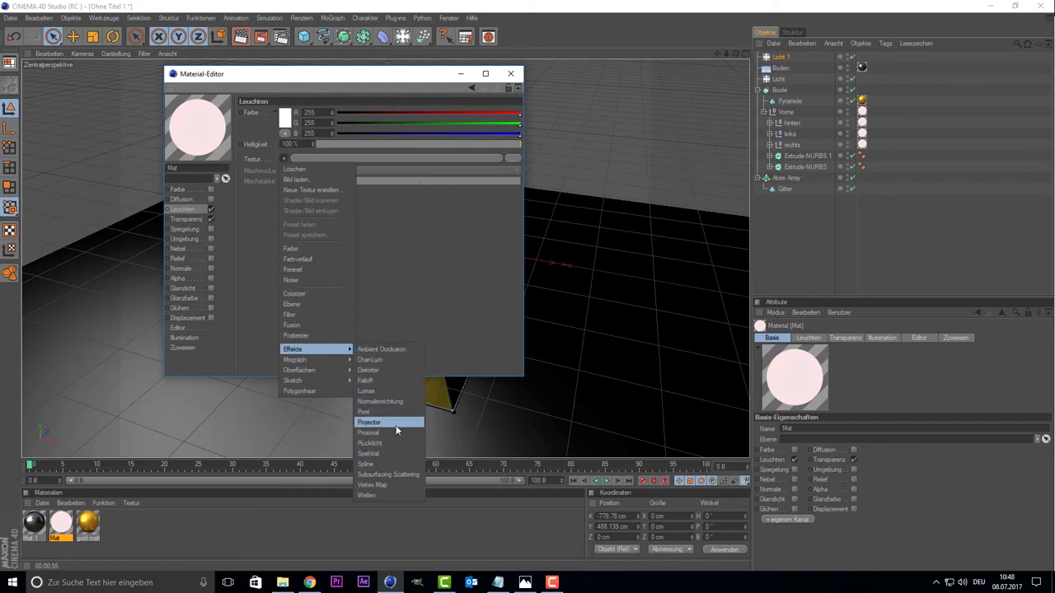
left_click(383, 445)
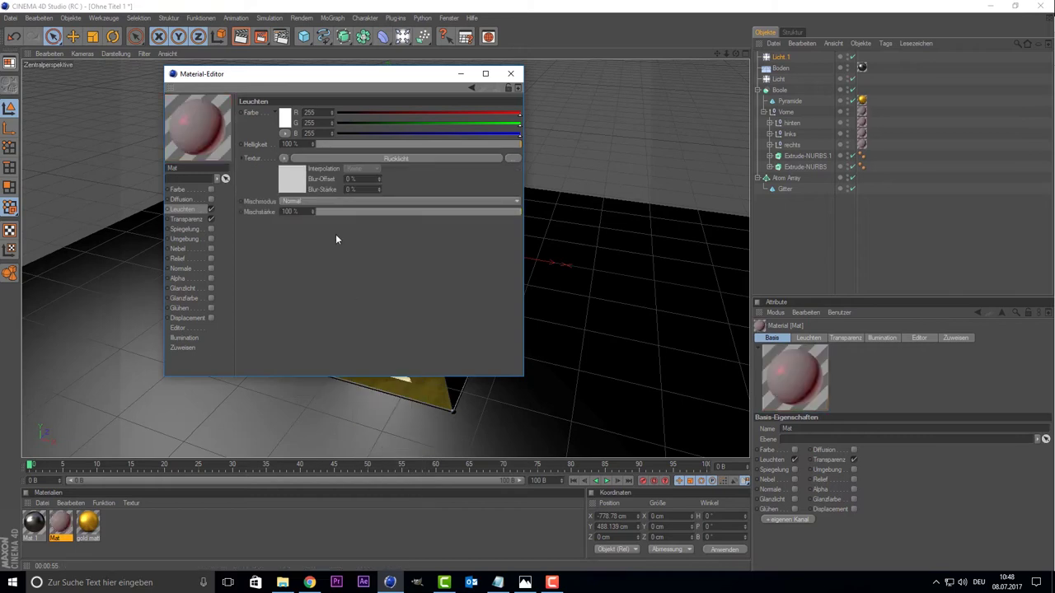
Step: Set the Rücklicht shader to red, Oren Nayar, 20% shadow intensity and 100% luminance
left_click(287, 184)
left_click(301, 191)
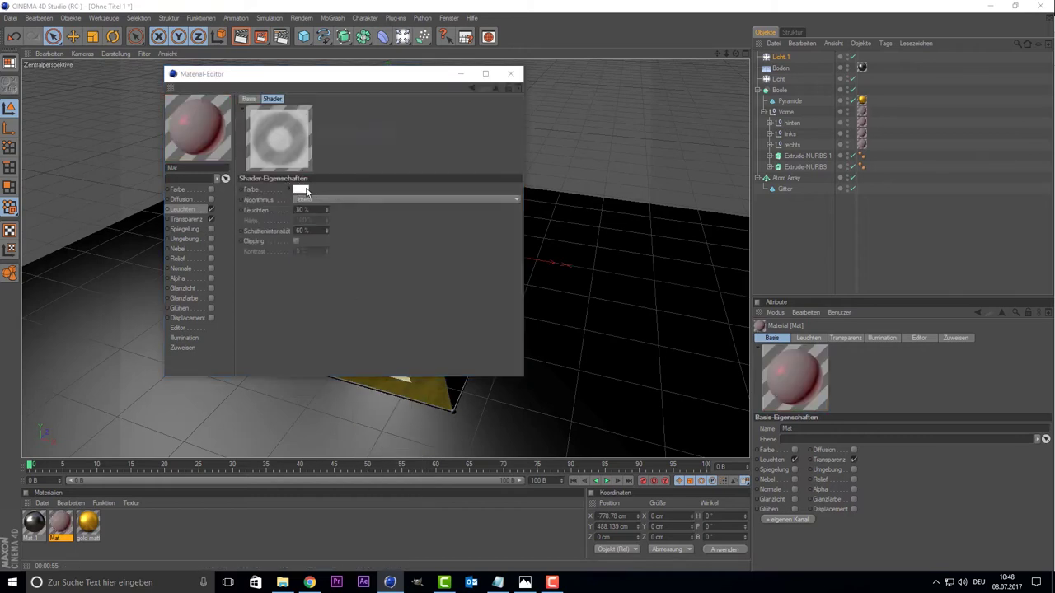
left_click(295, 241)
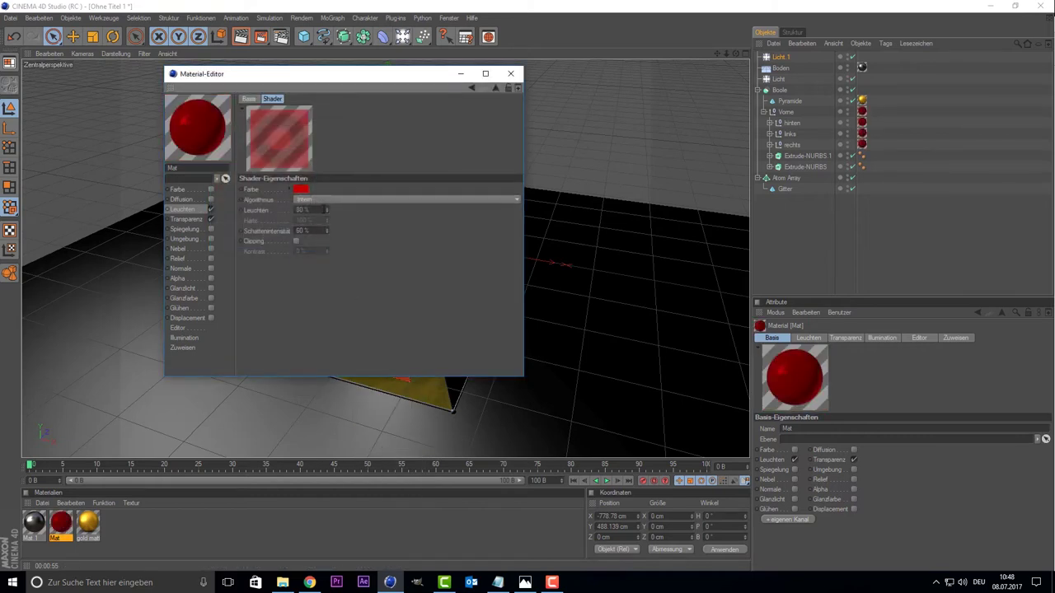
left_click(319, 200)
left_click(322, 219)
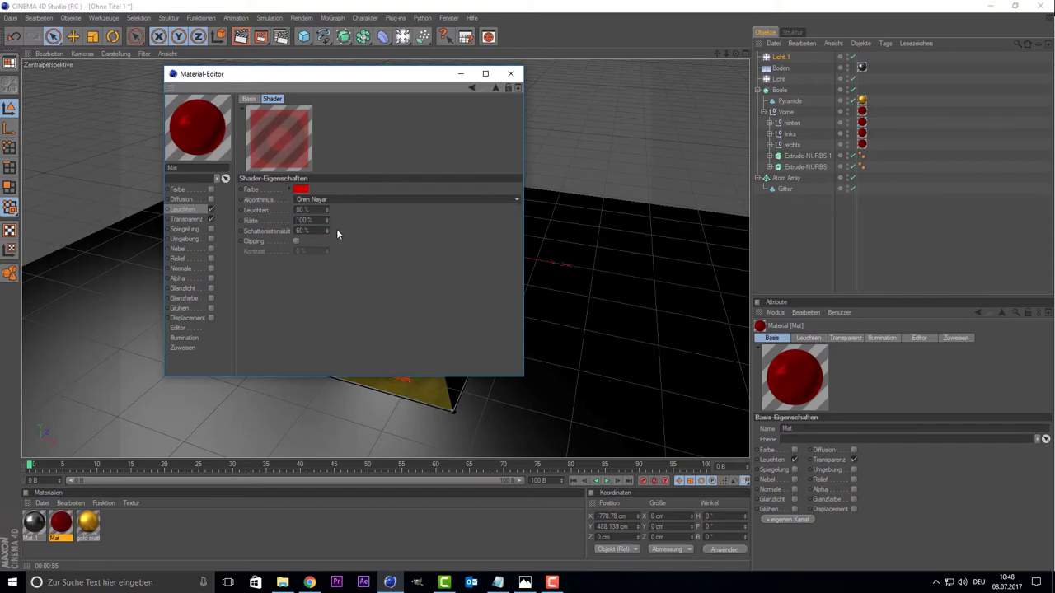
double_click(303, 231)
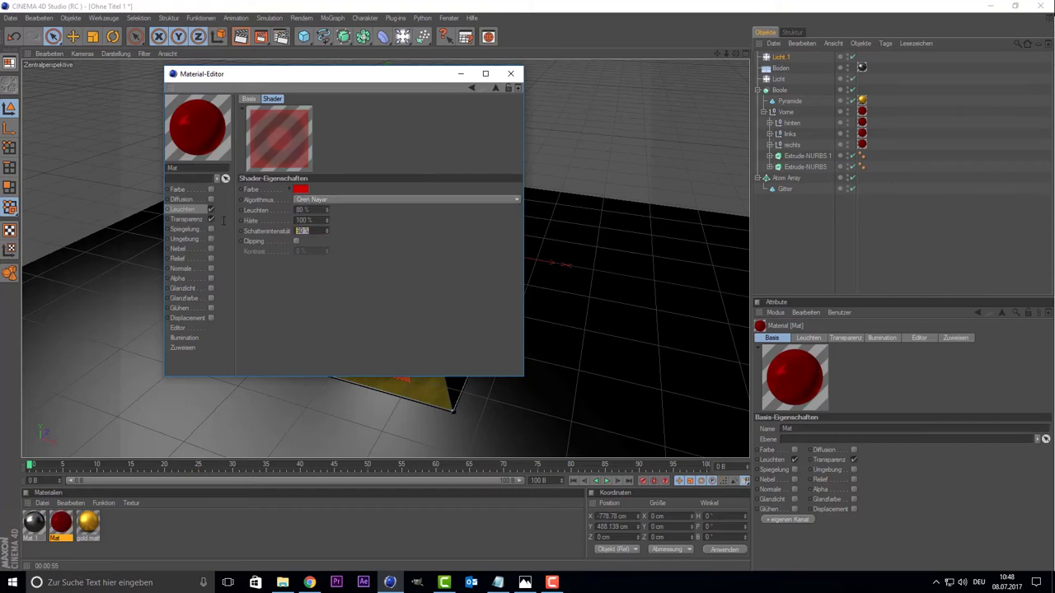
type("20")
key("Return")
double_click(316, 211)
type("100")
key("Return")
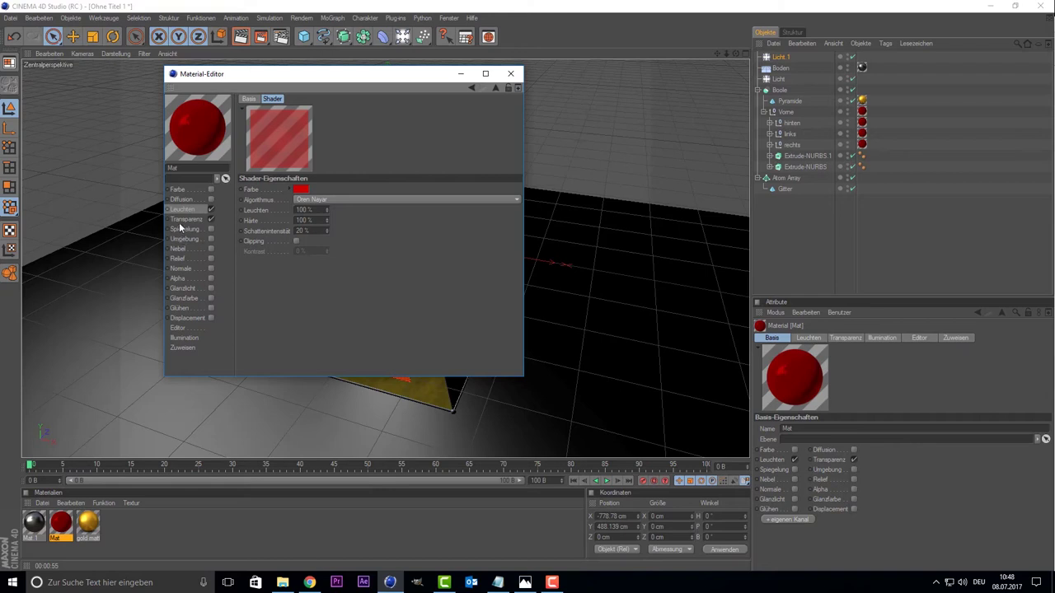
Step: Set the transparency absorption distance to 50 cm and close the material editor
left_click(186, 220)
double_click(311, 255)
type("50")
key("Return")
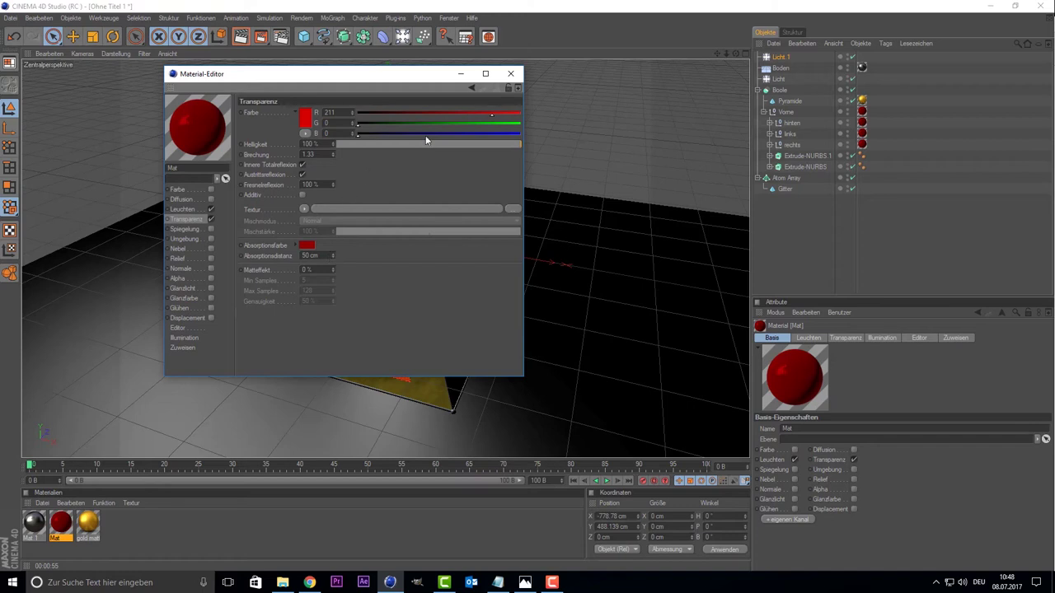
left_click(510, 74)
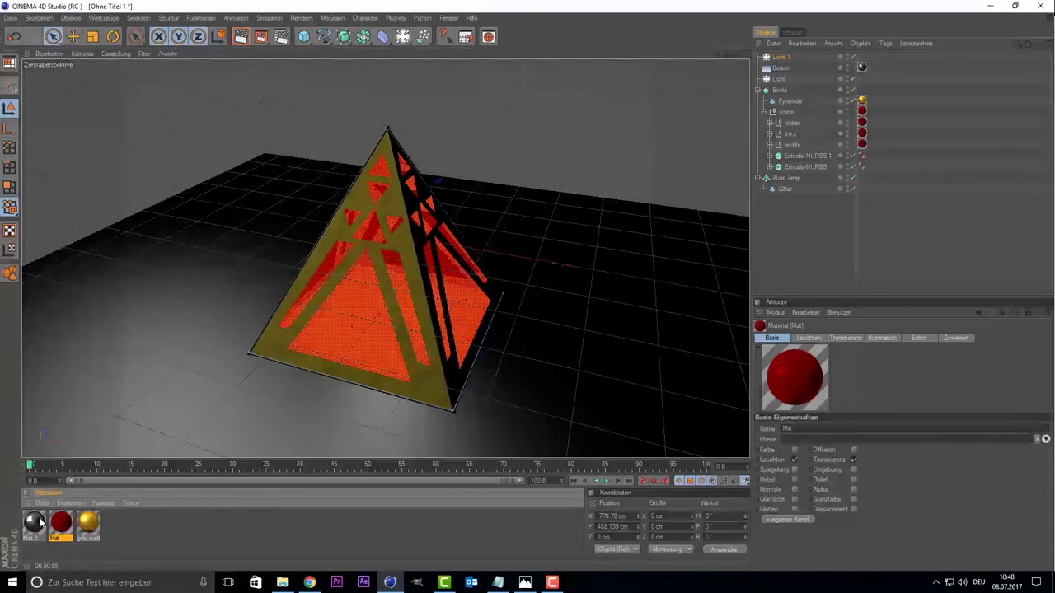
Step: Untick Glanzlicht on Mat.1 in its Material Editor, then close the editor
double_click(37, 523)
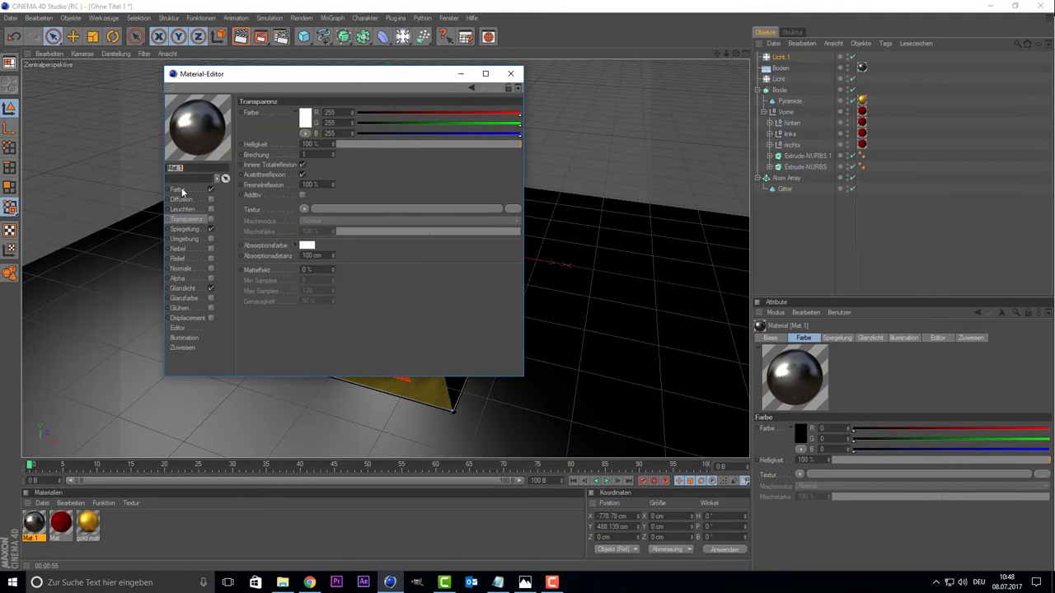
left_click(211, 289)
left_click(188, 229)
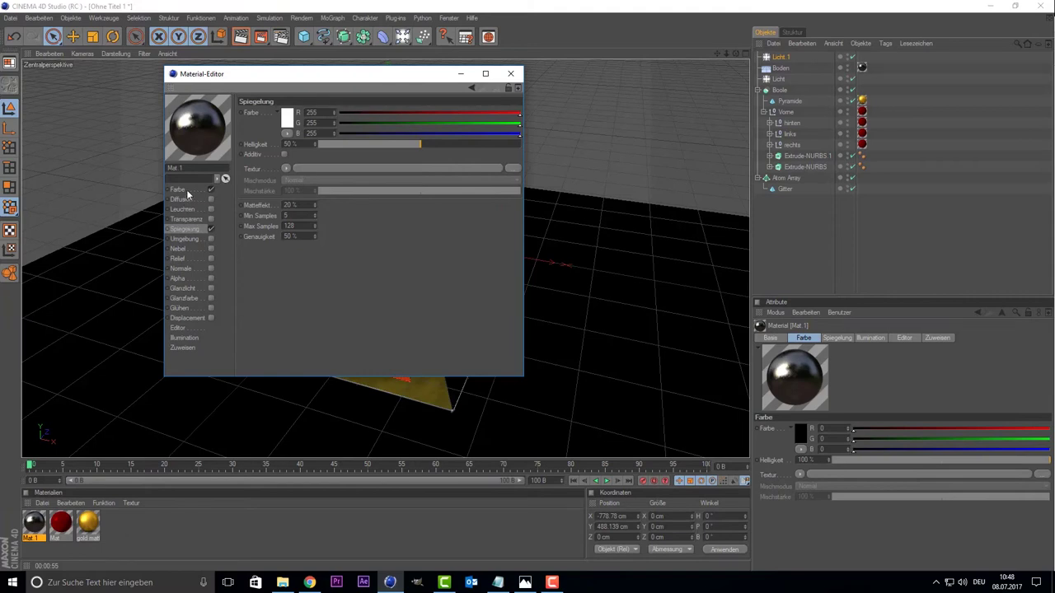
left_click(188, 191)
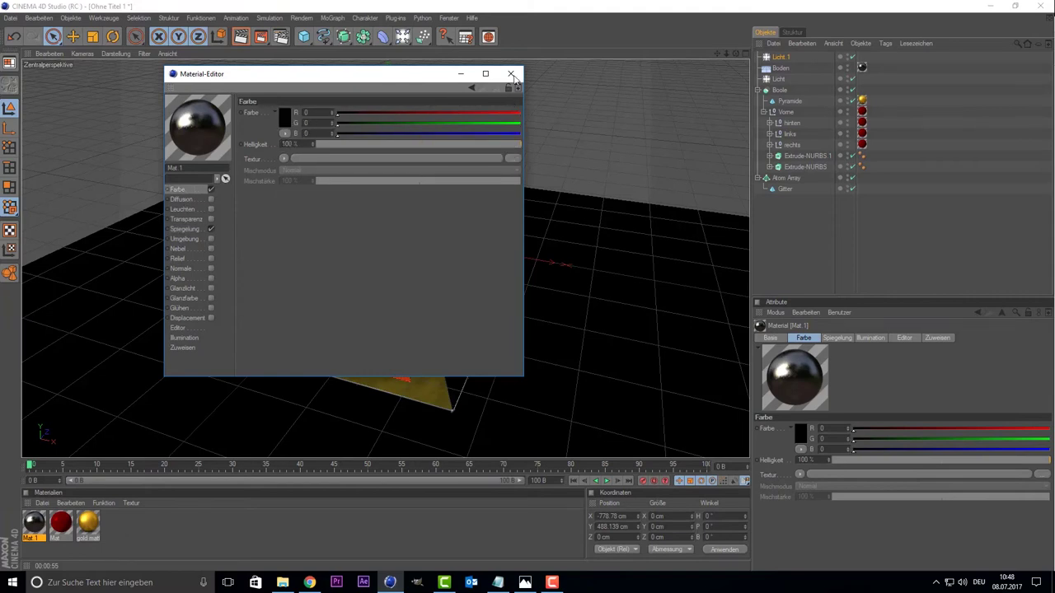
left_click(512, 74)
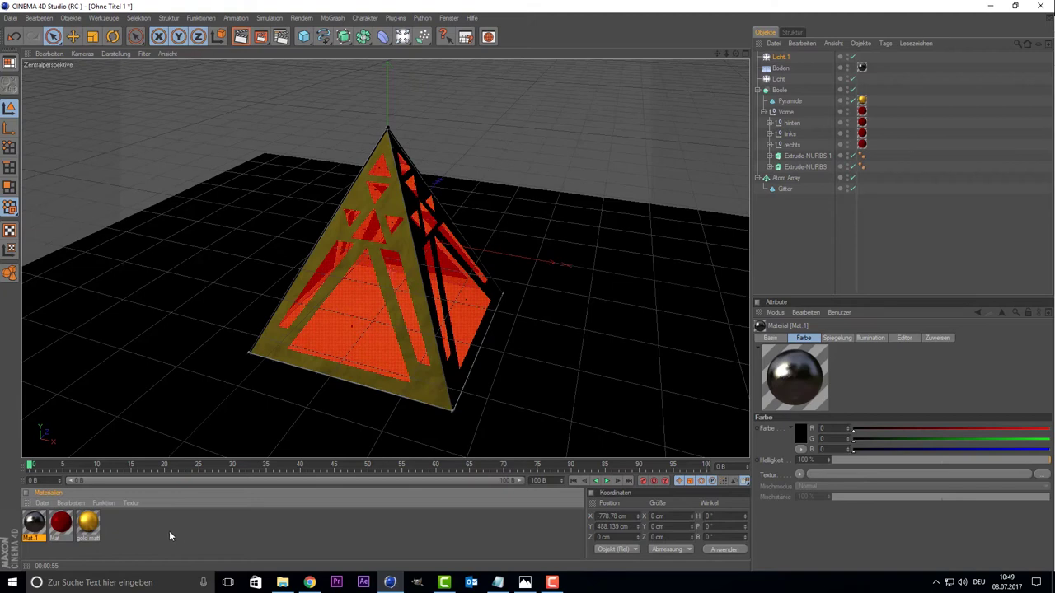
Step: Create a new material Mat.2 with its Farbe and Glanzlicht channels disabled
double_click(118, 524)
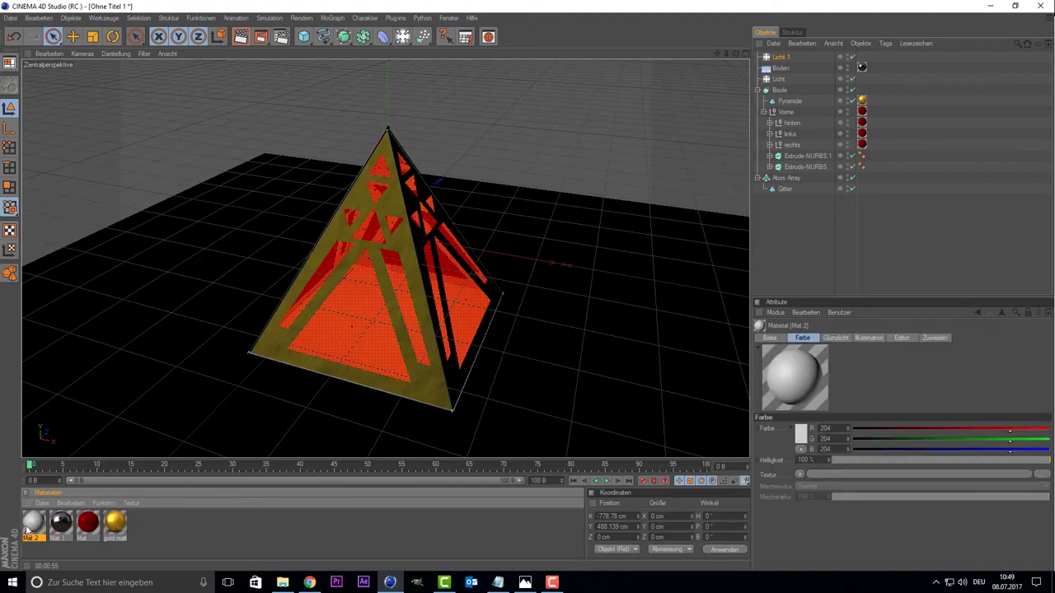
double_click(31, 525)
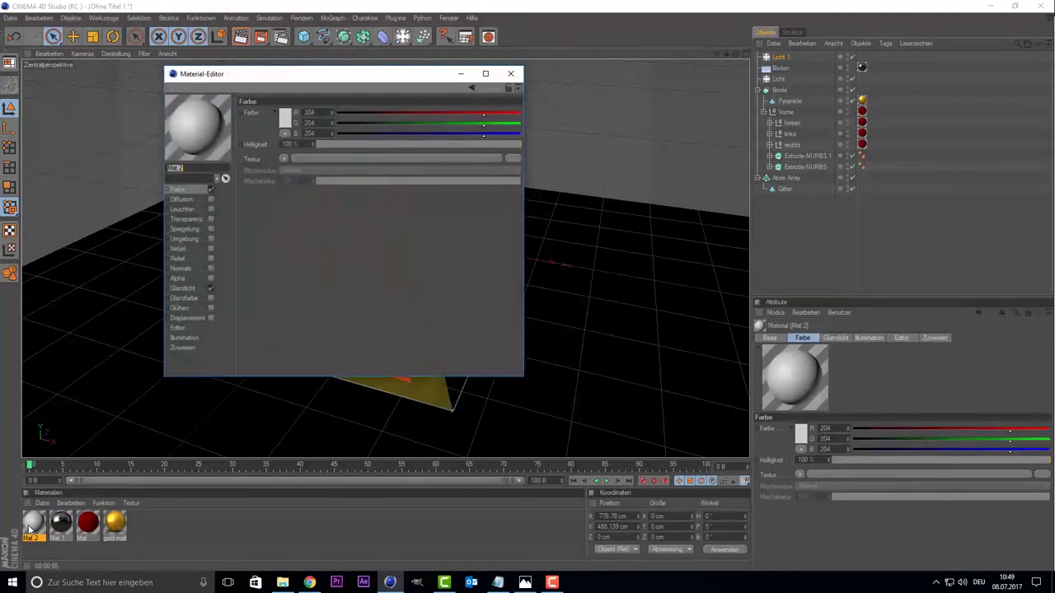
left_click(210, 190)
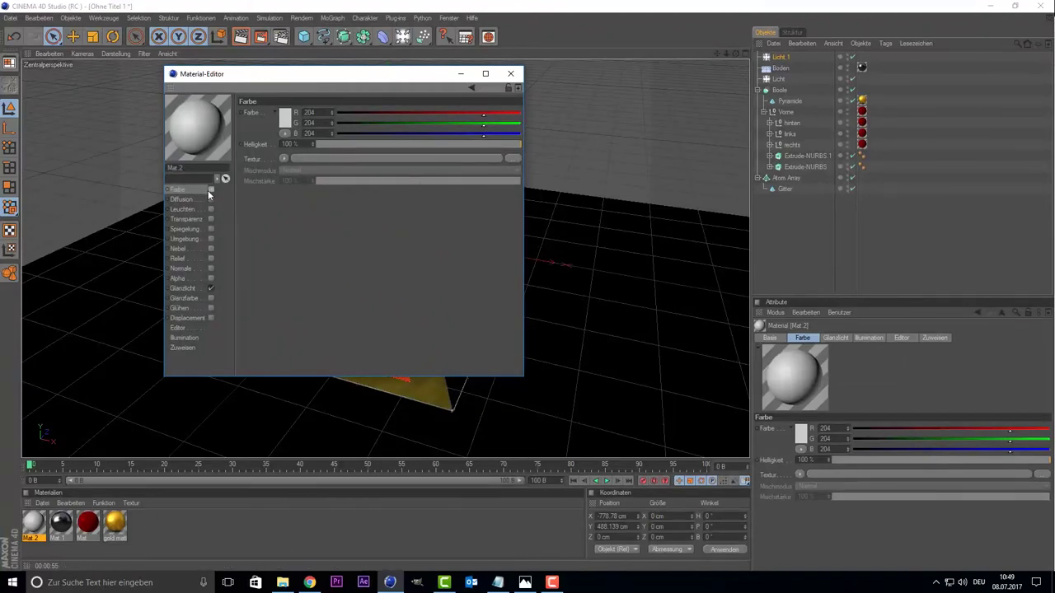
left_click(209, 289)
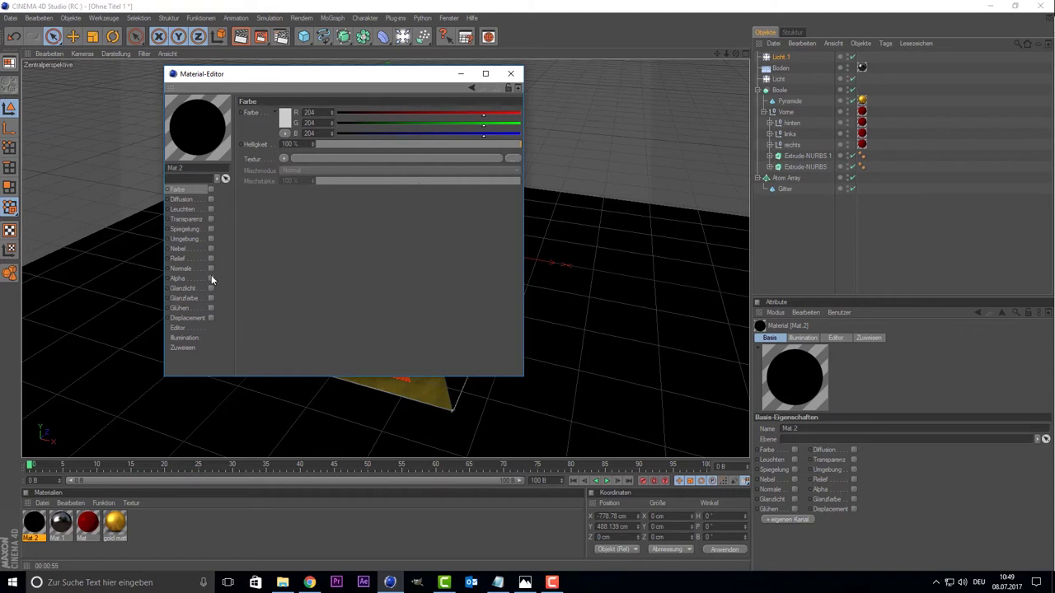
Step: Enable Mat.2's alpha channel and load Download.png as its texture
left_click(211, 278)
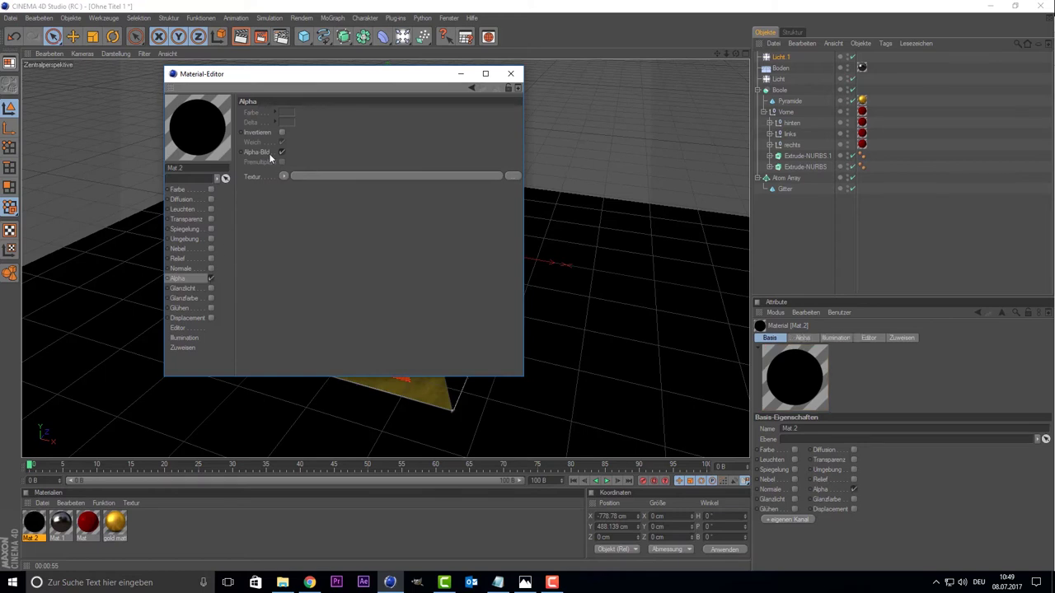
left_click(284, 177)
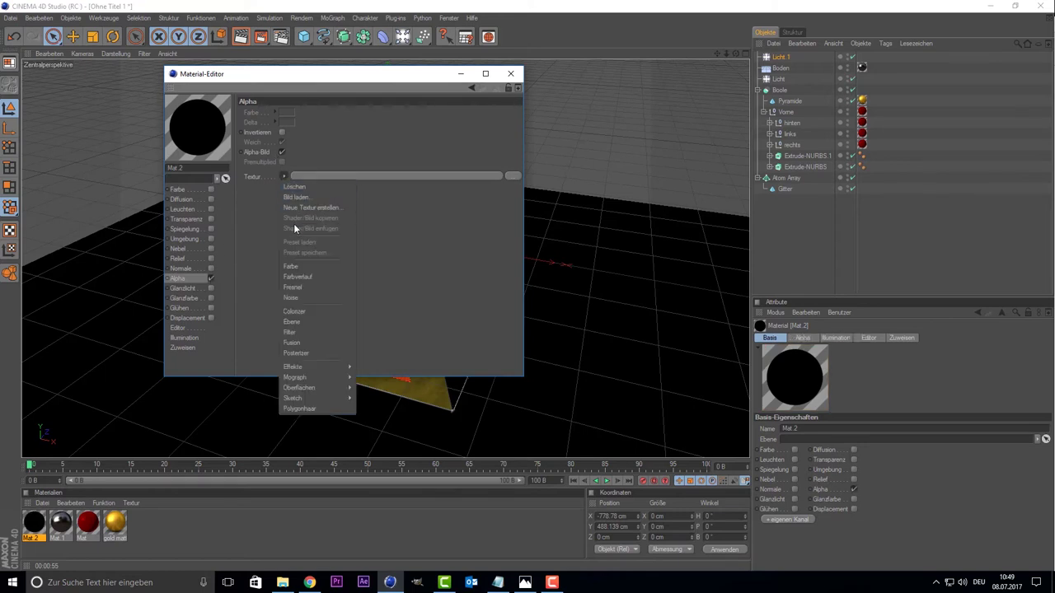
left_click(311, 198)
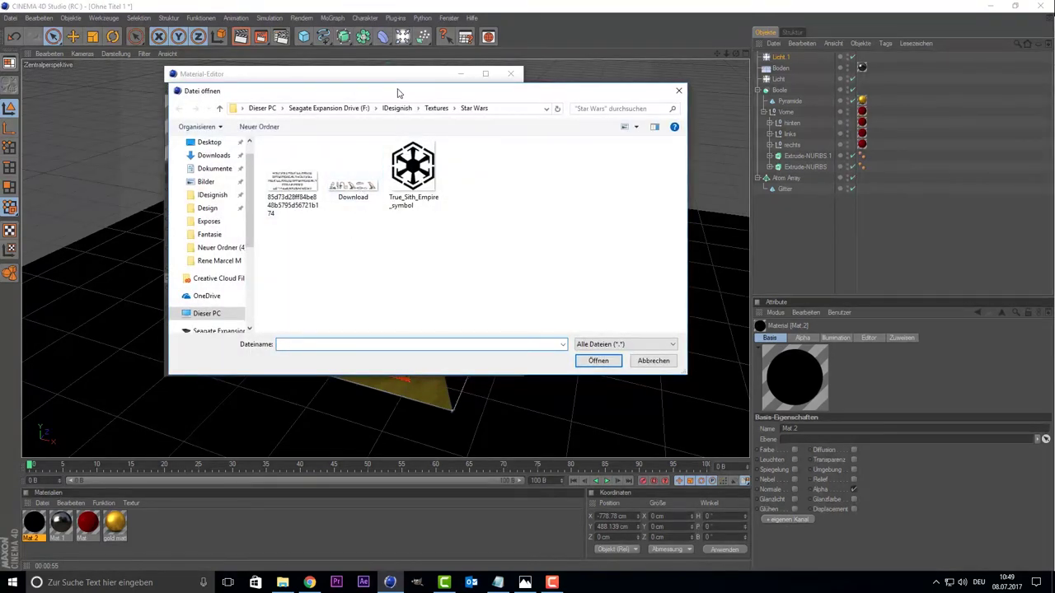
left_click_drag(401, 90, 555, 106)
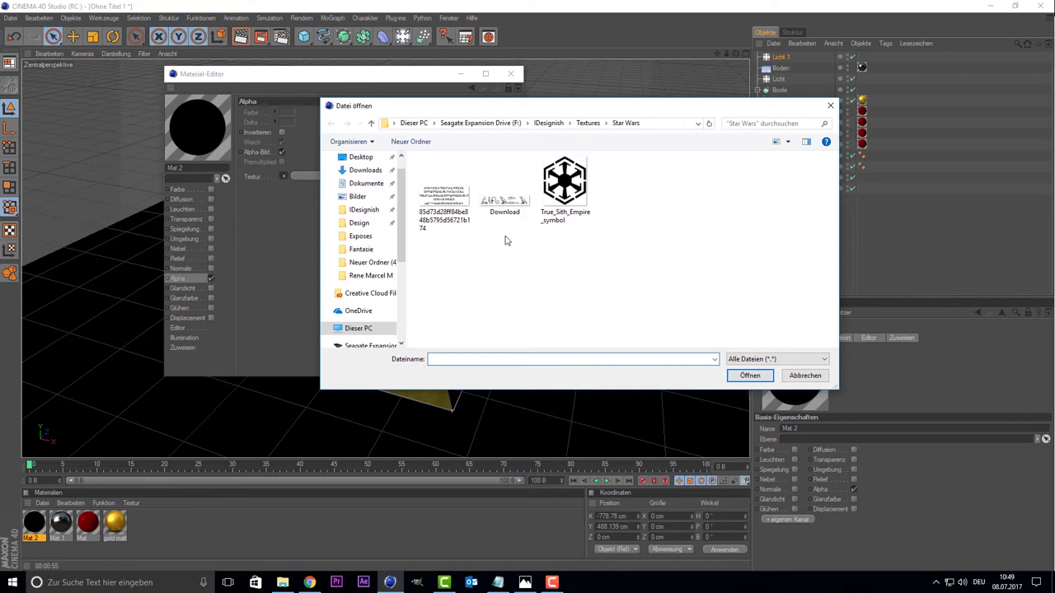
left_click(503, 206)
double_click(501, 207)
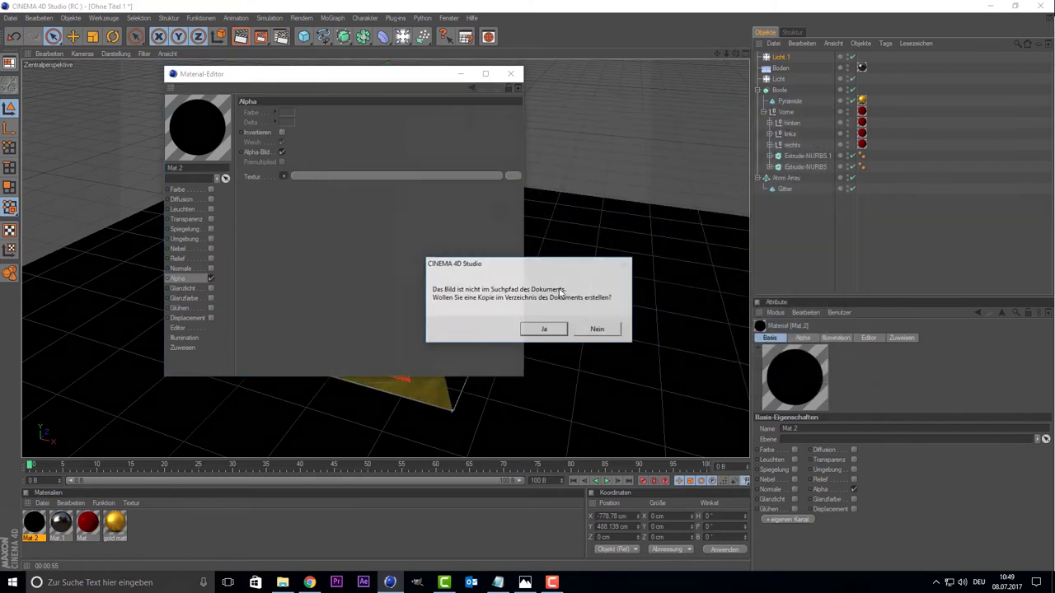
Step: Decline copying the image, then load Download.png as Mat.2's colour texture
left_click(595, 329)
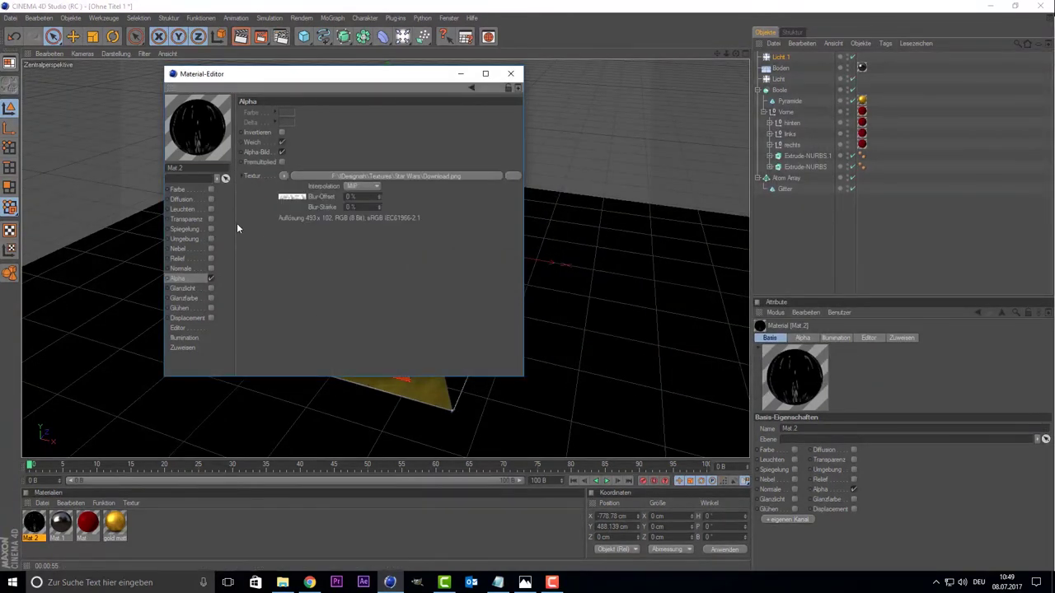
left_click(211, 188)
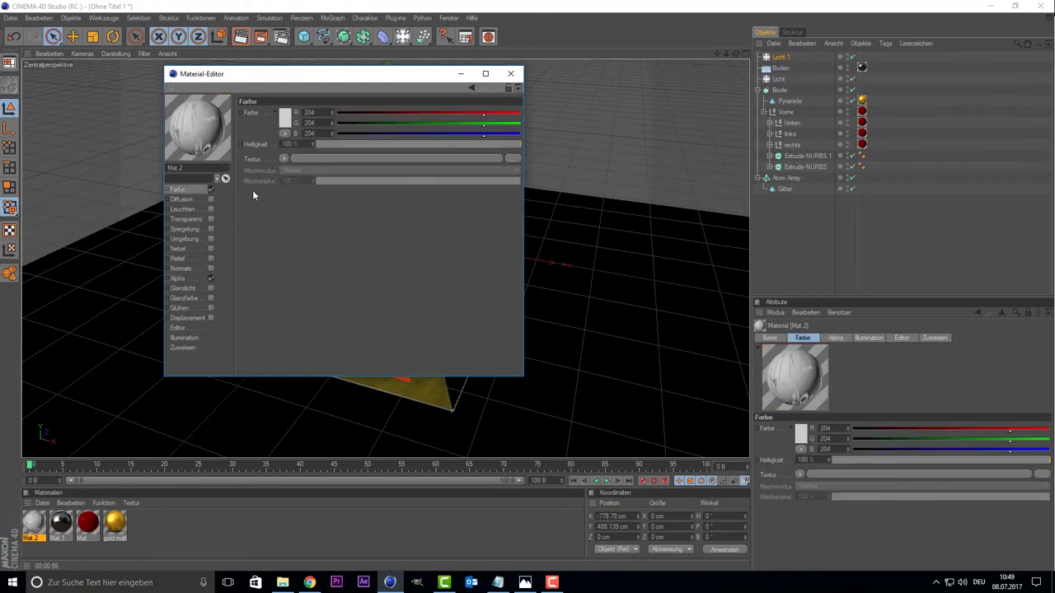
left_click(283, 158)
left_click(303, 176)
double_click(504, 188)
left_click(595, 329)
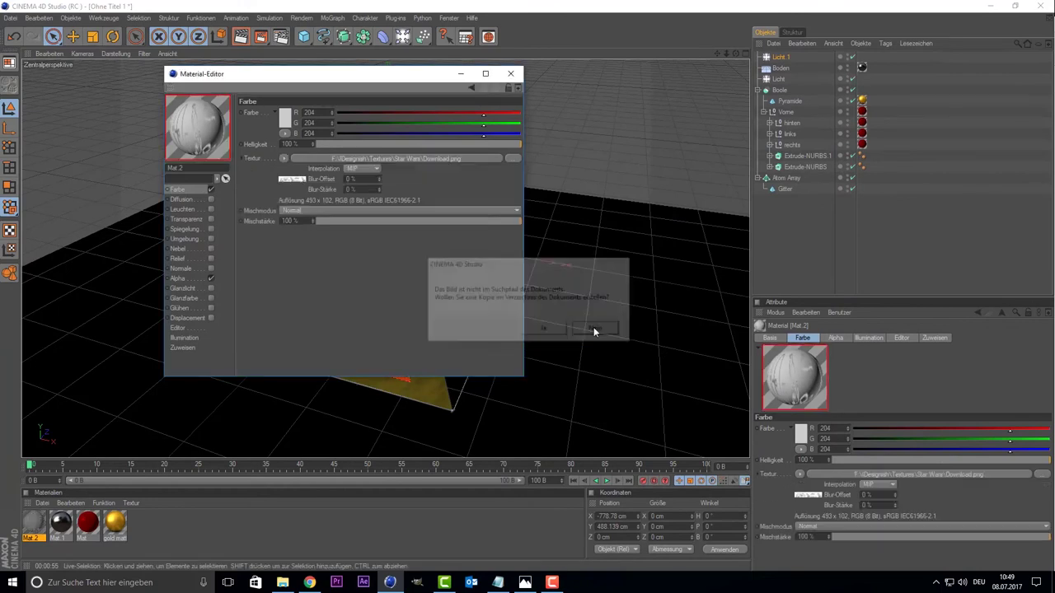
Step: Invert Mat.2's alpha texture
left_click(211, 278)
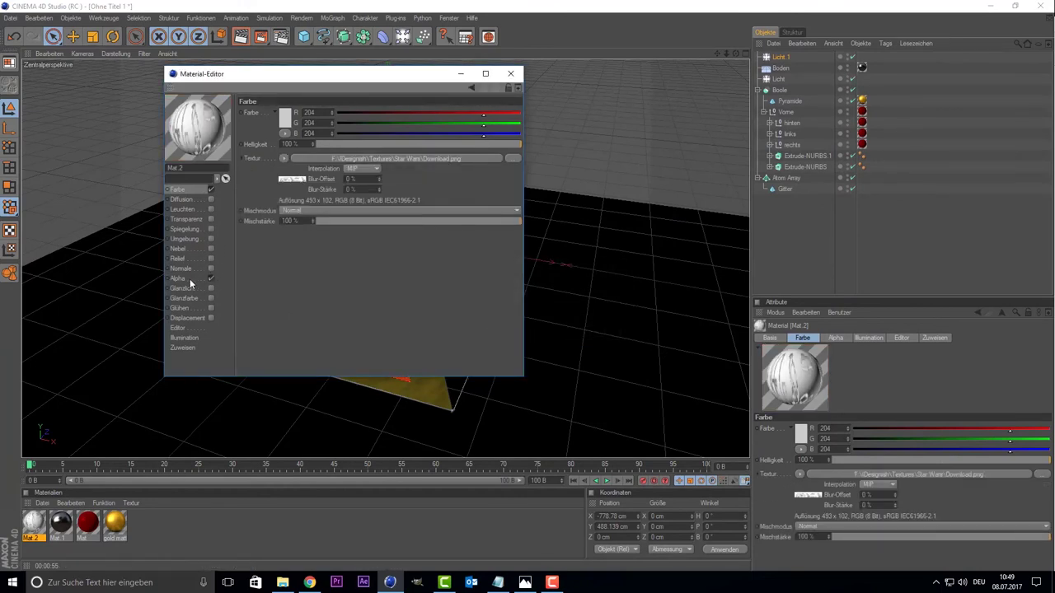
left_click(196, 278)
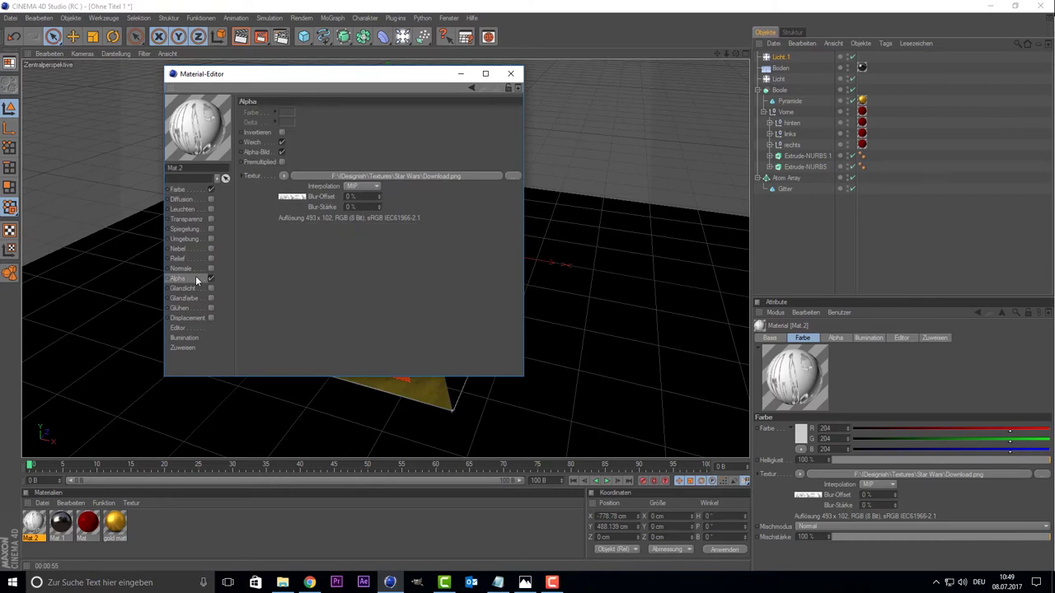
left_click(283, 178)
key("Escape")
left_click(281, 132)
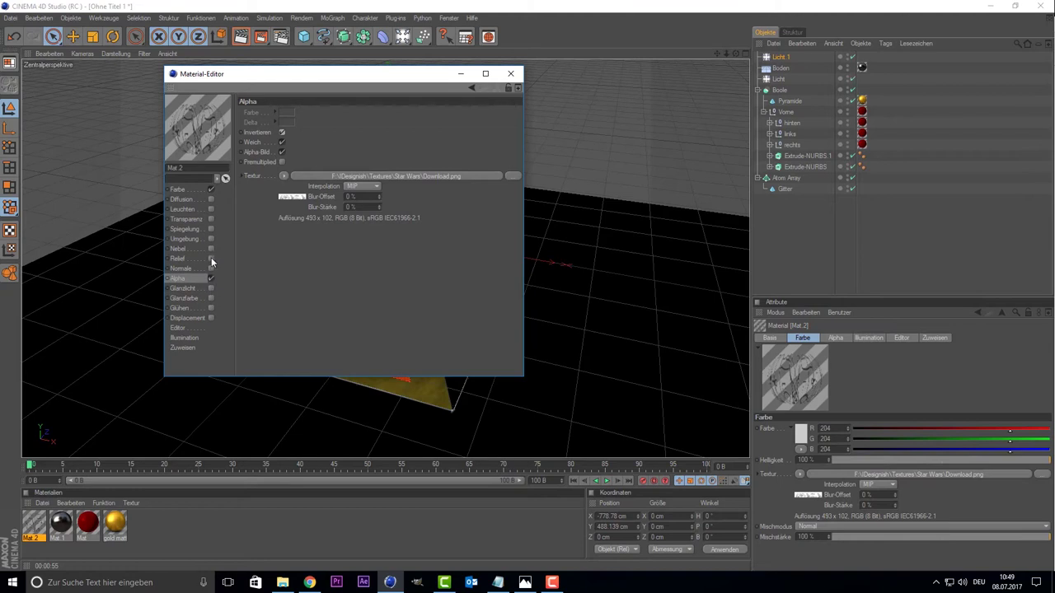
Step: Enable relief with Download.png at 100% strength and close the material editor
left_click(211, 258)
left_click(288, 137)
left_click(317, 163)
left_click(504, 202)
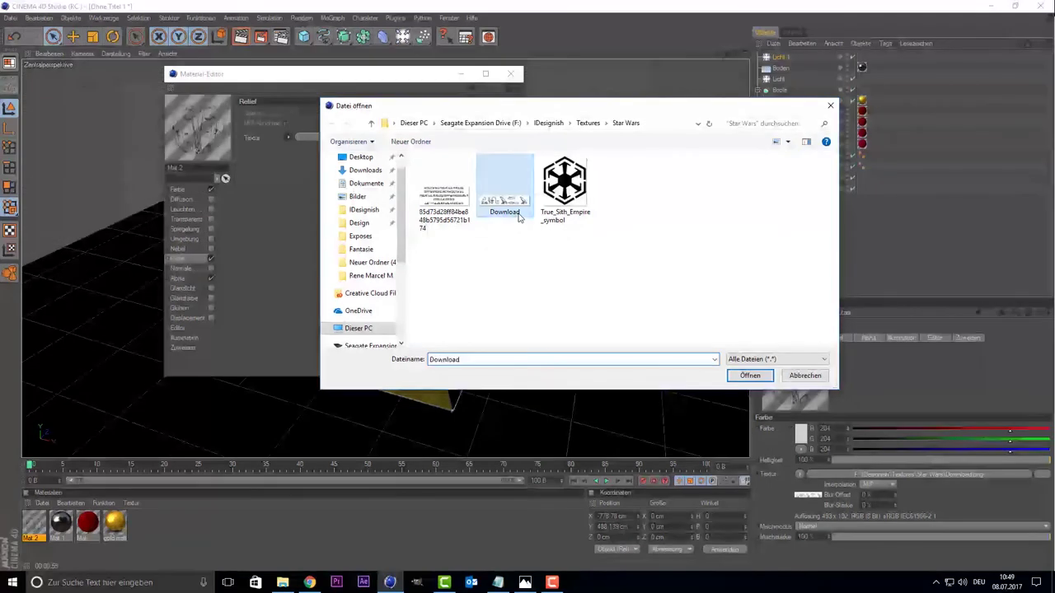
left_click(749, 374)
left_click(565, 328)
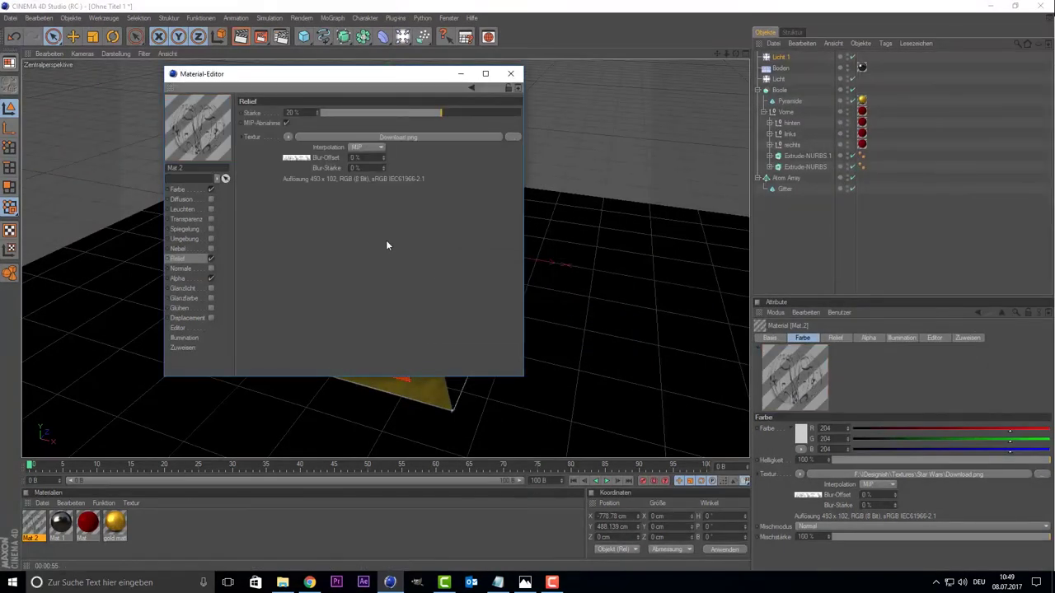
left_click_drag(441, 112, 543, 111)
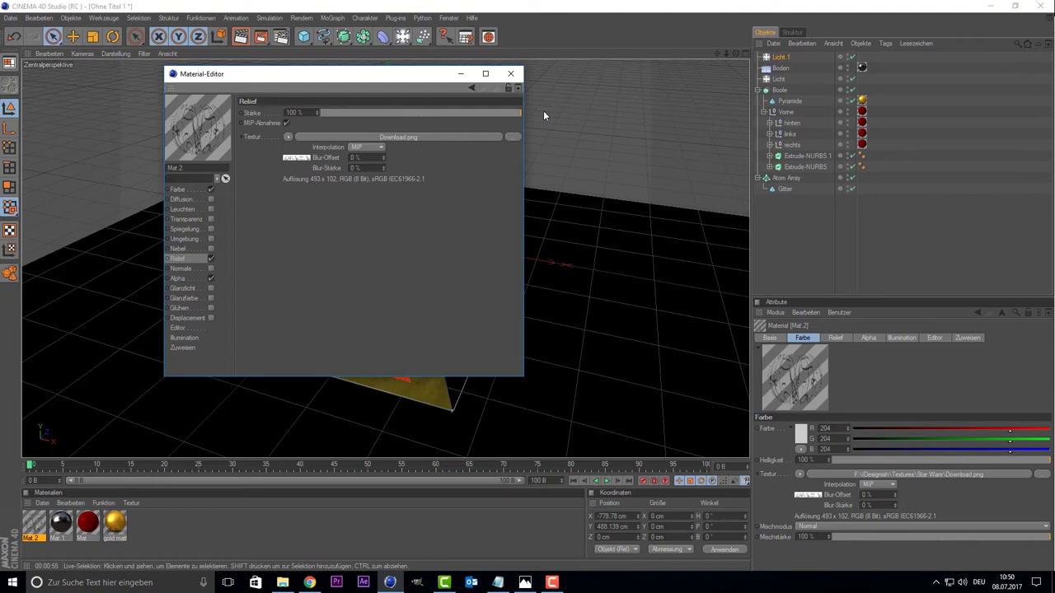
left_click(511, 75)
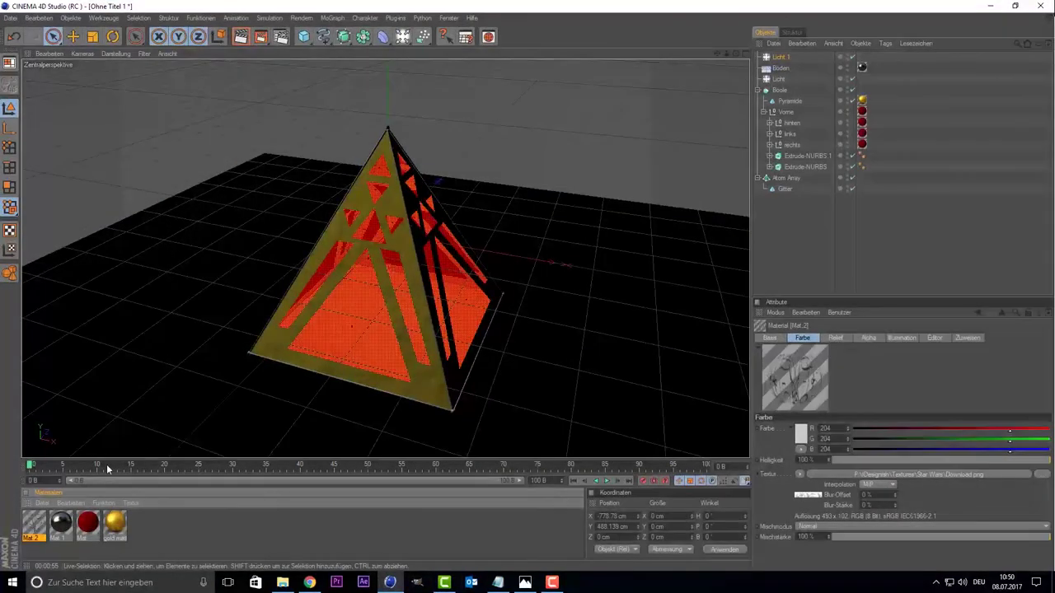
Step: Apply Mat.2 to the Pyramide and set its projection to Quader-Mapping (cubic)
mouse_move(37, 531)
left_mouse_down()
mouse_move(781, 217)
mouse_move(796, 102)
left_mouse_up()
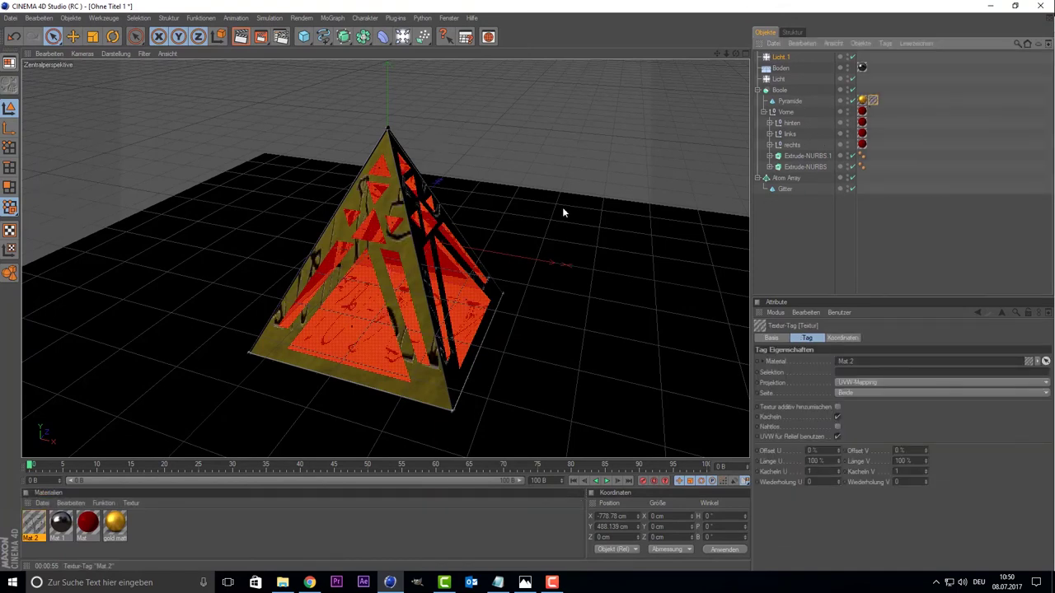
left_click(868, 382)
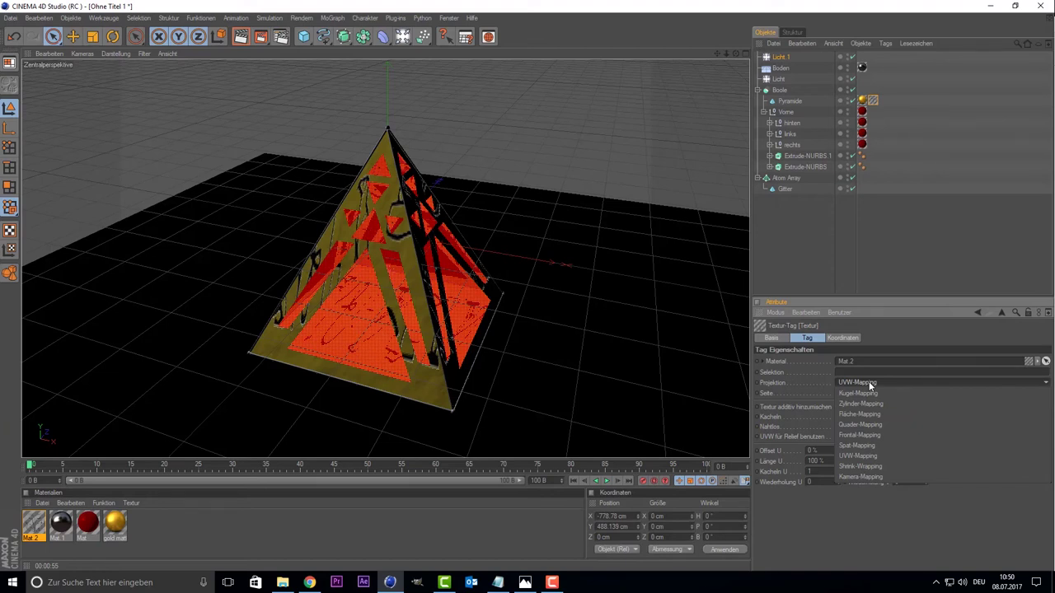
left_click(855, 414)
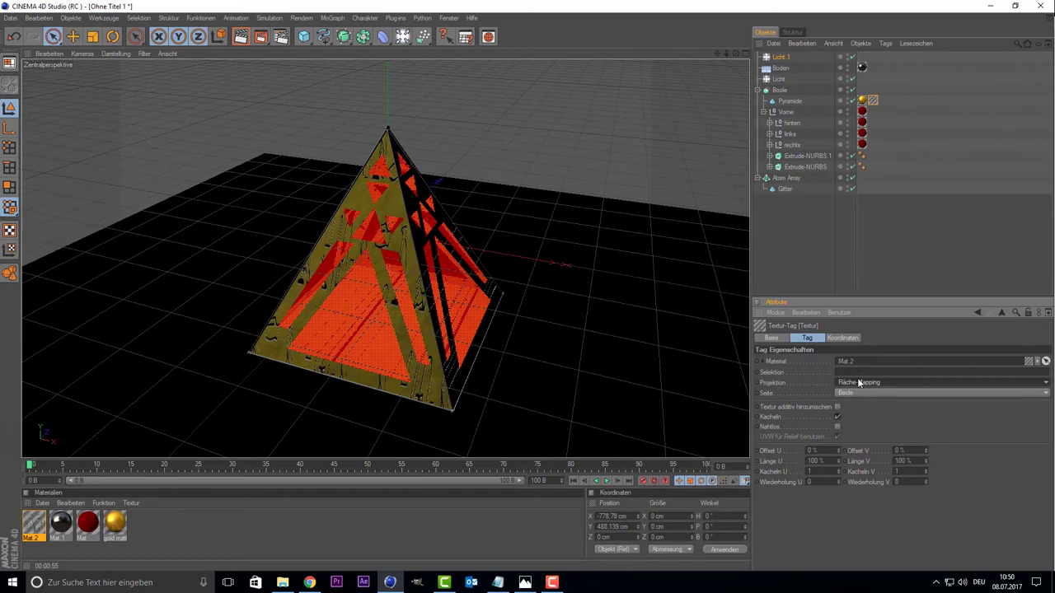
left_click(858, 382)
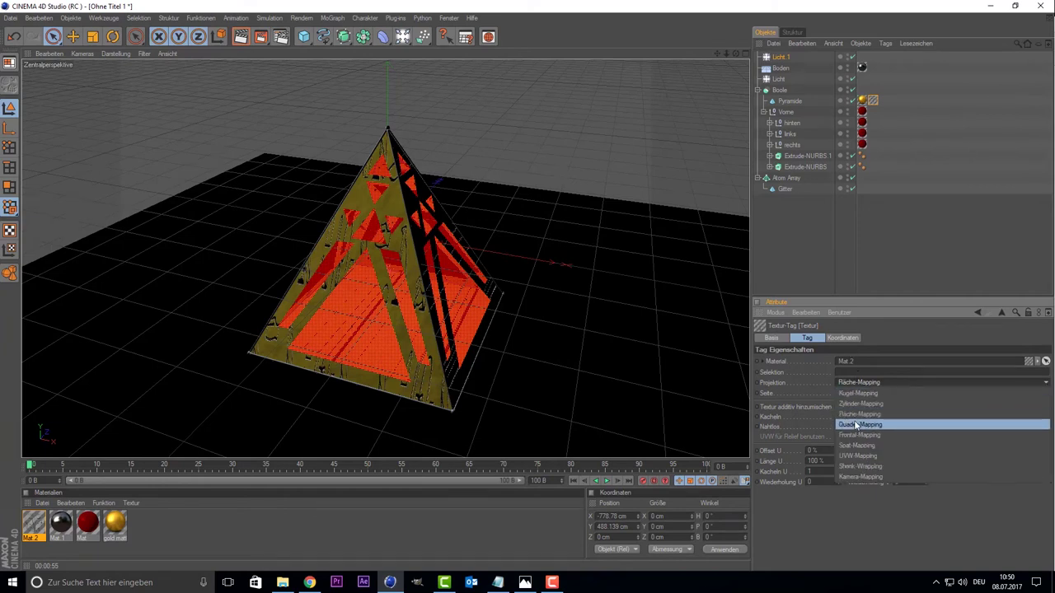
left_click(857, 425)
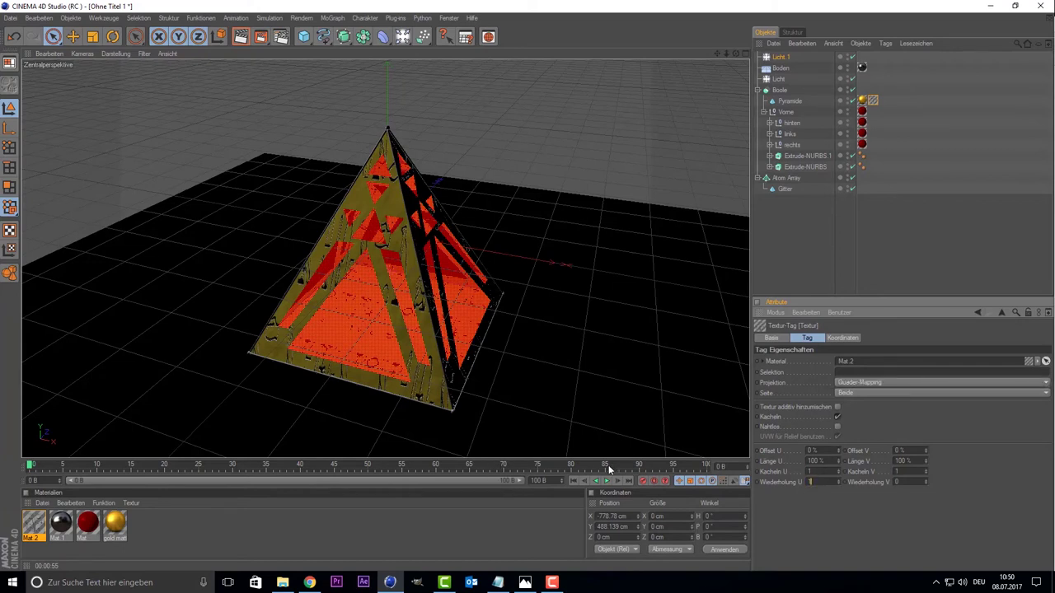
Step: Set the texture length to 90% U by 18% V
key("Return")
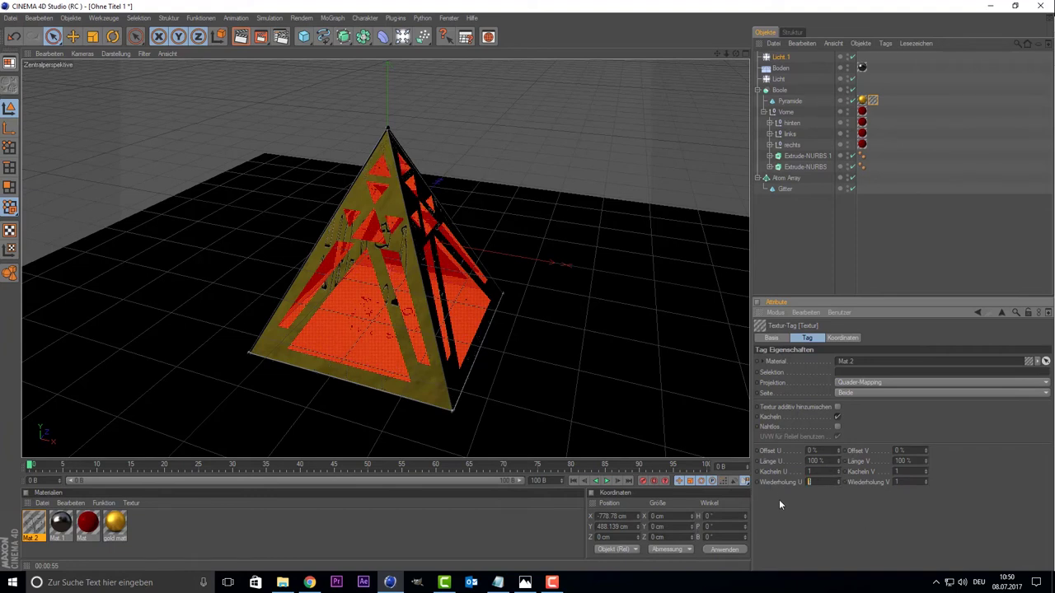
key("Tab")
key("Return")
left_click_drag(838, 460, 838, 474)
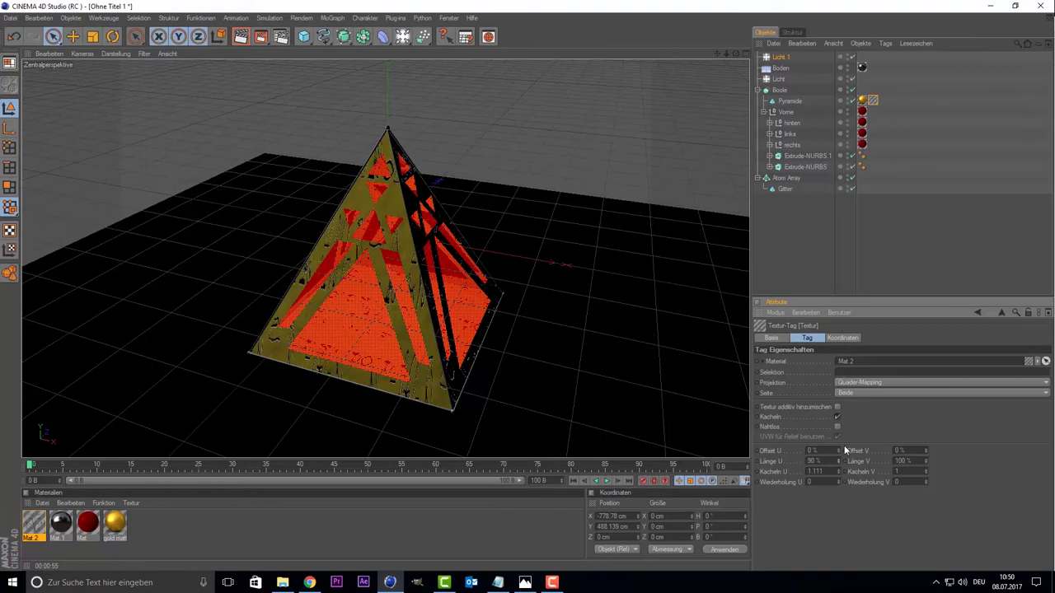
left_click_drag(925, 460, 926, 507)
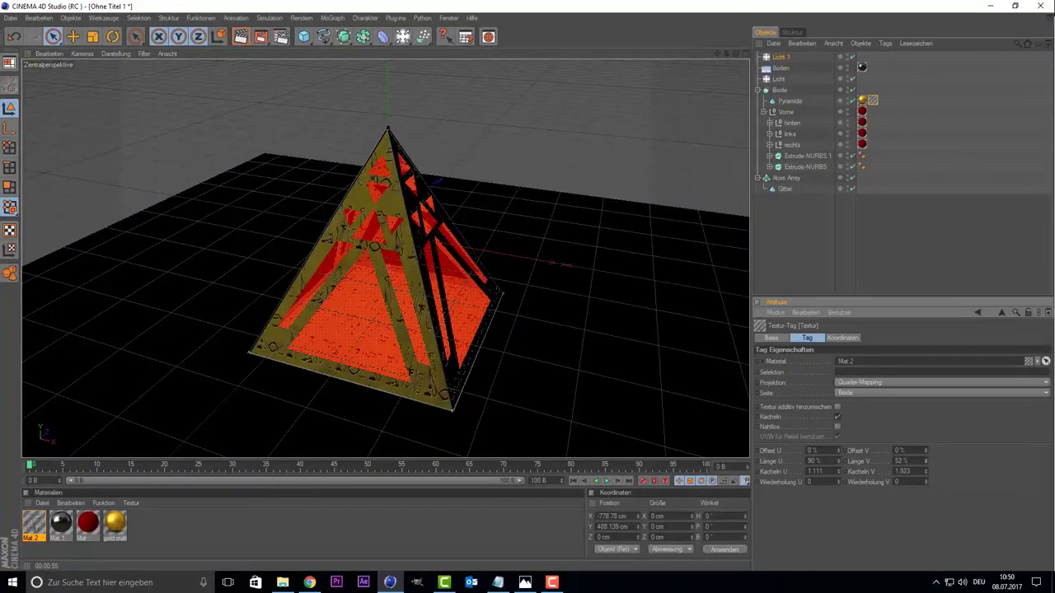
mouse_move(925, 461)
left_mouse_down()
mouse_move(926, 495)
mouse_move(925, 412)
left_mouse_up()
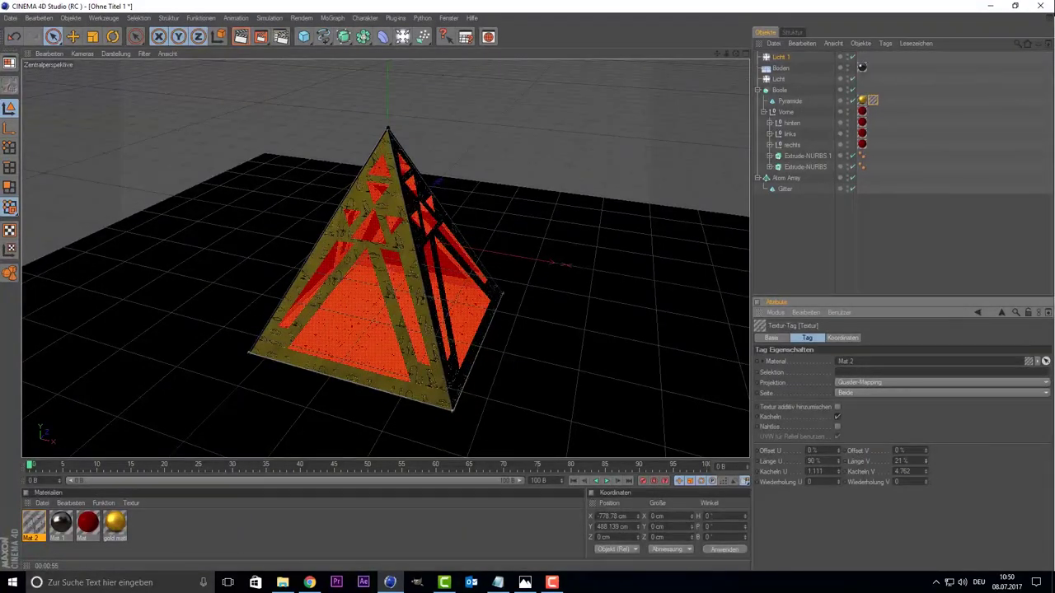
left_click_drag(926, 461, 926, 503)
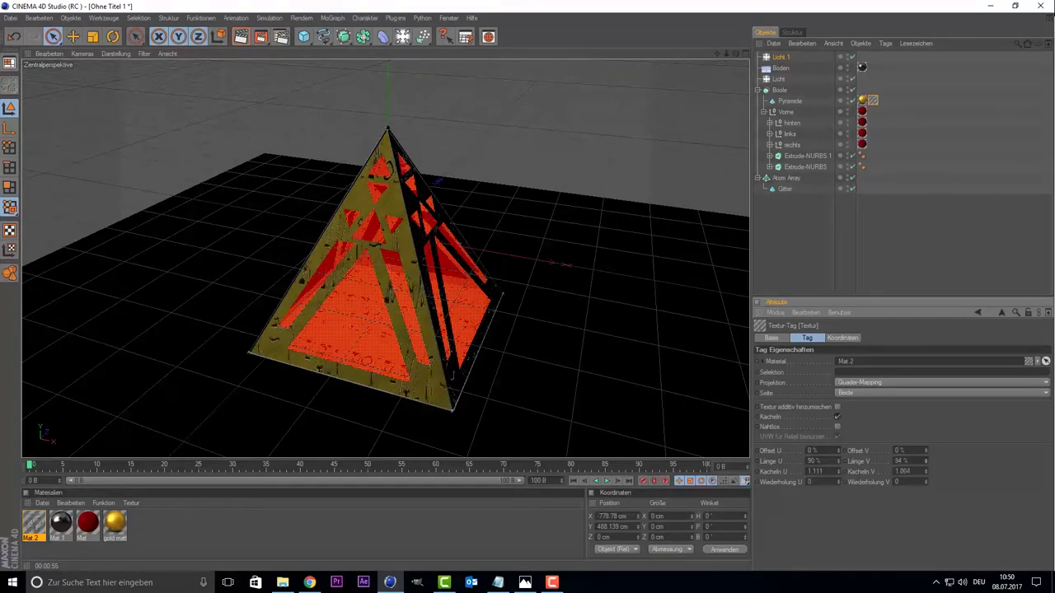
left_click_drag(925, 461, 925, 511)
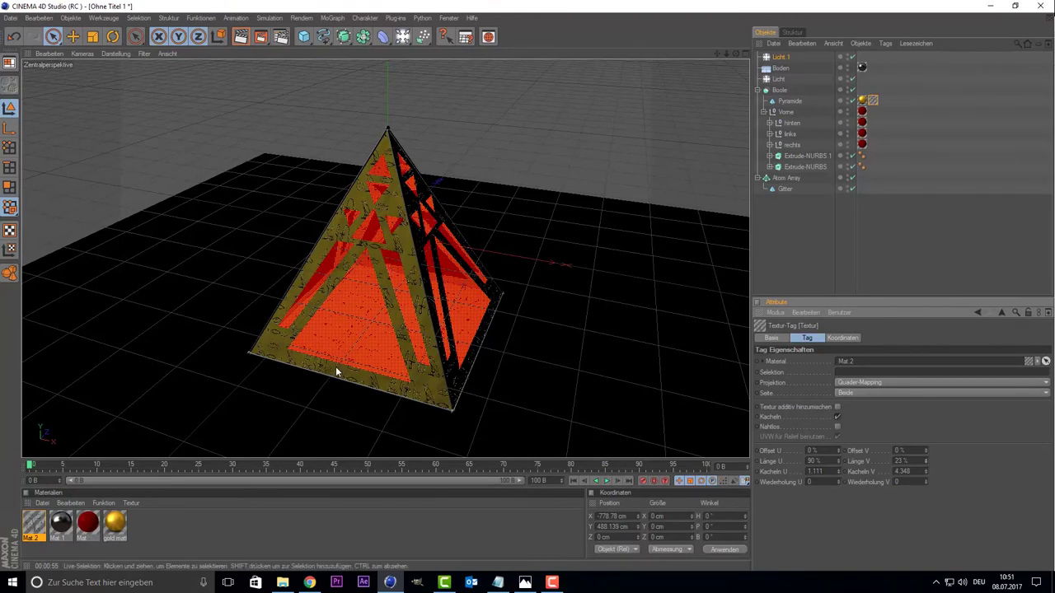
left_click(926, 464)
left_click(926, 459)
left_click(927, 463)
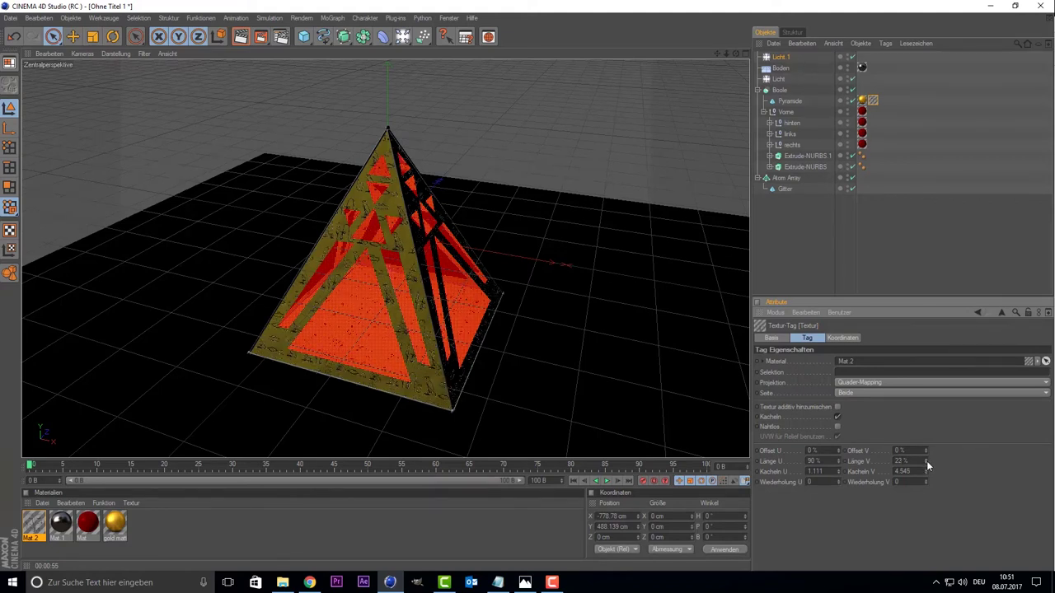
left_click(926, 463)
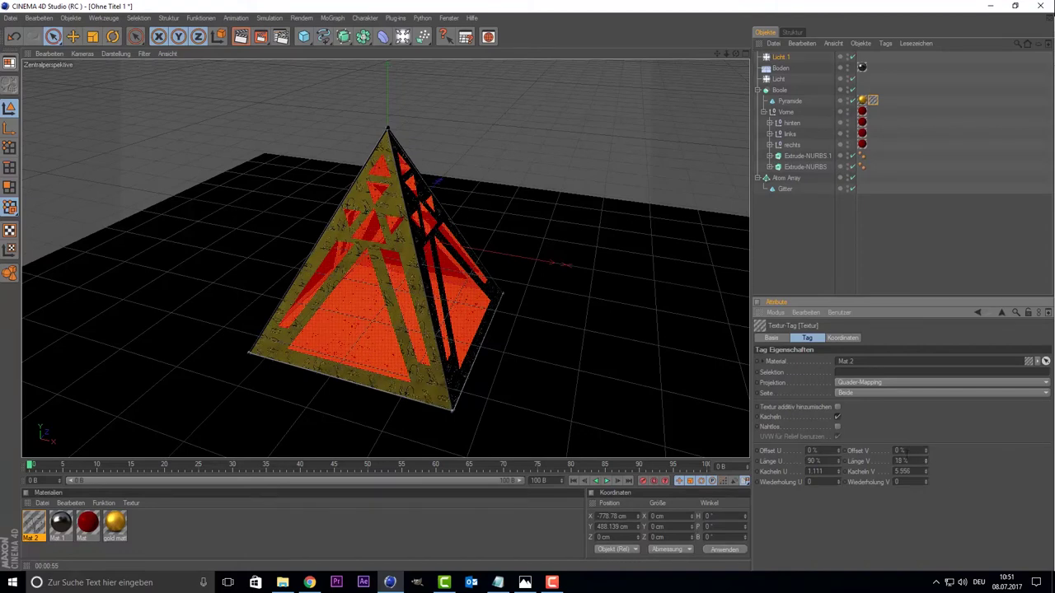
Step: Set the texture's vertical offset to -3% and reselect the Pyramide object
left_click(925, 452)
left_click(924, 452)
left_click(924, 452)
left_click(925, 452)
left_click(925, 452)
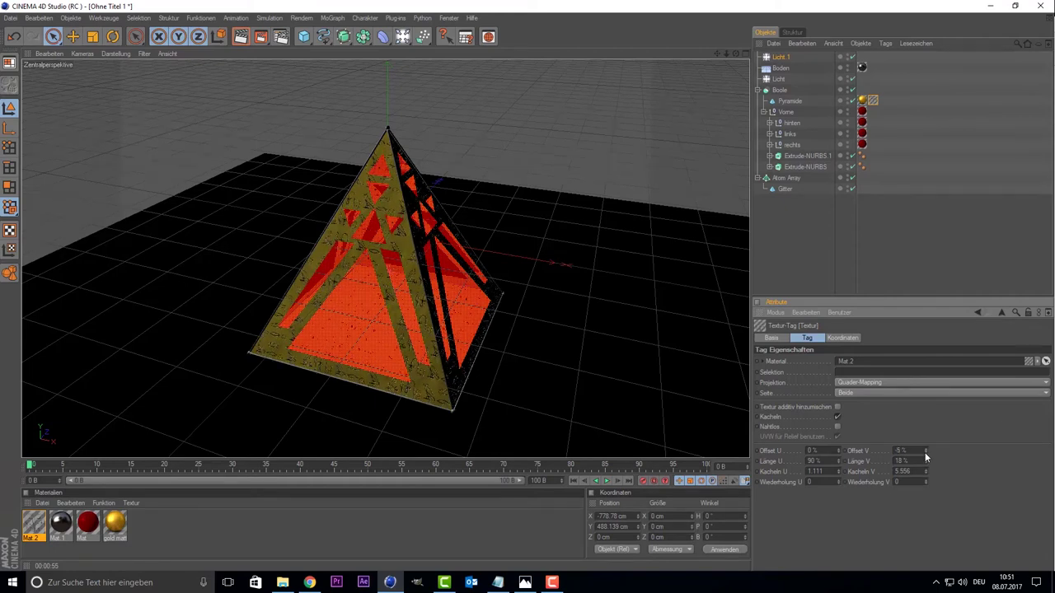
left_click(925, 449)
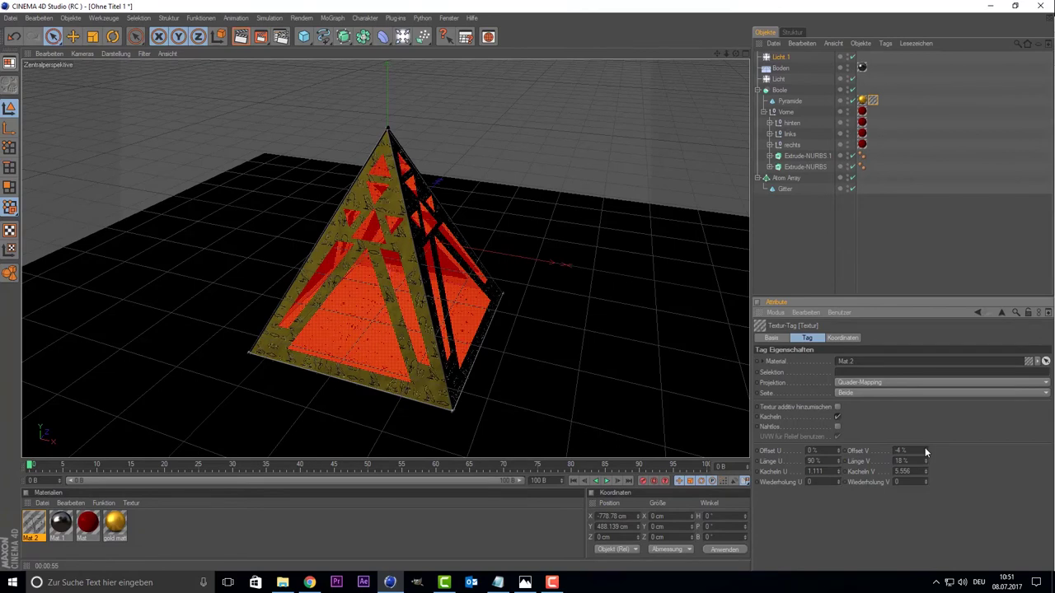
left_click(924, 449)
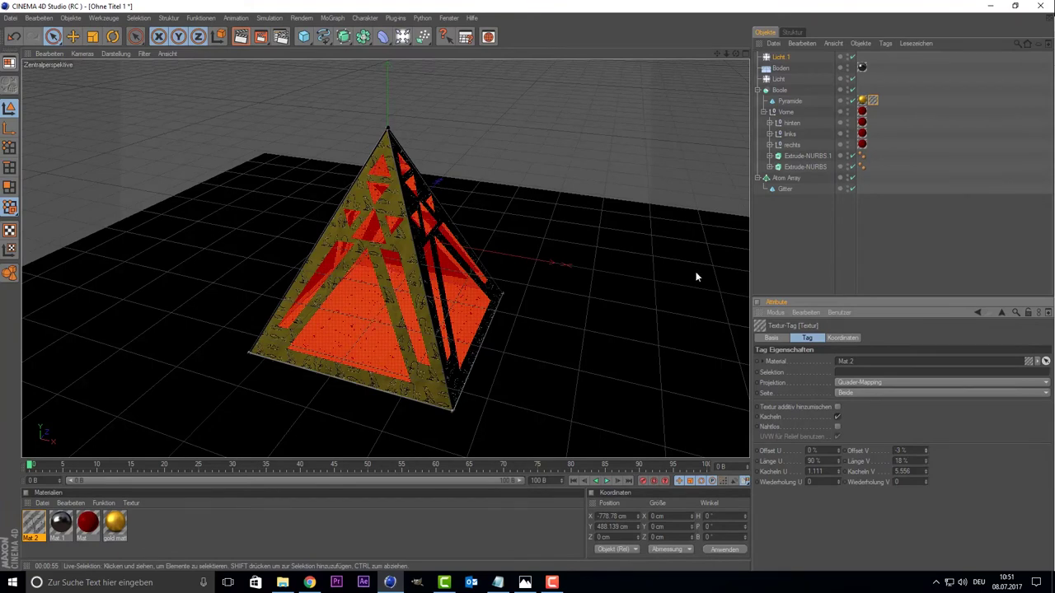
left_click(797, 99)
Step: Set the pyramid's Mat.2 texture tiling to 1 both horizontally and vertically
left_click(874, 101)
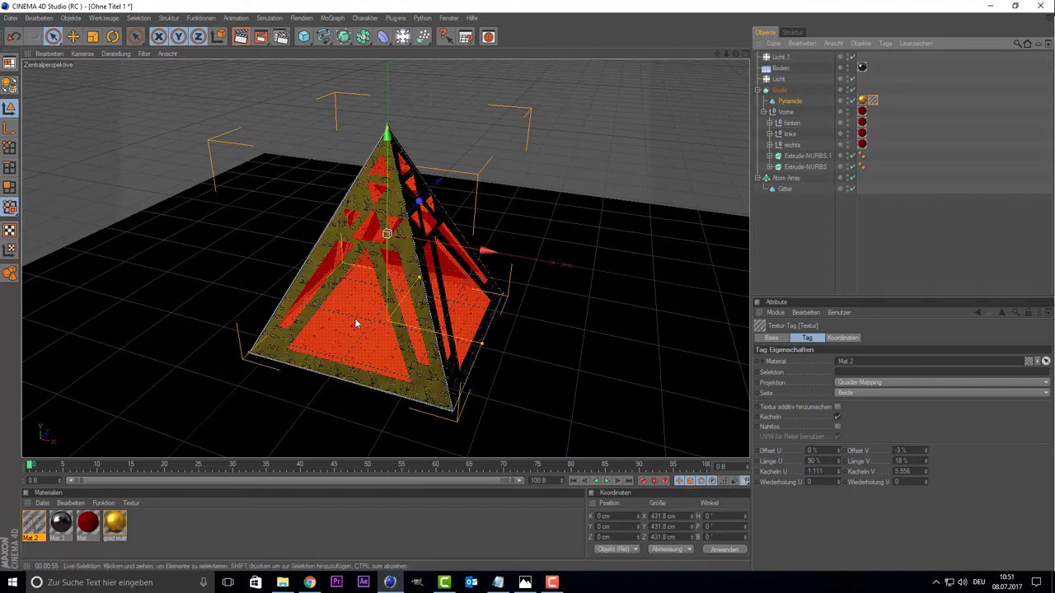
left_click(907, 481)
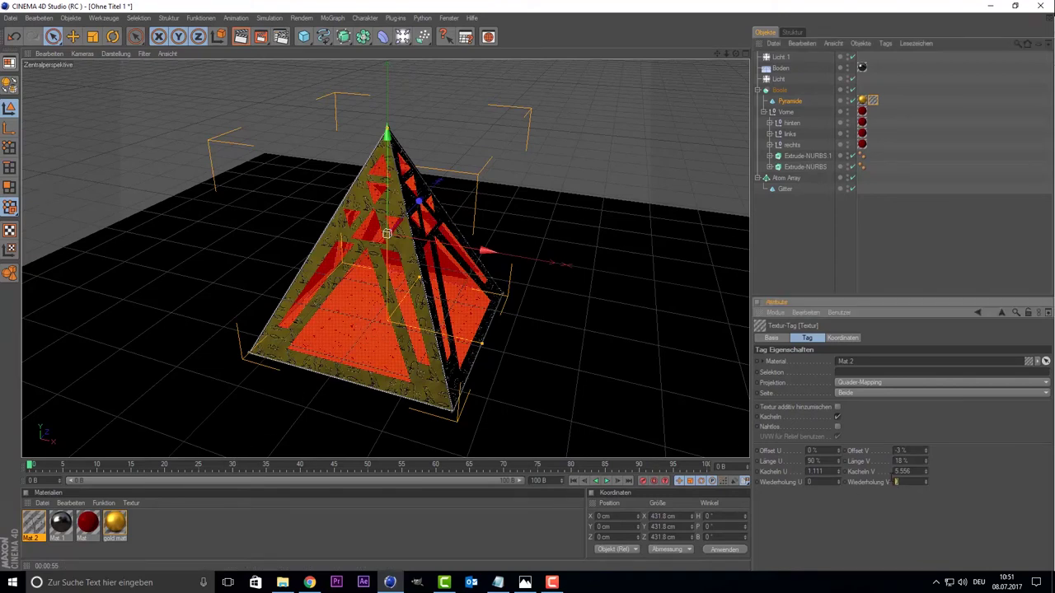
type("1")
key("Return")
left_click(806, 483)
type("1")
key("Return")
key("Return")
Step: Make the Pyramide editable with C and delete its Mat.2 texture tag
left_click(800, 102)
key("c")
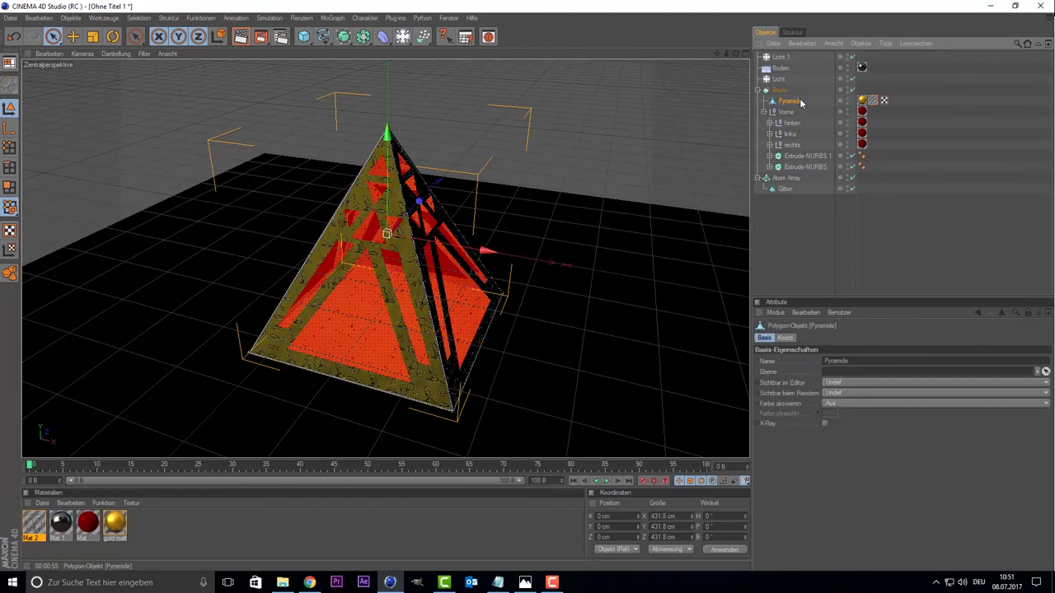
left_click(873, 100)
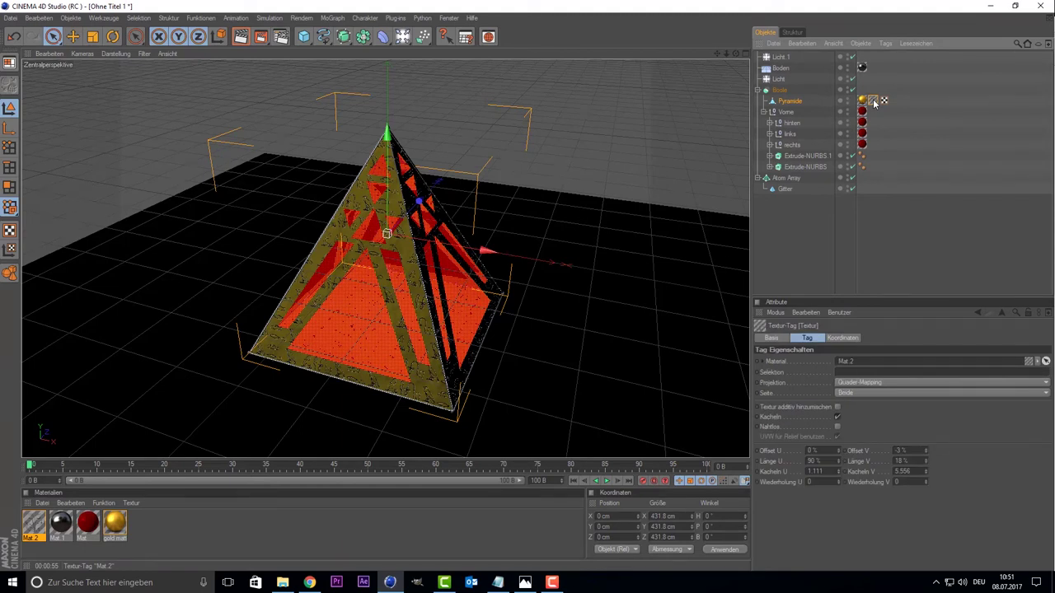
left_click(875, 102)
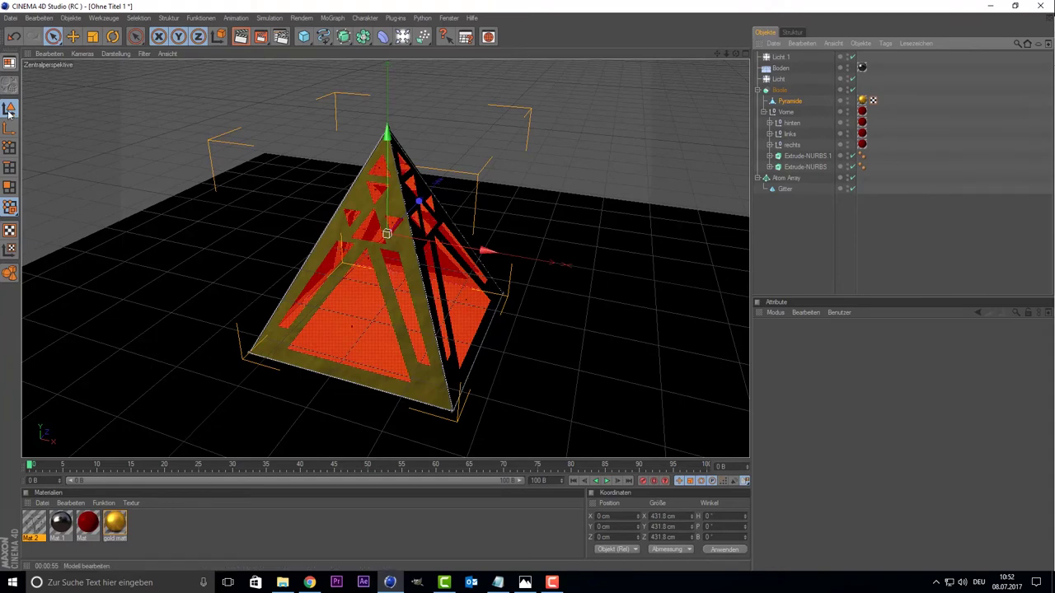
Step: In polygon mode, select the pyramid's right face in the perspective view
left_click(8, 187)
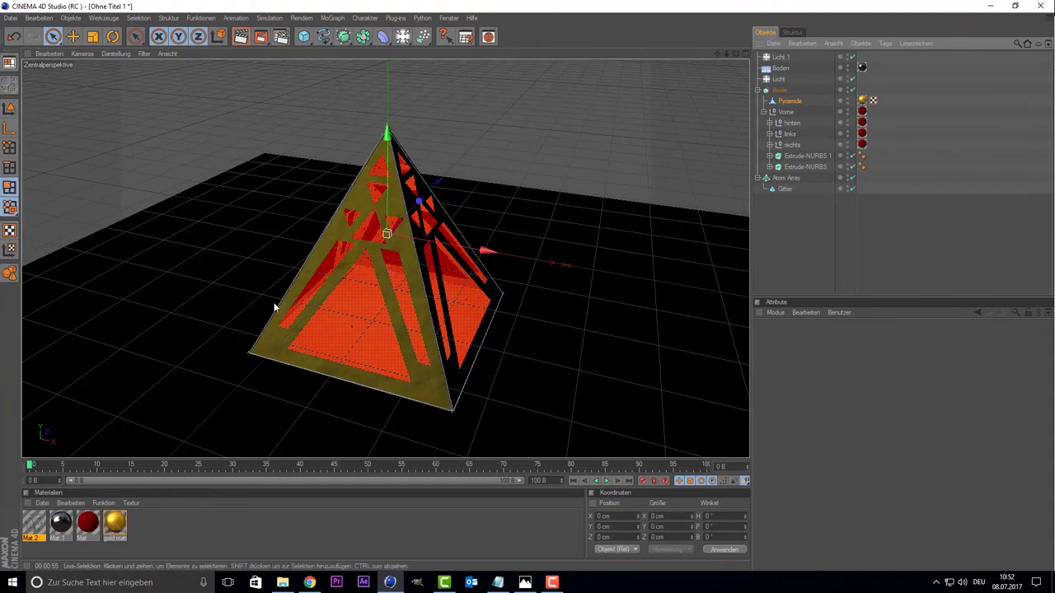
left_click(400, 275)
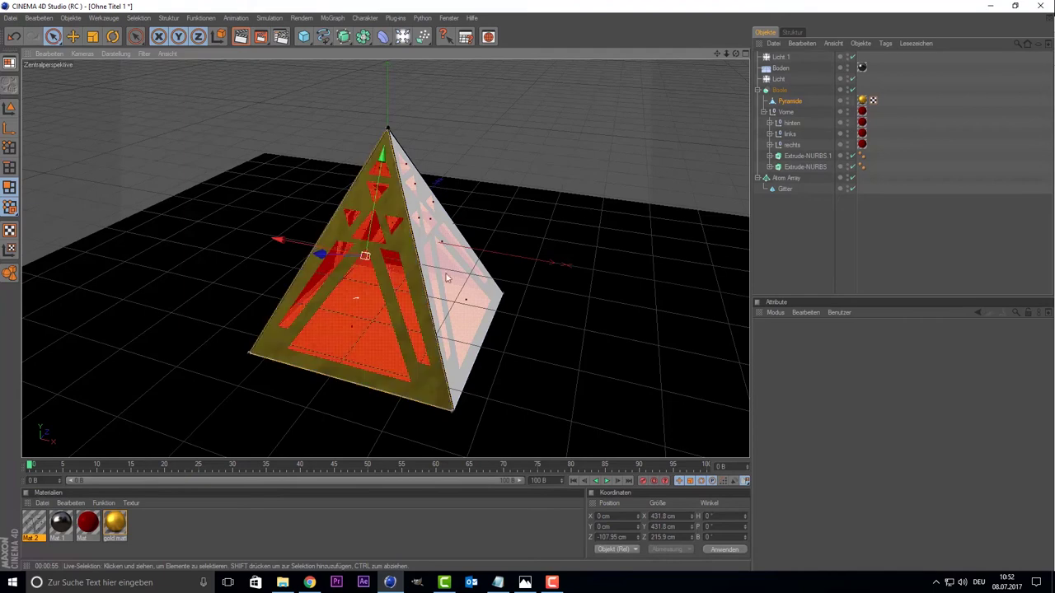
left_click(452, 276)
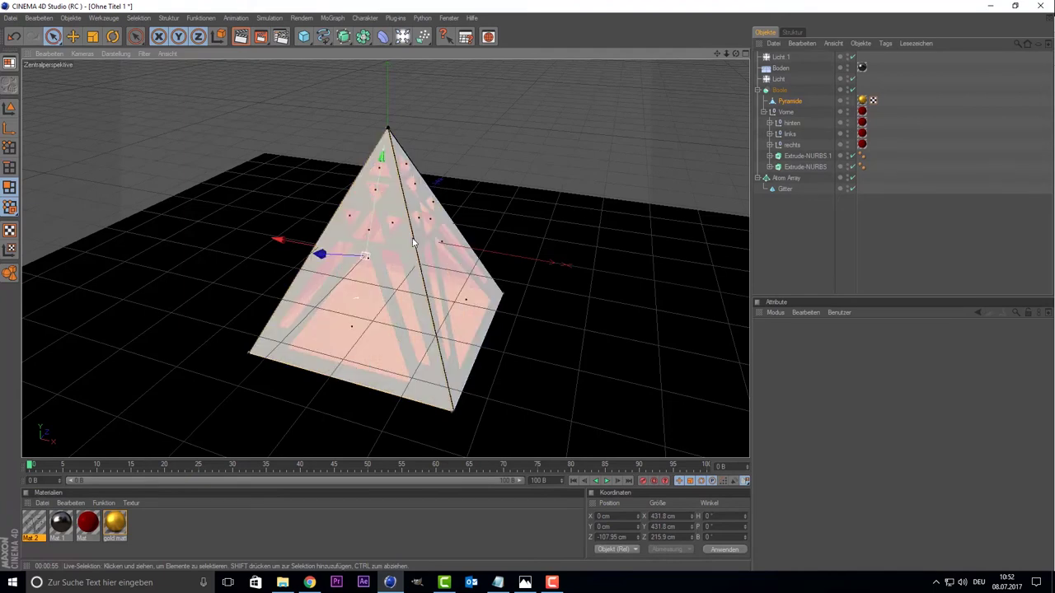
middle_click(416, 248)
middle_click(312, 155)
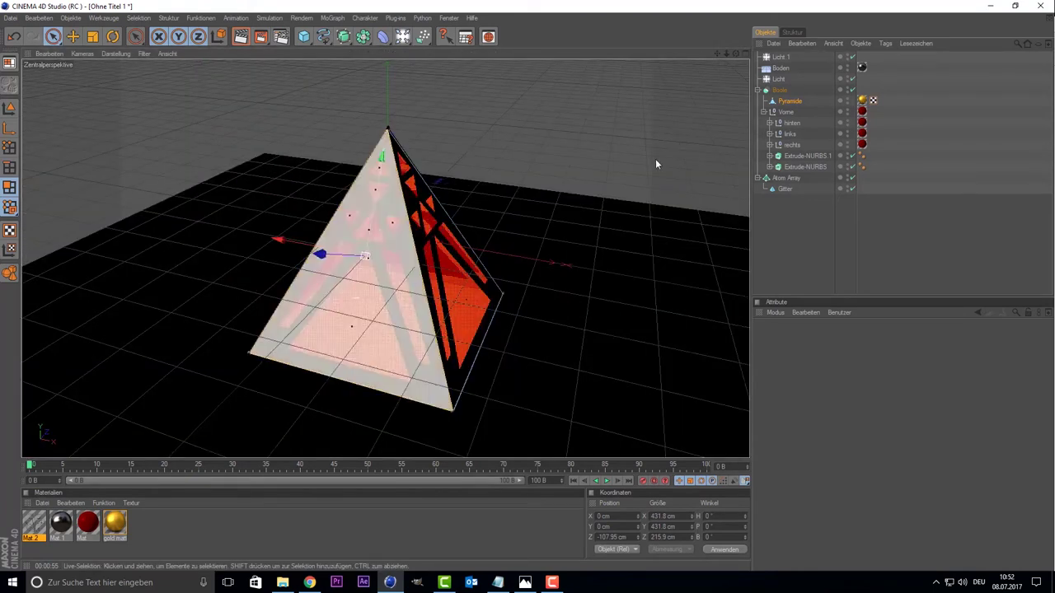
Step: Flip the pyramid and apply the Mat 2 material to the Pyramide object
left_click_drag(736, 53, 563, 221)
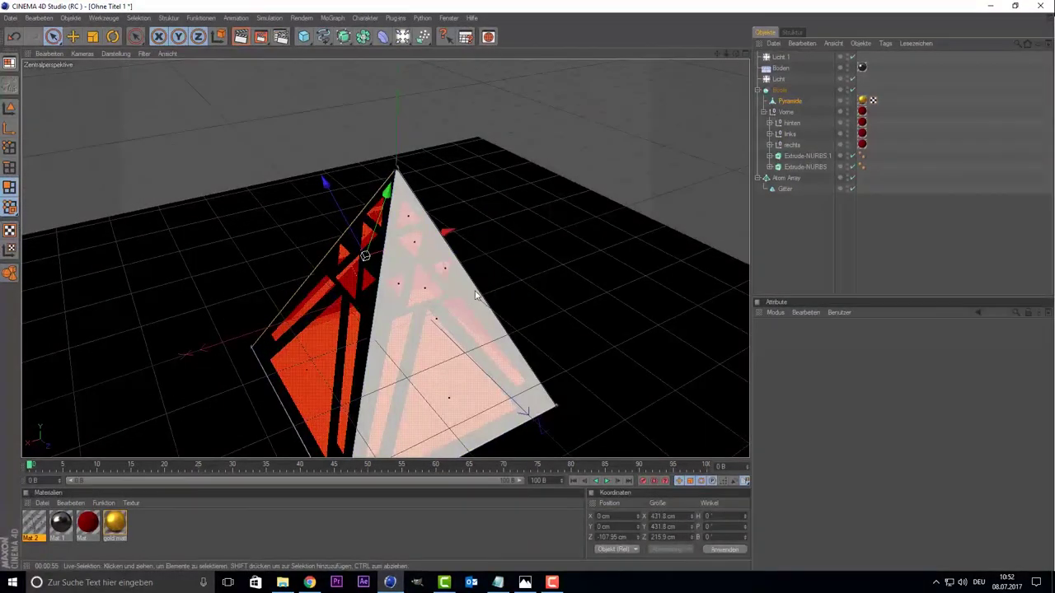
left_click_drag(738, 52, 521, 193)
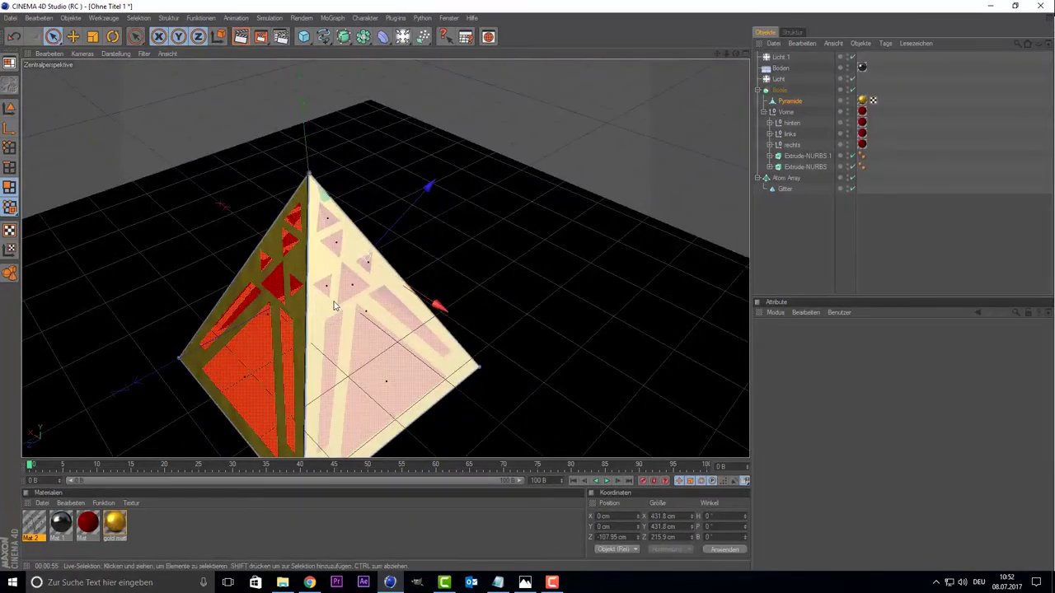
key("ctrl+z")
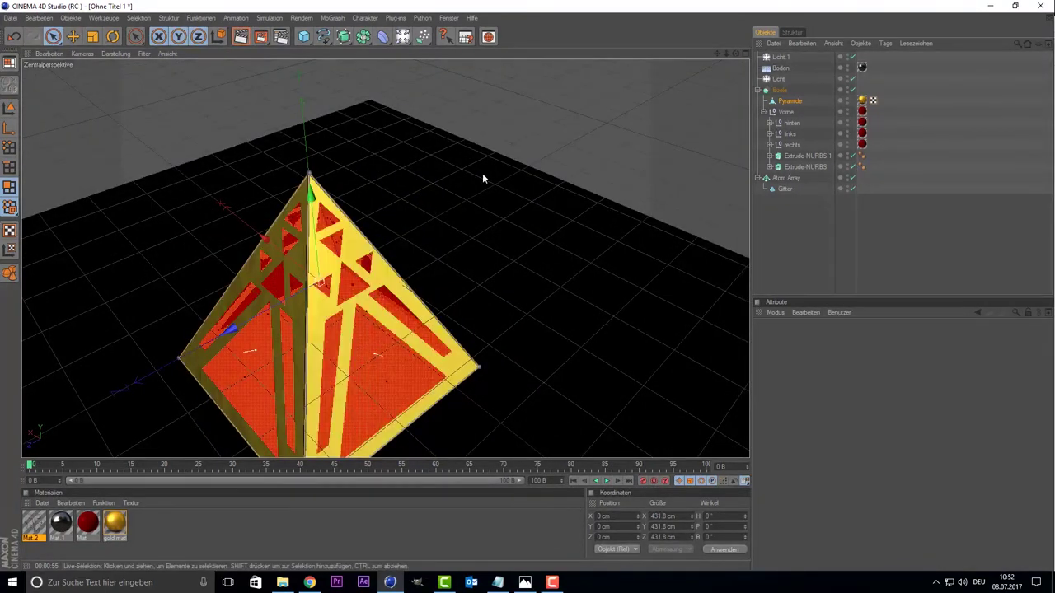
left_click_drag(736, 55, 419, 321)
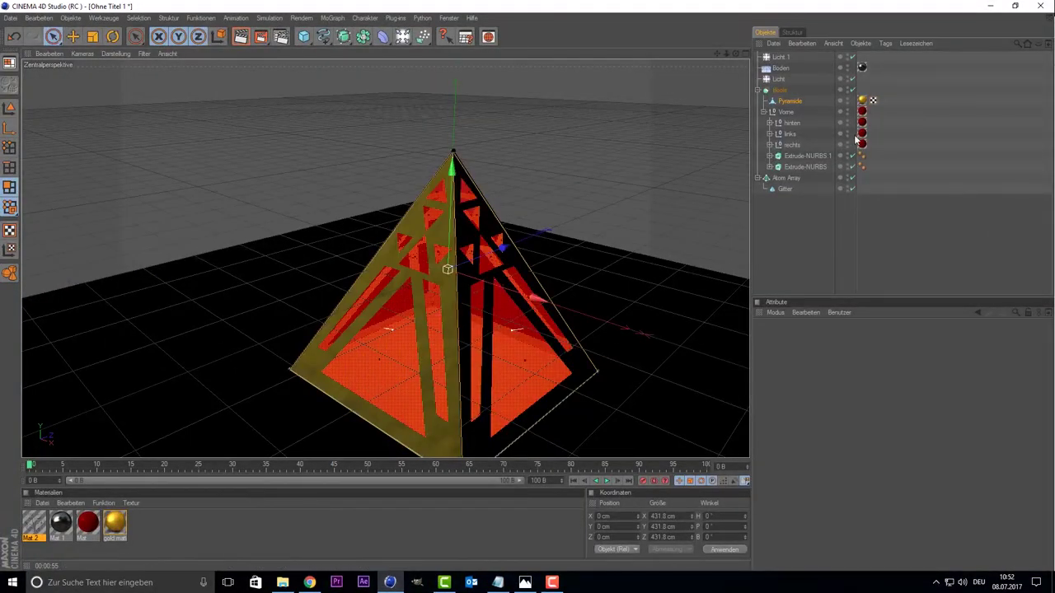
left_click_drag(78, 523, 798, 105)
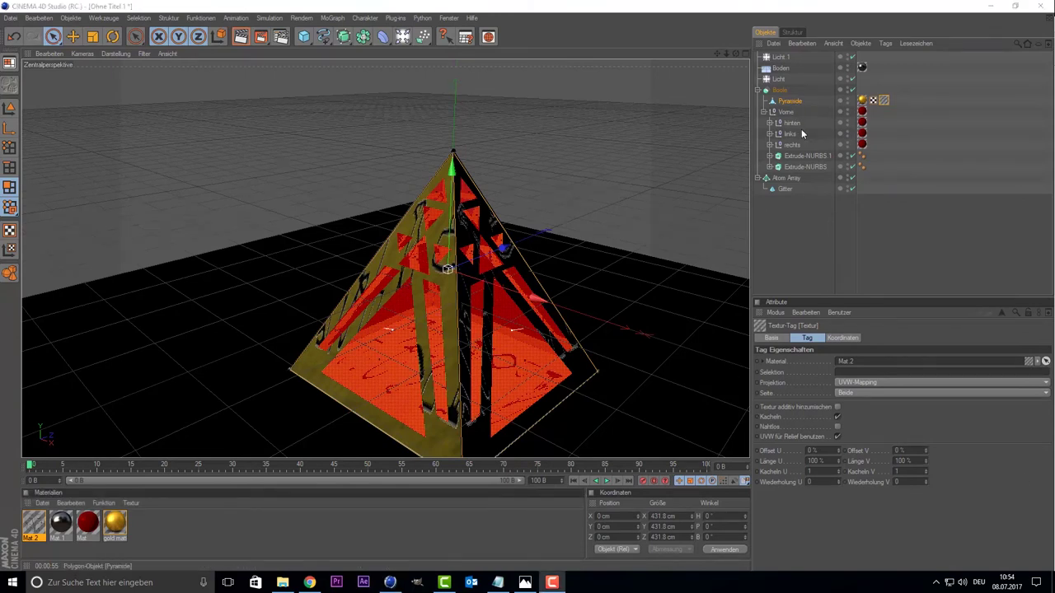
Step: Undo and redo to bring back the Pyramide's Quader-Mapping Mat 2 texture tag
left_click(789, 232)
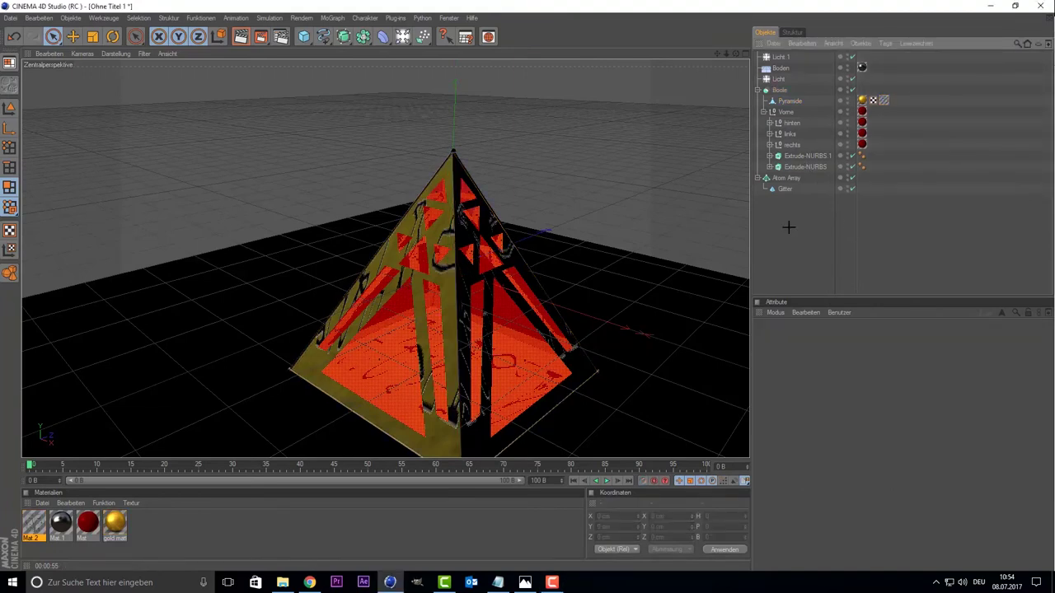
key("ctrl+z")
key("ctrl+z")
left_click(788, 102)
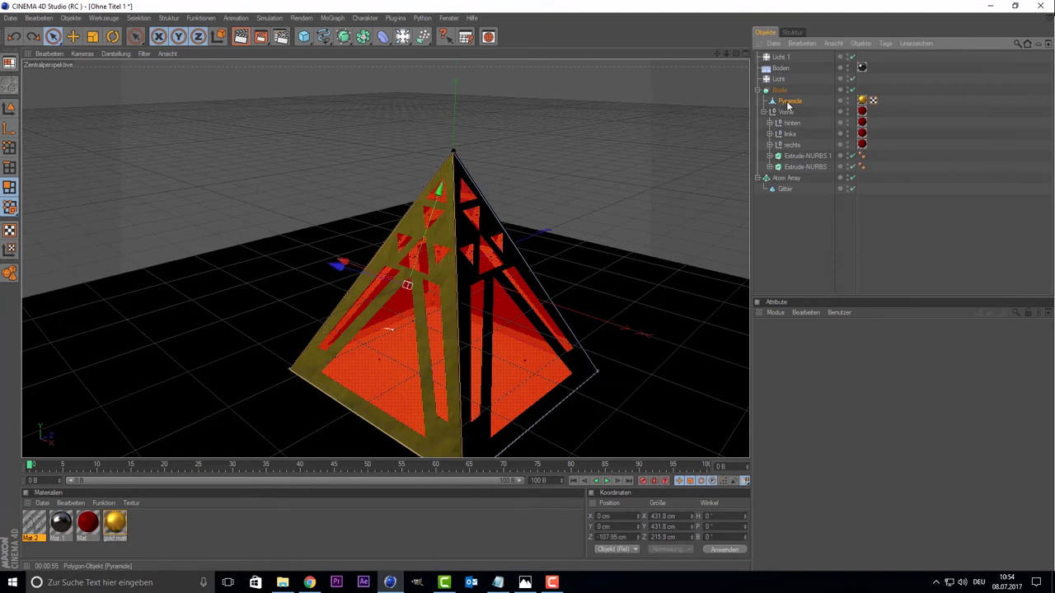
key("ctrl+y")
key("ctrl+y")
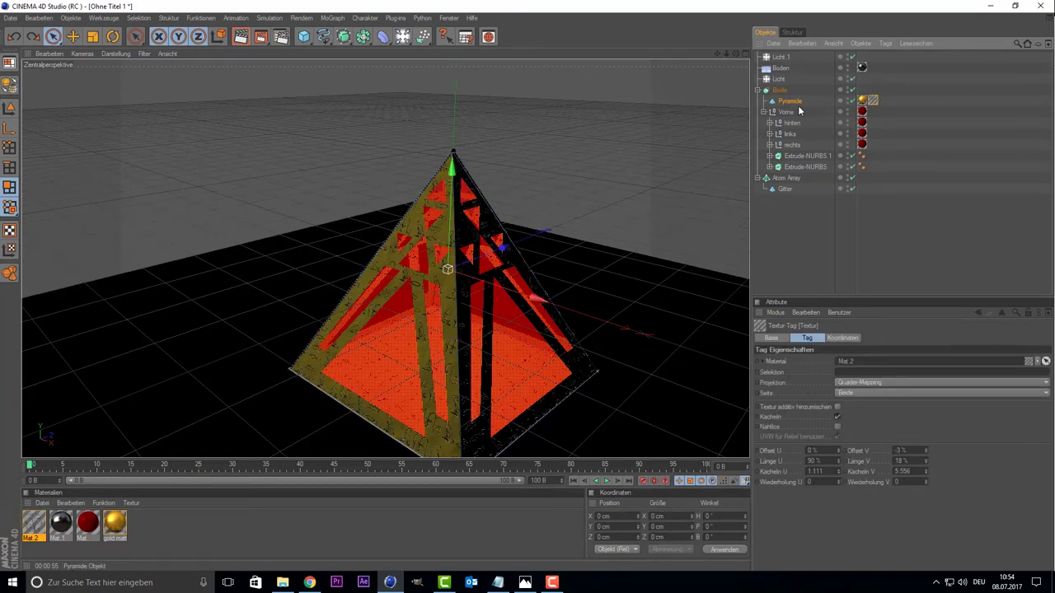
key("ctrl+y")
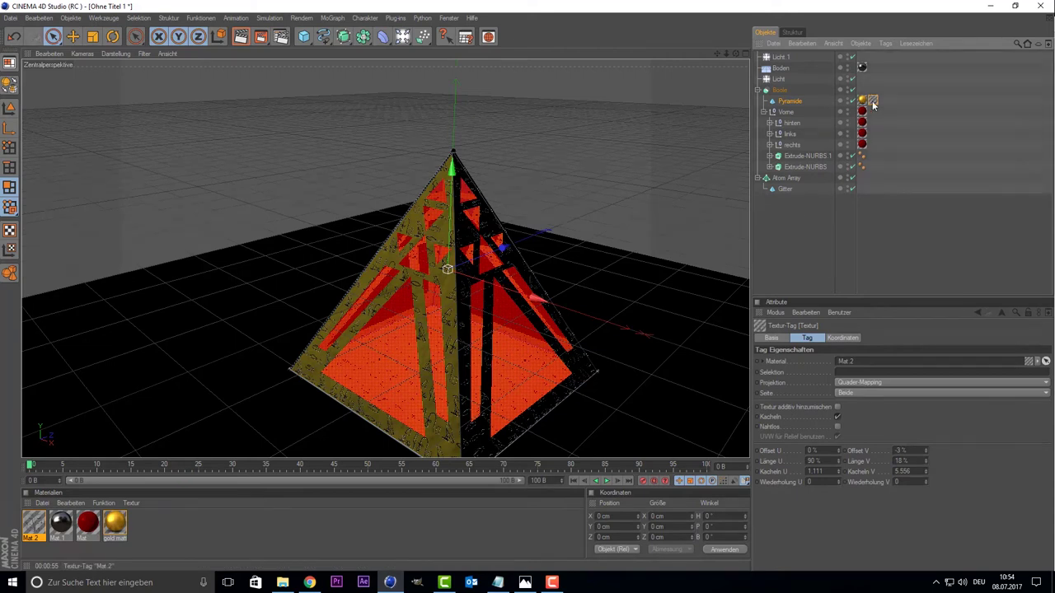
Step: Set the texture tag's Seite to Vorne and reframe the view on the front face
left_click(835, 391)
left_click(848, 416)
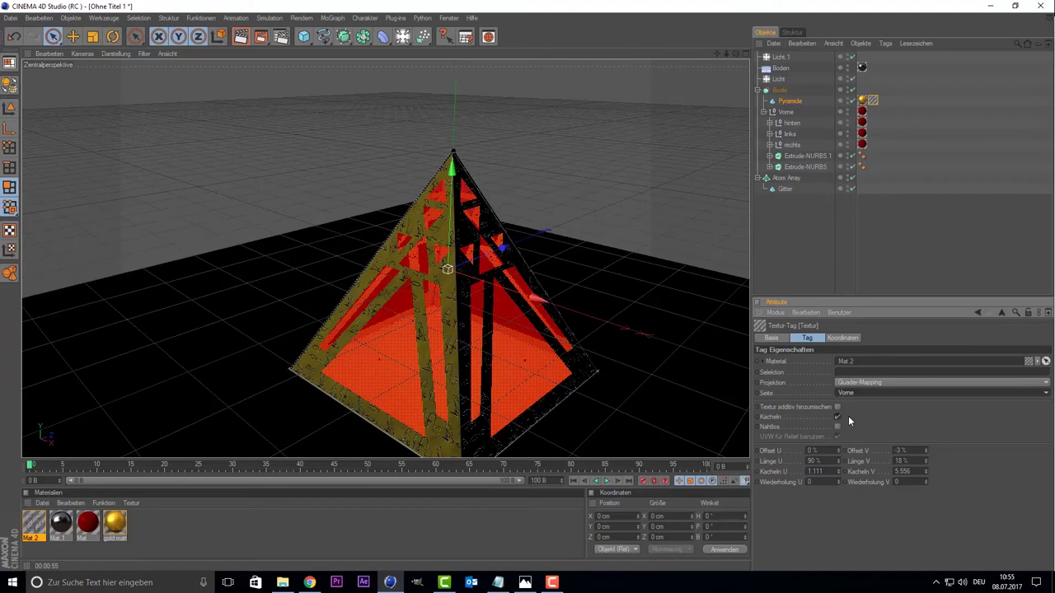
left_click(838, 392)
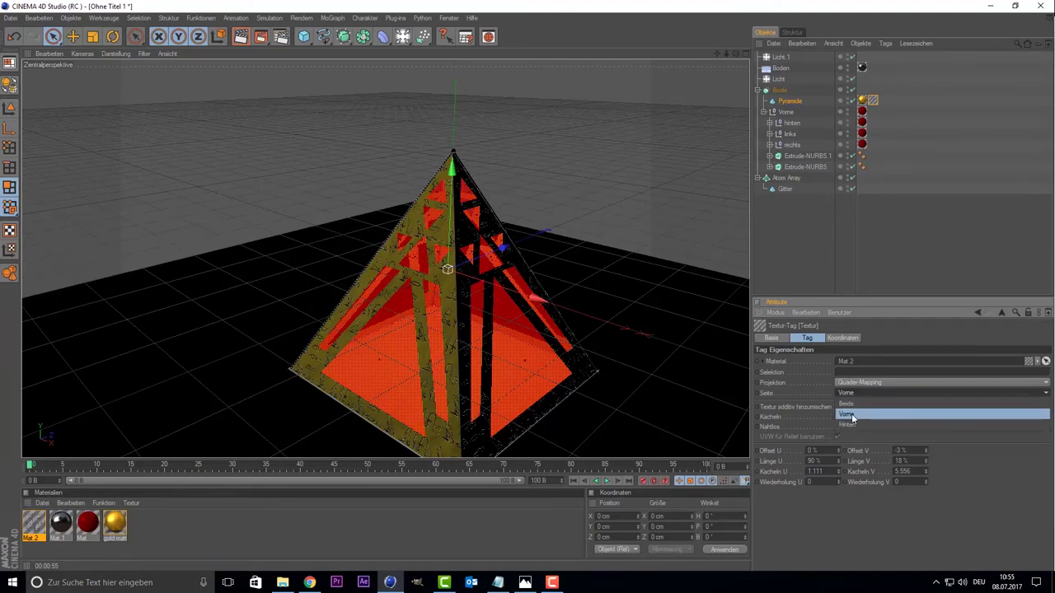
left_click(852, 425)
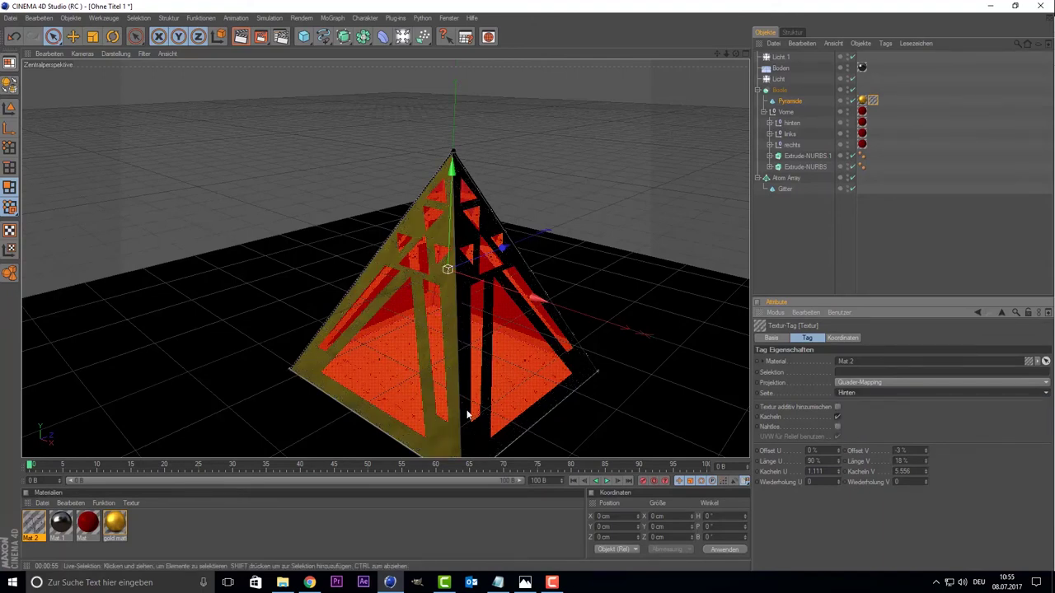
left_click(881, 393)
left_click(860, 416)
mouse_move(736, 53)
left_mouse_down()
mouse_move(701, 57)
mouse_move(655, 29)
left_mouse_up()
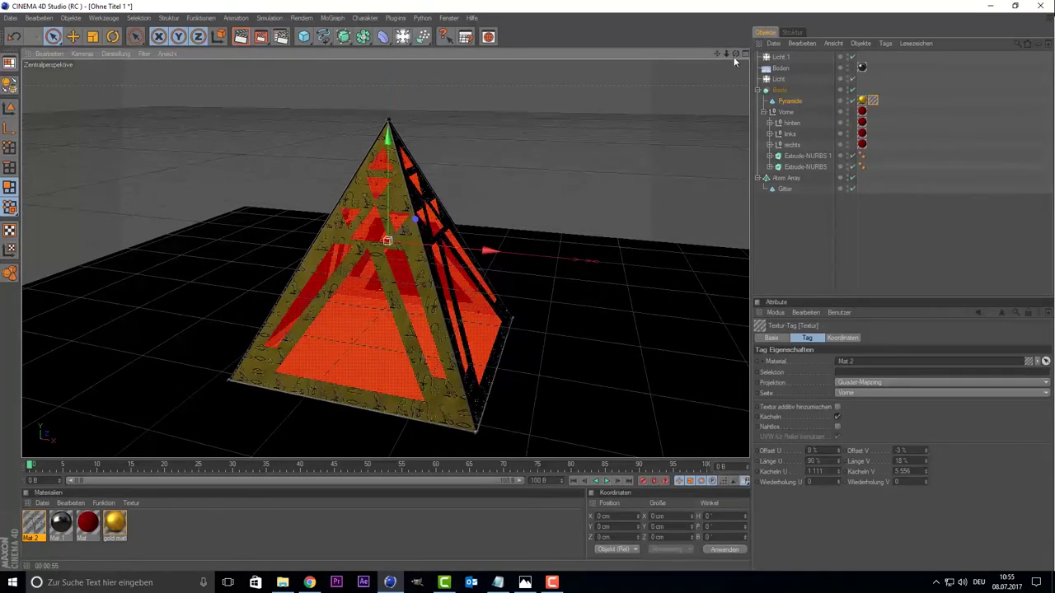
mouse_move(736, 53)
left_mouse_down()
mouse_move(725, 60)
mouse_move(759, 41)
mouse_move(700, 66)
mouse_move(191, 496)
left_mouse_up()
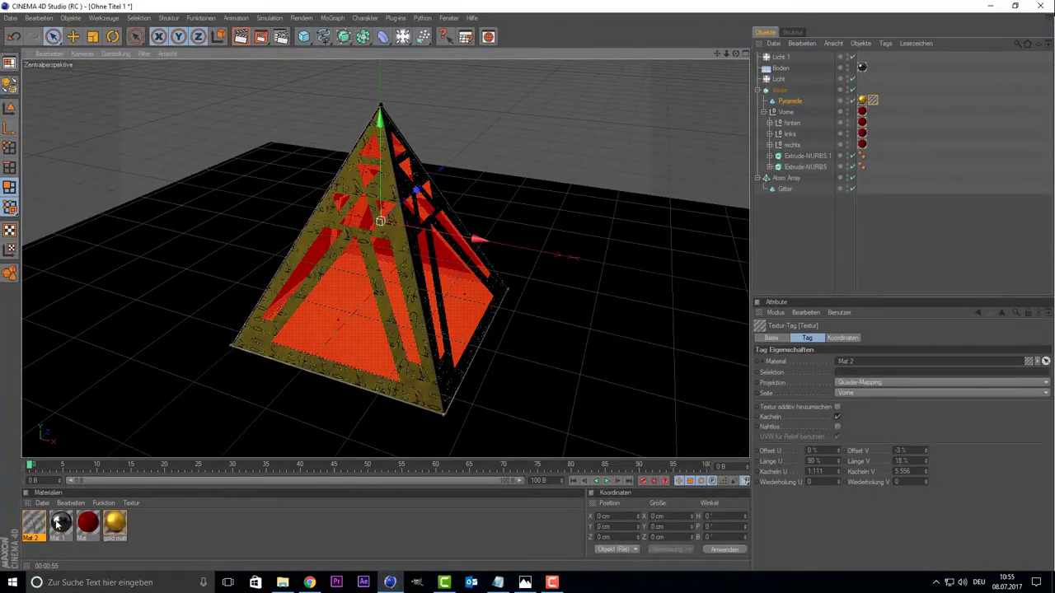
Step: Create a new material, Mat 3, and open it in the Material Editor
double_click(146, 540)
double_click(33, 525)
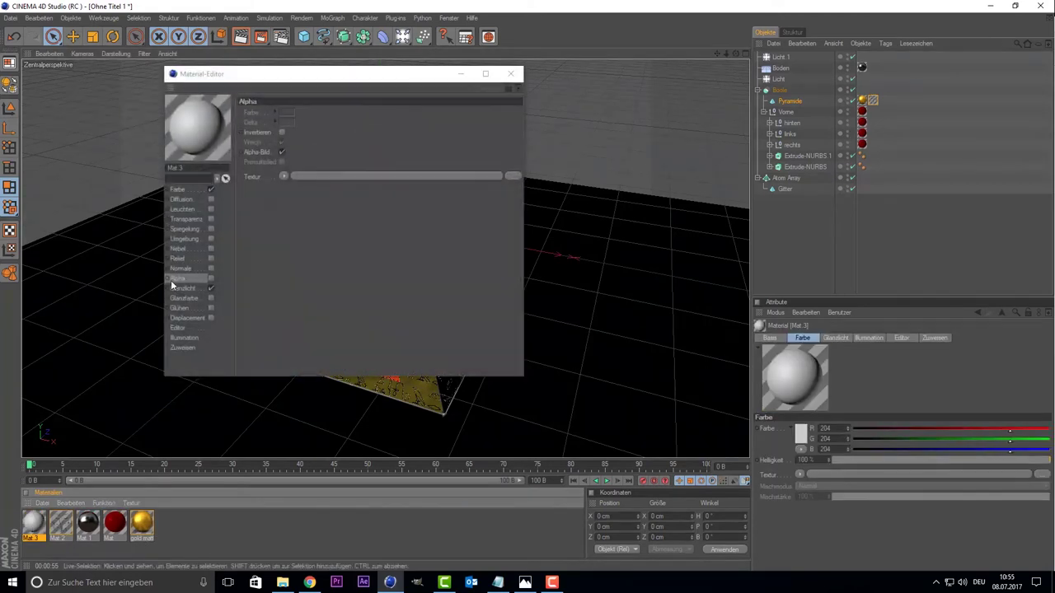
left_click(194, 189)
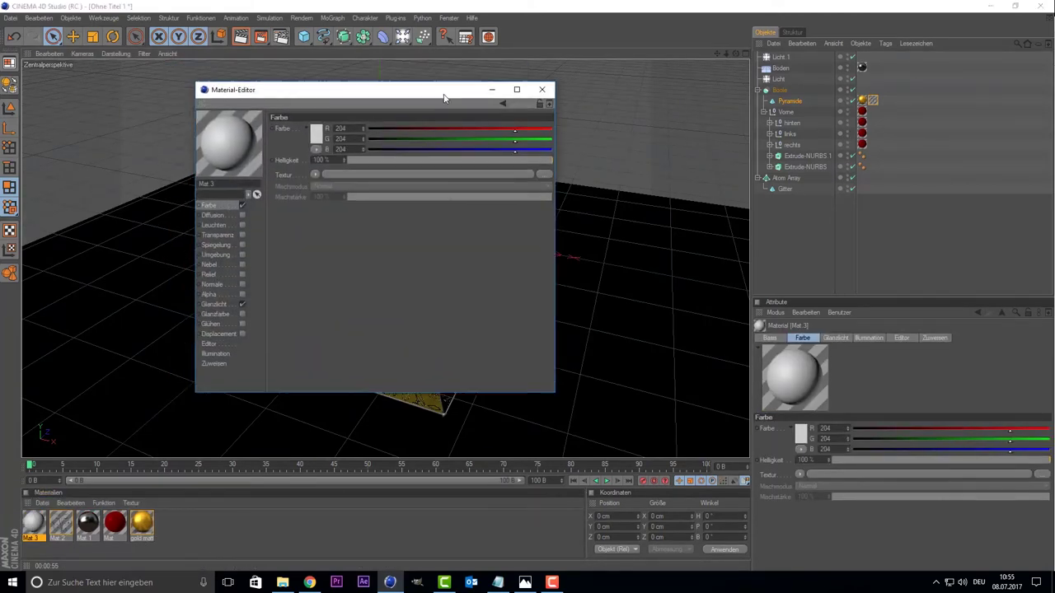
left_click_drag(305, 85, 669, 72)
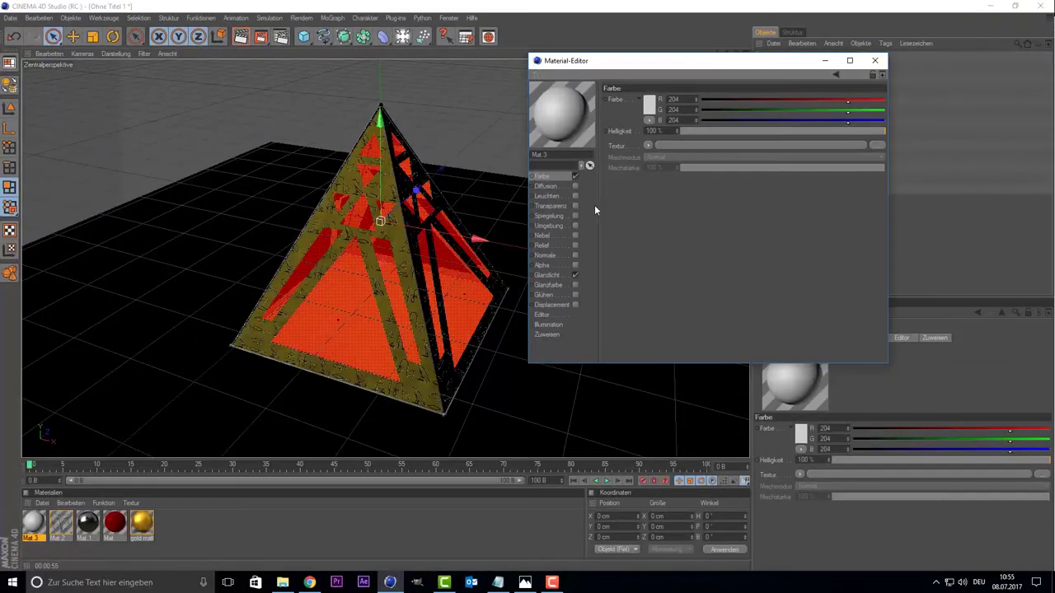
Step: Enable Mat 3's Alpha channel with True_Sith_Empire_symbol.png, answering Nein to copying
left_click(553, 265)
left_click(575, 268)
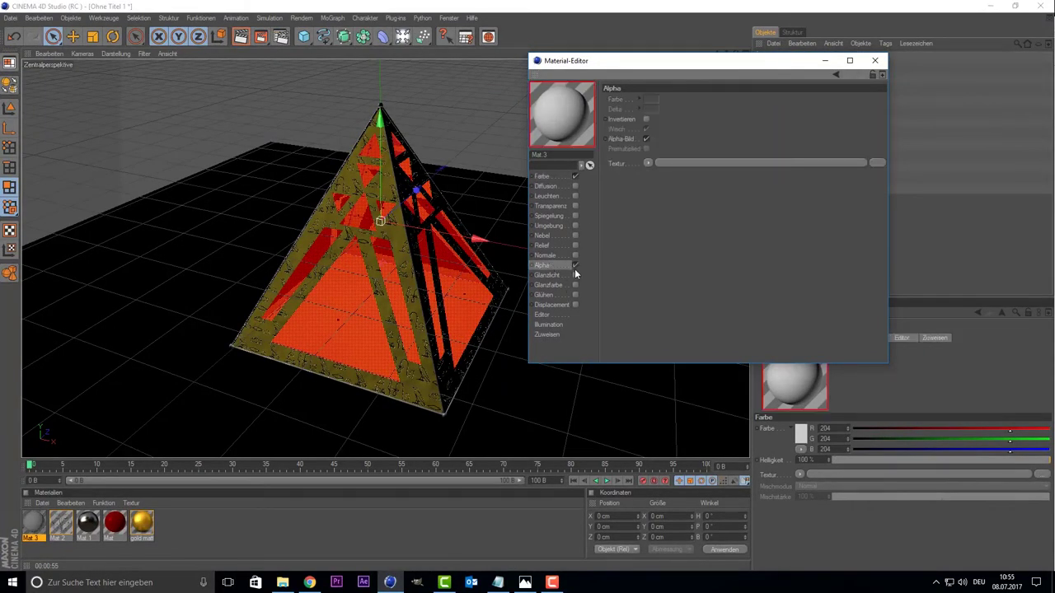
left_click(648, 164)
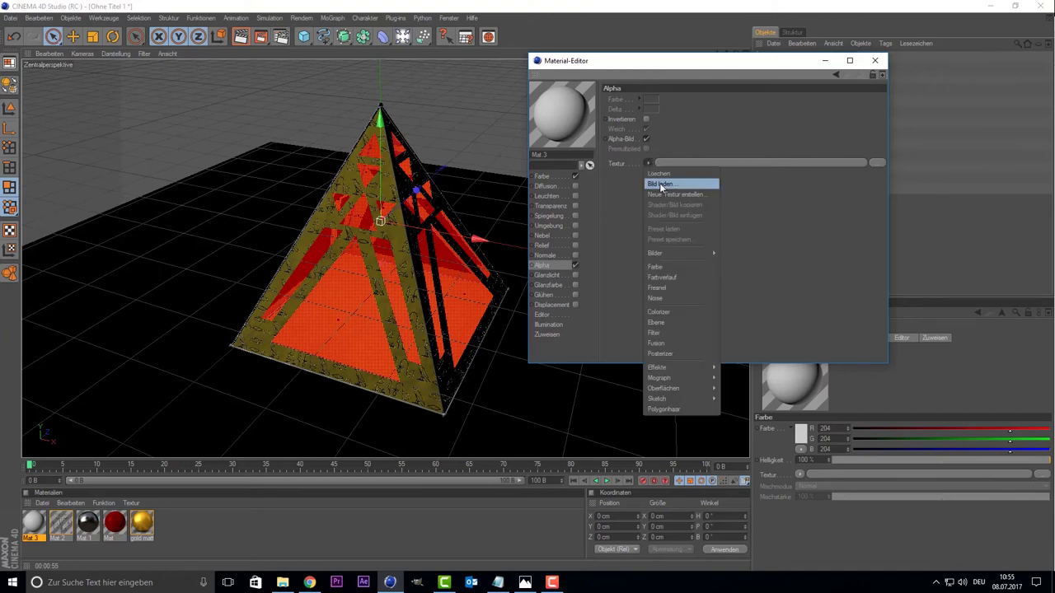
left_click(664, 186)
left_click(753, 177)
left_click(961, 347)
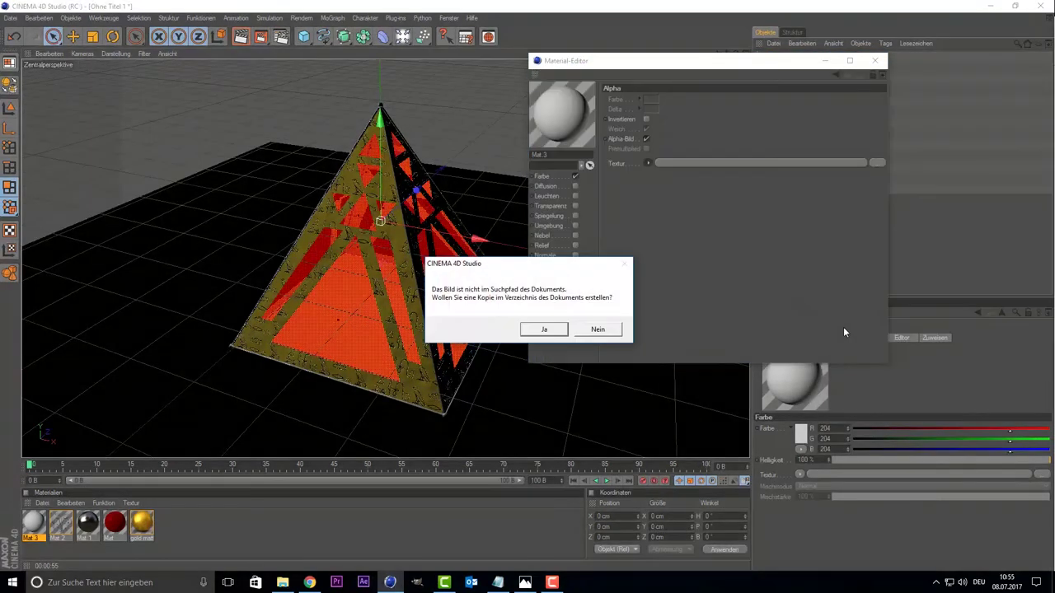
left_click(596, 330)
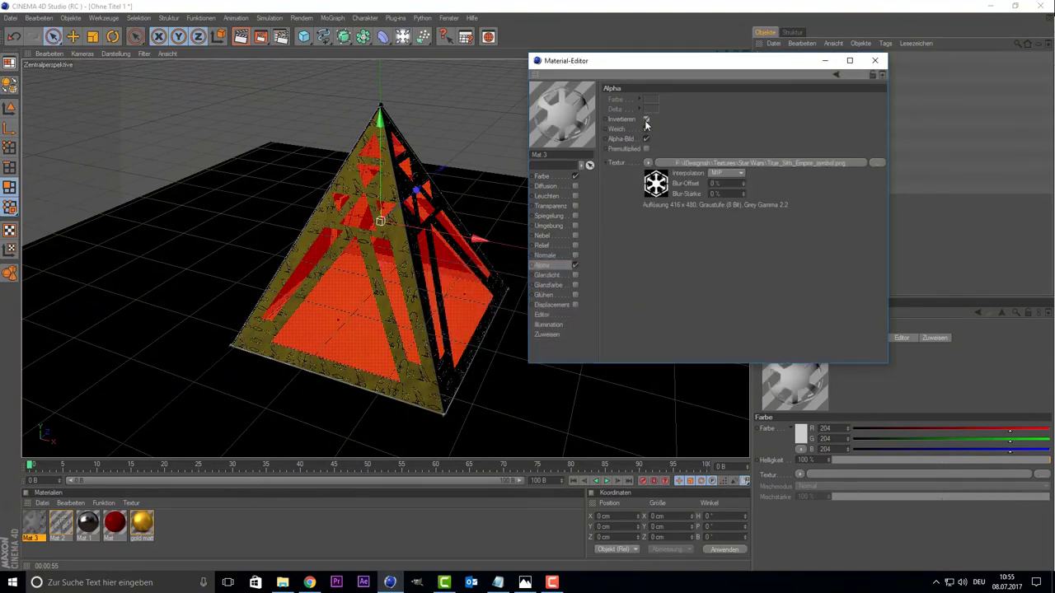
Step: Load True_Sith_Empire_symbol.png as Mat 3's Farbe texture, again answering Nein
left_click(556, 177)
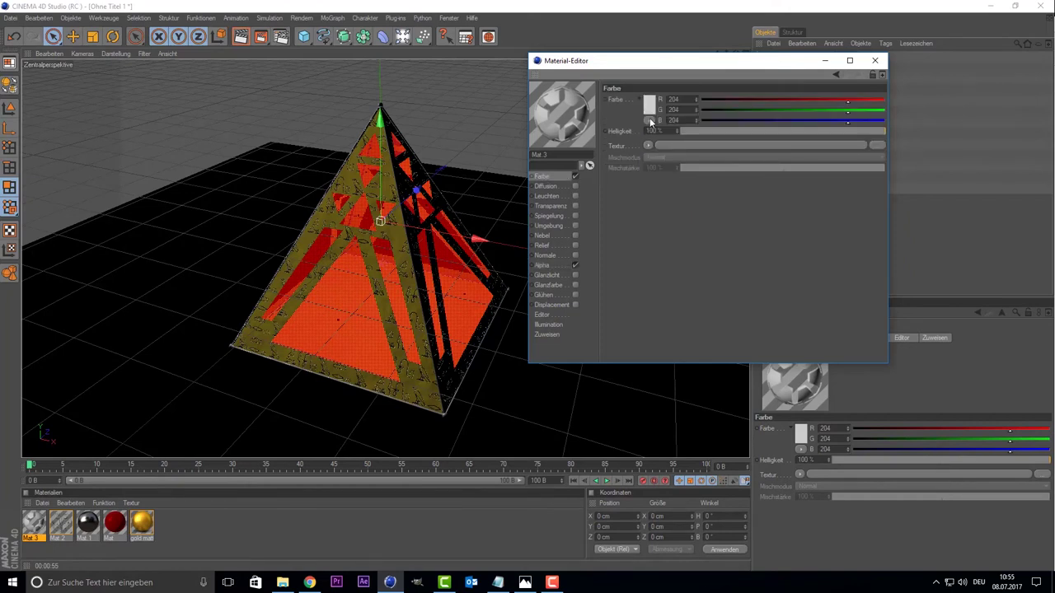
left_click(648, 146)
left_click(656, 165)
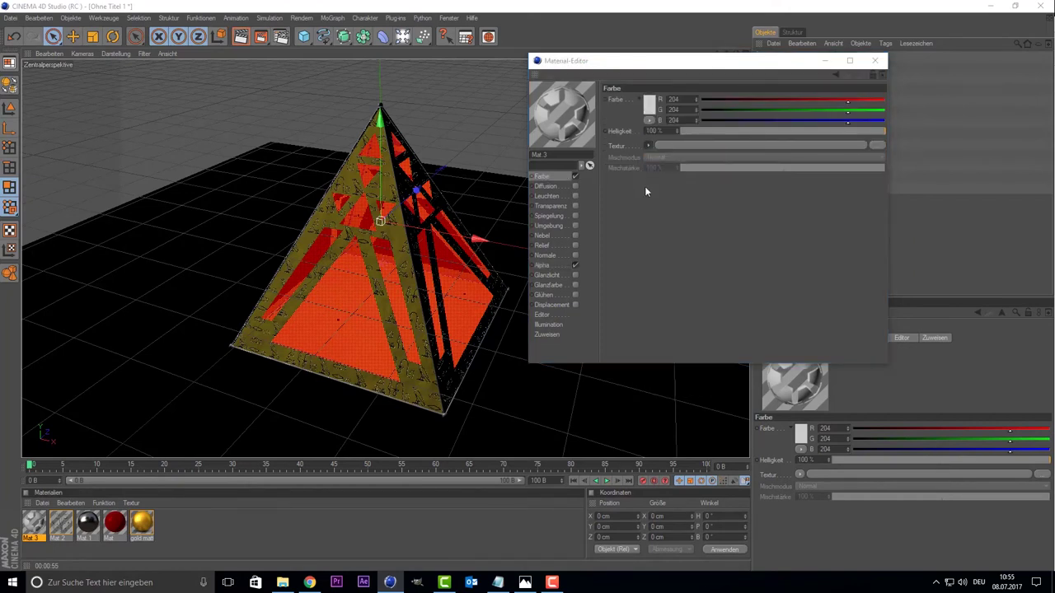
left_click(757, 167)
double_click(757, 168)
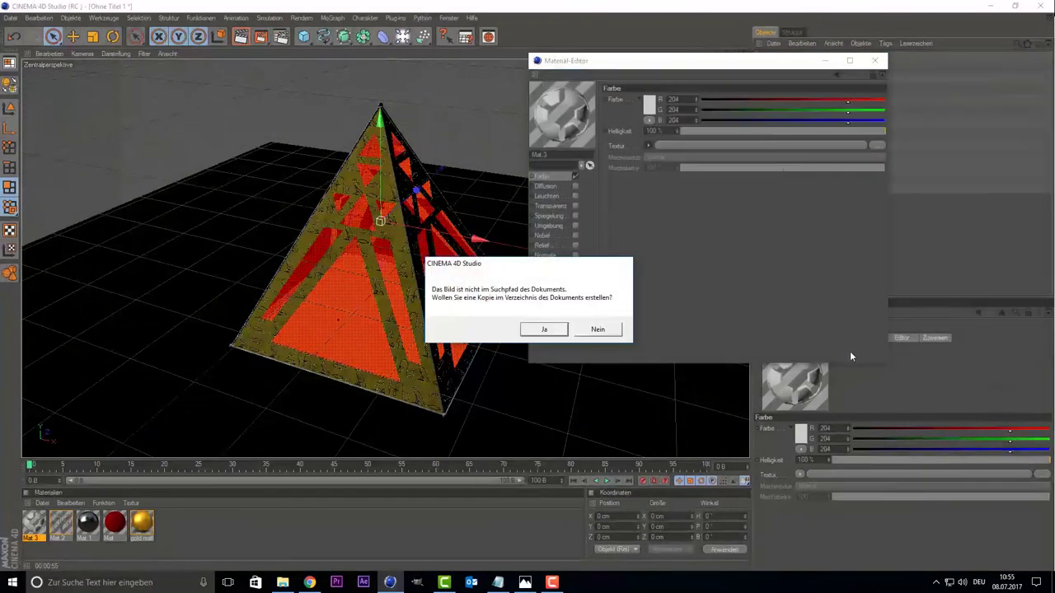
left_click(600, 330)
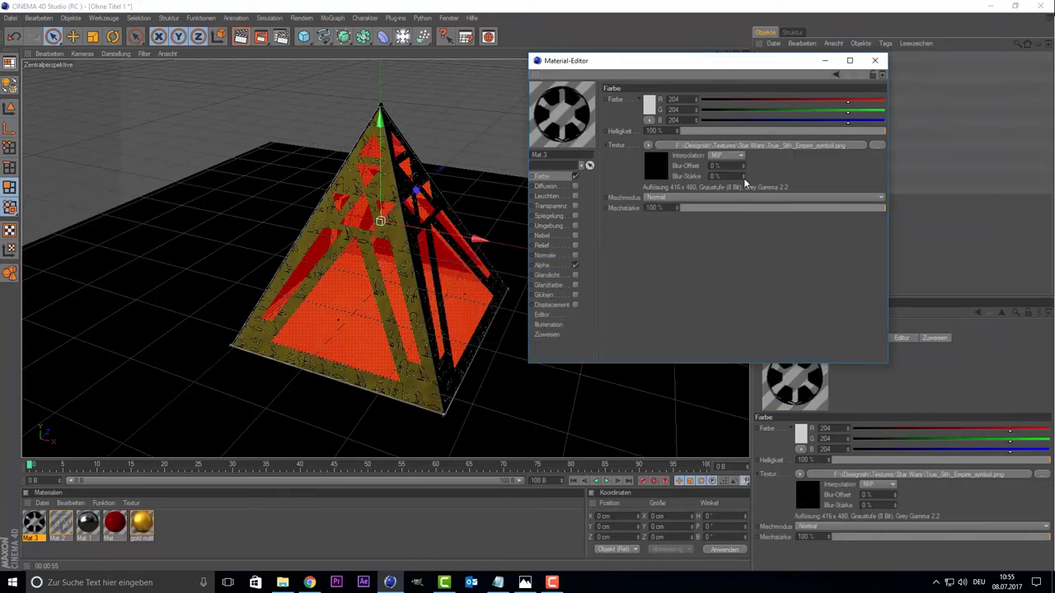
Step: Close the Mat 3 editor and identify Extrude-NURBS.1 as the front triangle panel
left_click(878, 60)
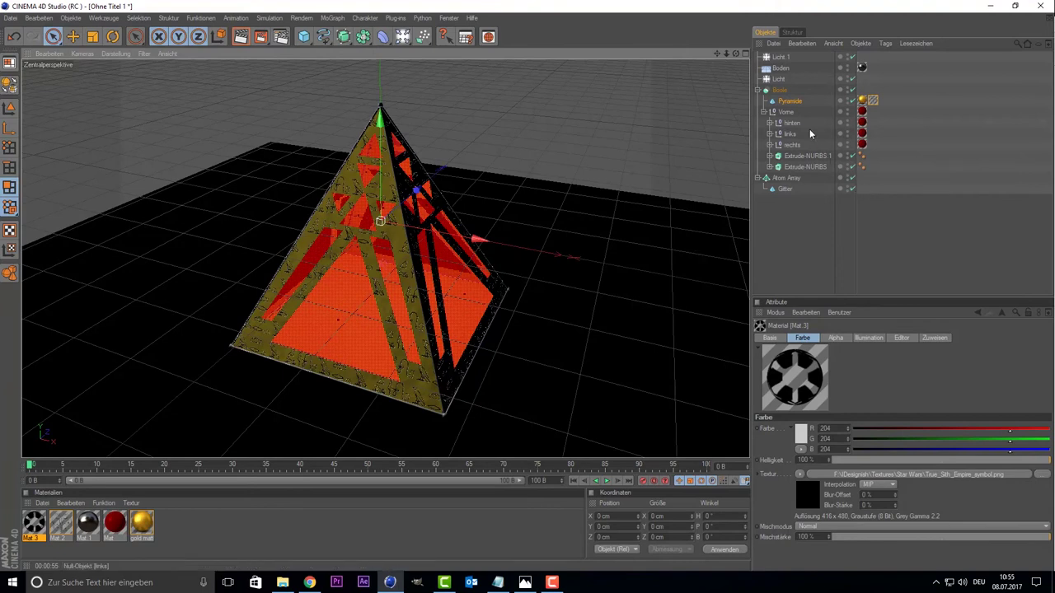
left_click(810, 167)
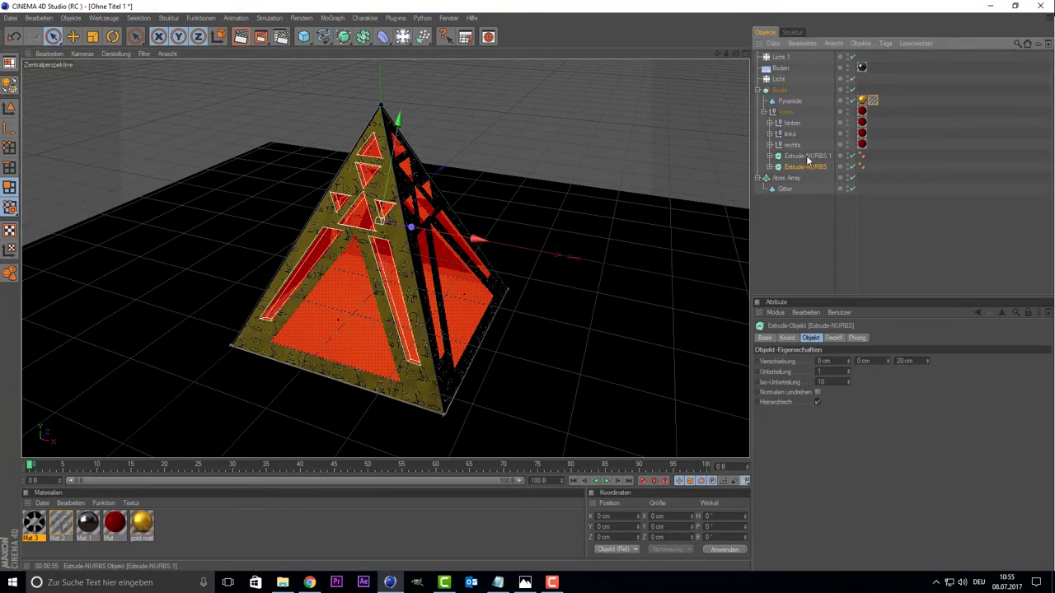
left_click(809, 156)
left_click(796, 167)
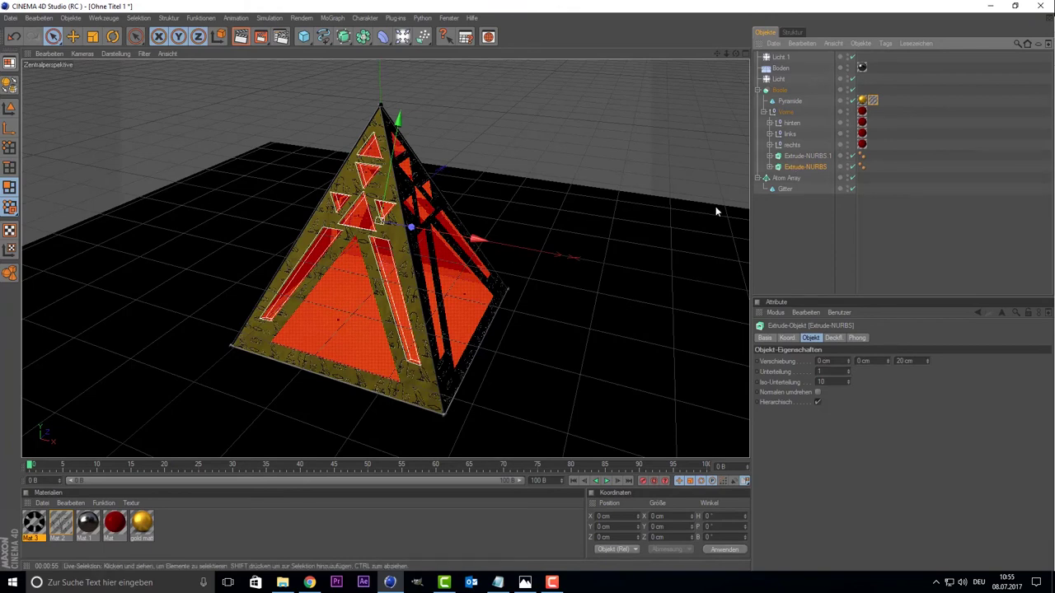
left_click(791, 156)
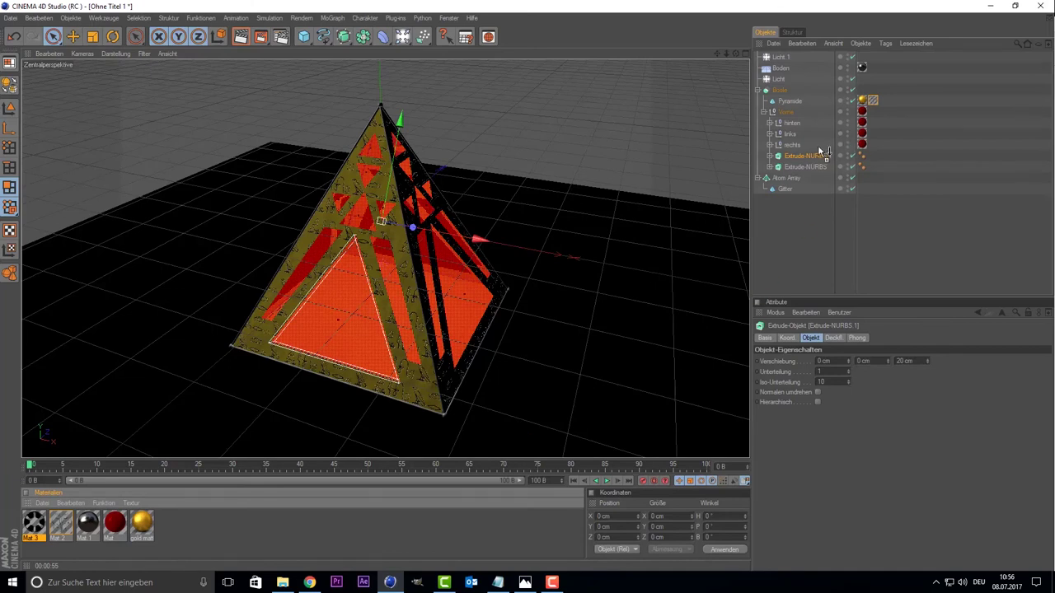
Step: Apply Mat 3 to Extrude-NURBS.1 and try flat projection on its texture tag
left_click_drag(821, 152, 815, 158)
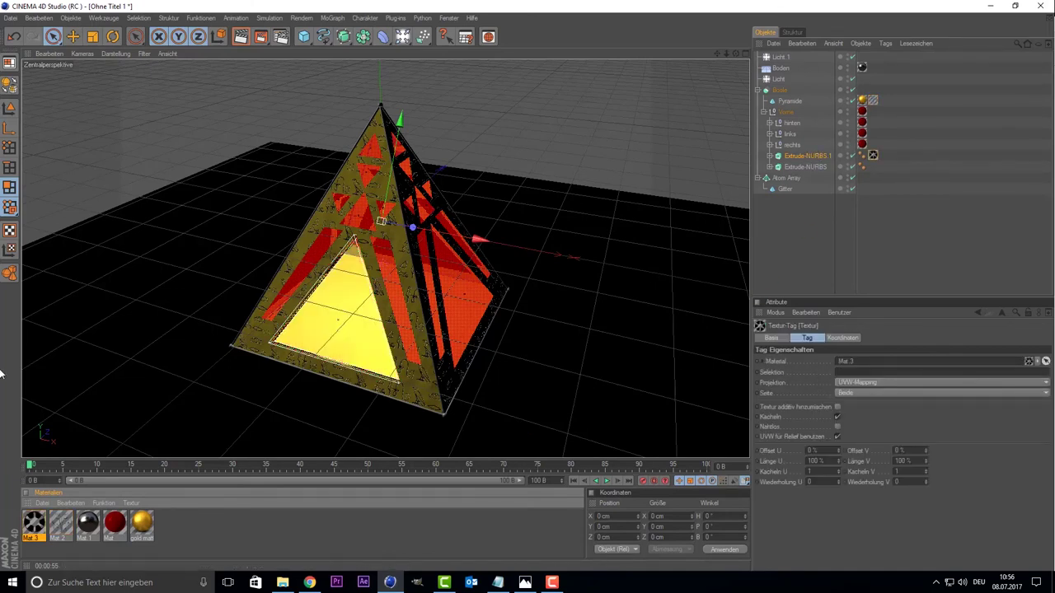
left_click(873, 156)
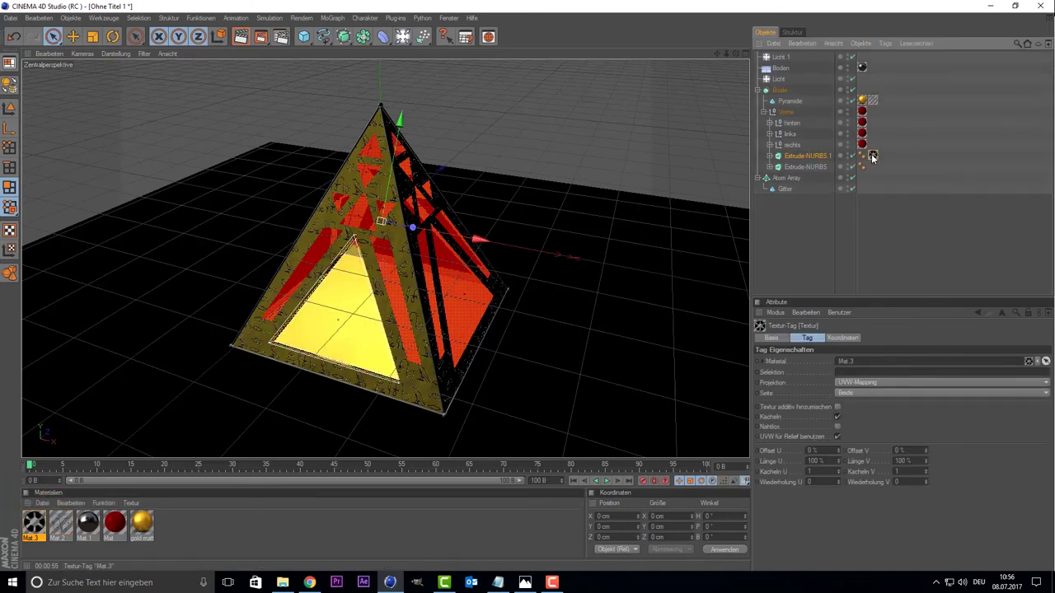
left_click(849, 382)
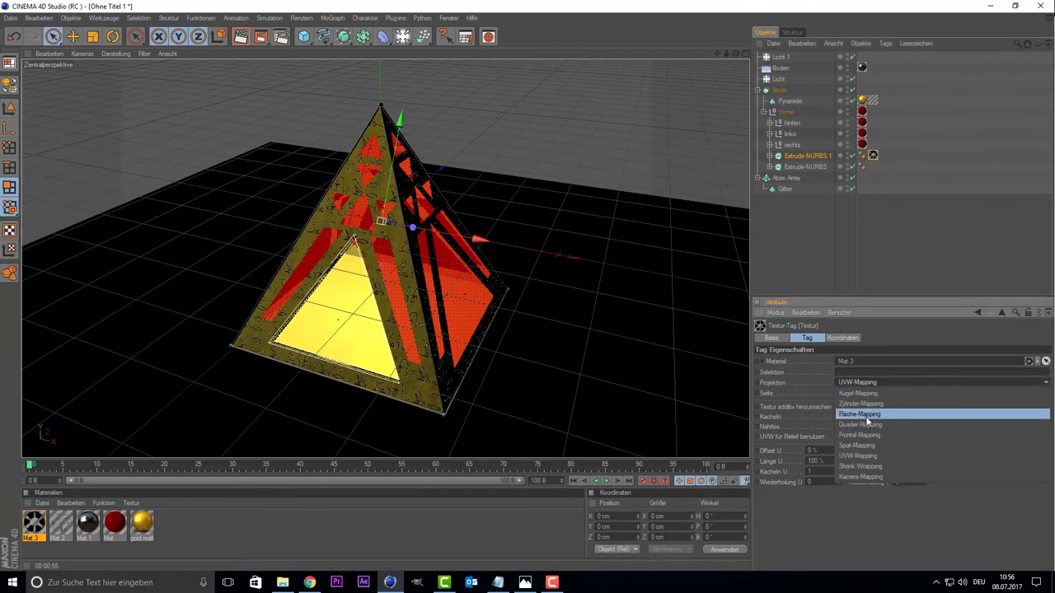
left_click(865, 414)
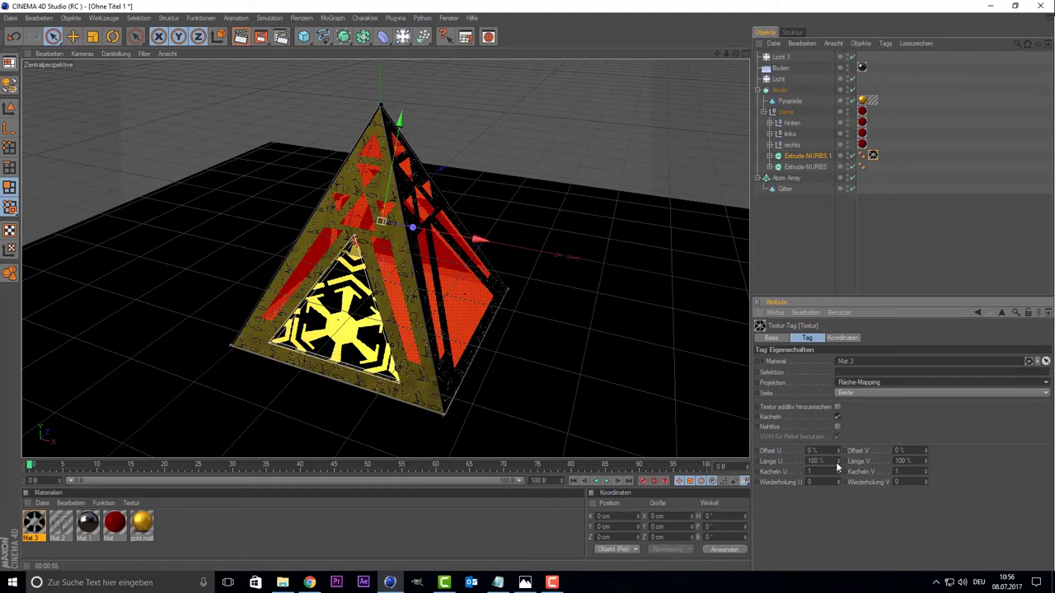
Step: Try other decal offsets and vertical tiling, then undo back to UVW mapping at 100%
left_click_drag(838, 467, 839, 453)
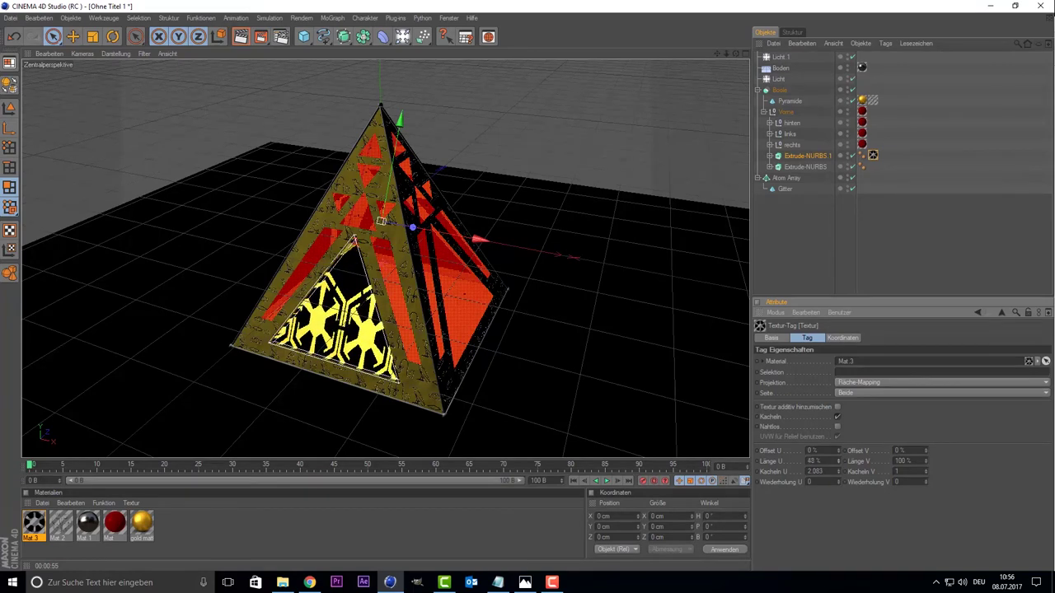
left_click_drag(839, 452, 839, 474)
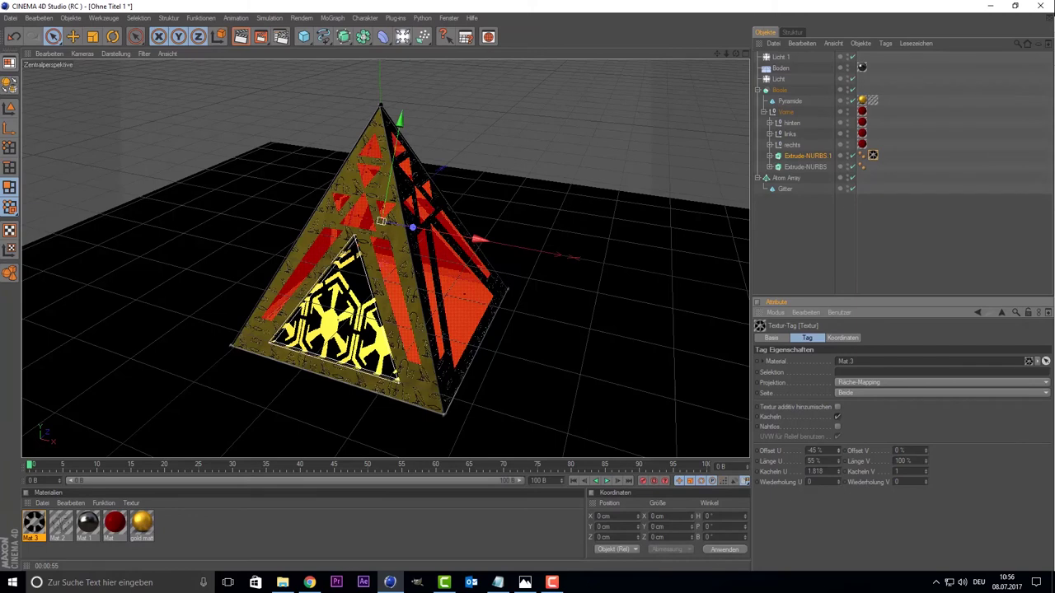
key("ctrl+z")
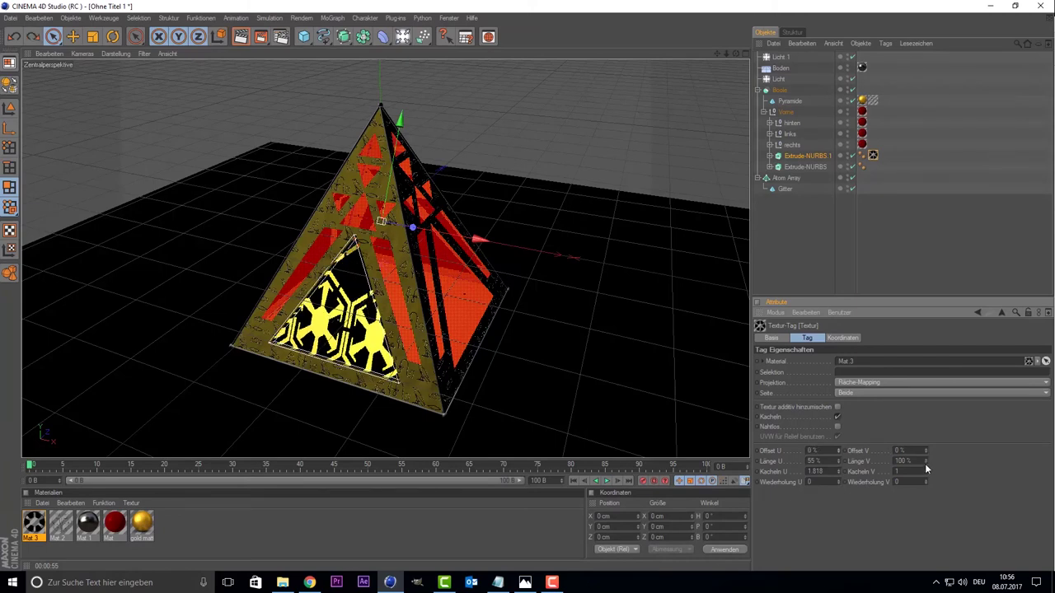
left_click_drag(926, 469, 854, 481)
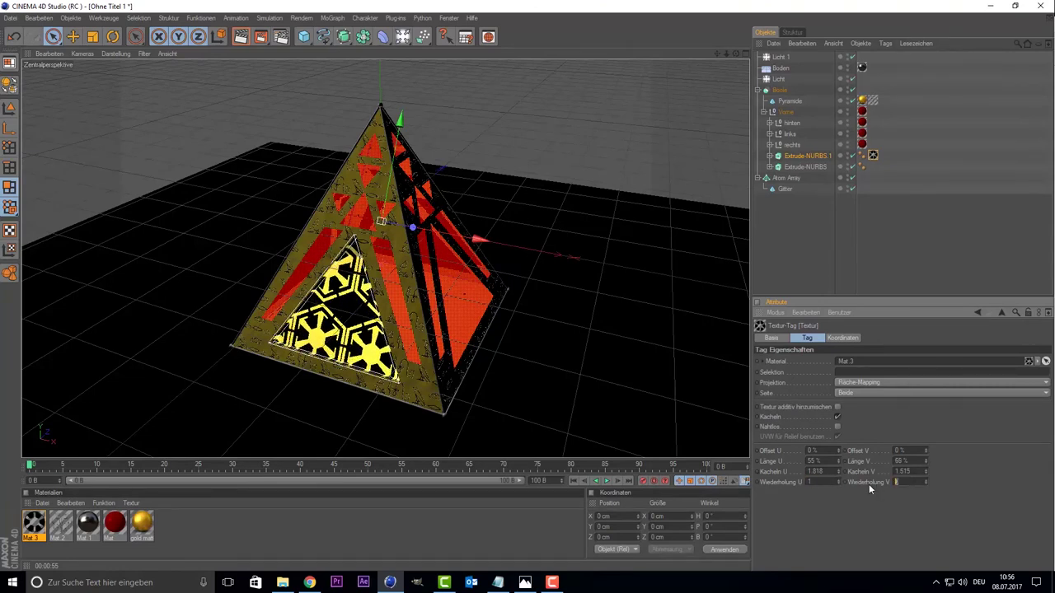
key("Return")
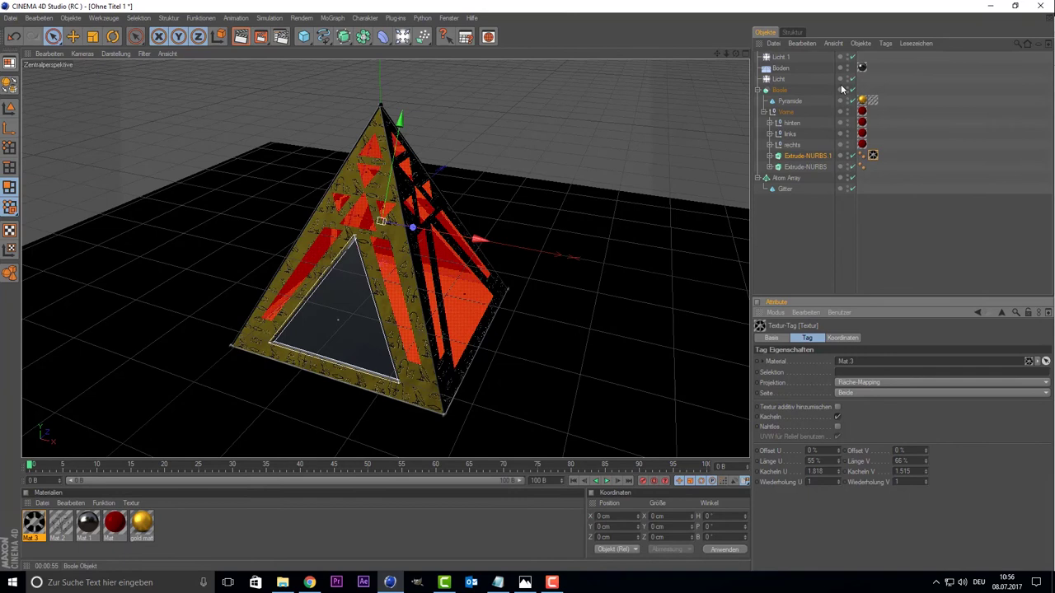
key("ctrl+z")
key("ctrl+z")
key("ctrl+z")
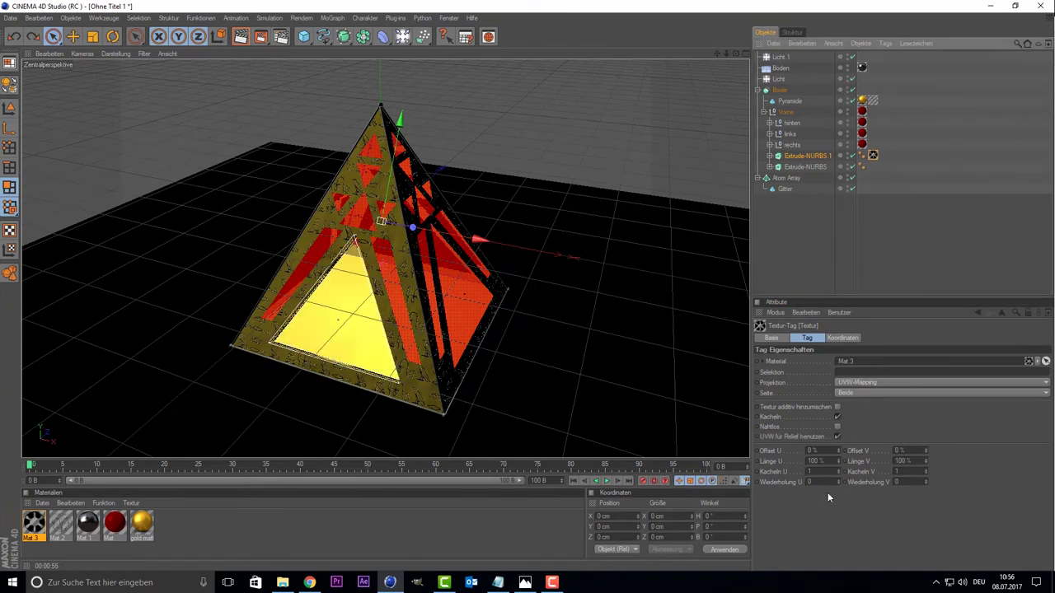
Step: Set the decal to Fläche-Mapping with Länge U 105% and Offset V about 83%
left_click(808, 482)
key("Return")
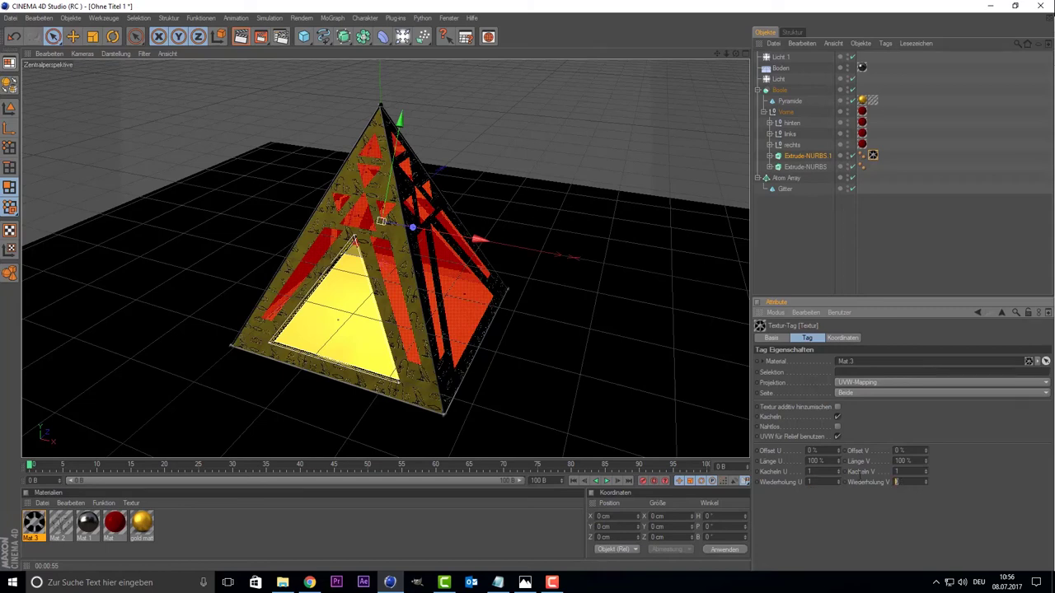
left_click(843, 384)
left_click(857, 414)
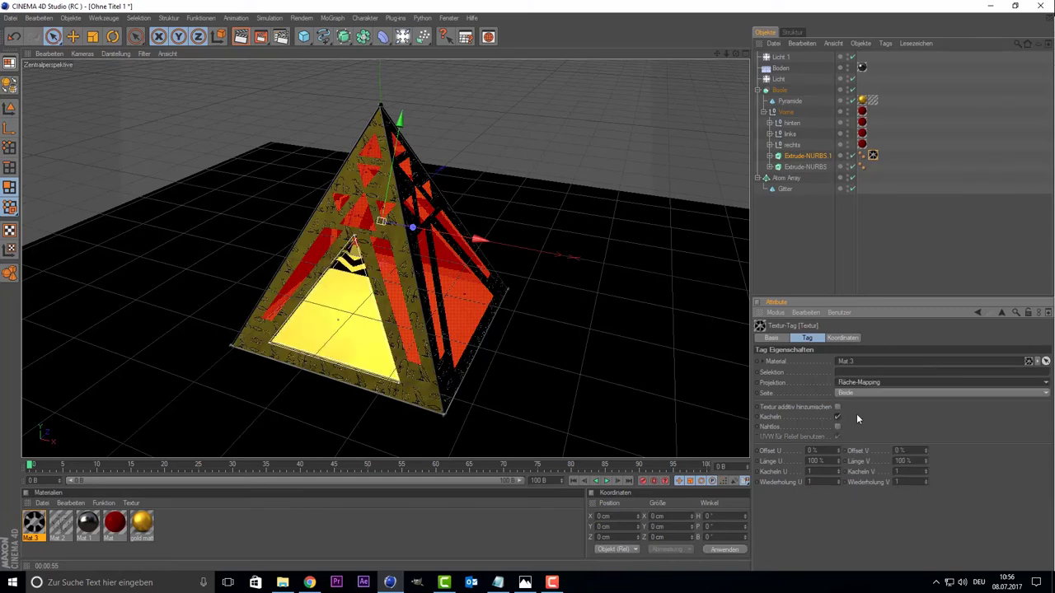
mouse_move(837, 469)
left_mouse_down()
mouse_move(837, 486)
mouse_move(838, 443)
left_mouse_up()
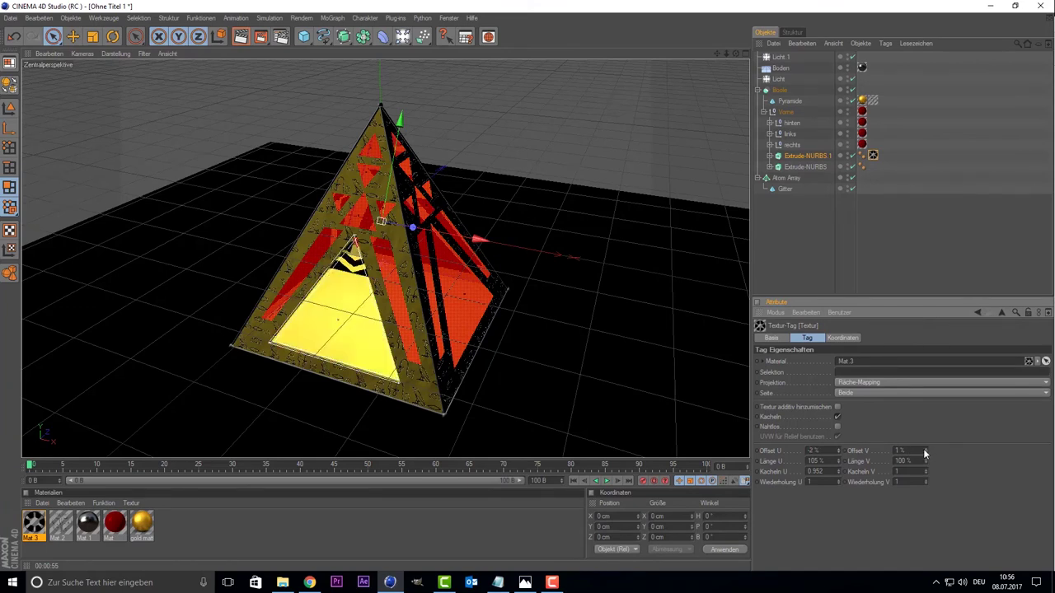
left_click_drag(924, 453, 924, 412)
left_click_drag(925, 451, 925, 478)
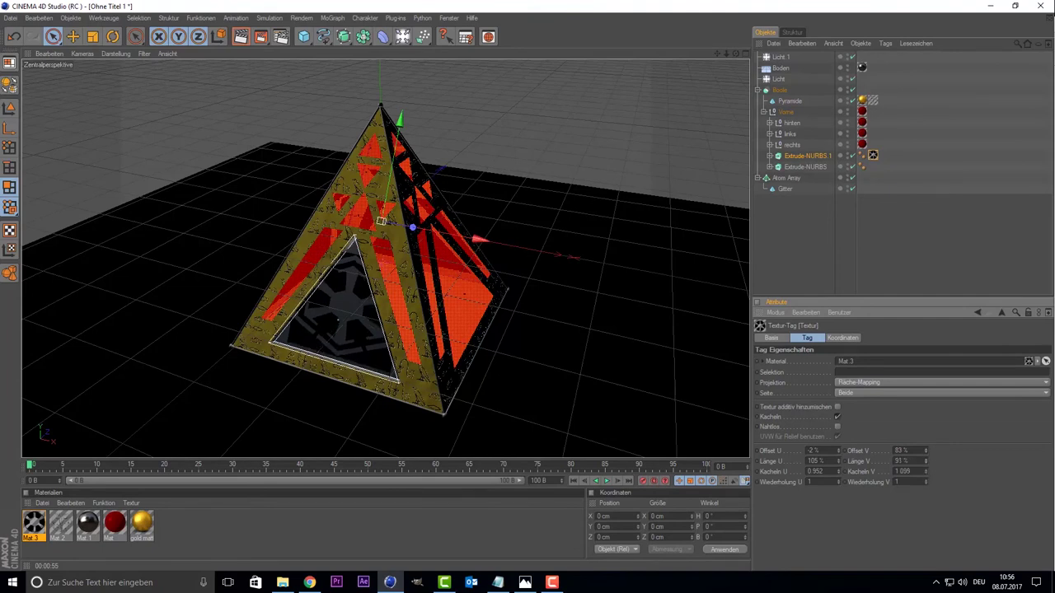
left_click(797, 256)
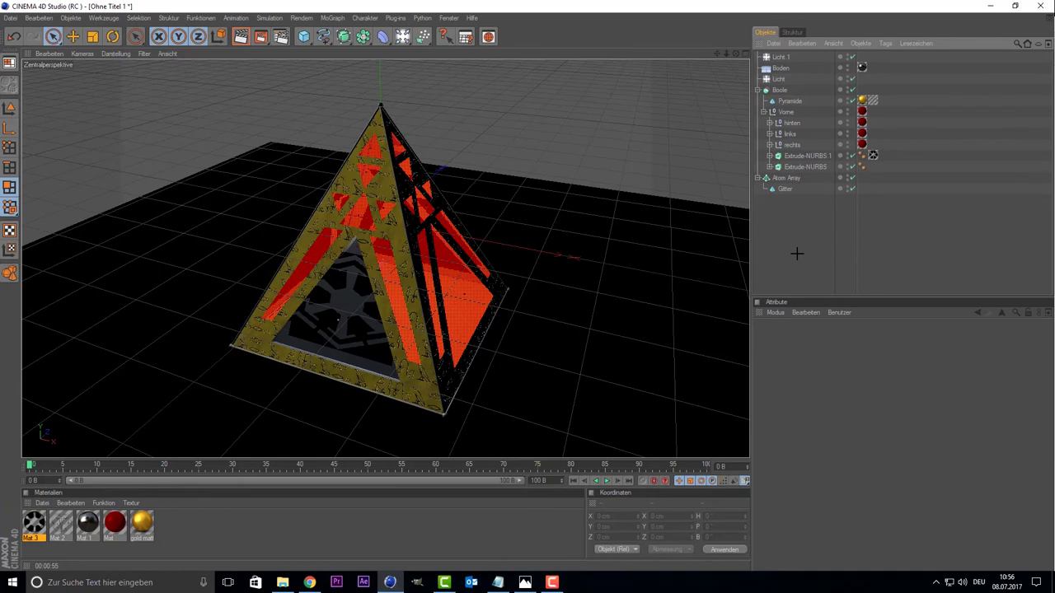
Step: Select Extrude-NURBS.1's symbol texture tag and adjust the decal's tiling and offsets
left_click(803, 155)
left_click(769, 155)
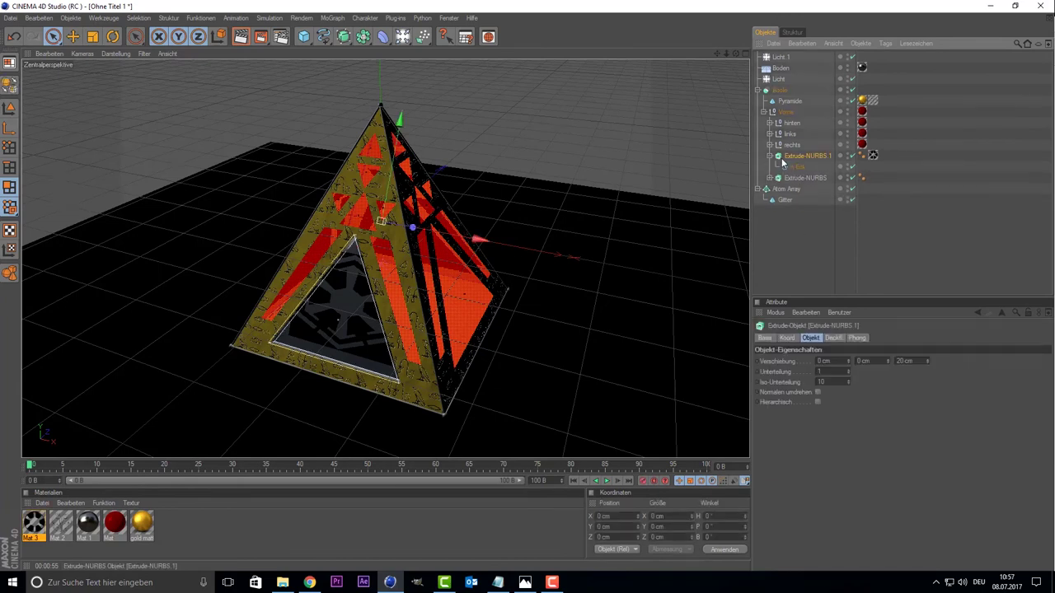
left_click(793, 167)
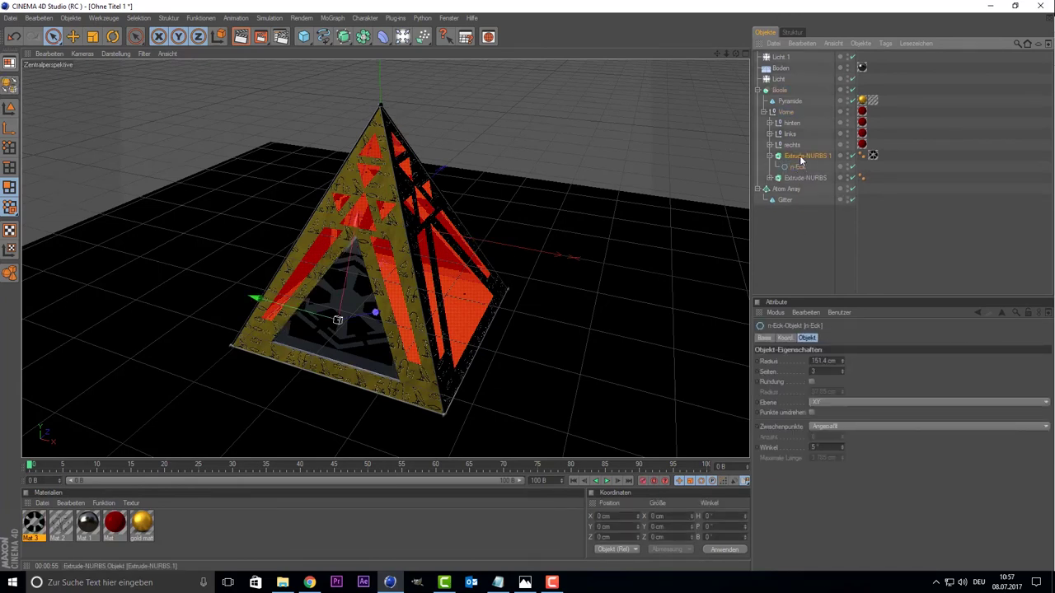
left_click(873, 155)
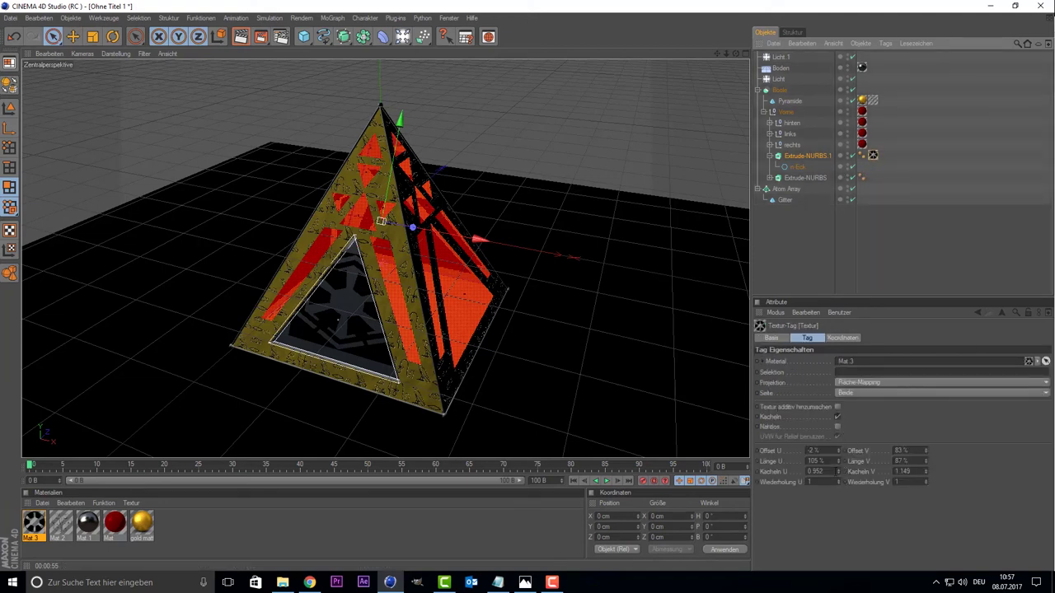
mouse_move(839, 473)
left_mouse_down()
mouse_move(849, 445)
mouse_move(839, 476)
mouse_move(842, 467)
left_mouse_up()
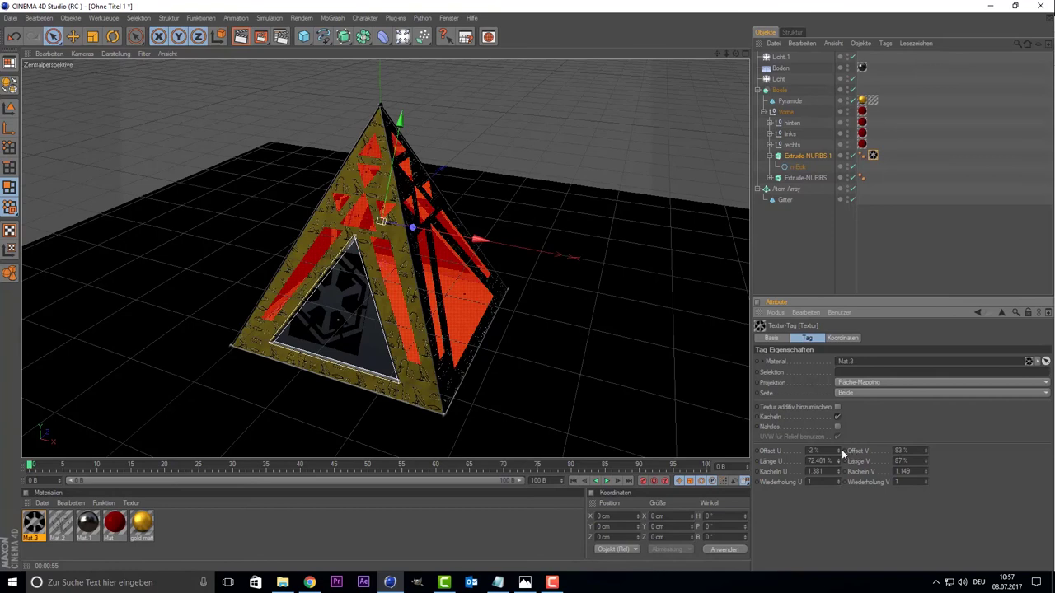
left_click_drag(841, 452, 842, 453)
left_click_drag(925, 453, 924, 477)
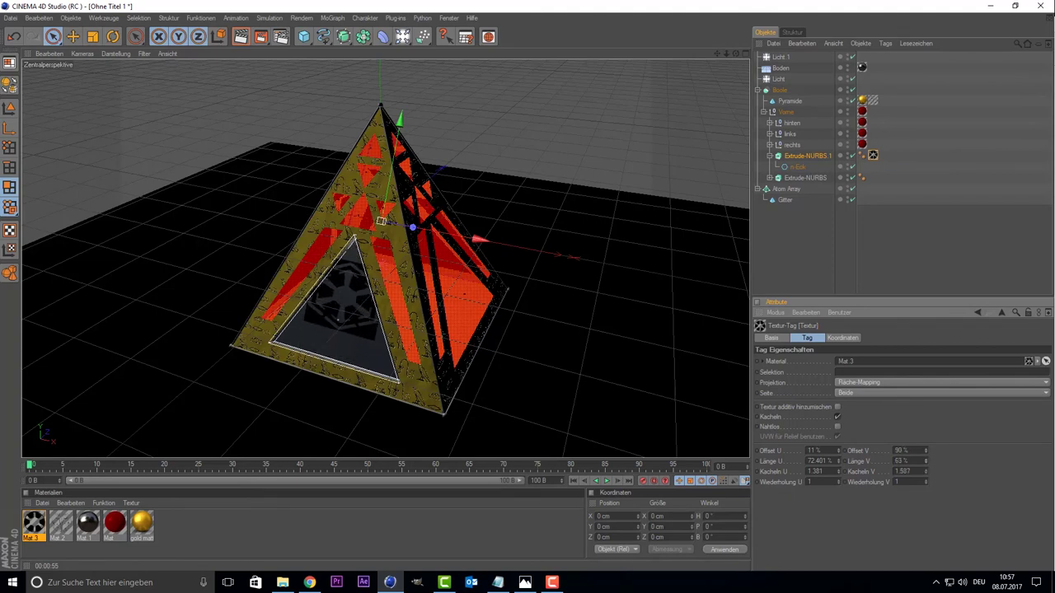
Step: Set Länge U and V to 50% and centre the symbol at Offset U 21%, V 106%
double_click(906, 461)
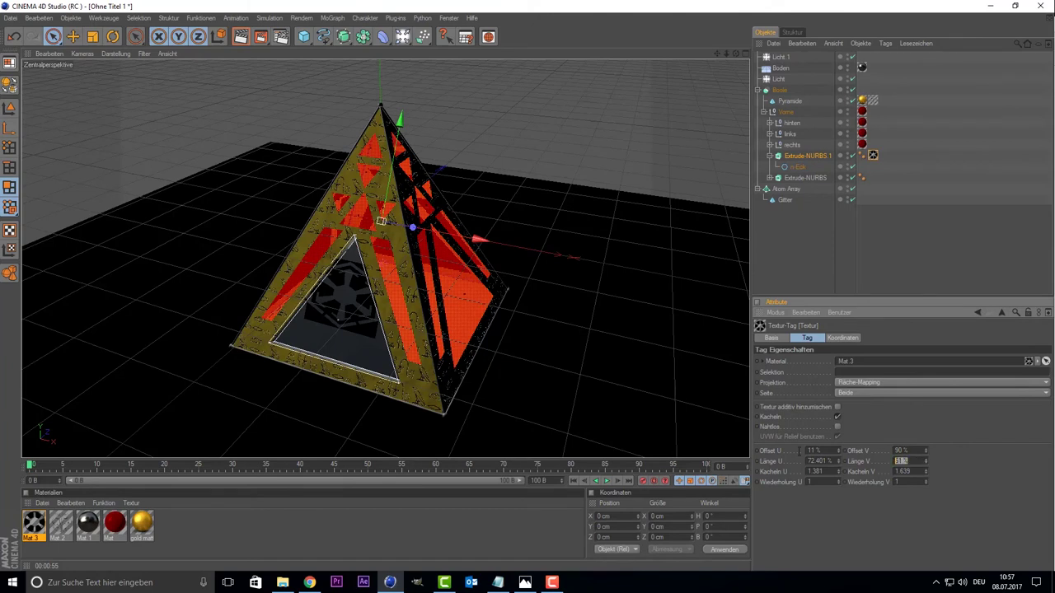
type("50")
key("Return")
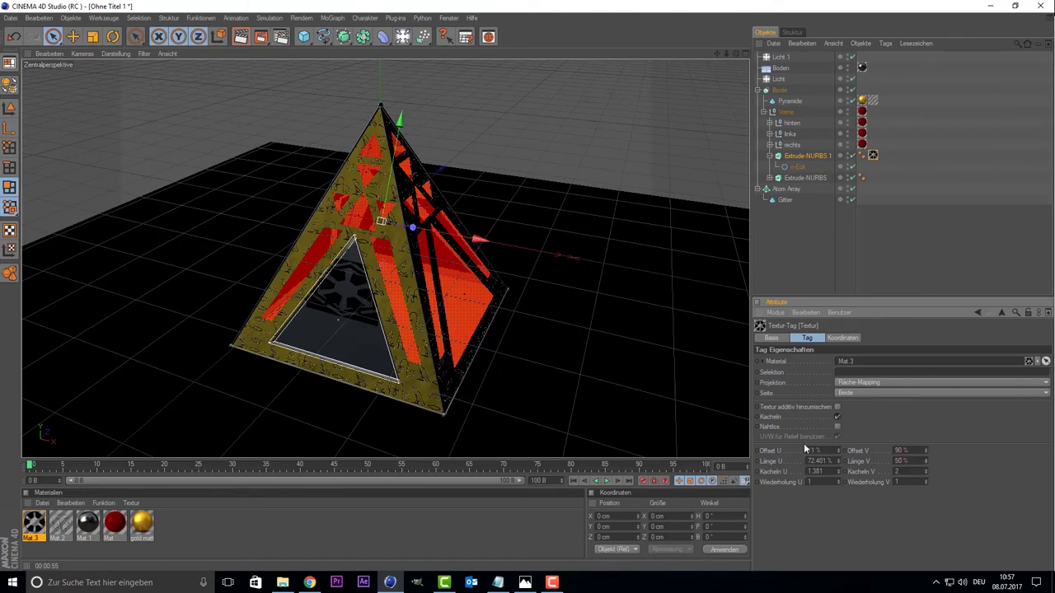
double_click(821, 461)
type("50")
key("Return")
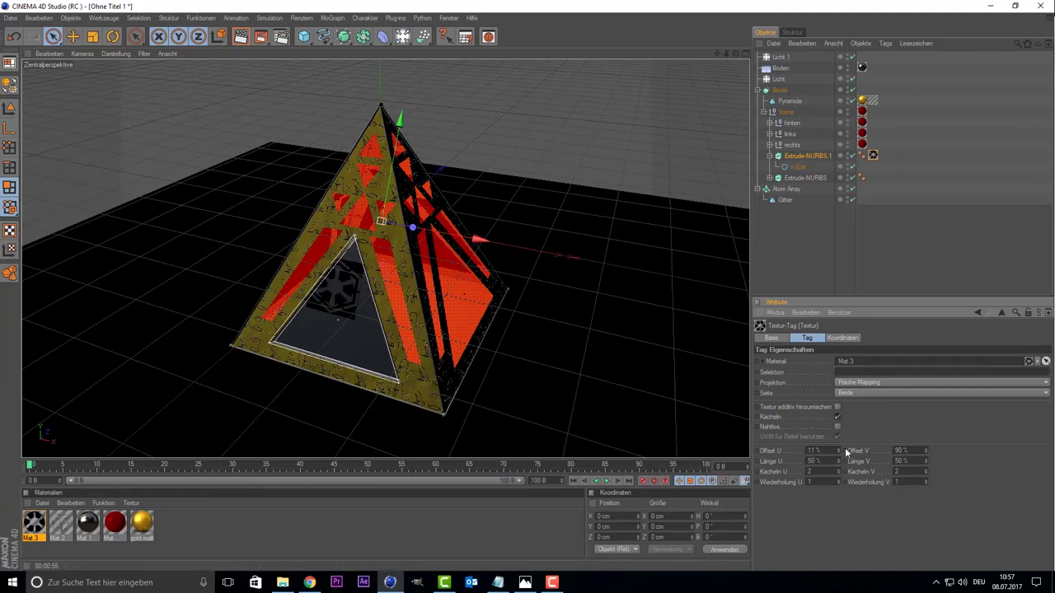
left_click_drag(925, 450, 925, 435)
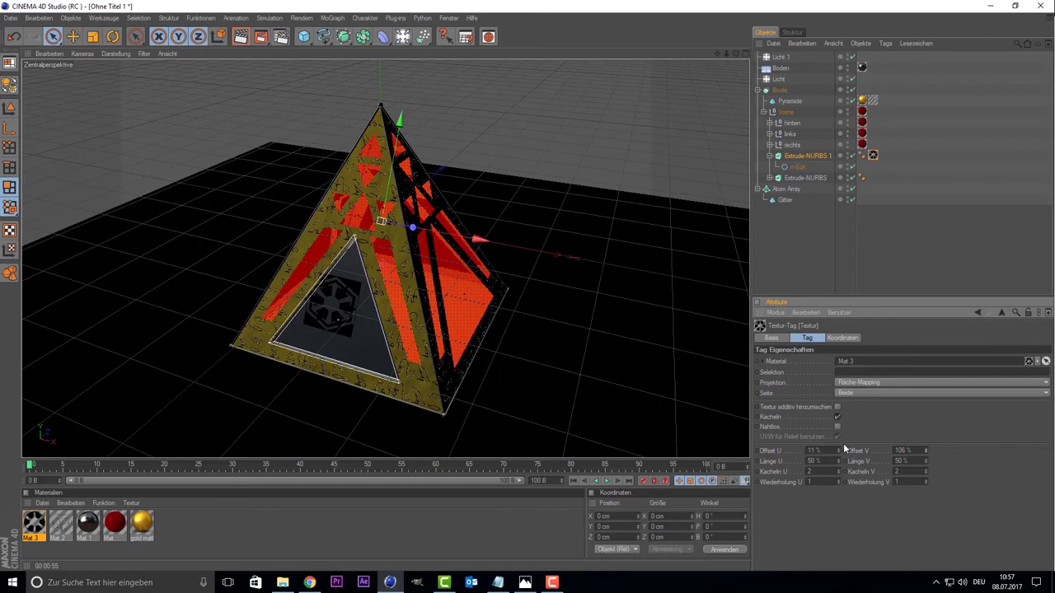
left_click_drag(839, 451, 839, 441)
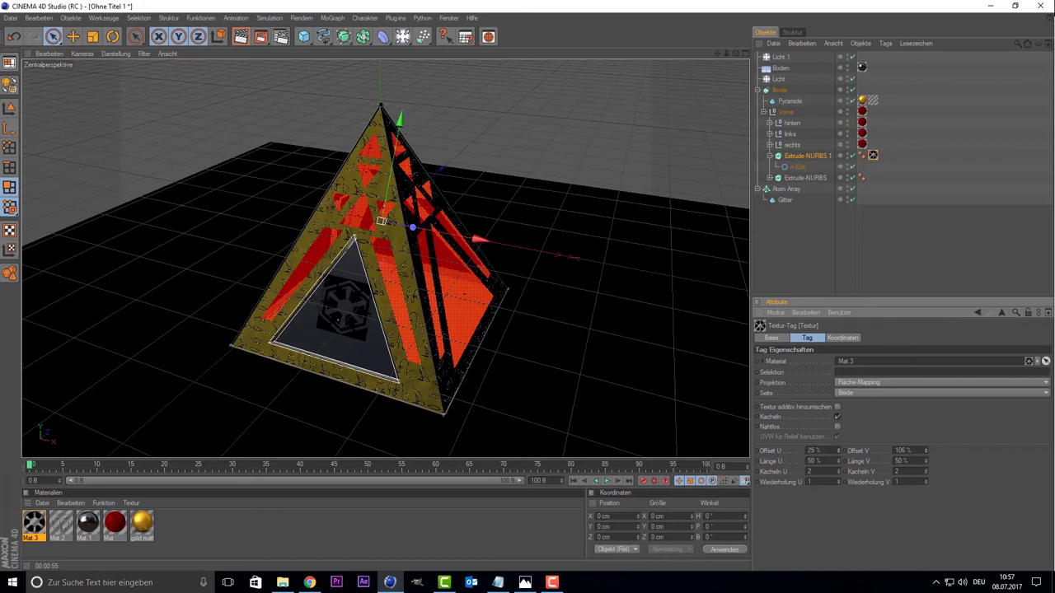
double_click(34, 523)
Step: Uncheck Invertieren in Mat 3's Alpha channel so the symbol turns black, then close the editor
left_click(188, 278)
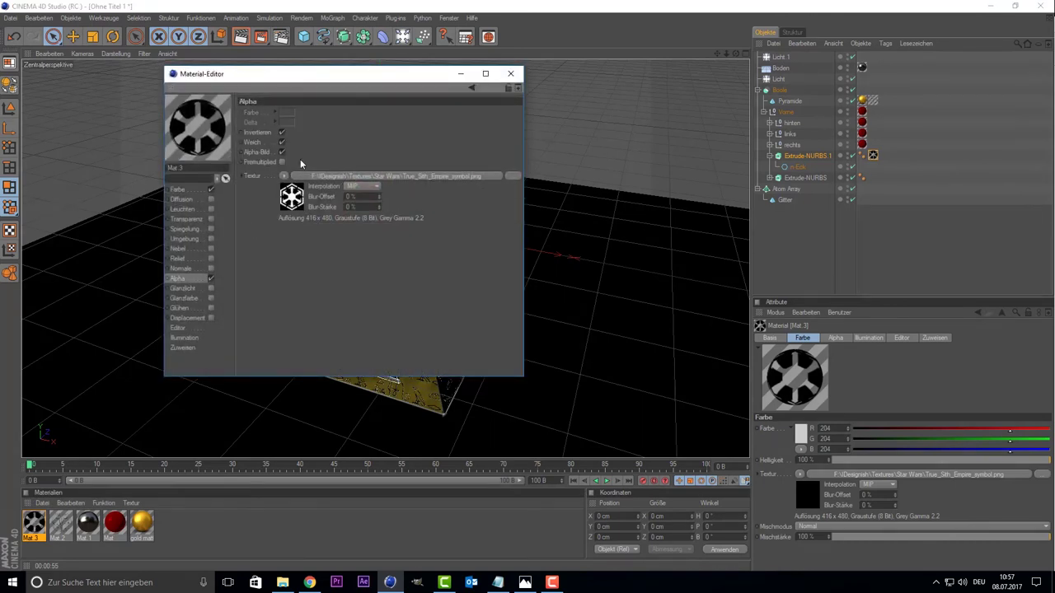
left_click(282, 133)
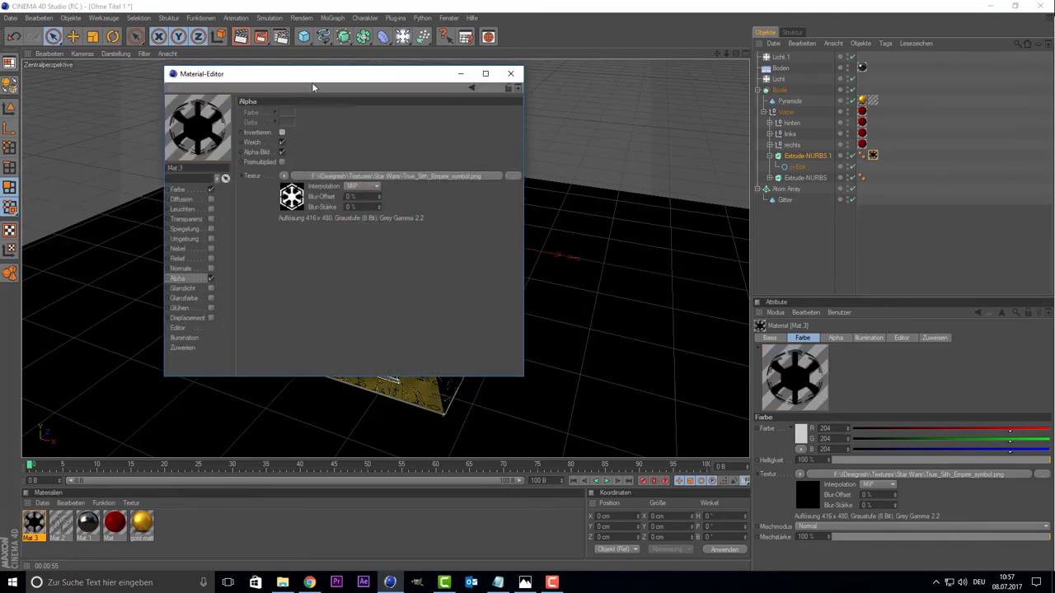
left_click_drag(311, 77, 677, 99)
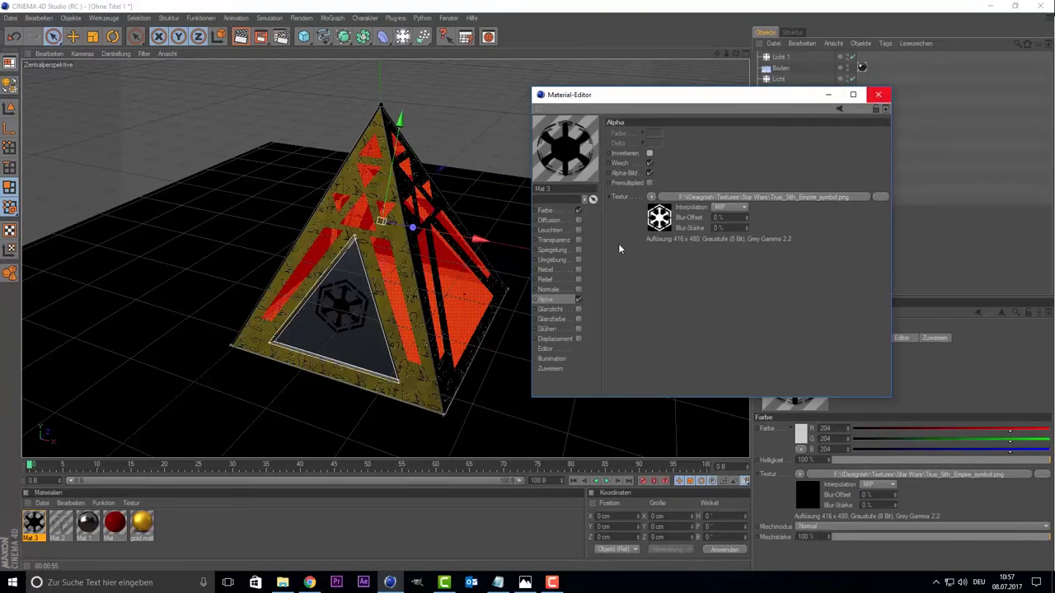
left_click(878, 94)
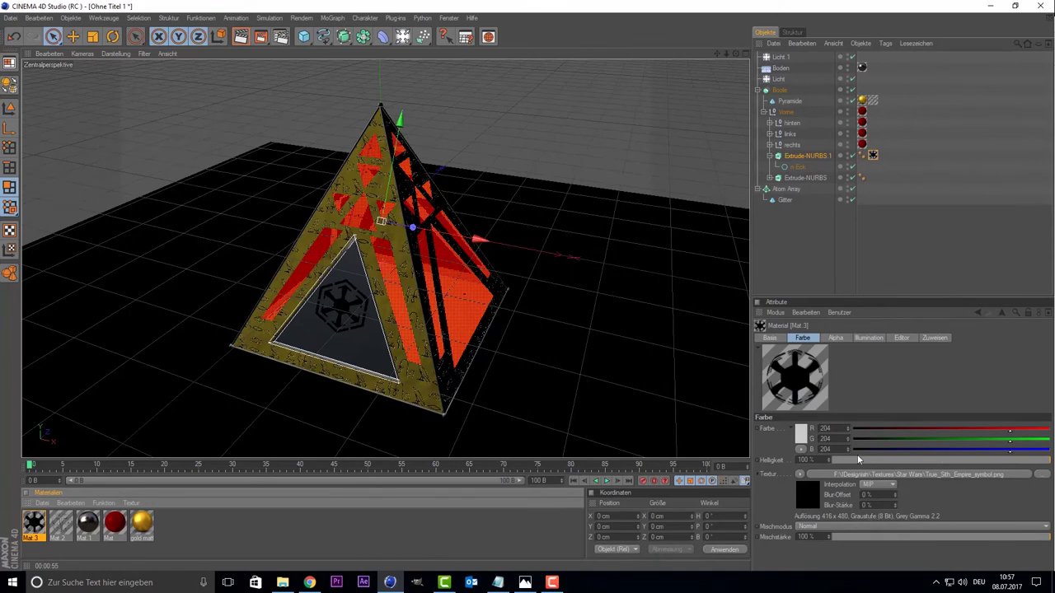
Step: Nudge the symbol to Offset U 23% and add the red glass Mat to Extrude-NURBS.1
left_click(872, 156)
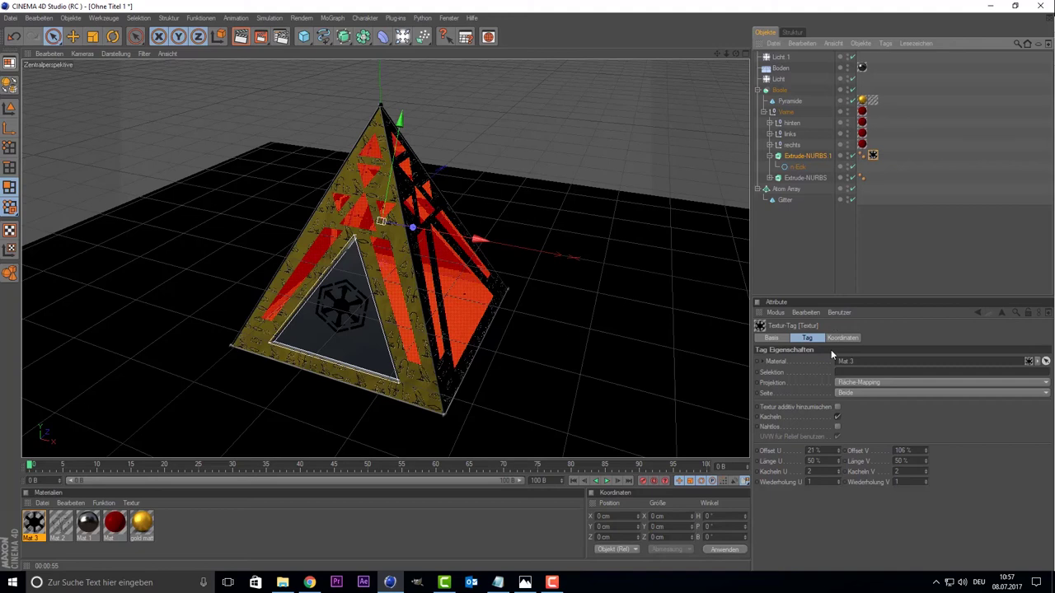
left_click(838, 450)
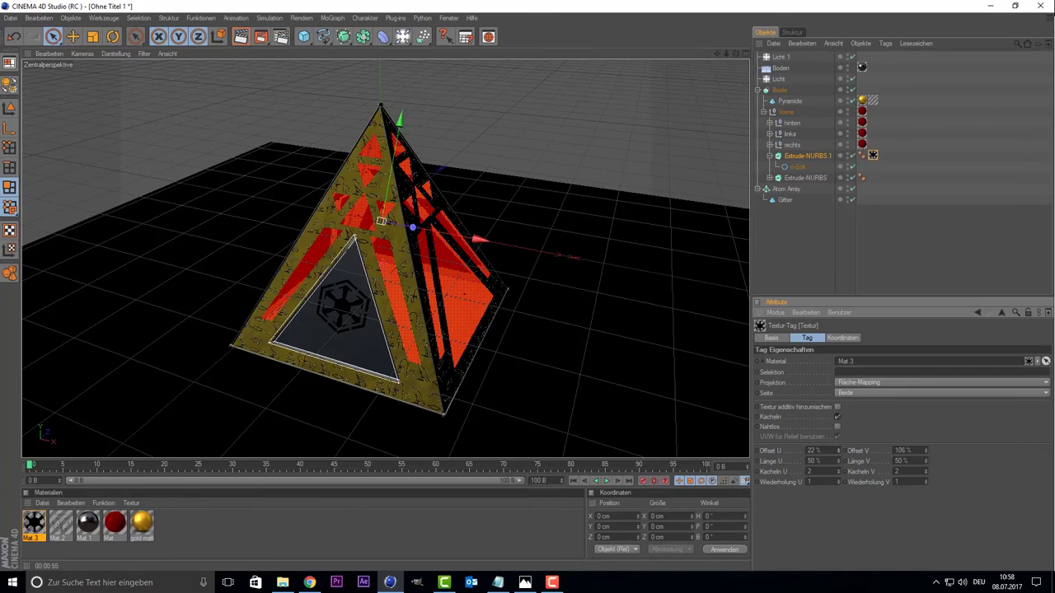
left_click(142, 544)
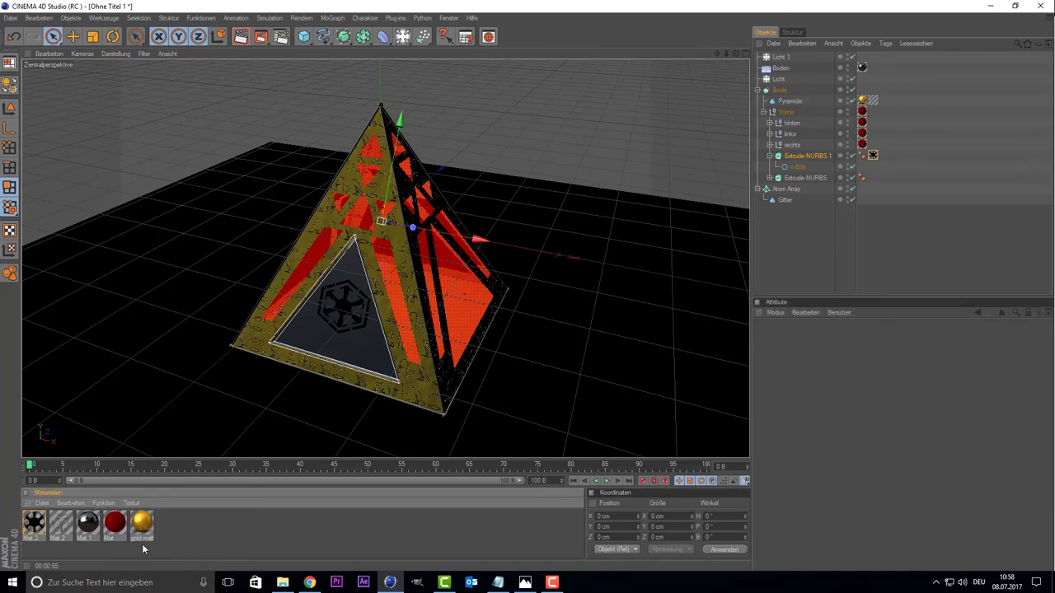
left_click_drag(115, 526, 866, 139)
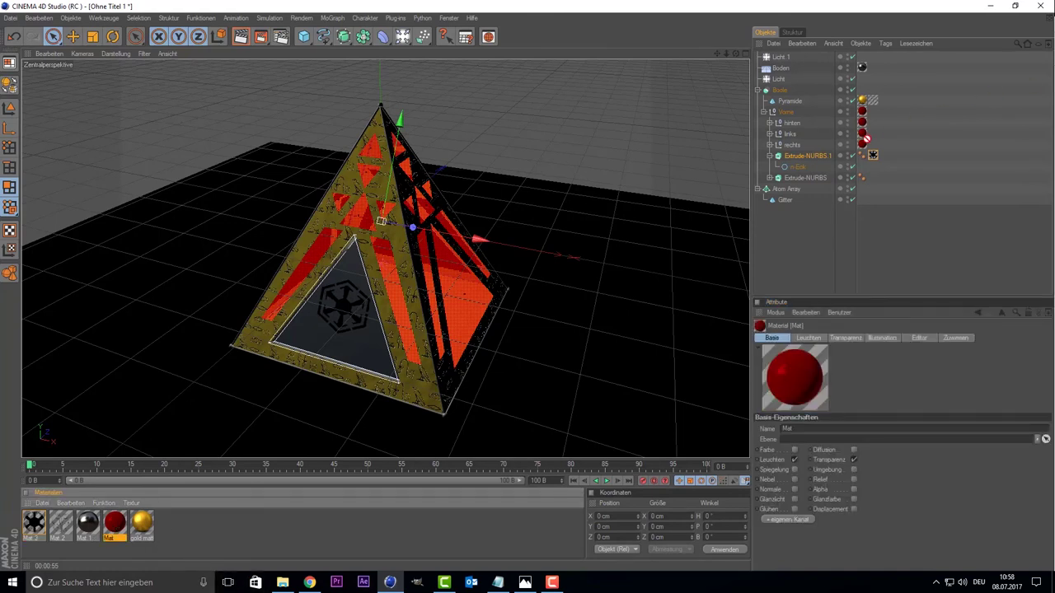
left_click_drag(807, 159, 819, 154)
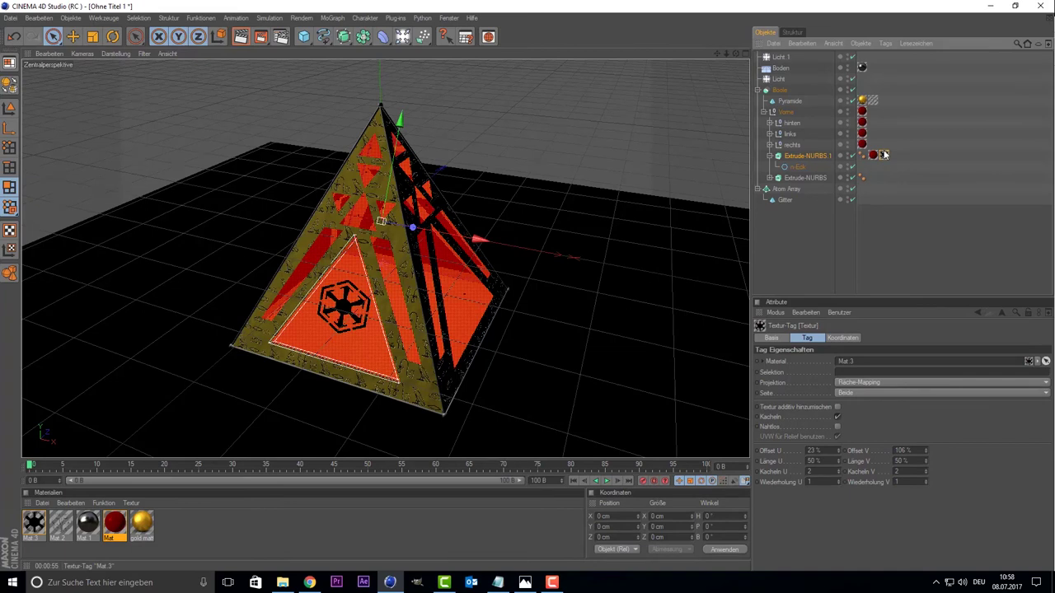
left_click(885, 156)
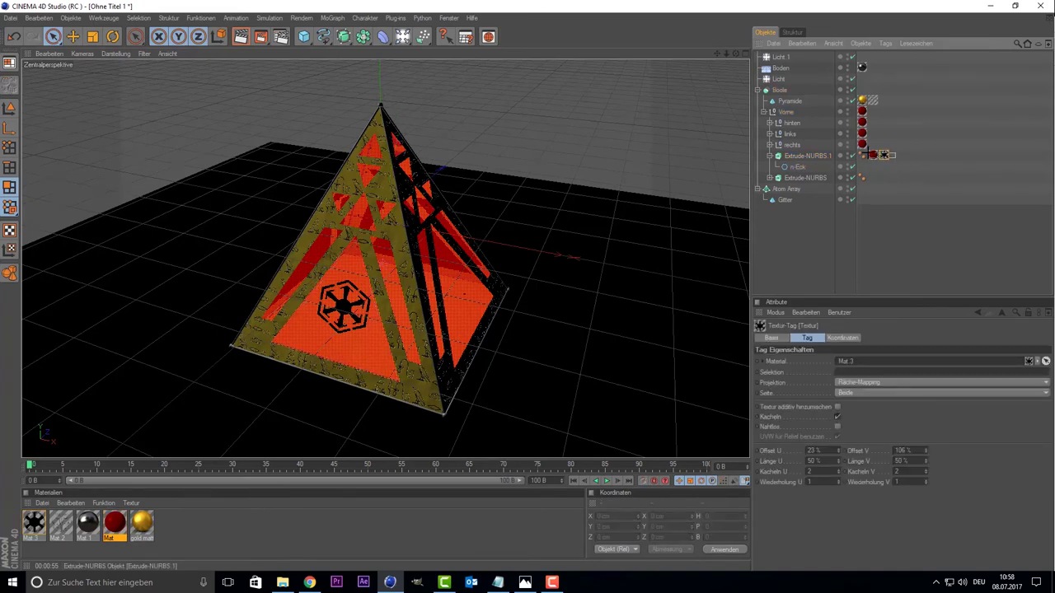
left_click(897, 157)
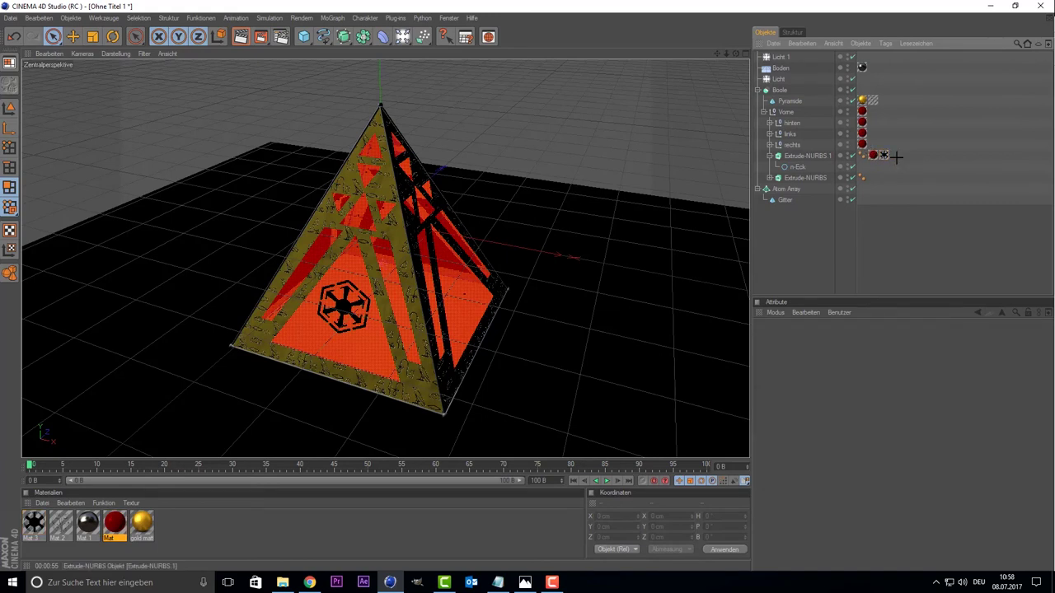
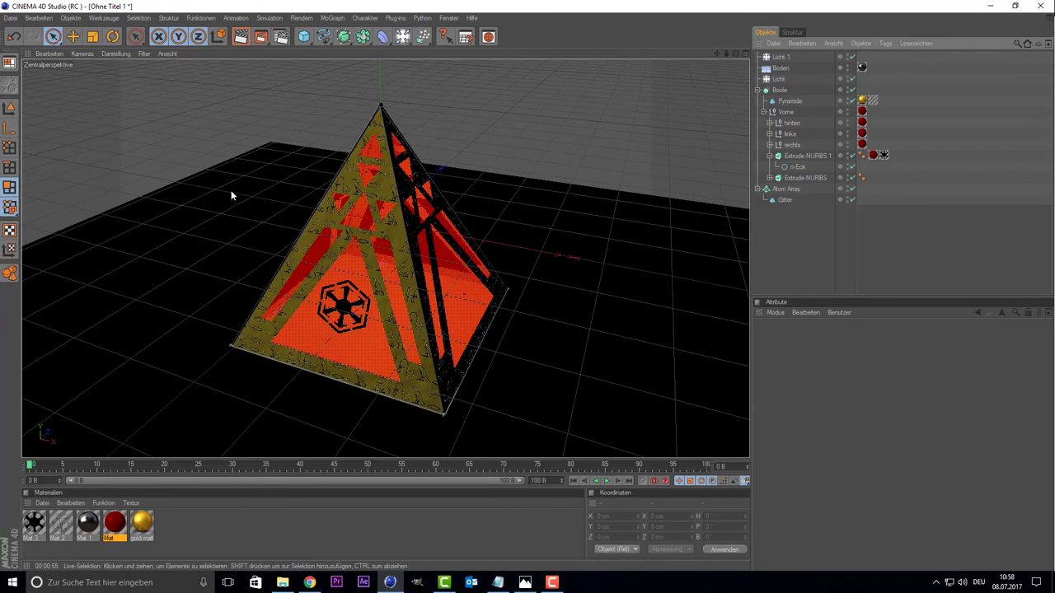
Step: Enable Mat 1's Relief channel using the alien-script texture image, without copying it to the document folder
double_click(88, 524)
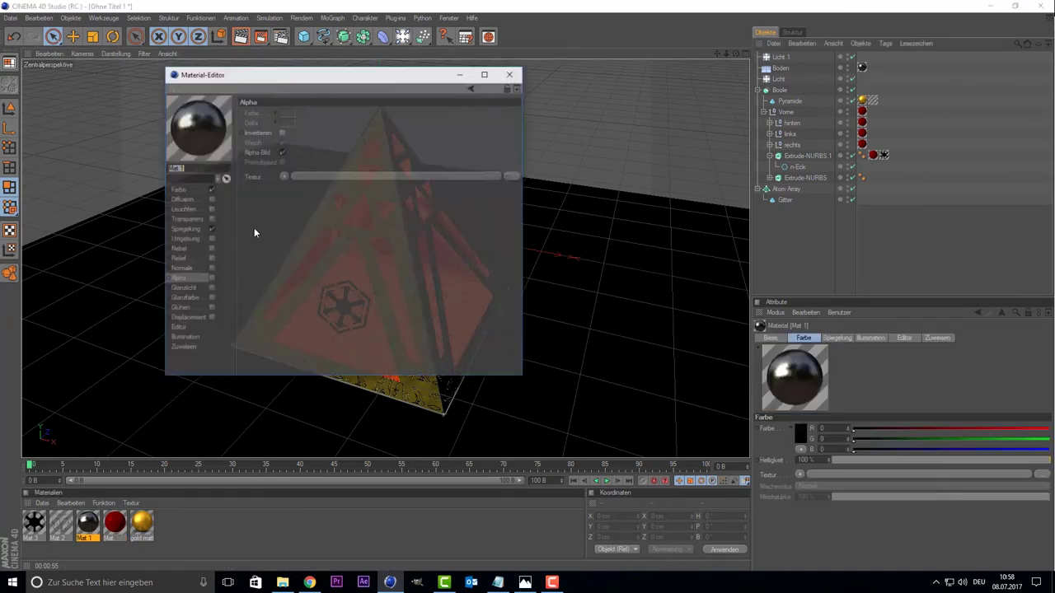
left_click(185, 260)
left_click(211, 259)
left_click(287, 137)
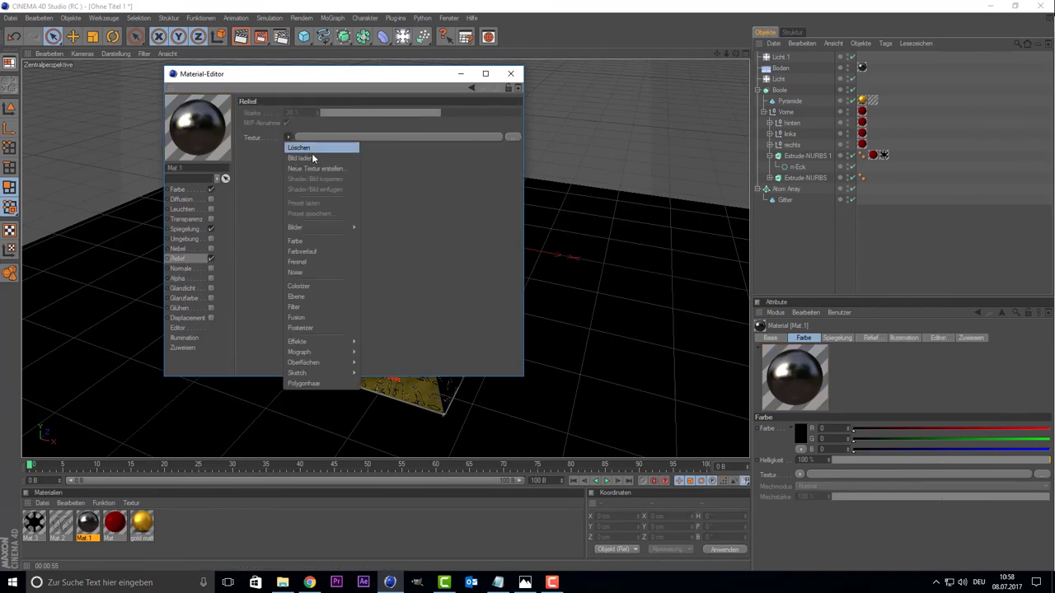
left_click(313, 158)
left_click(305, 186)
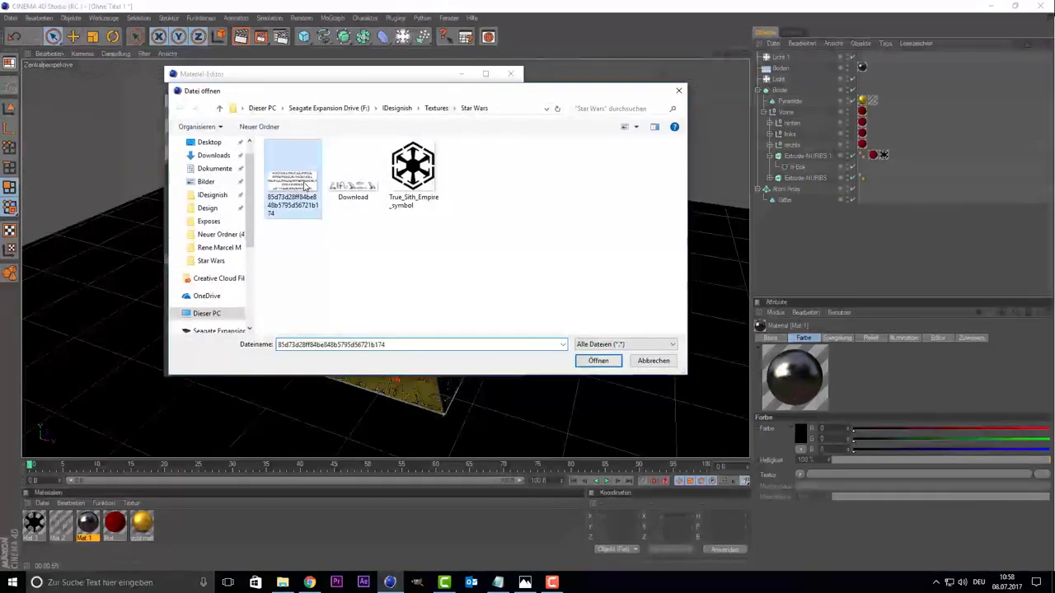
left_click(598, 360)
left_click(597, 331)
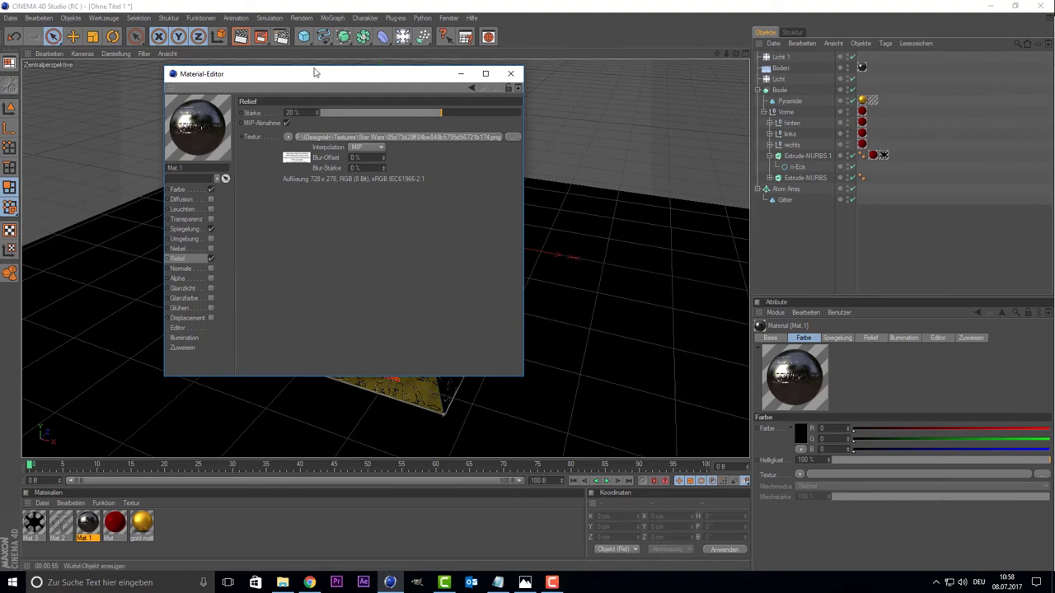
Step: Load the same script image into Mat 1's Colour channel, then undo the colour texture
left_click_drag(318, 73, 600, 69)
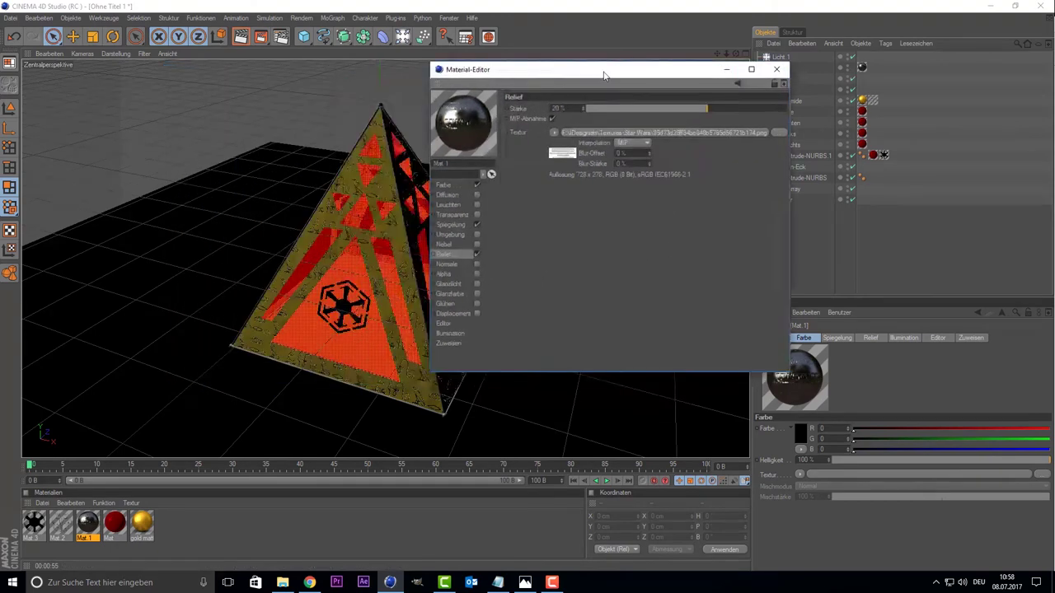
left_click(476, 188)
left_click(567, 155)
left_click(575, 176)
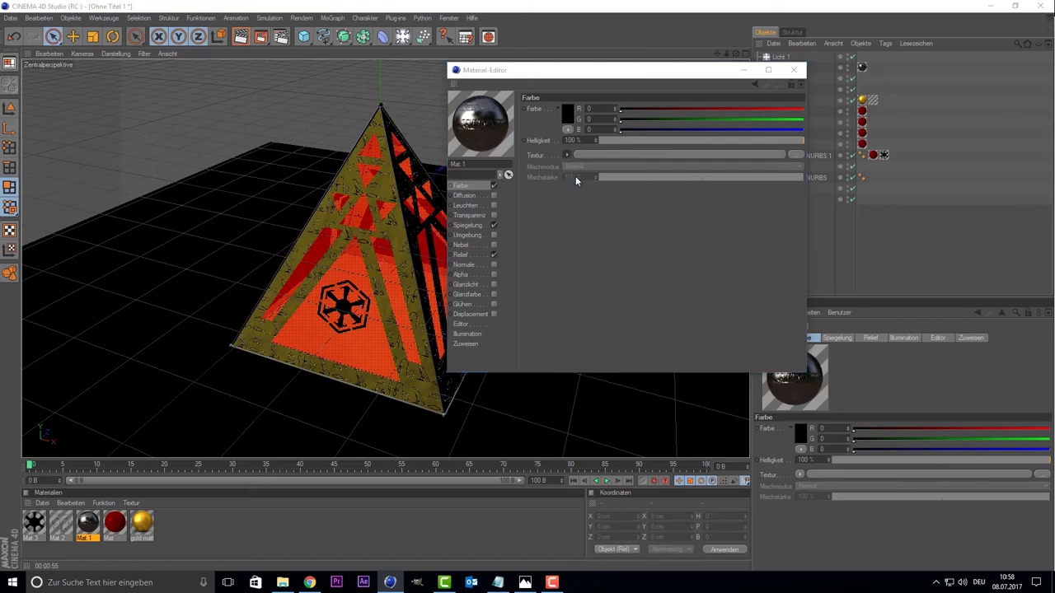
left_click(880, 355)
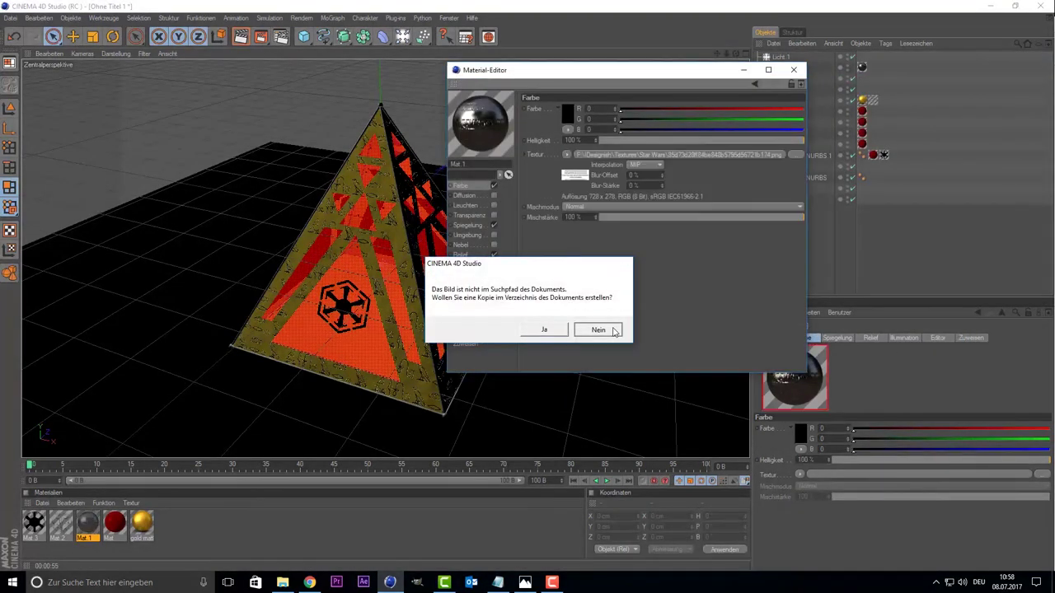
left_click(599, 330)
key("ctrl+z")
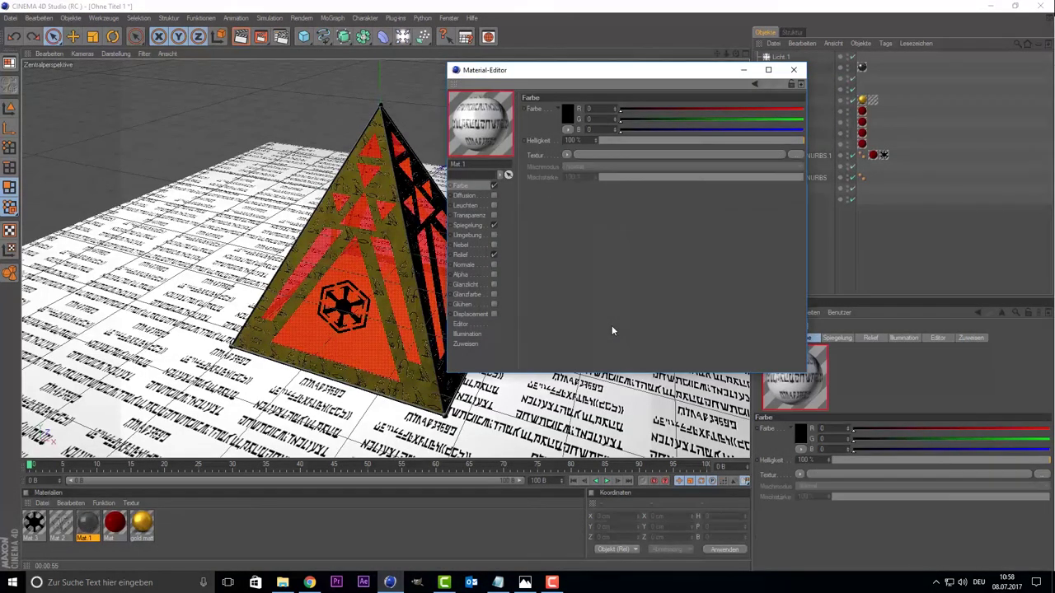
Step: Turn on Mat 1's Alpha channel and load the alien-script image into it
left_click(494, 274)
left_click(565, 173)
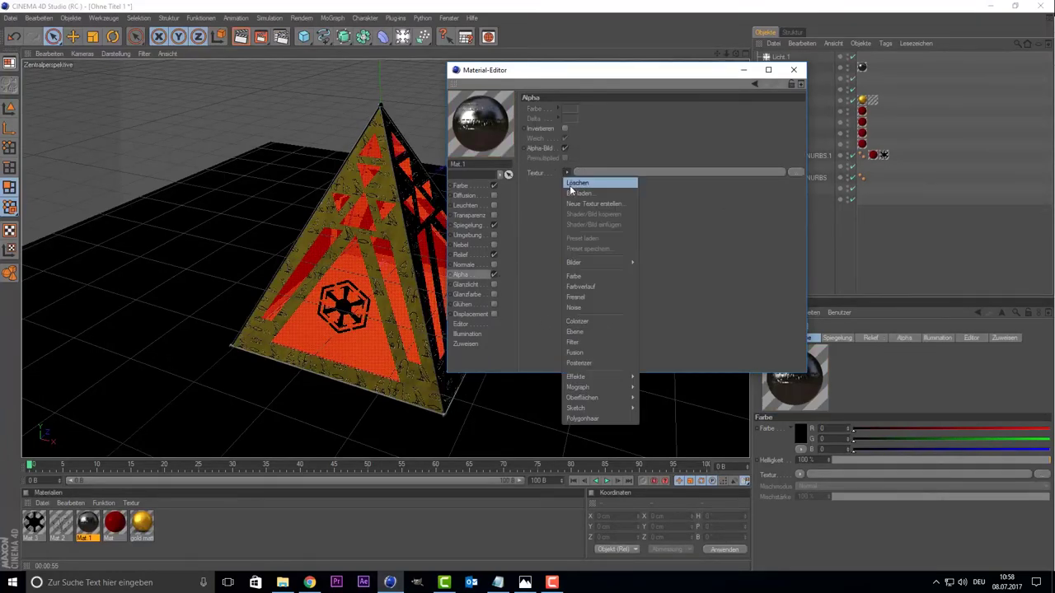
left_click(579, 193)
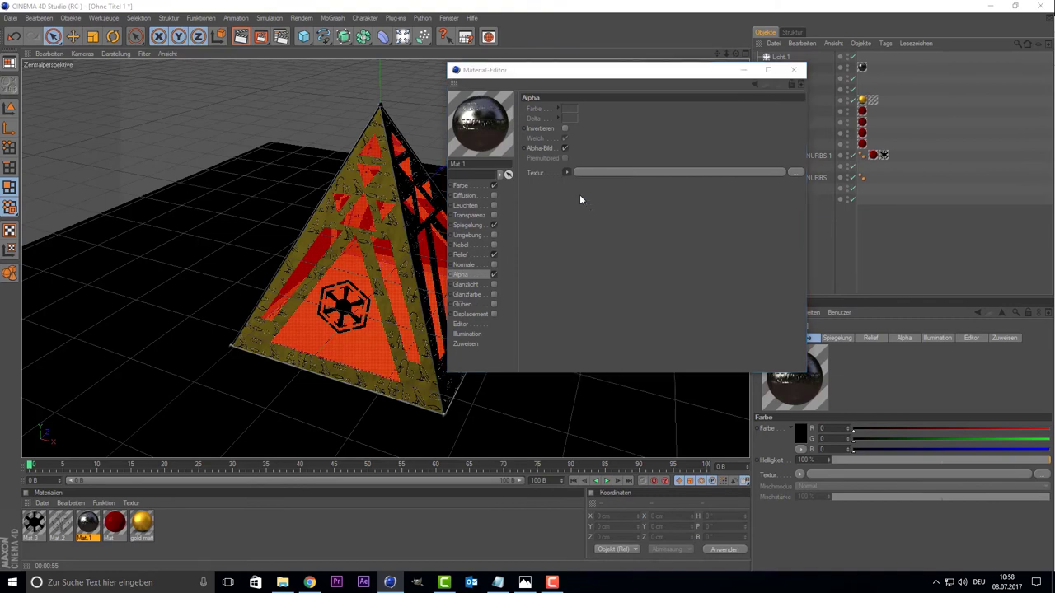
left_click(574, 183)
double_click(575, 184)
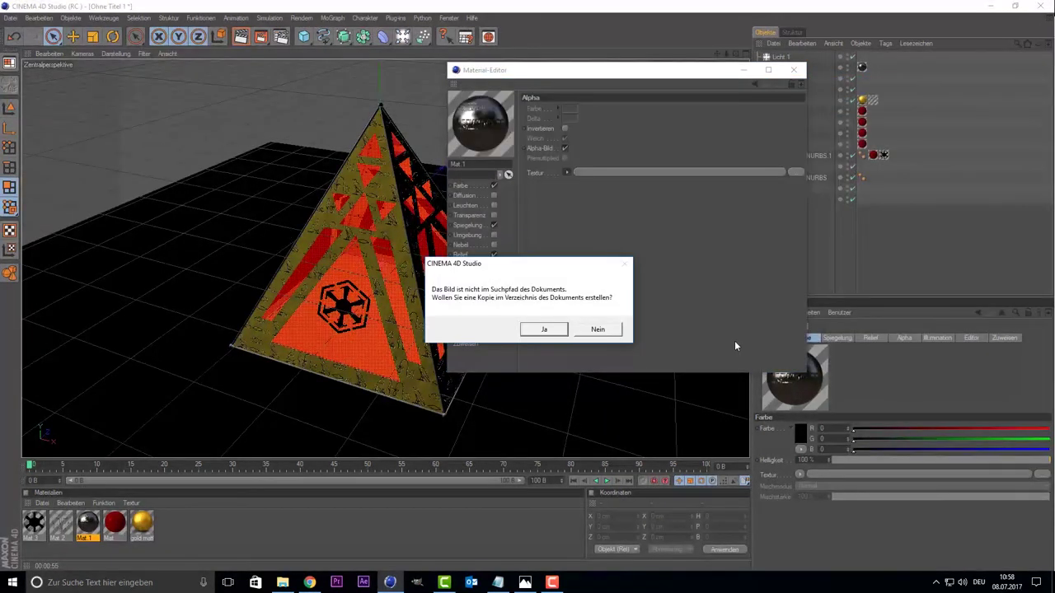
left_click(587, 330)
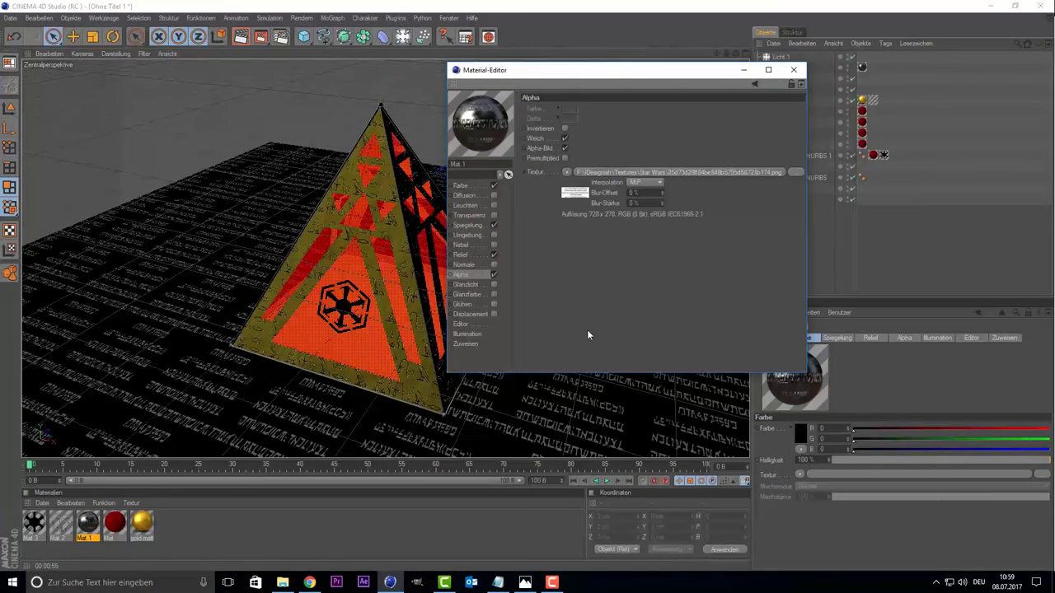
Step: Raise Mat 1's relief strength from 20% to 100% and close the material editor
left_click(459, 255)
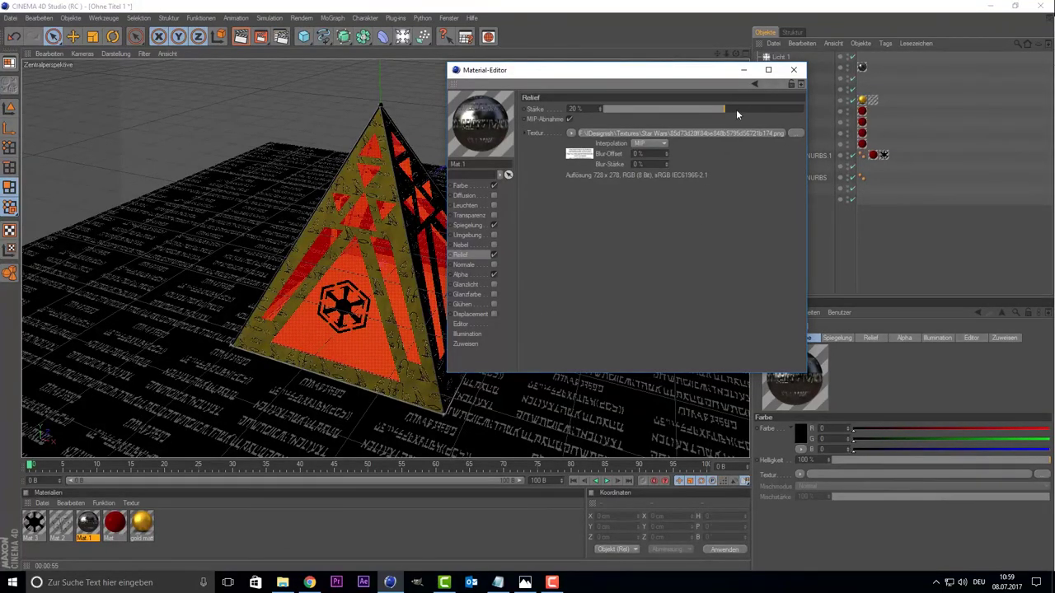
left_click_drag(737, 110, 915, 110)
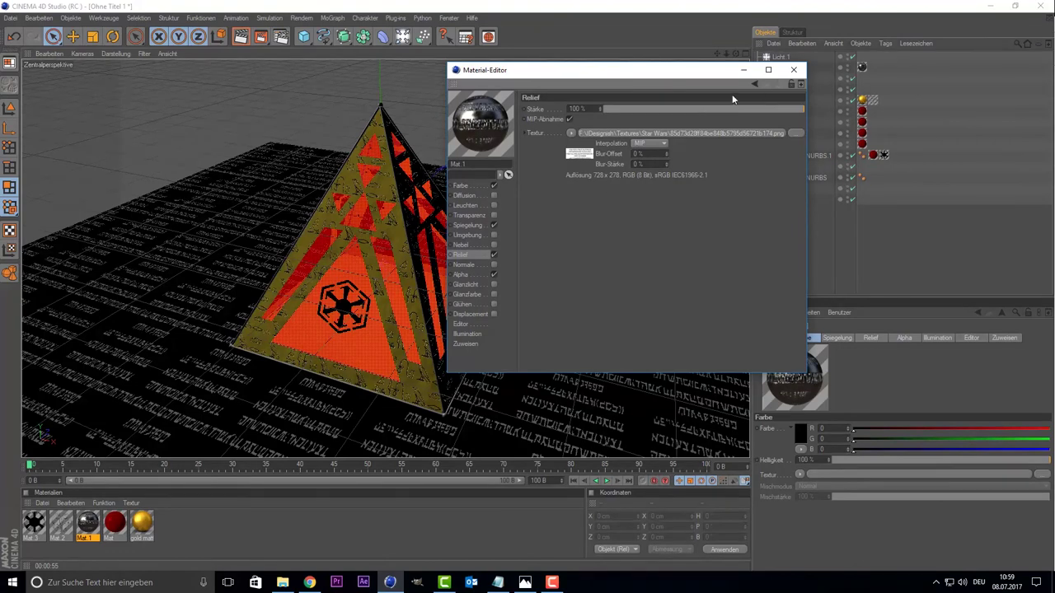
left_click(794, 69)
left_click(779, 57)
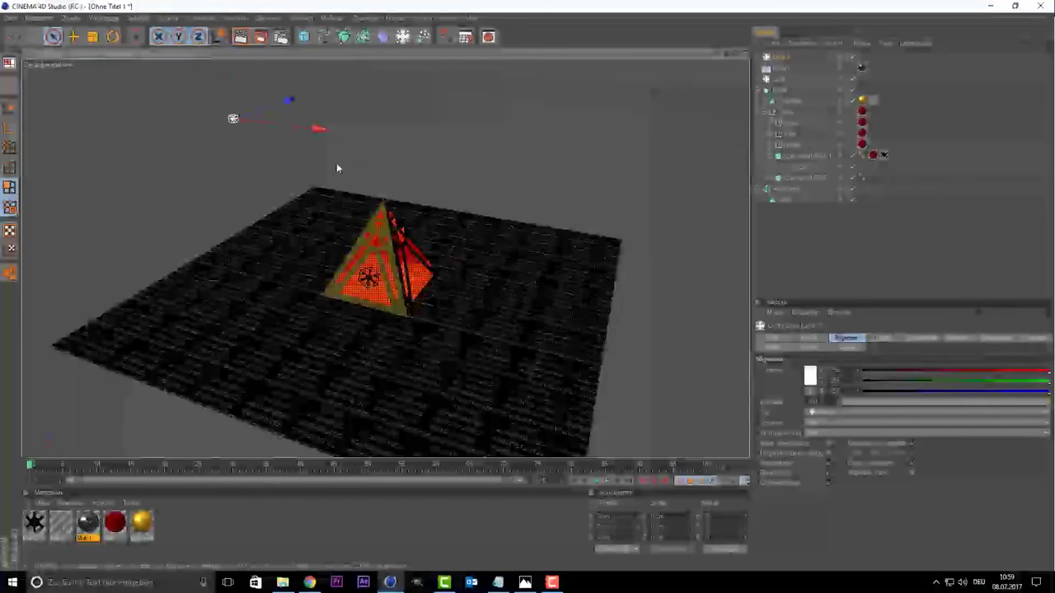
Step: Lower Licht 1 and give it soft shadow maps and volumetric visible light
mouse_move(251, 117)
left_mouse_down()
mouse_move(265, 160)
mouse_move(271, 151)
left_mouse_up()
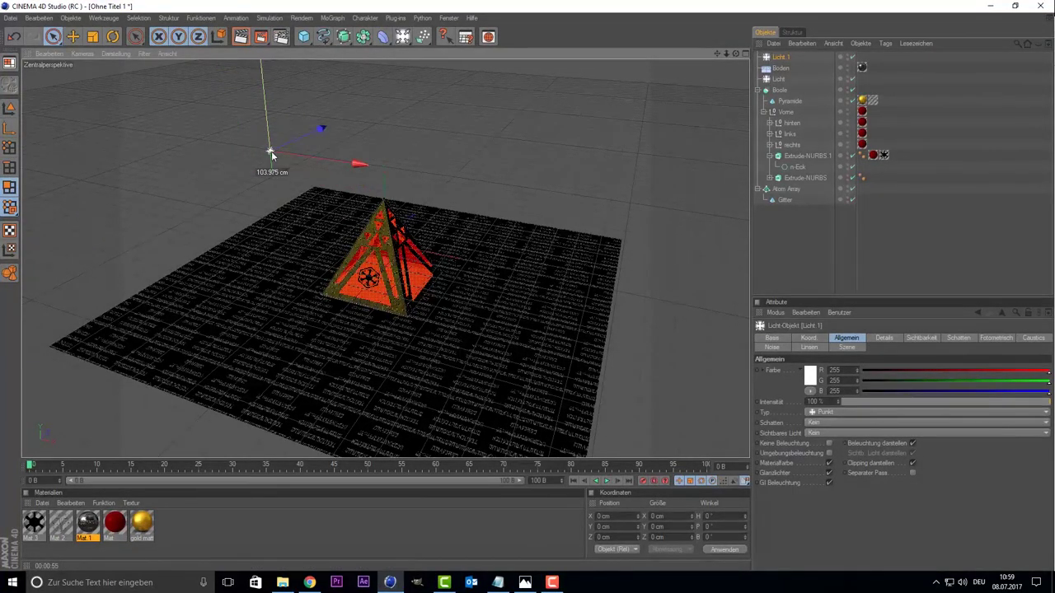
left_click(841, 410)
left_click(828, 422)
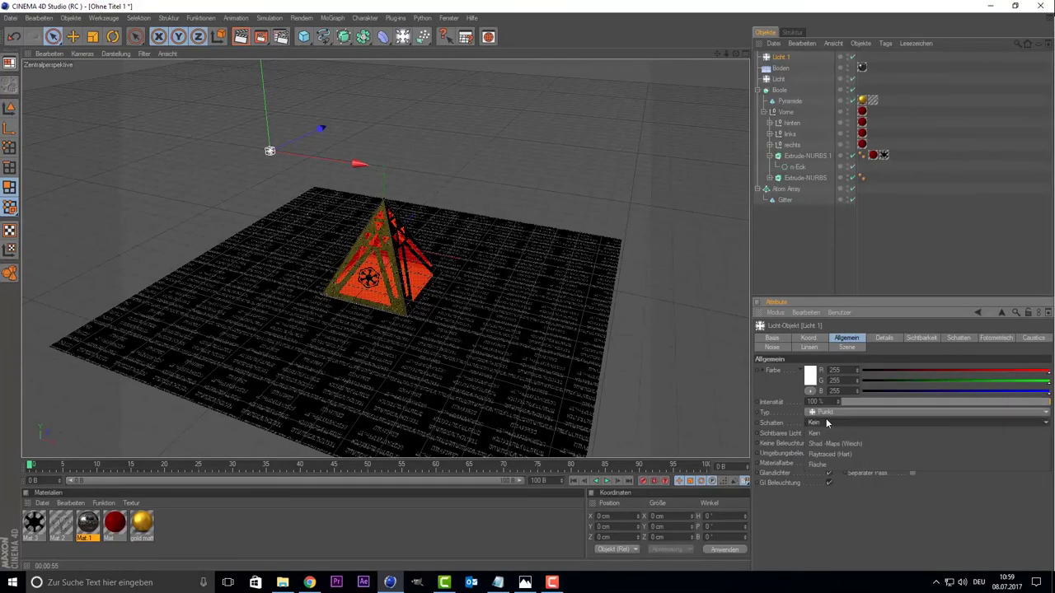
left_click(818, 440)
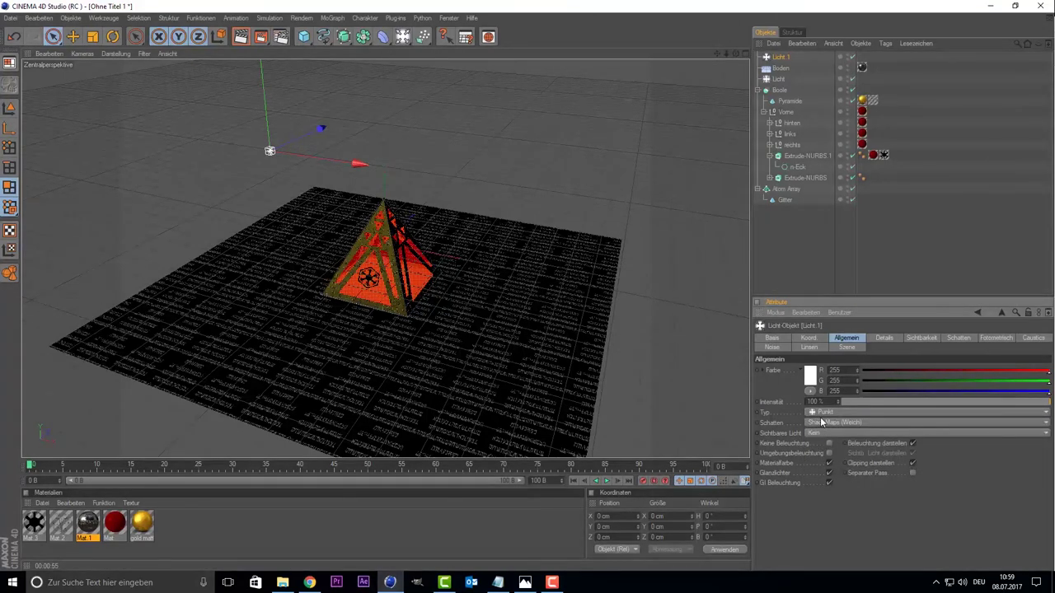
left_click(816, 433)
left_click(834, 460)
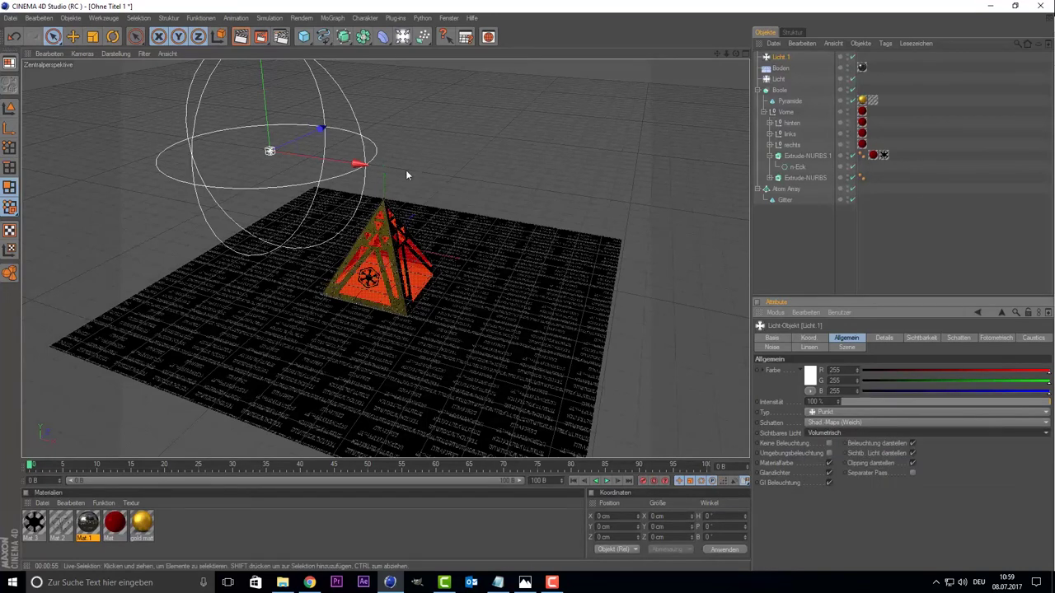
Step: Colour Licht 1 light orange (R255 G200 B158), keeping its visible light plain volumetric
left_click(810, 373)
left_click_drag(794, 328, 760, 333)
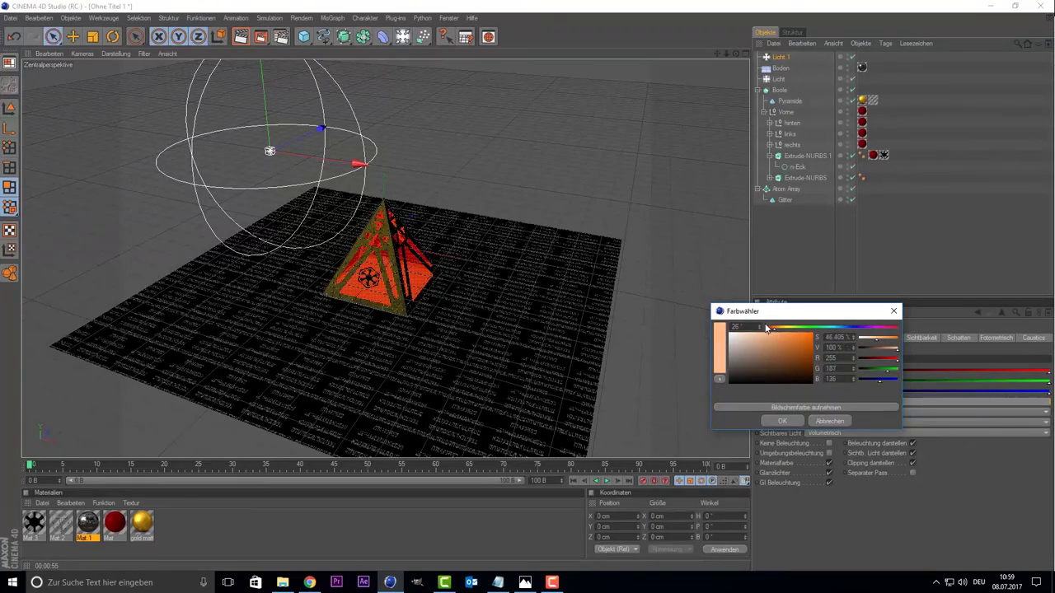
left_click(776, 421)
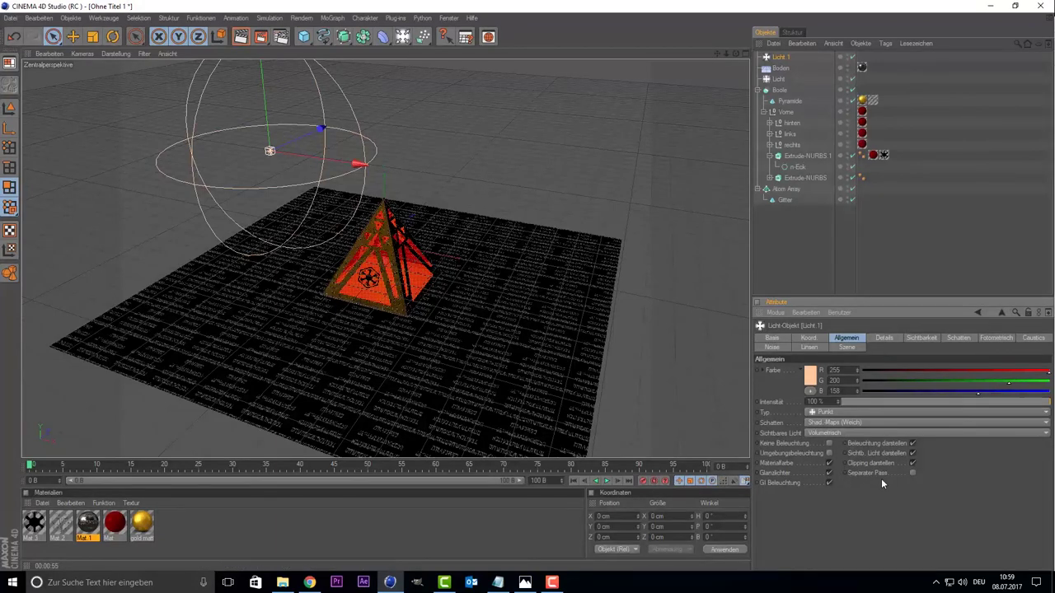
left_click(822, 433)
left_click(814, 463)
left_click(818, 433)
left_click(814, 452)
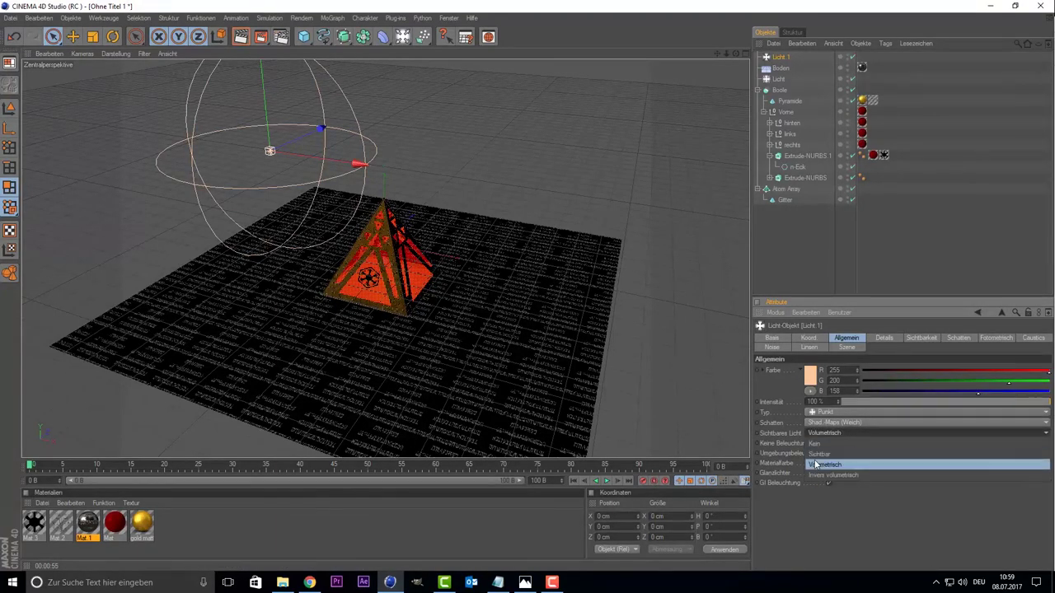
left_click(9, 108)
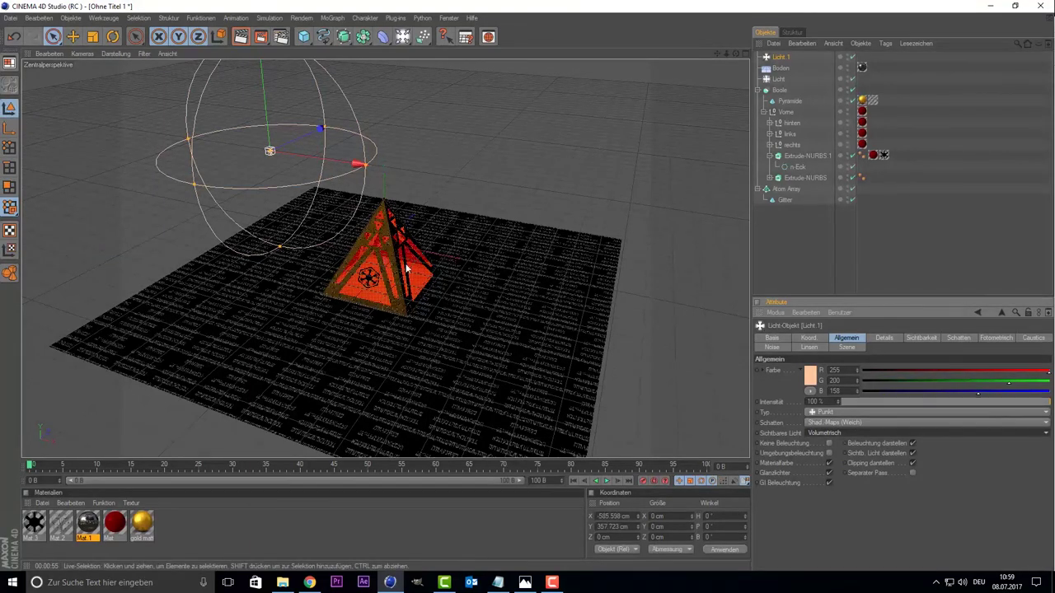
Step: Set Licht 1's noise to Beides with Weiche Turbulenz and render the viewport to preview
mouse_move(366, 166)
left_mouse_down()
mouse_move(584, 198)
mouse_move(435, 175)
mouse_move(557, 186)
mouse_move(546, 176)
mouse_move(571, 189)
mouse_move(392, 169)
mouse_move(708, 206)
left_mouse_up()
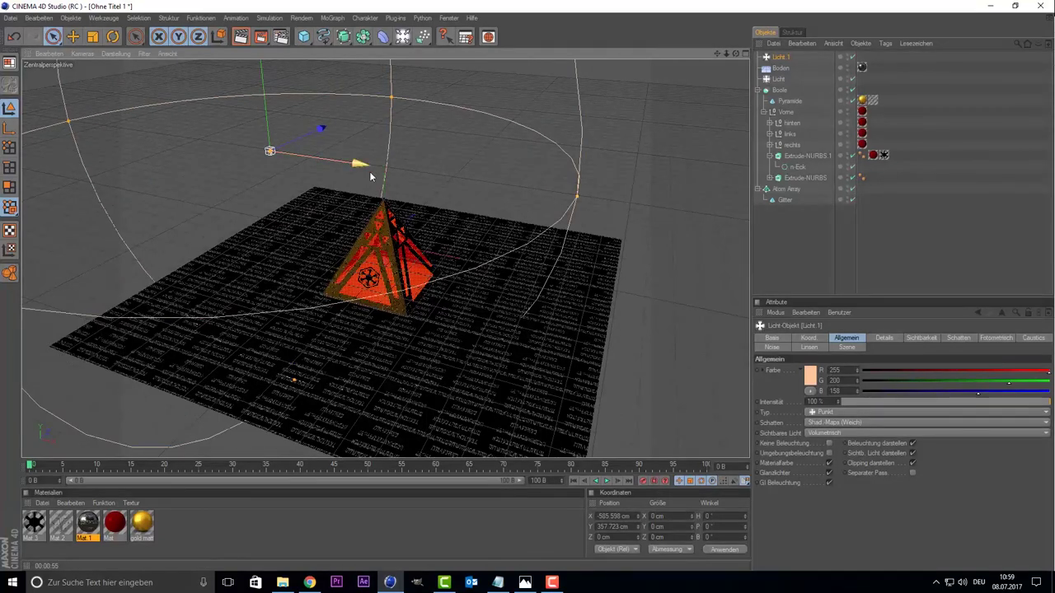
key("ctrl+z")
left_click(781, 348)
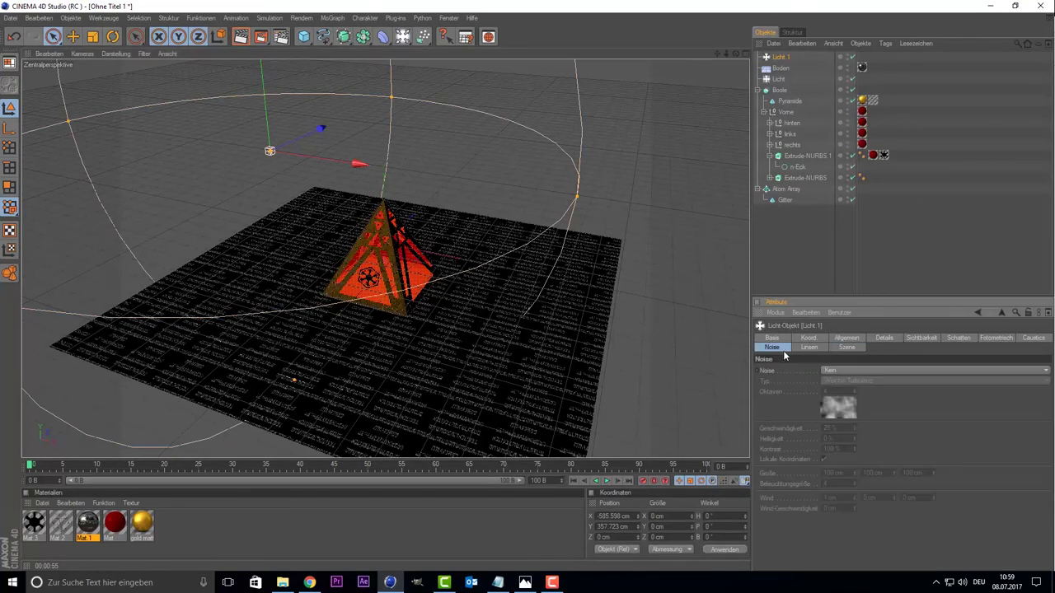
left_click(832, 371)
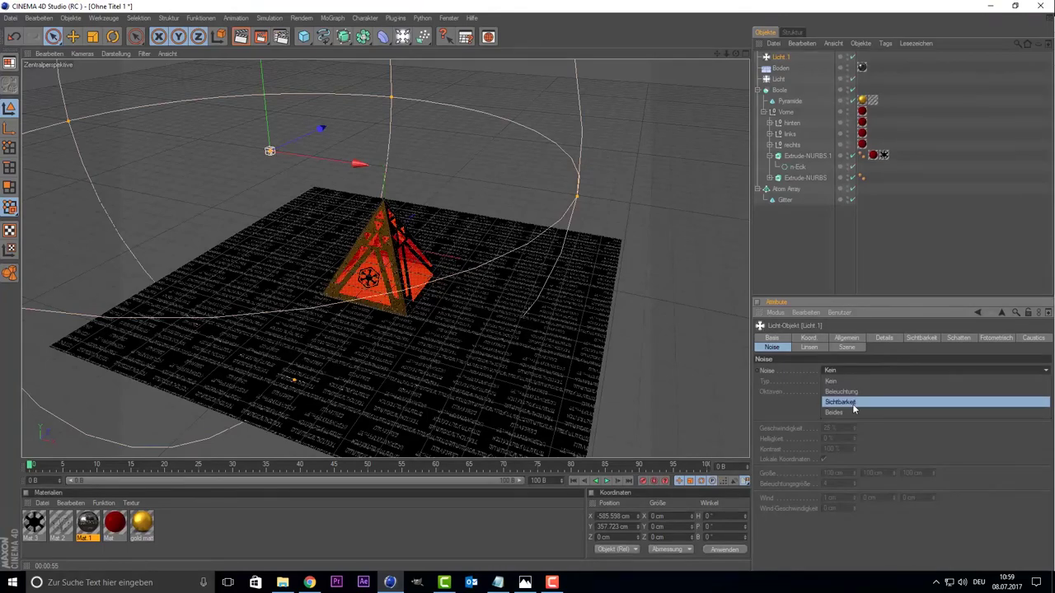
left_click(854, 409)
scroll(381, 335, "up", 3)
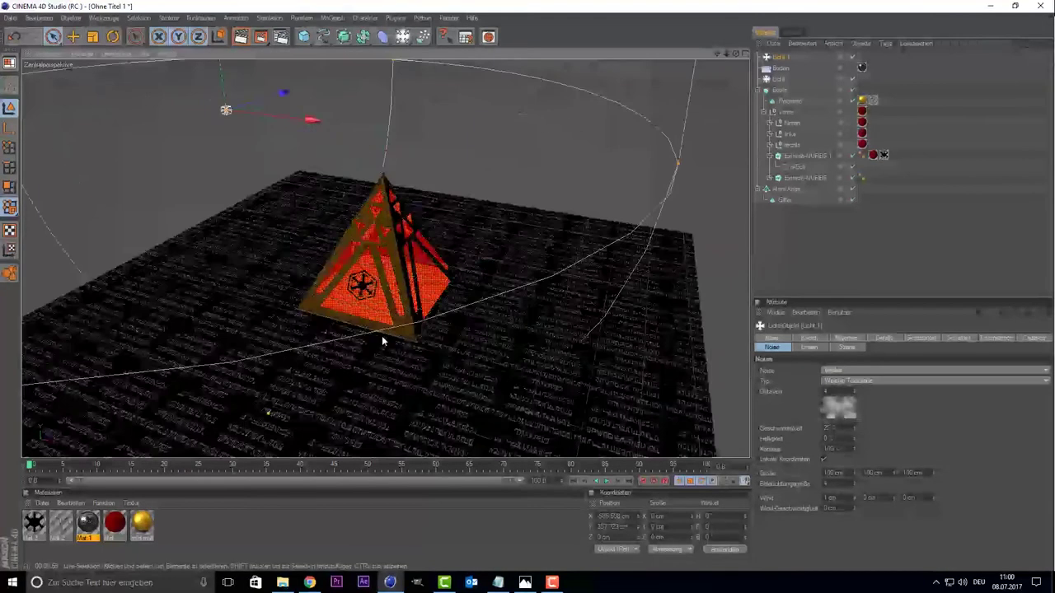
scroll(382, 335, "up", 3)
scroll(381, 336, "down", 3)
scroll(380, 336, "up", 3)
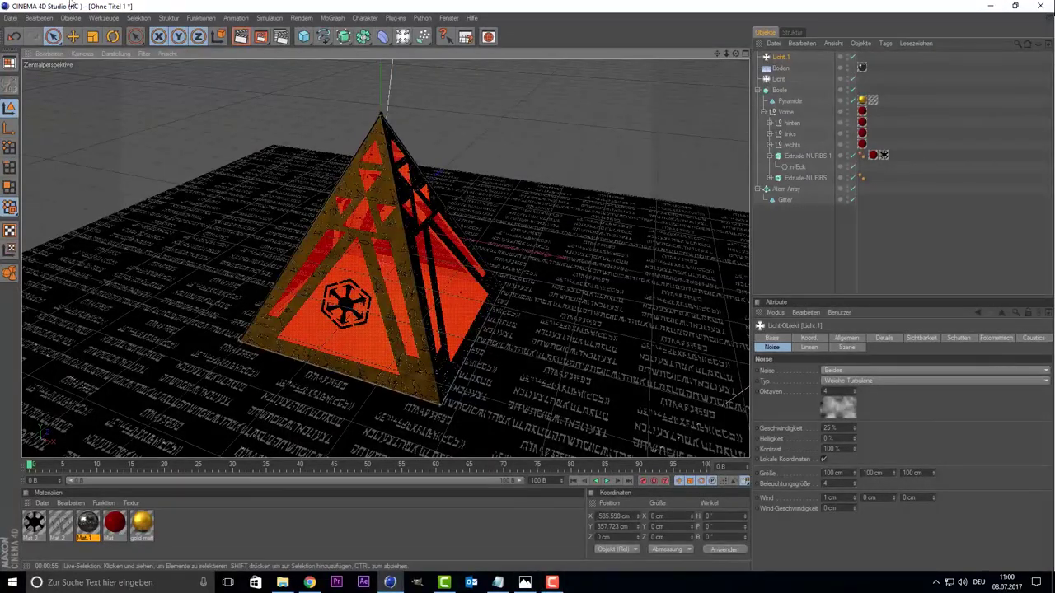
left_click(239, 37)
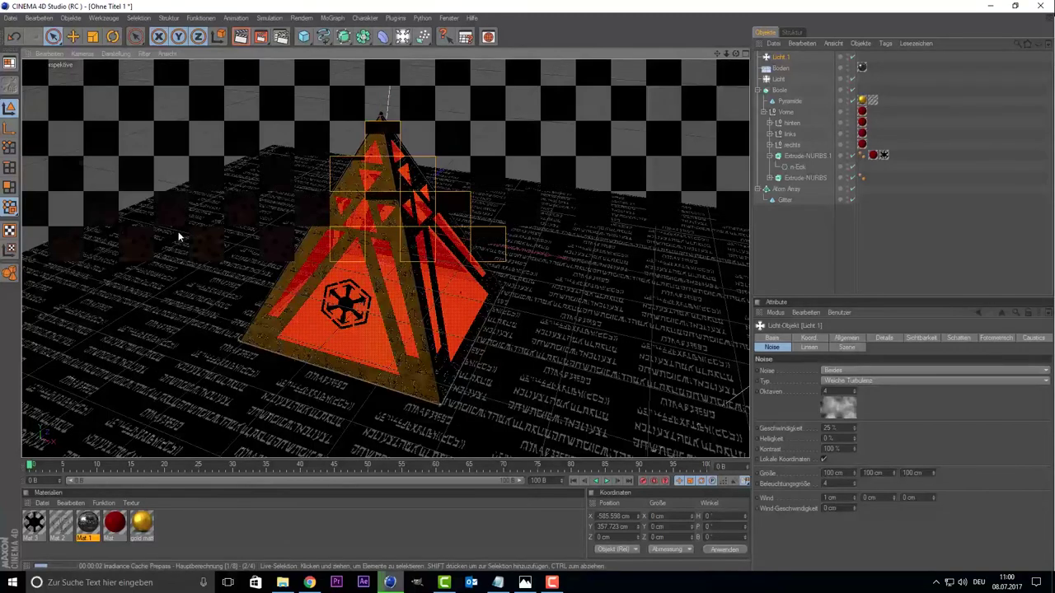
Step: Raise gold matt's relief strength to 100%, ease it back to a moderate level, then render
left_click(224, 250)
double_click(142, 526)
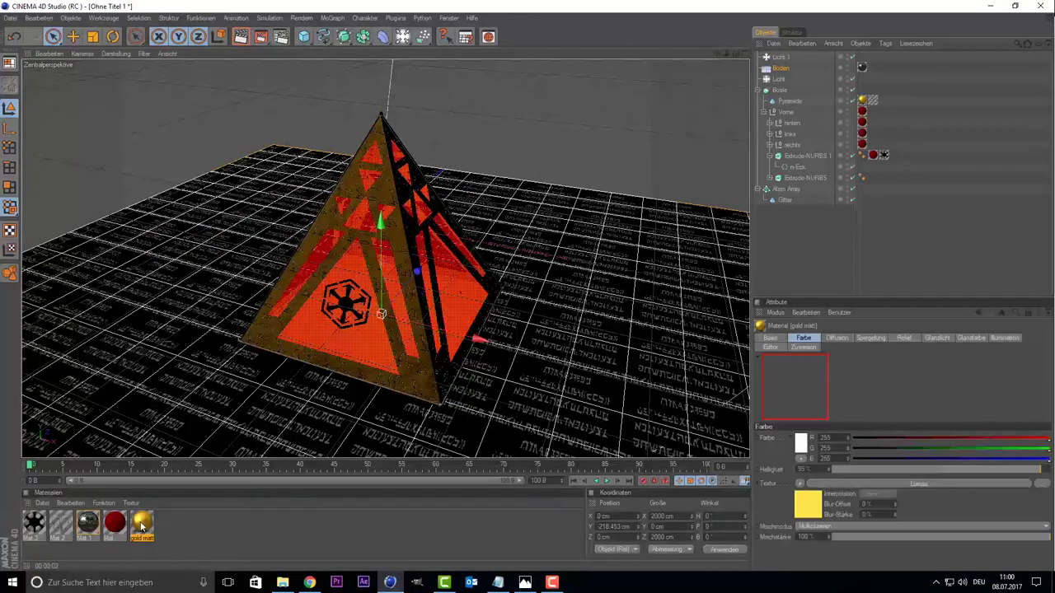
left_click_drag(244, 74, 495, 39)
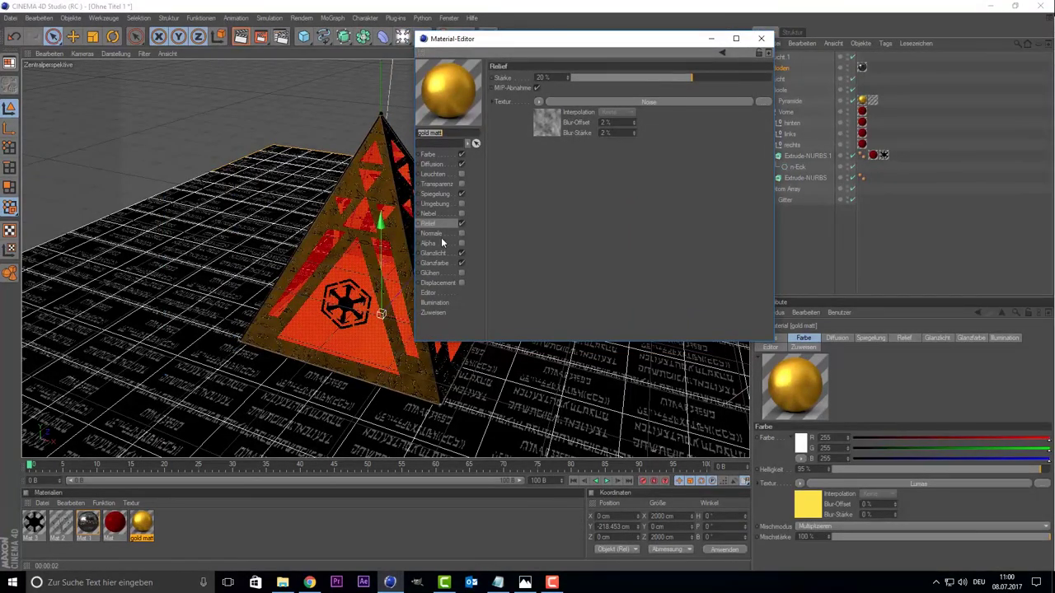
left_click_drag(687, 80, 737, 78)
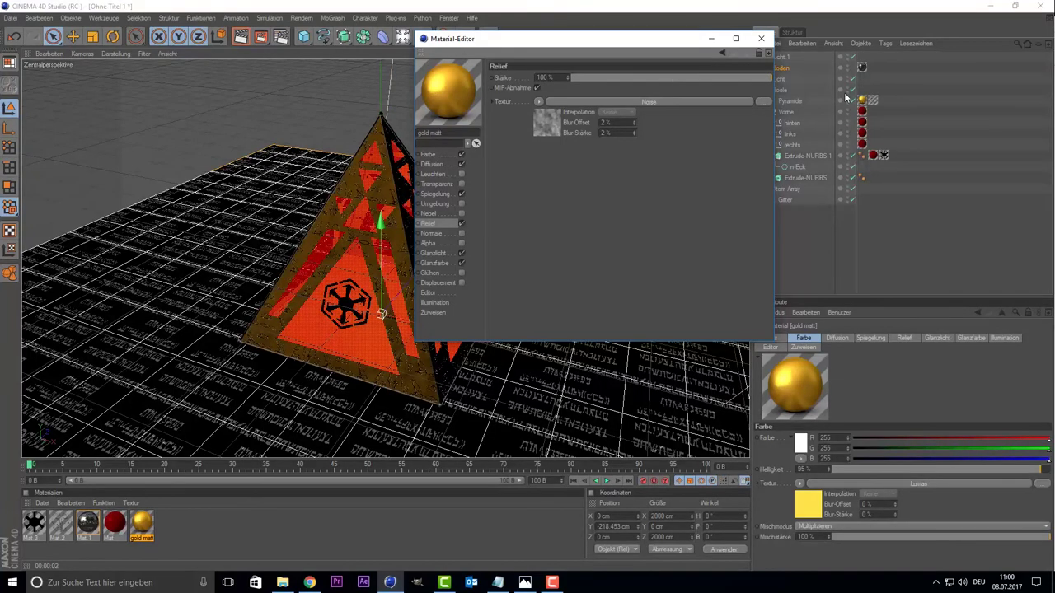
left_click(761, 39)
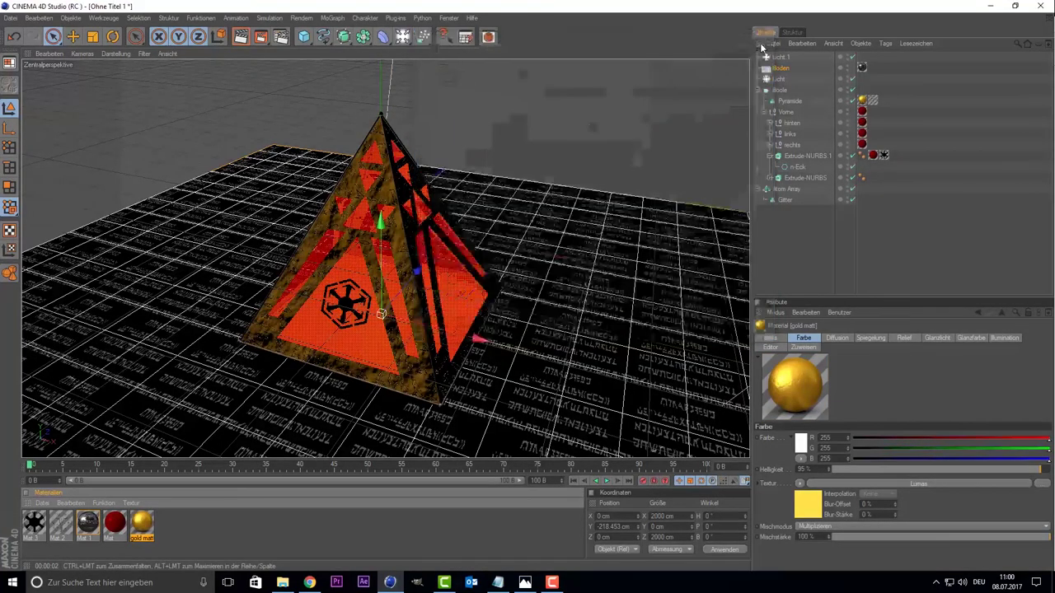
double_click(142, 523)
left_click_drag(500, 112, 467, 114)
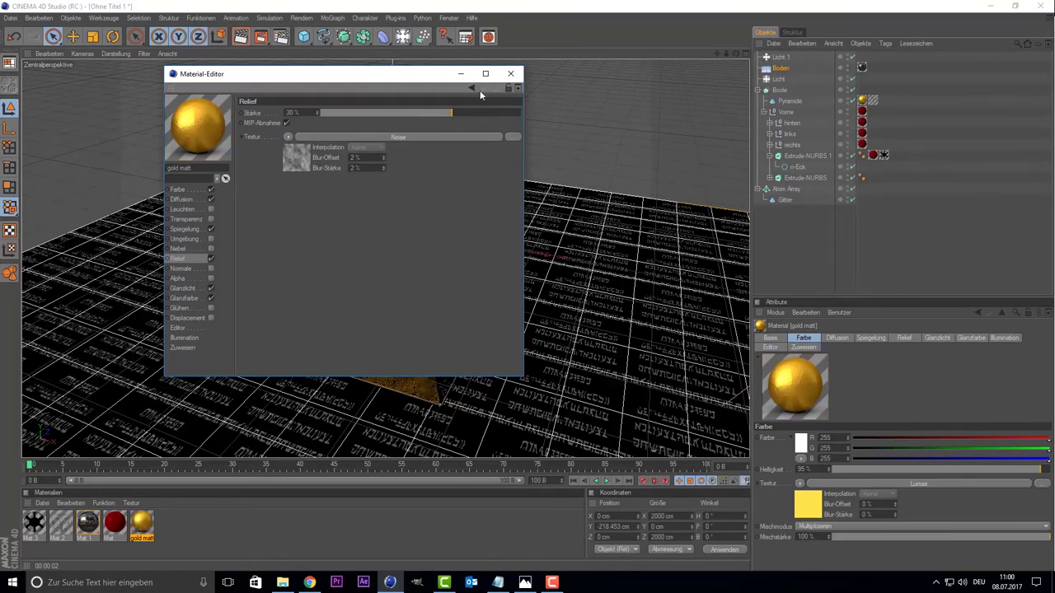
left_click(509, 75)
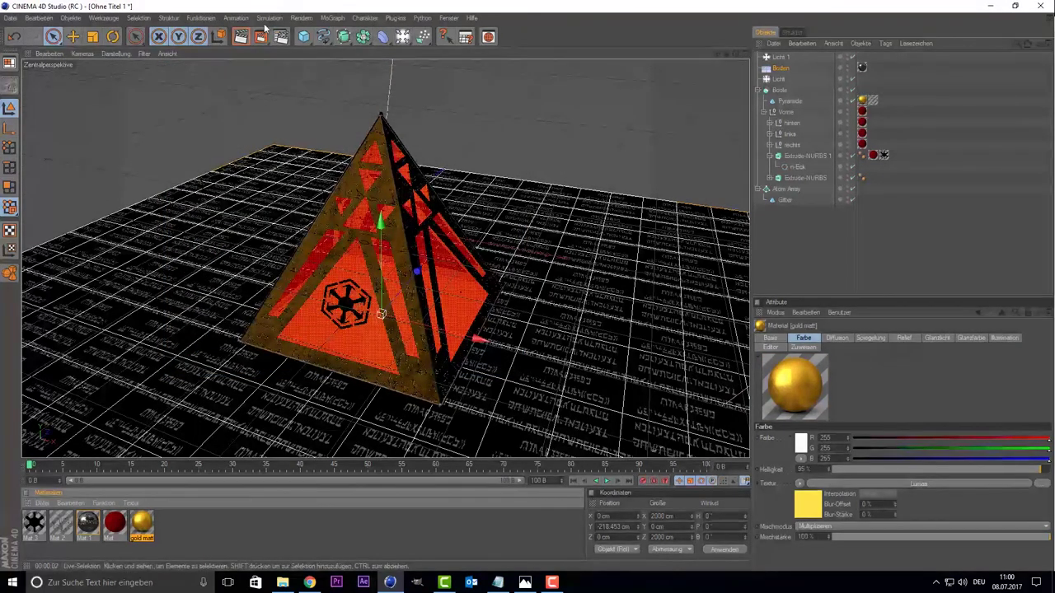
left_click(240, 37)
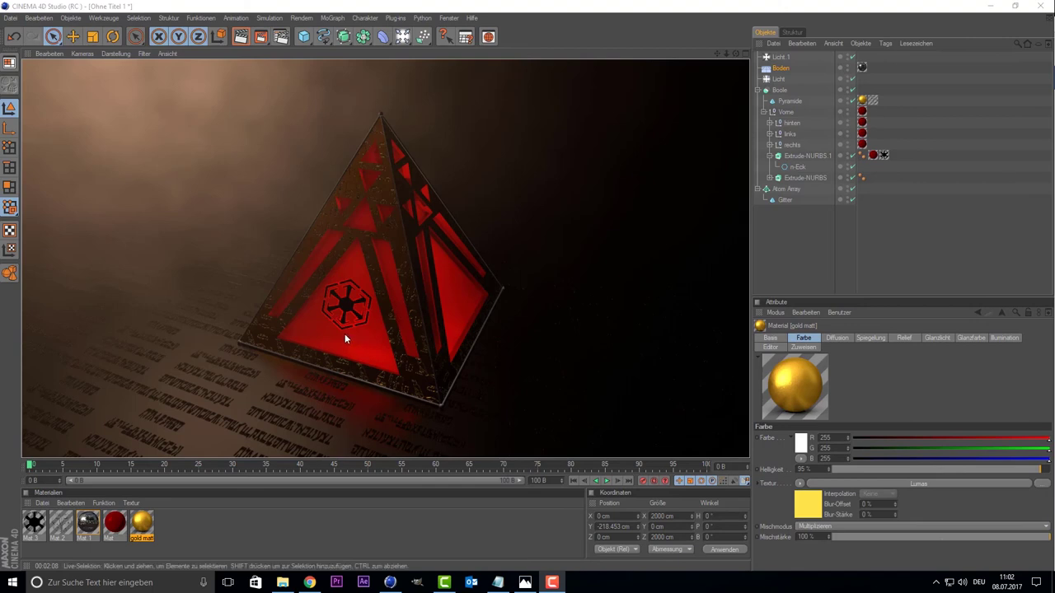
Step: Set the red Mat's transparency absorption distance to 100 cm and close its editor
double_click(114, 523)
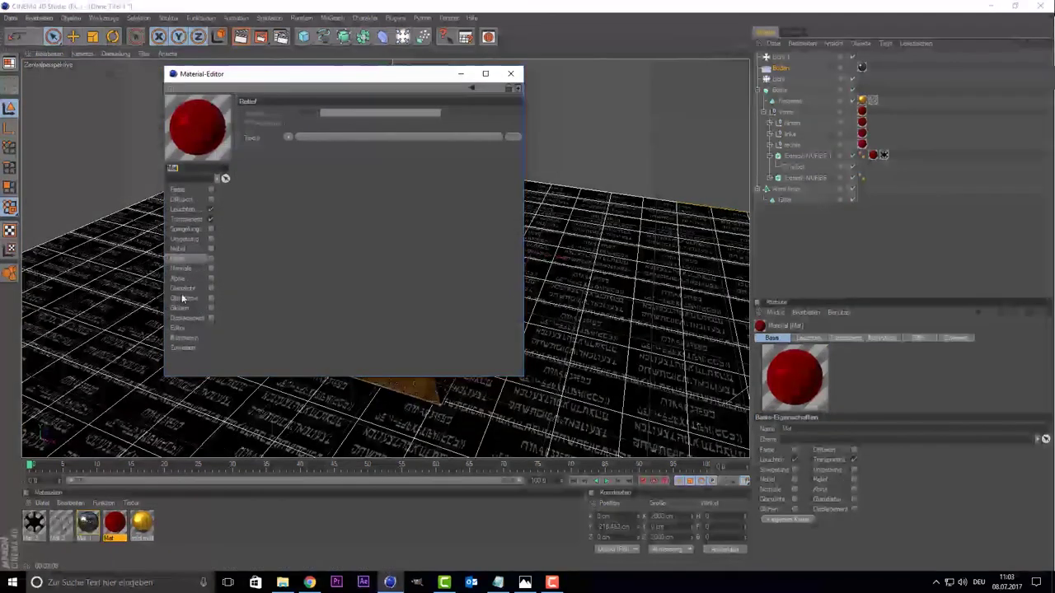
left_click(194, 210)
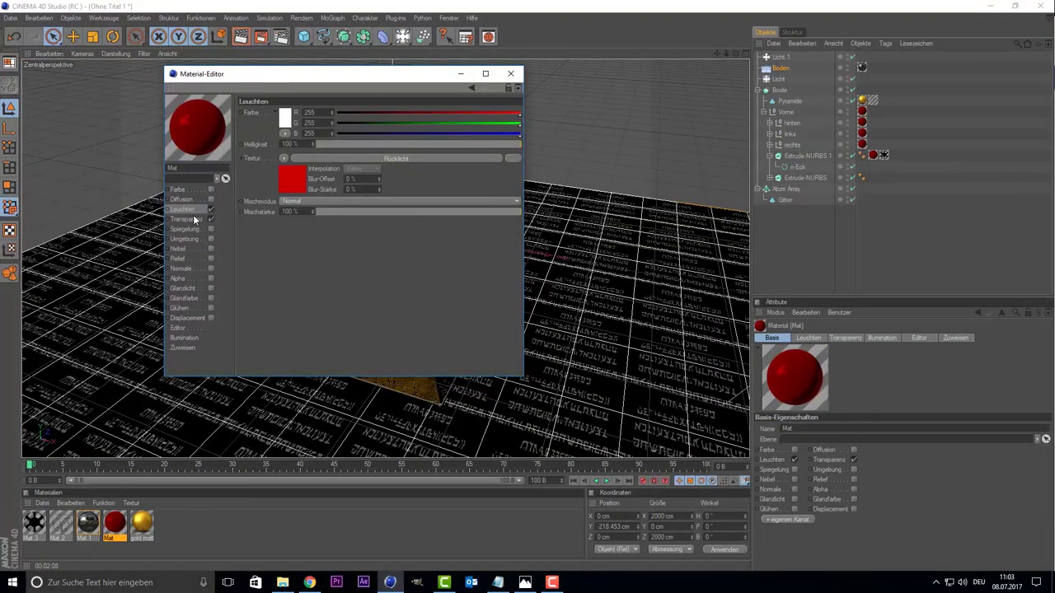
left_click(190, 221)
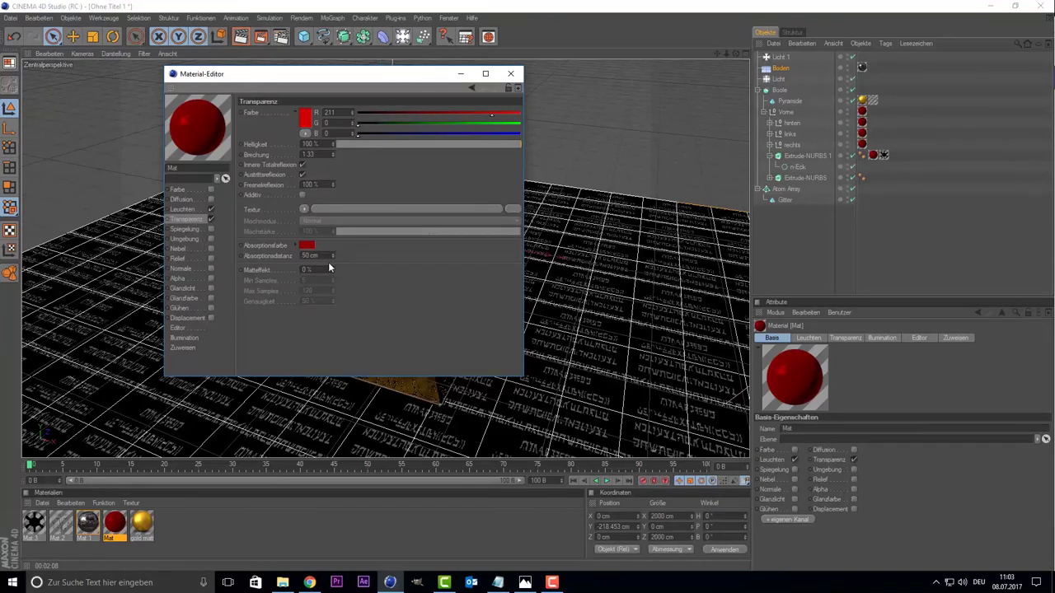
left_click_drag(333, 256, 333, 239)
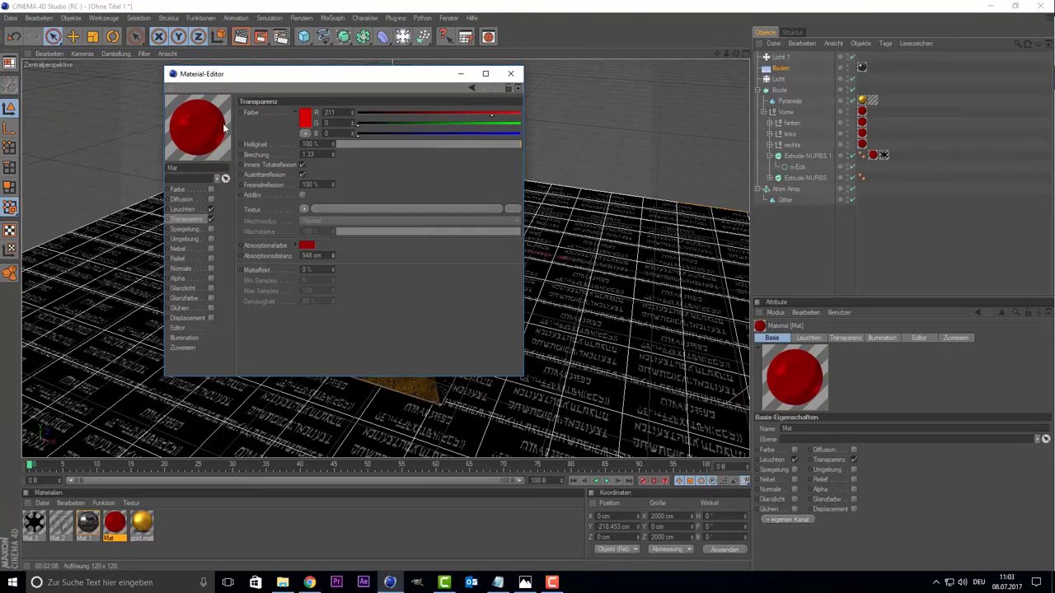
double_click(322, 256)
type("100")
key("Return")
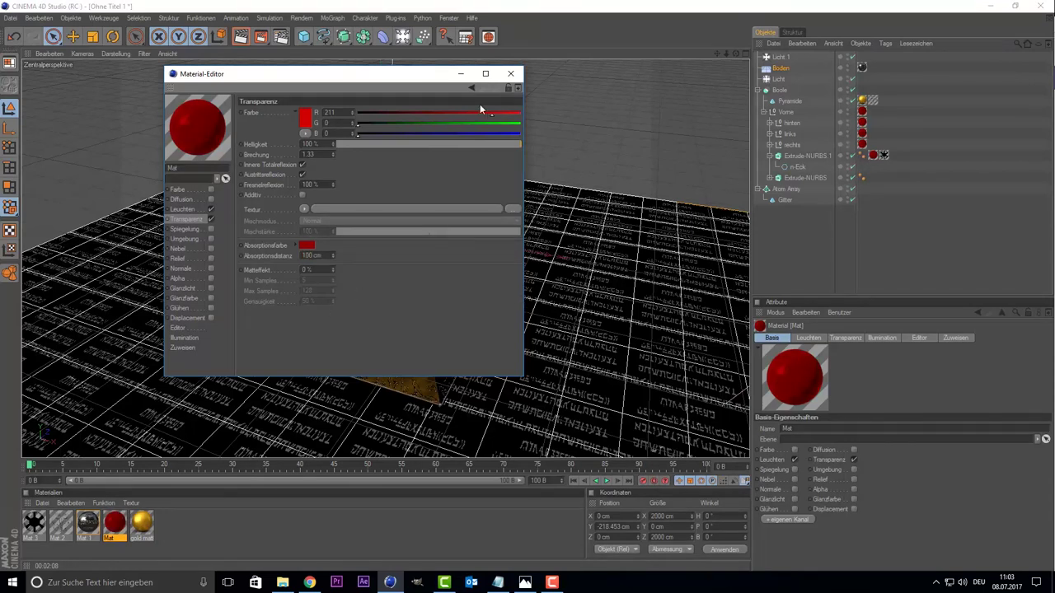
left_click(510, 73)
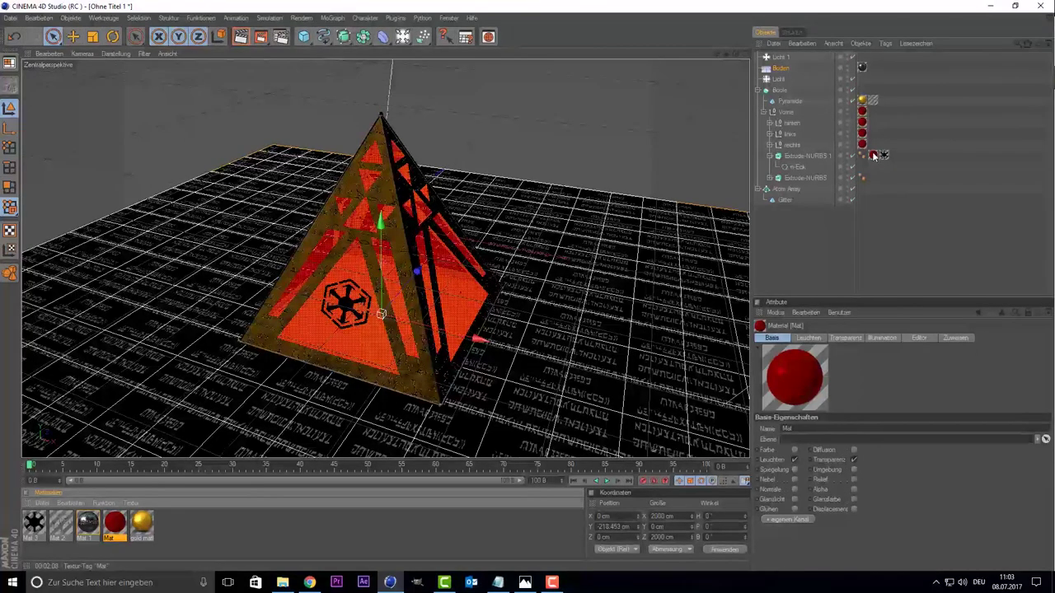
Step: Copy the red and star texture tags onto Extrude-NURBS 1 in the hinten group
left_click(775, 182)
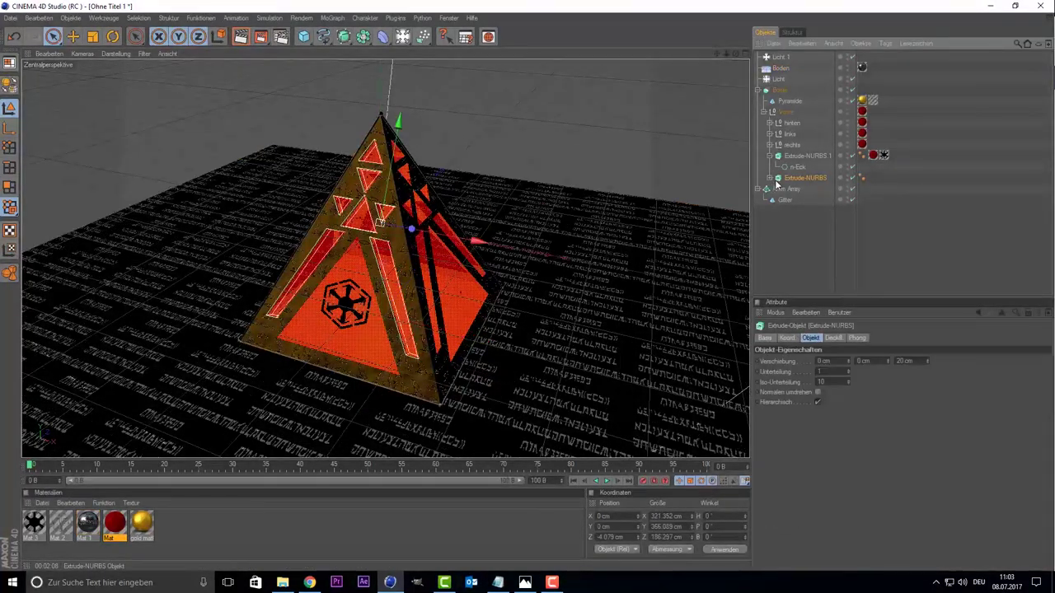
left_click(769, 122)
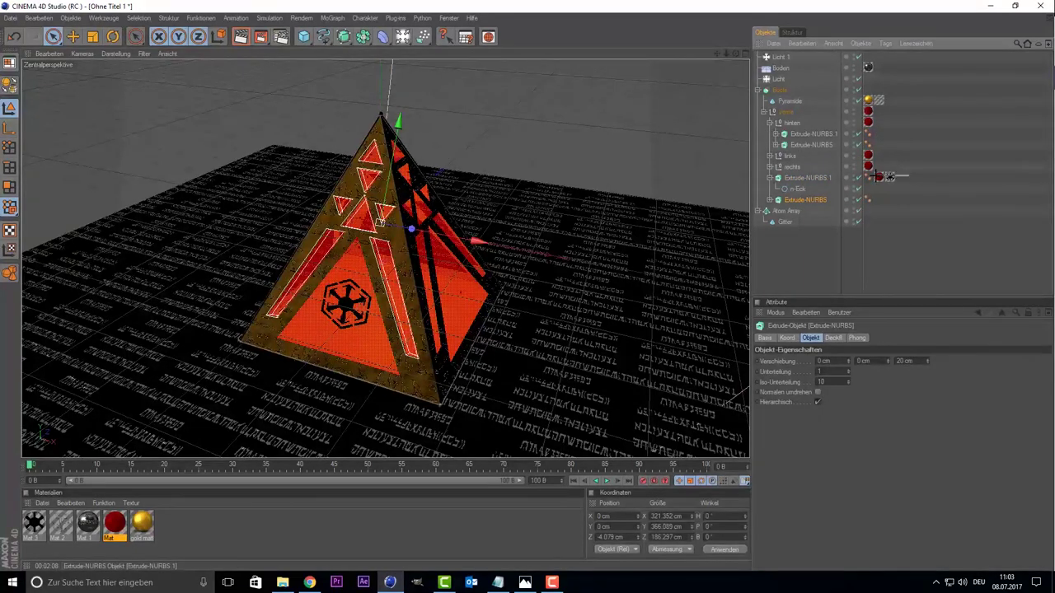
left_click_drag(876, 176, 879, 177)
left_click(812, 135)
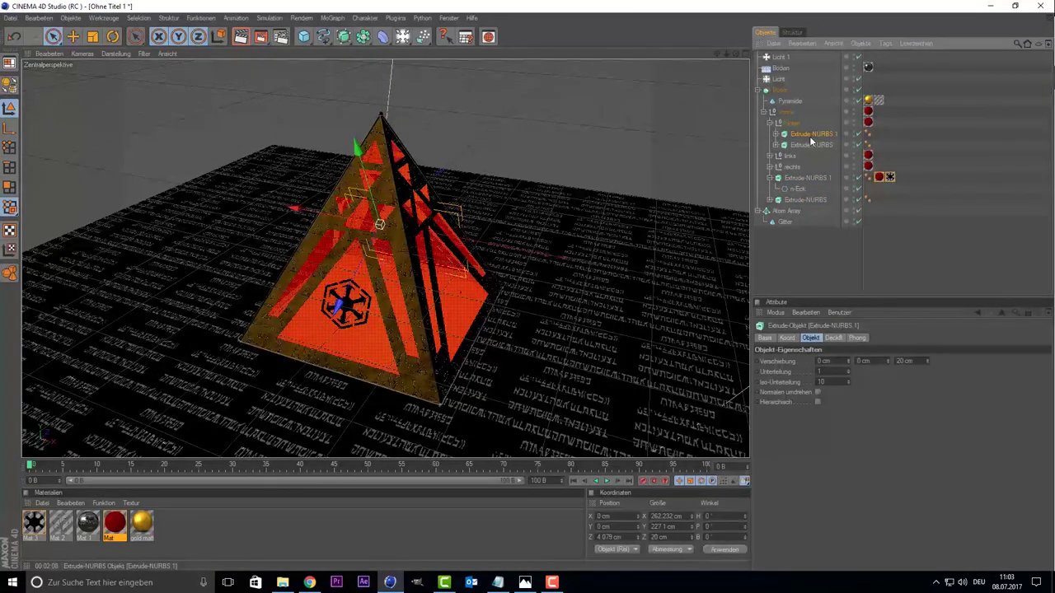
left_click(812, 145)
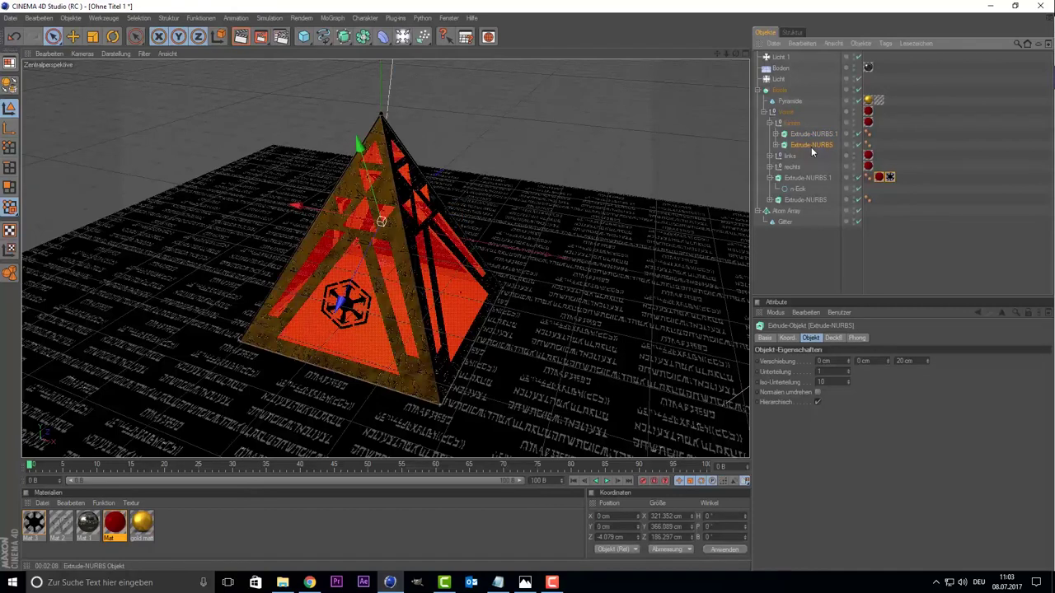
middle_click(595, 261)
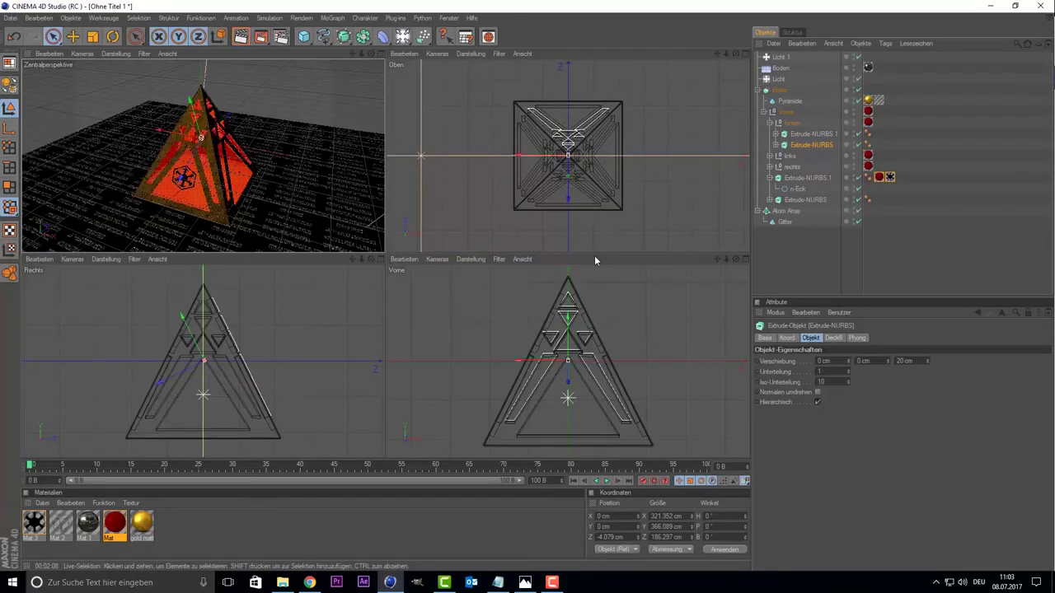
left_click(812, 134)
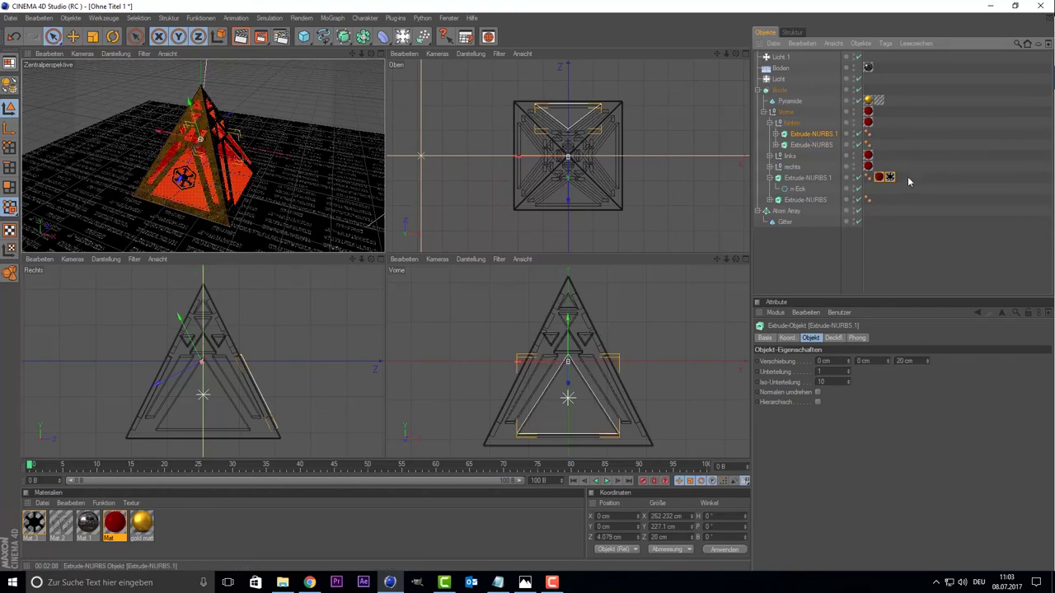
left_click_drag(907, 178, 885, 177)
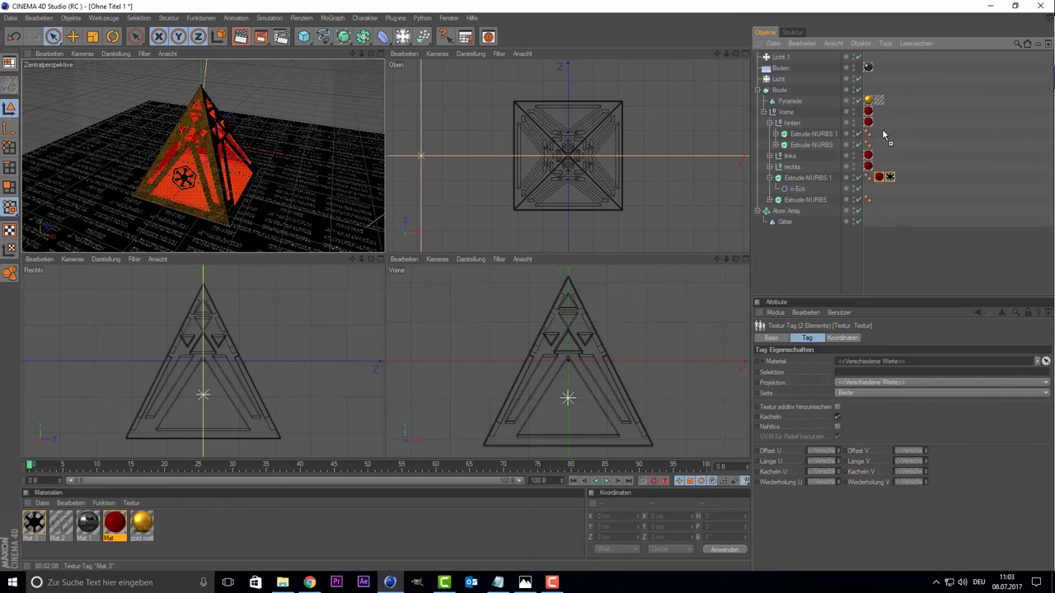
left_click_drag(881, 140, 879, 145, "ctrl")
left_click(816, 146)
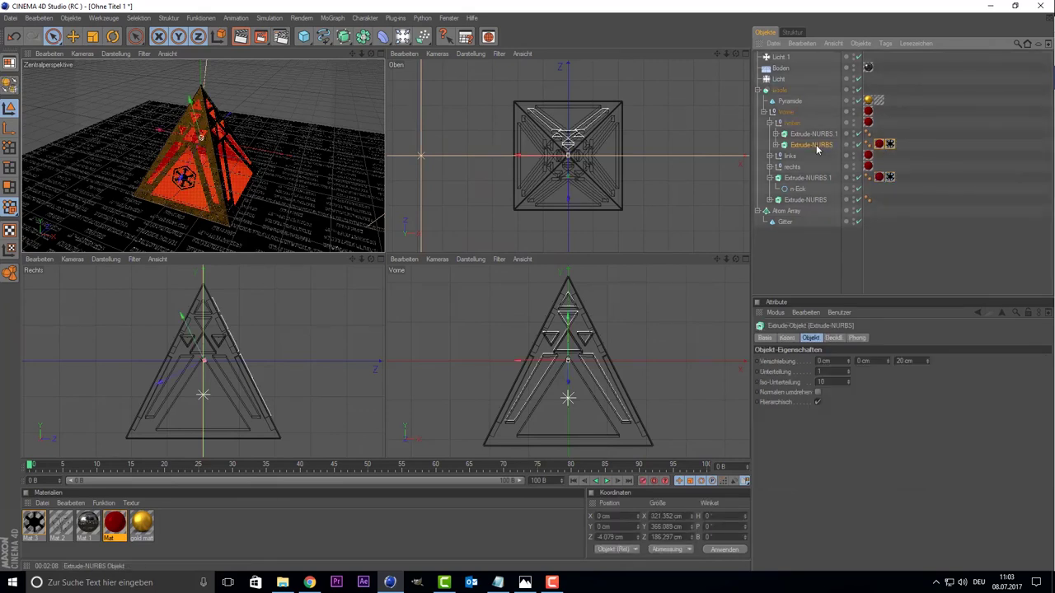
key("ctrl+z")
key("ctrl+z")
left_click_drag(888, 180, 886, 139)
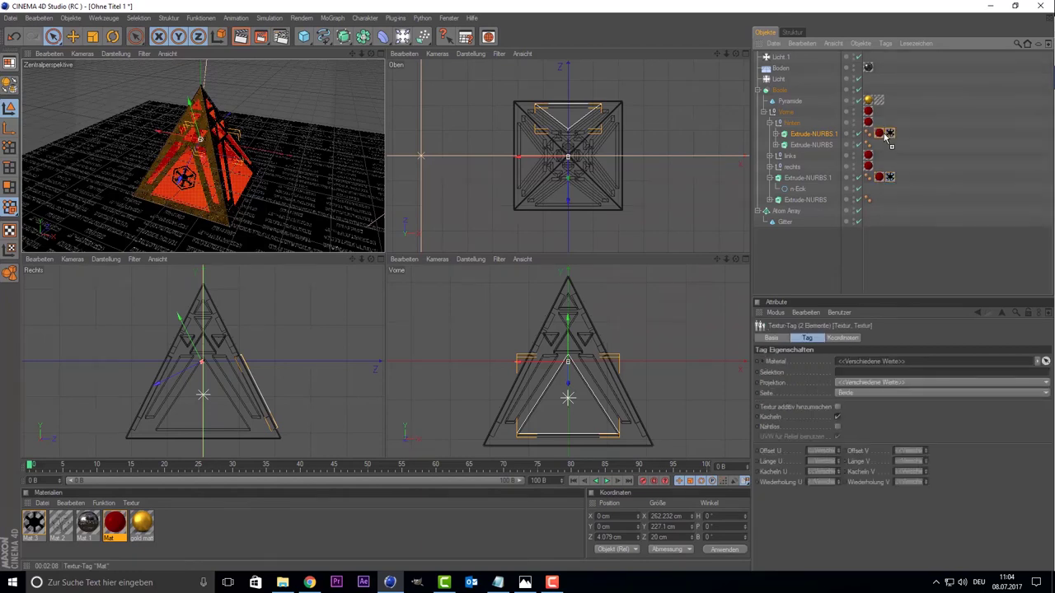
Step: Copy the same two texture tags onto Extrude-NURBS.1 in the links and rechts groups
left_click(768, 155)
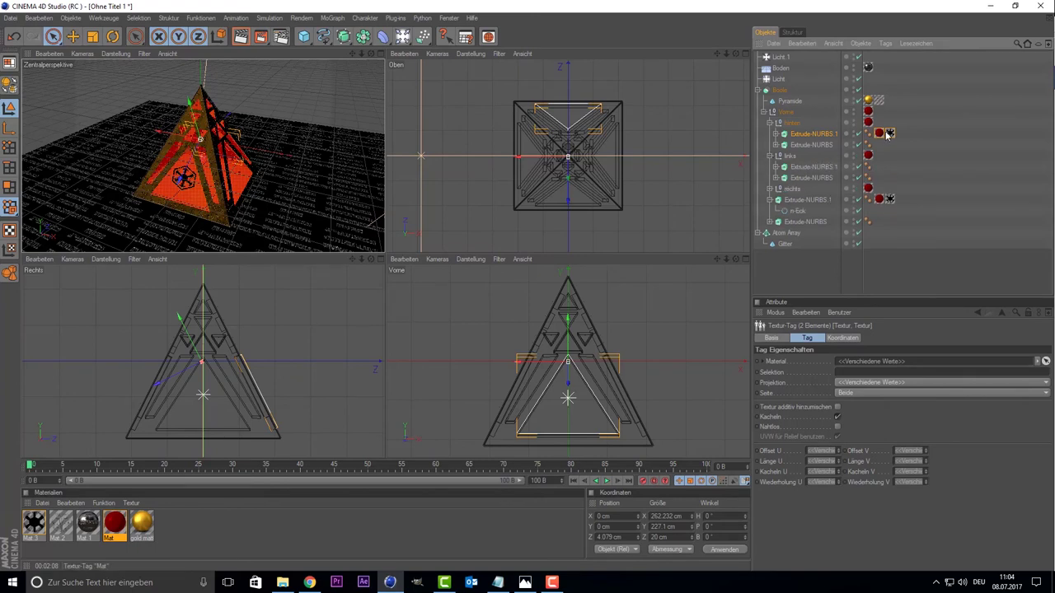
mouse_move(889, 135)
left_mouse_down()
mouse_move(889, 179)
mouse_move(886, 166)
left_mouse_up()
left_click(768, 189)
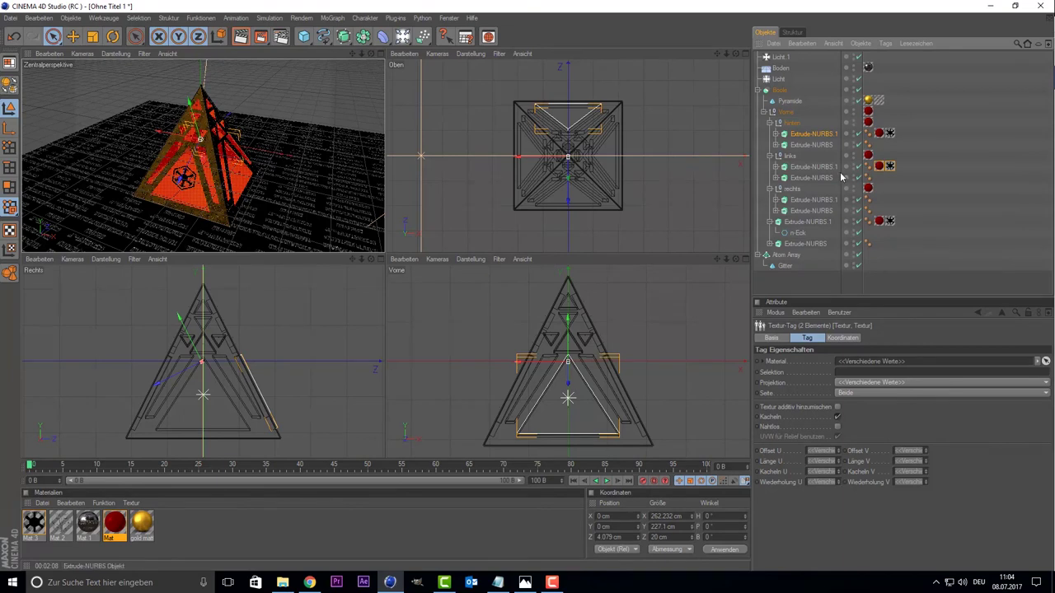
left_click_drag(884, 169, 884, 198)
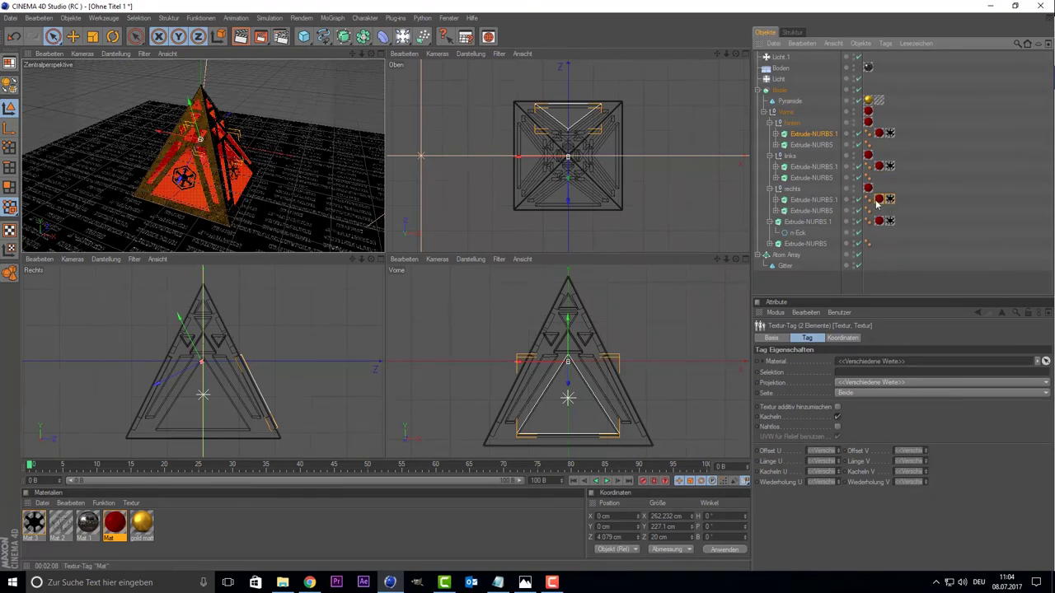
Step: Maximise the perspective view, select the pyramid and floor Boden, and check the render settings
middle_click(334, 163)
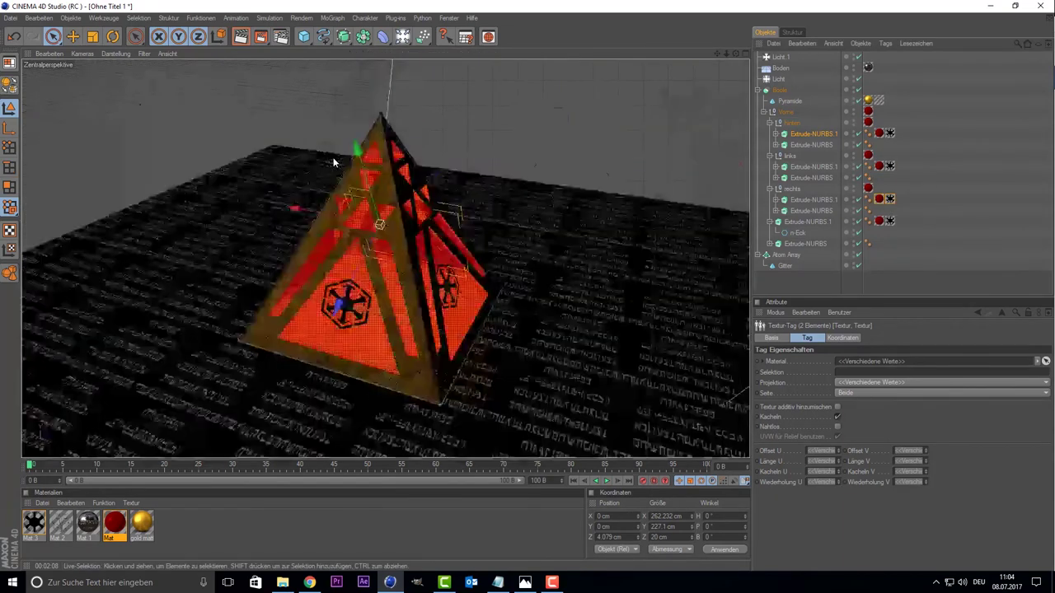
left_click(461, 296)
left_click(533, 326)
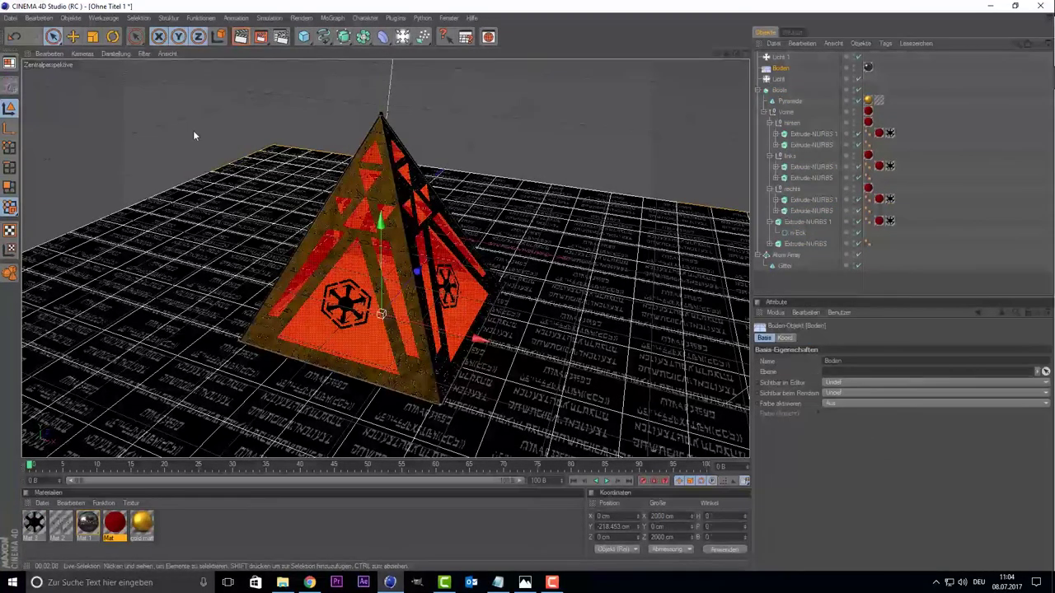
left_click(280, 37)
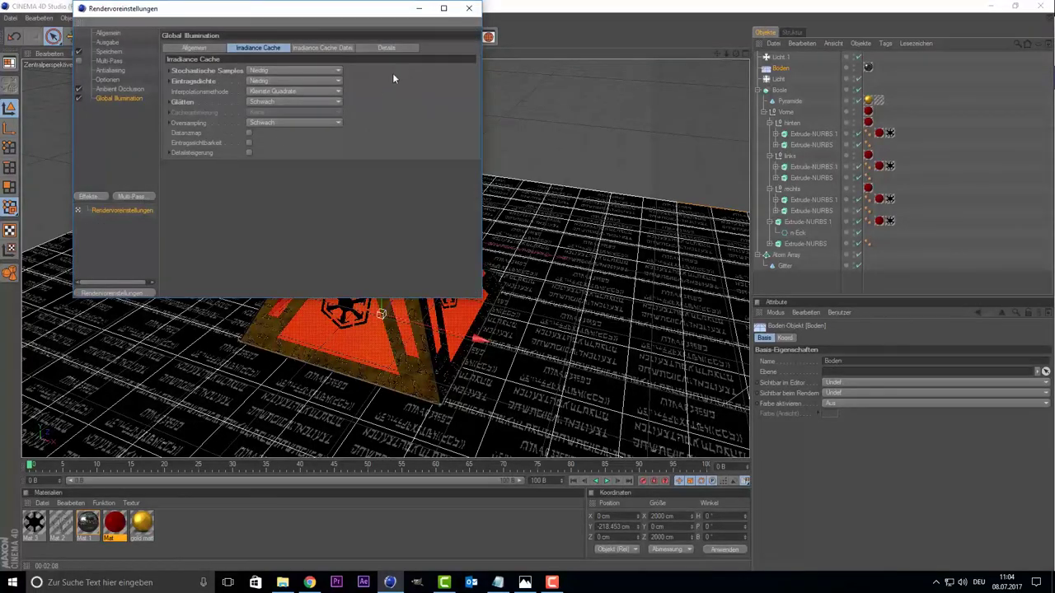
left_click(468, 8)
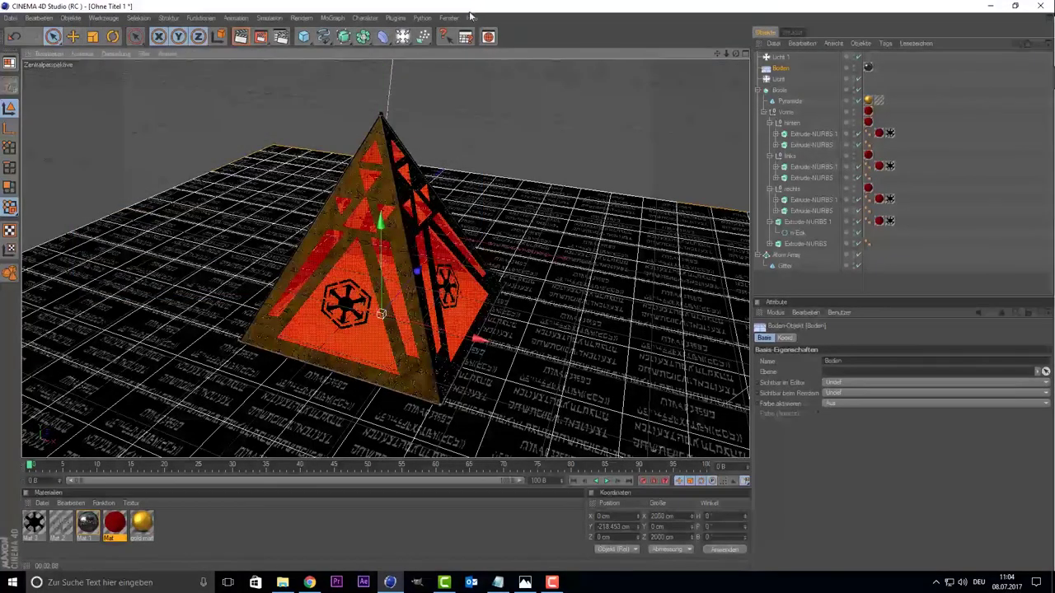
Step: Colour Licht.1 a warm orange (255/175/118)
left_click(778, 57)
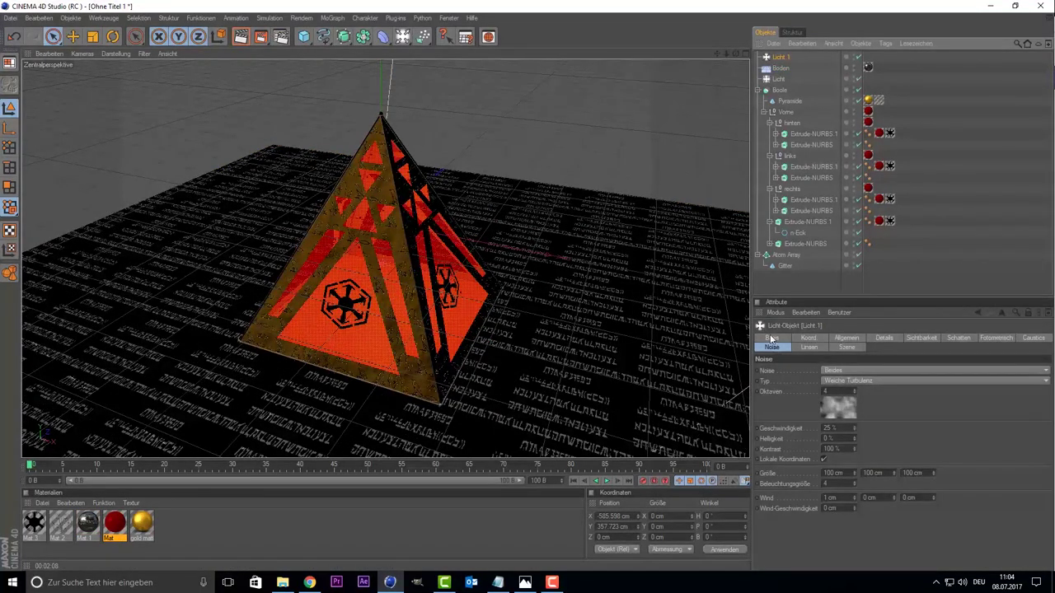
left_click(772, 339)
left_click(807, 339)
left_click(832, 338)
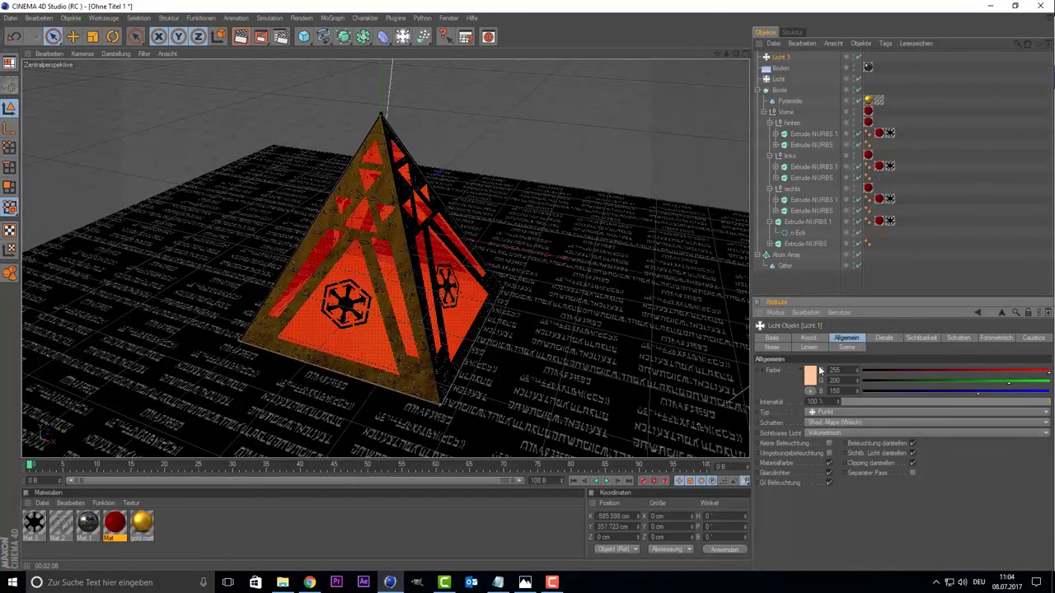
left_click(819, 374)
left_click(783, 335)
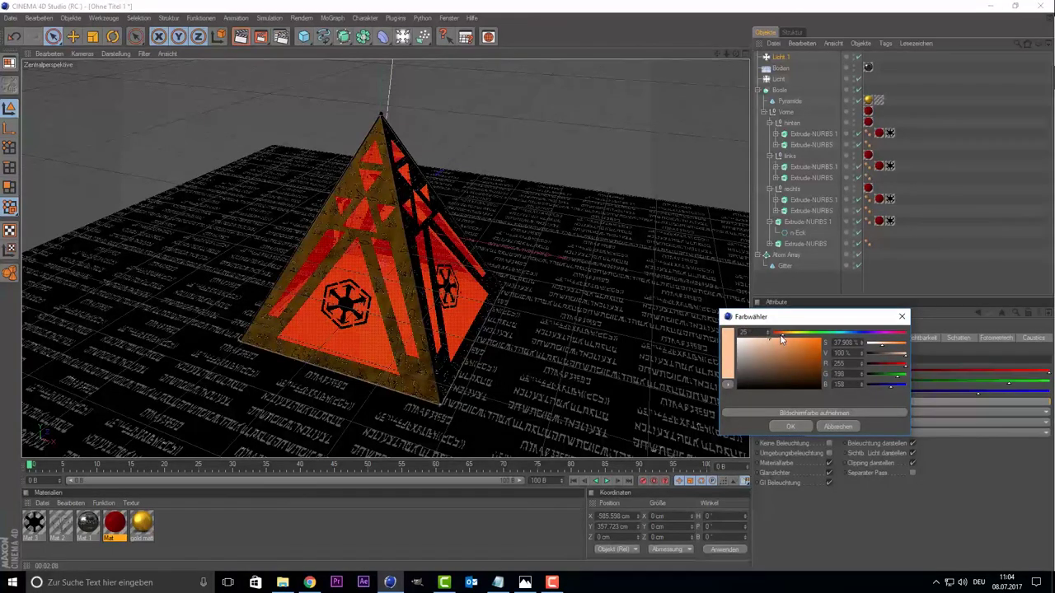
left_click_drag(783, 338, 783, 337)
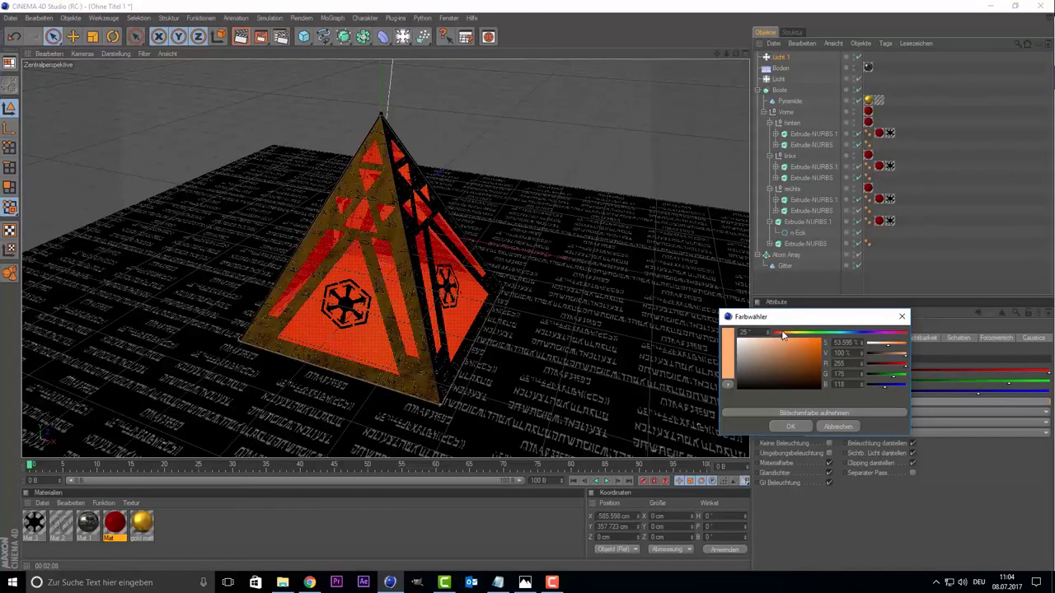
left_click(788, 426)
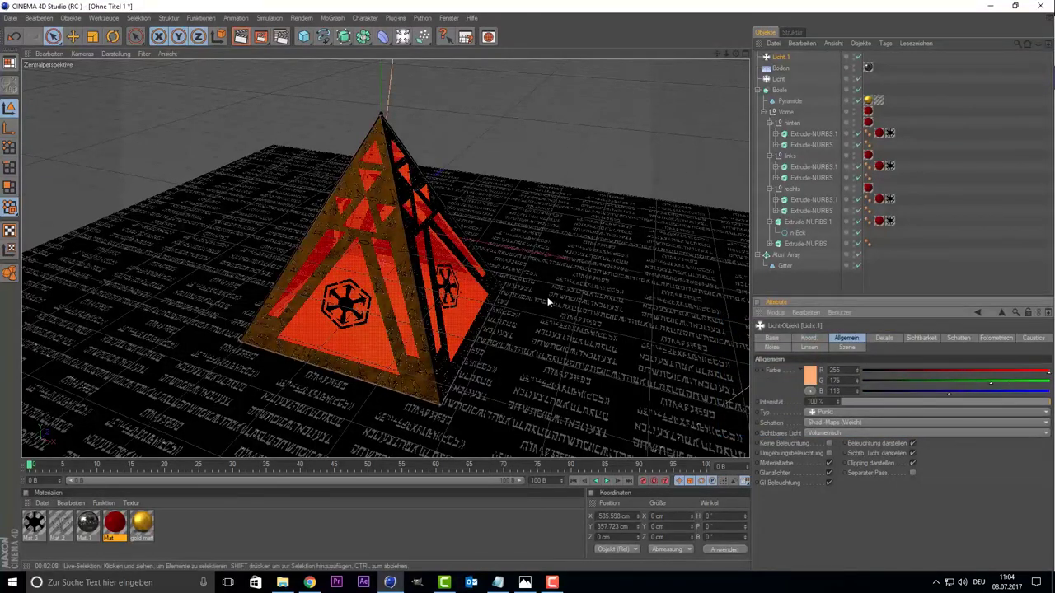
Step: Move Licht.1 lower and nearer the pyramid, to Y 268.387 cm, Z −233.319 cm
middle_click(308, 247)
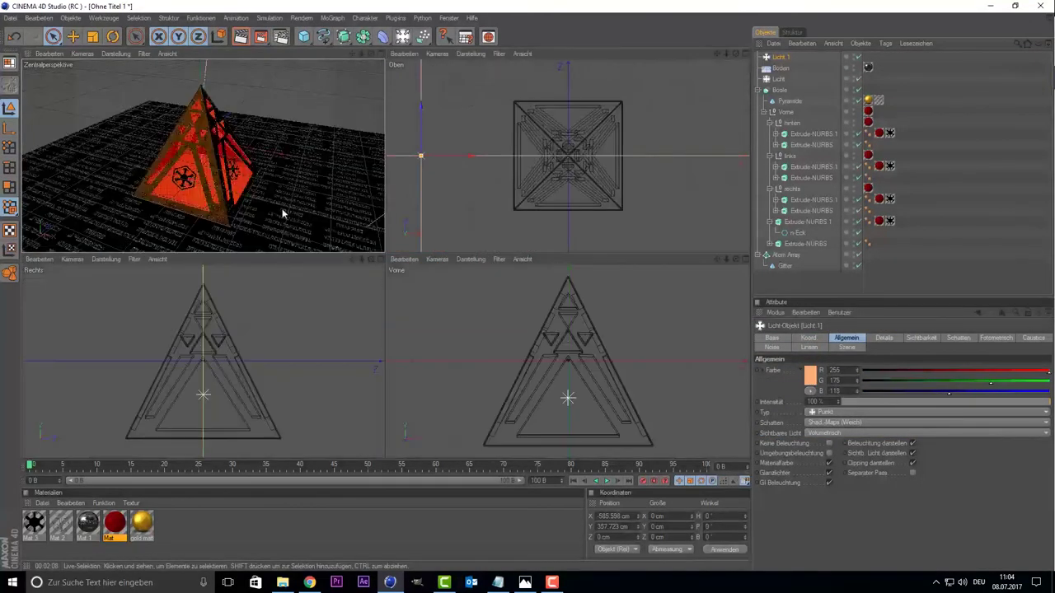
middle_click(177, 150)
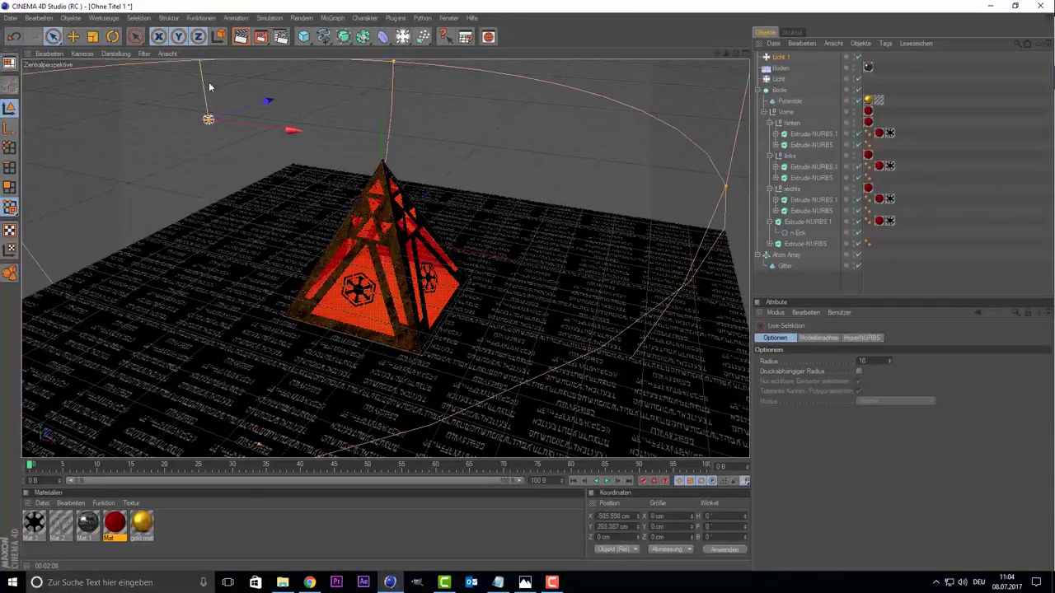
mouse_move(237, 115)
left_mouse_down()
mouse_move(192, 129)
mouse_move(262, 154)
left_mouse_up()
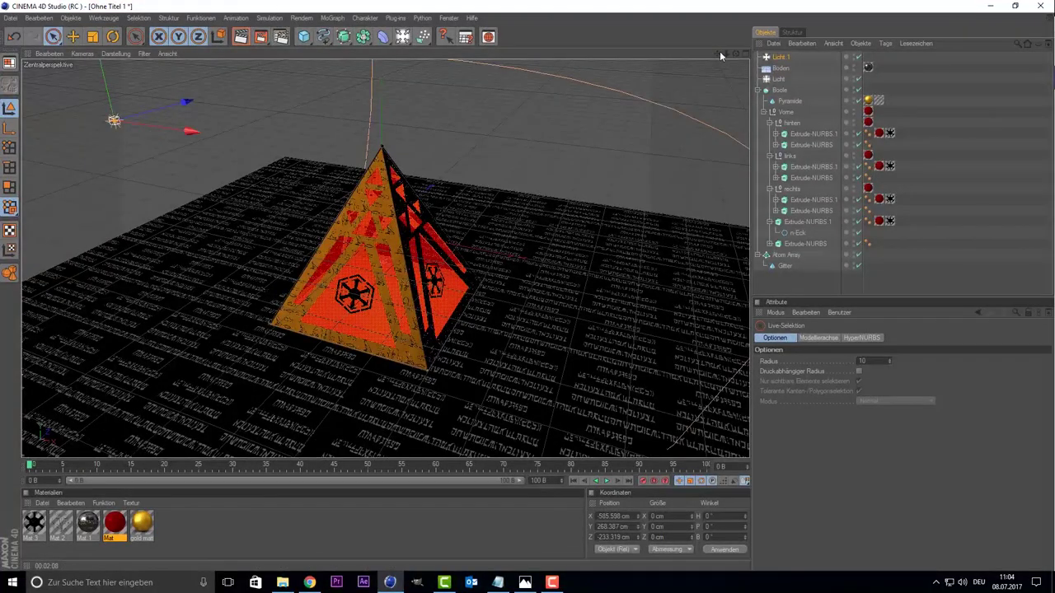
left_click_drag(718, 53, 718, 82)
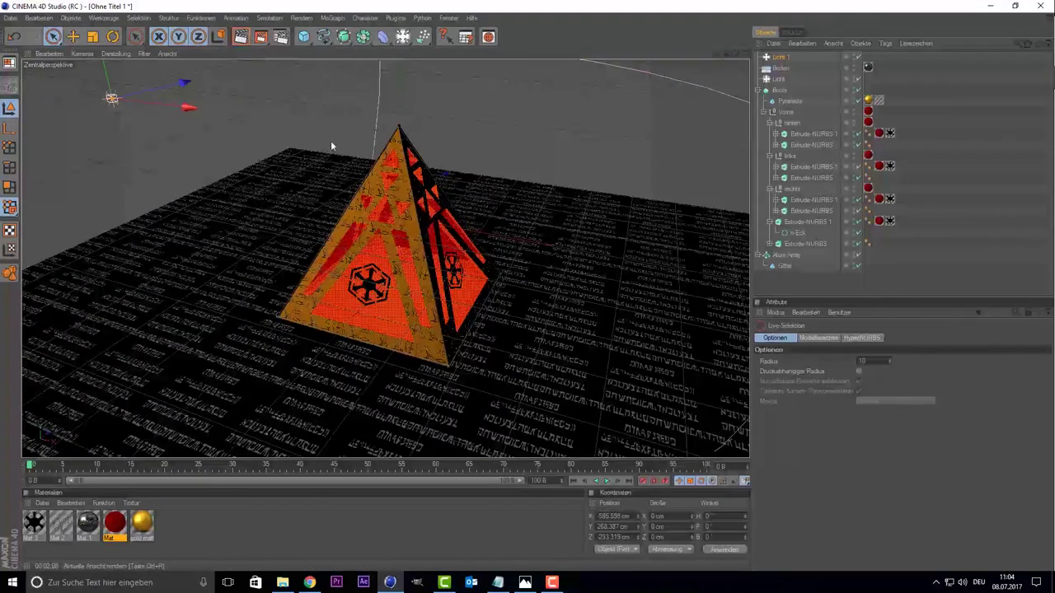
Step: Create material Mat.4 with reflection enabled and a 30 % matte blur
double_click(187, 536)
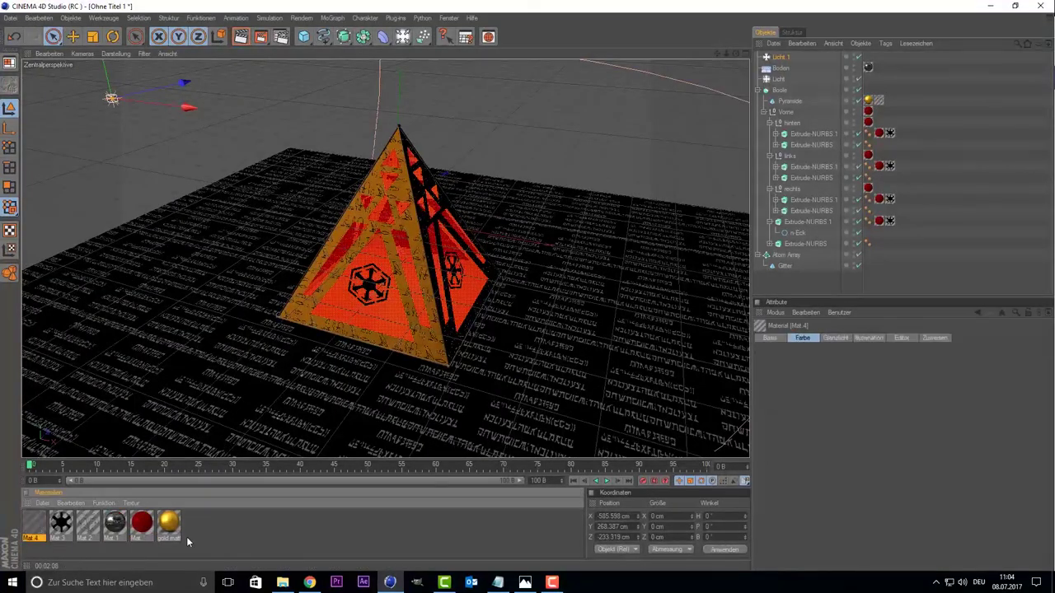
double_click(41, 529)
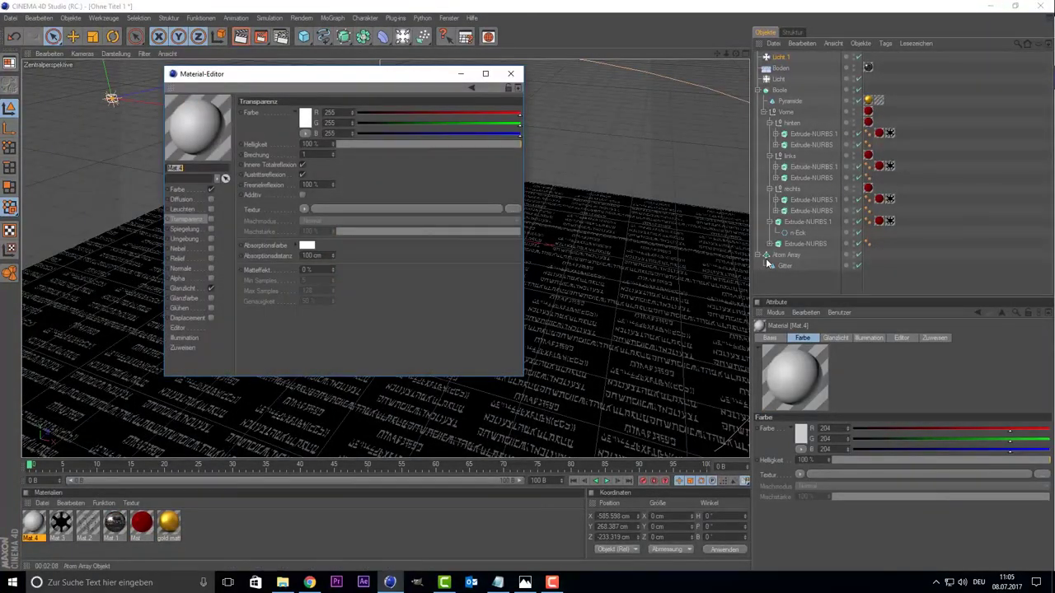
left_click(178, 189)
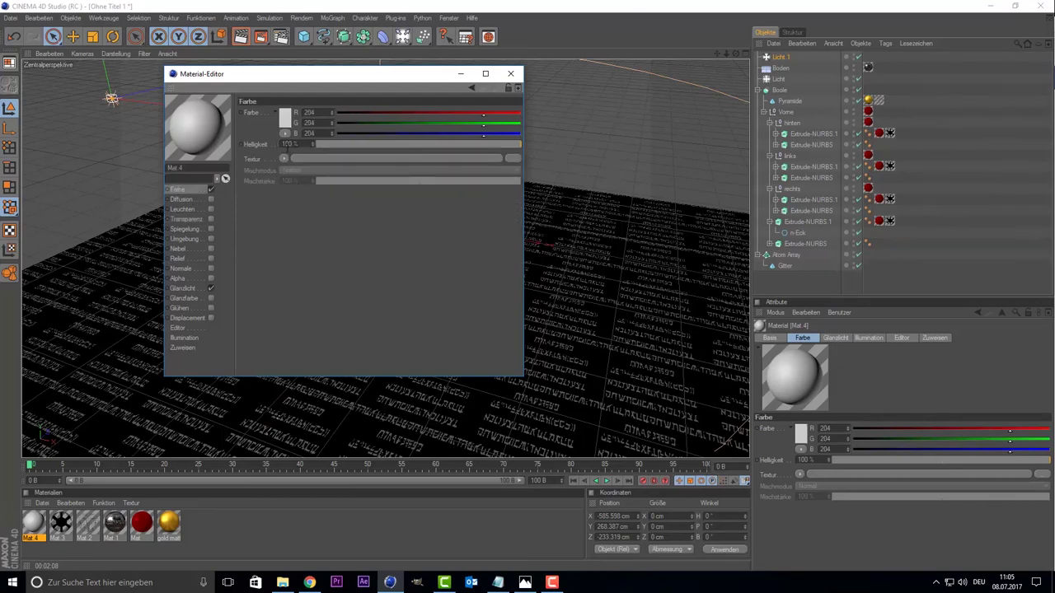
left_click(211, 230)
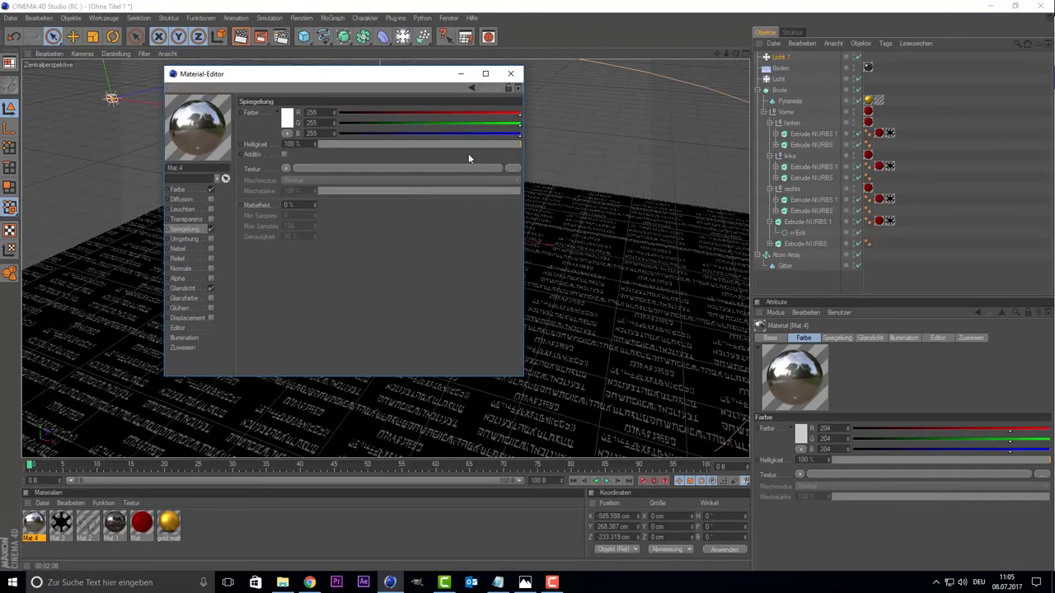
left_click(305, 204)
type("0")
key("Return")
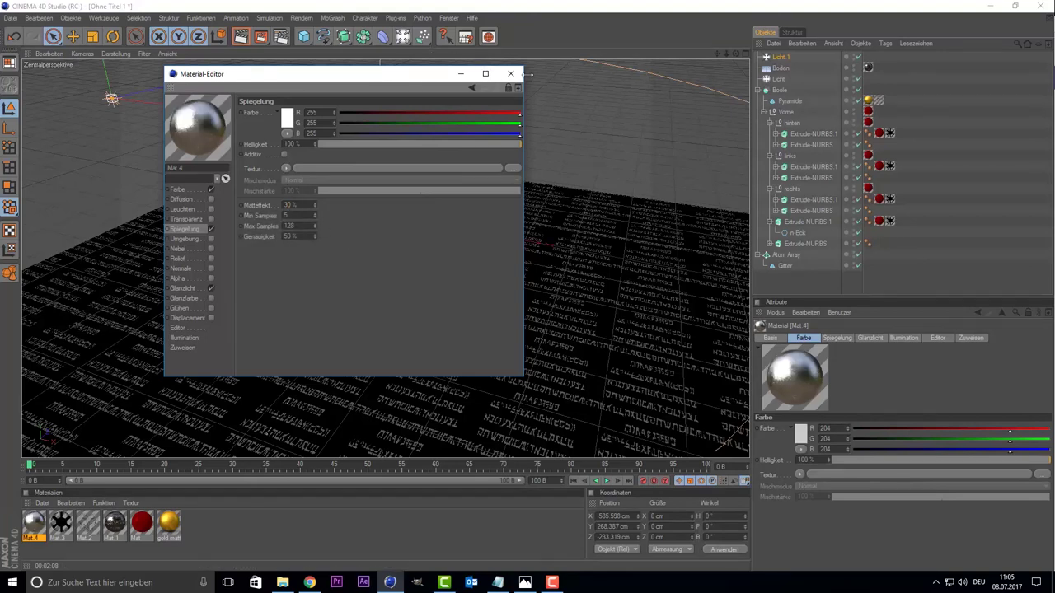
left_click(510, 74)
left_click_drag(36, 530, 796, 266)
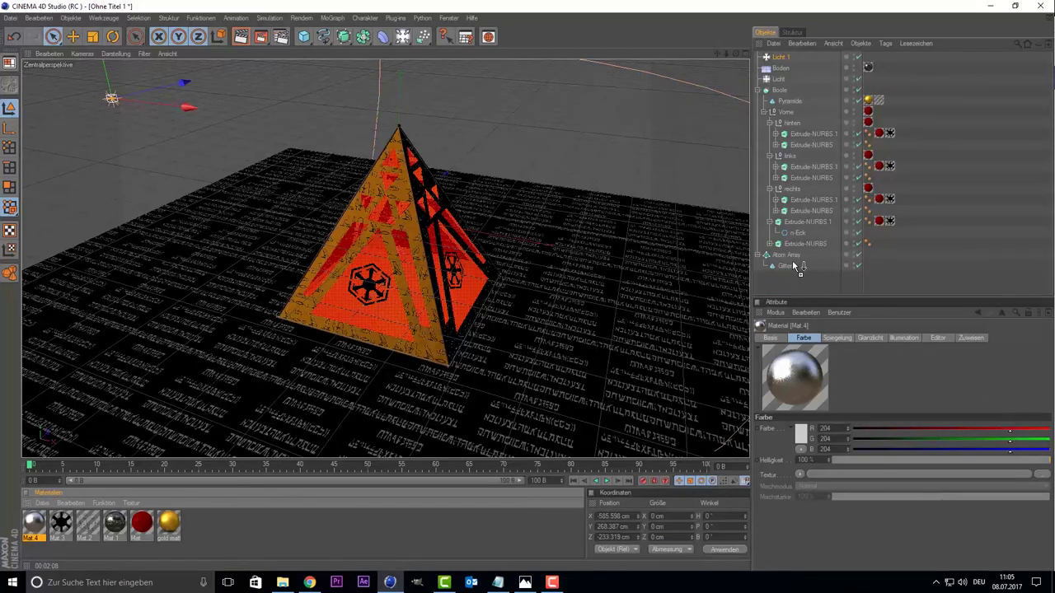
Step: Drop Mat.4 onto the Atom Array and render the current view
left_click_drag(796, 266, 800, 257)
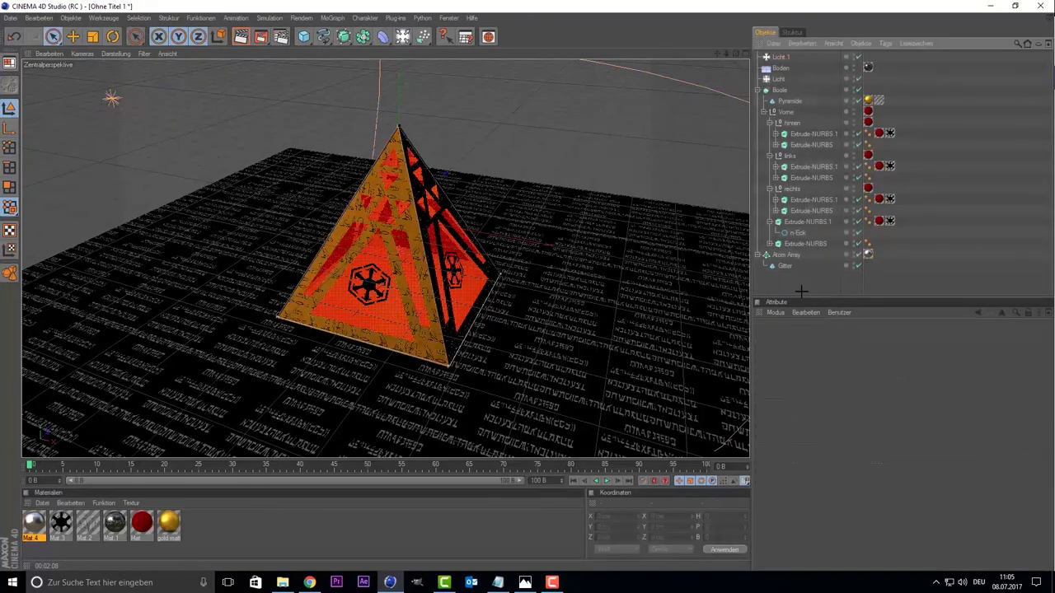
left_click(236, 42)
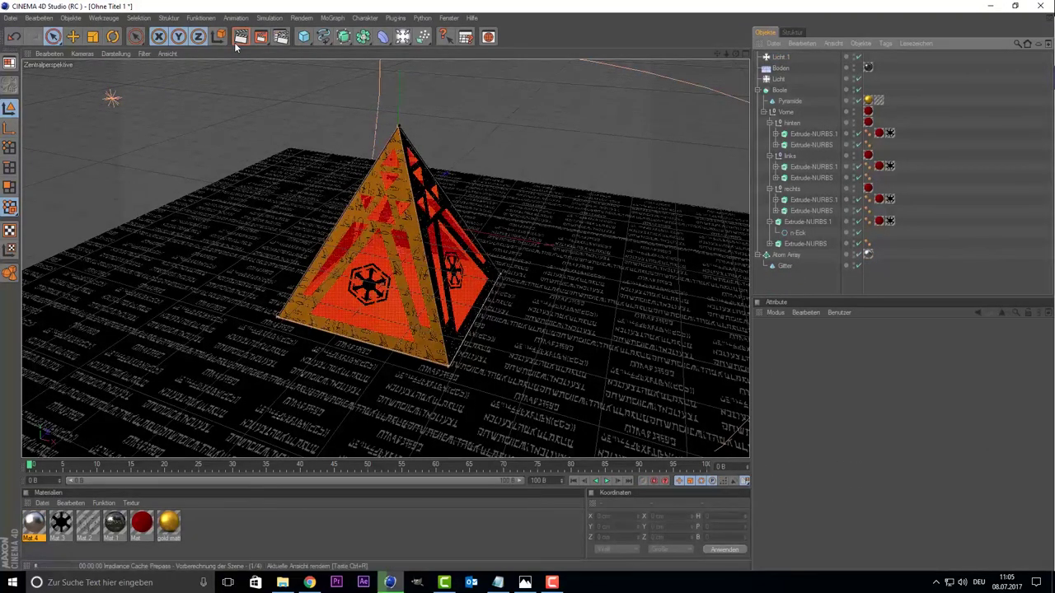